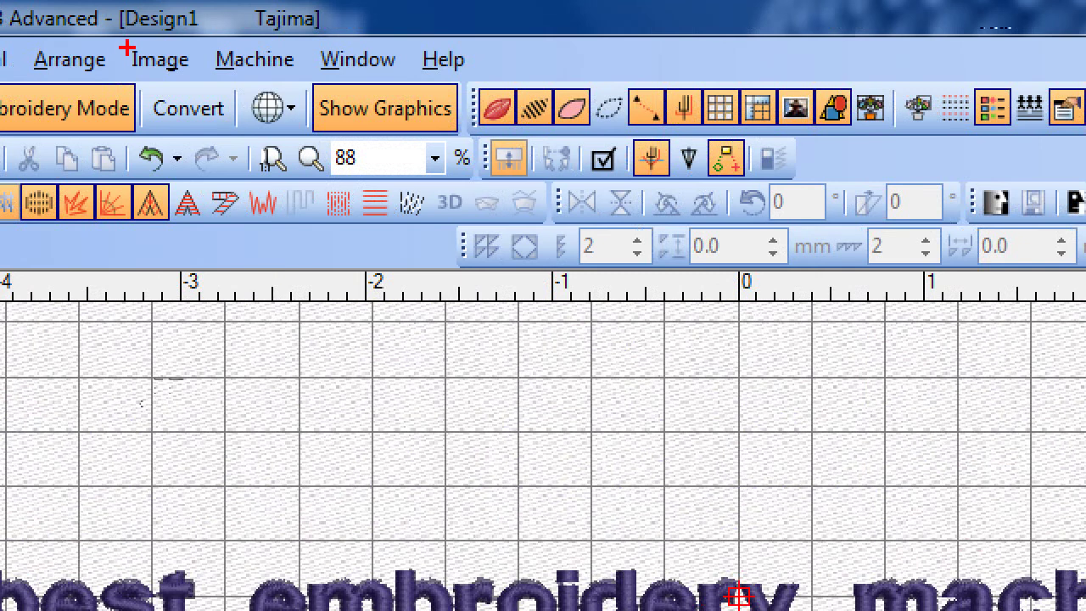
- Start inserting a bitmap image into the design and limit the file list to Jpeg Files (*.jpg)
mouse_move(126, 48)
mouse_down()
mouse_move(142, 93)
mouse_move(219, 73)
mouse_move(199, 54)
mouse_move(123, 44)
mouse_up()
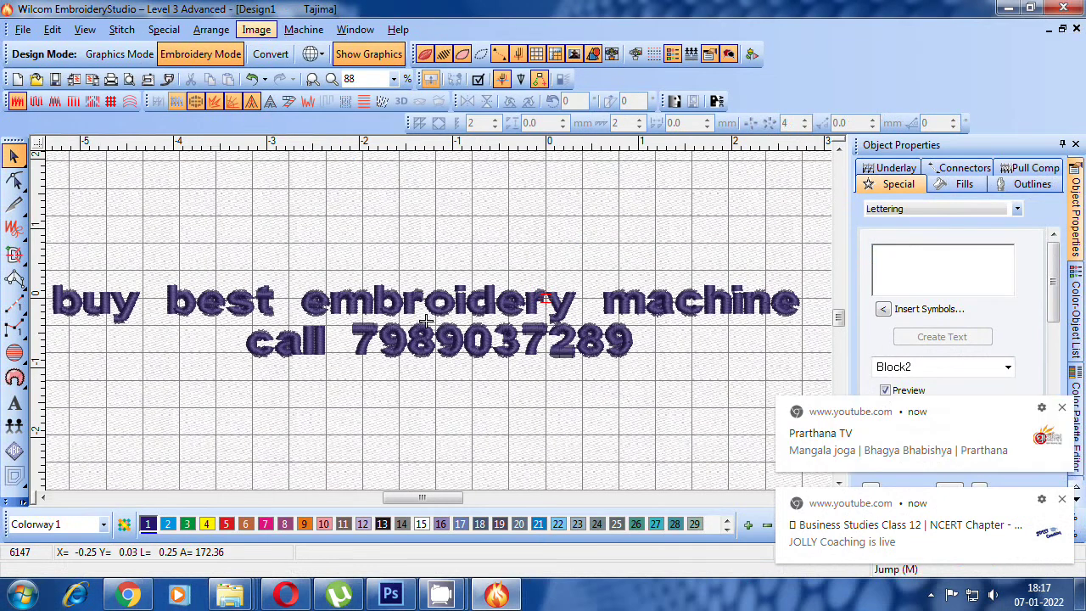
click(255, 28)
click(234, 14)
key(Return)
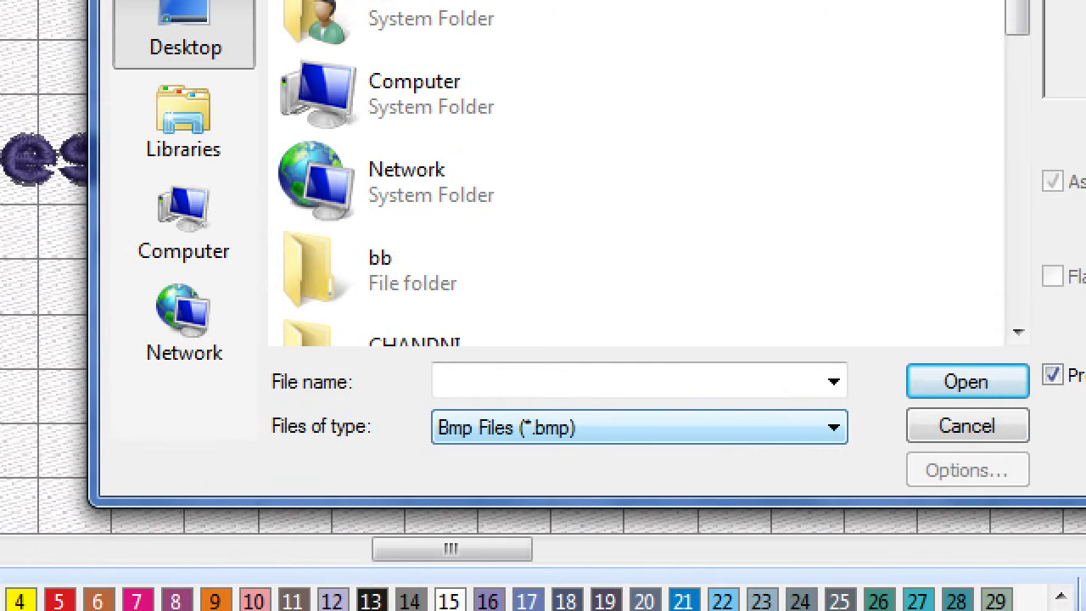
mouse_move(397, 393)
mouse_down()
mouse_move(440, 459)
mouse_move(589, 427)
mouse_move(658, 430)
mouse_up()
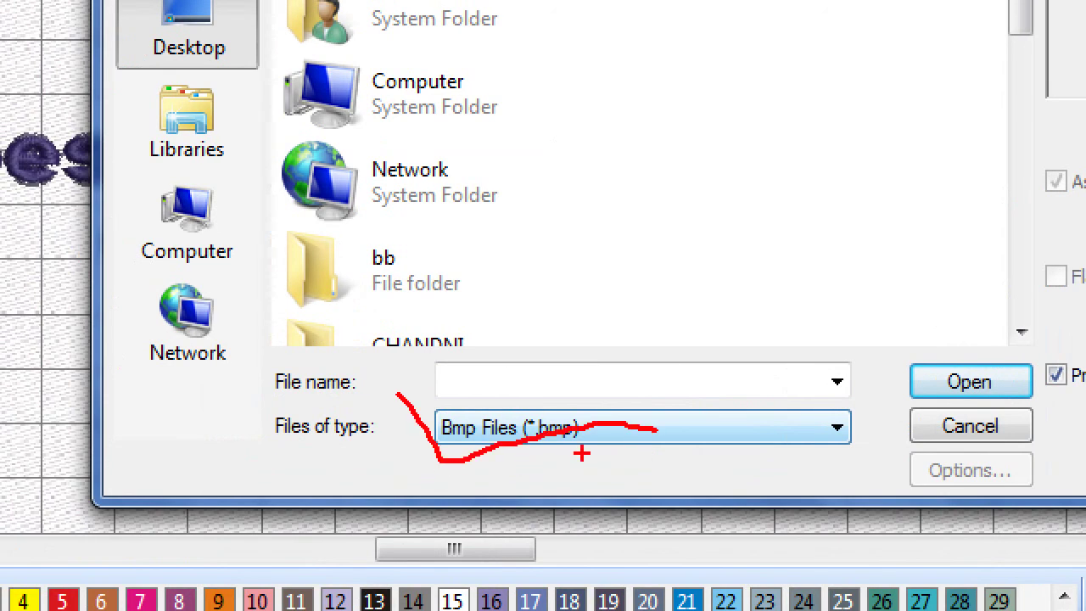
key(Escape)
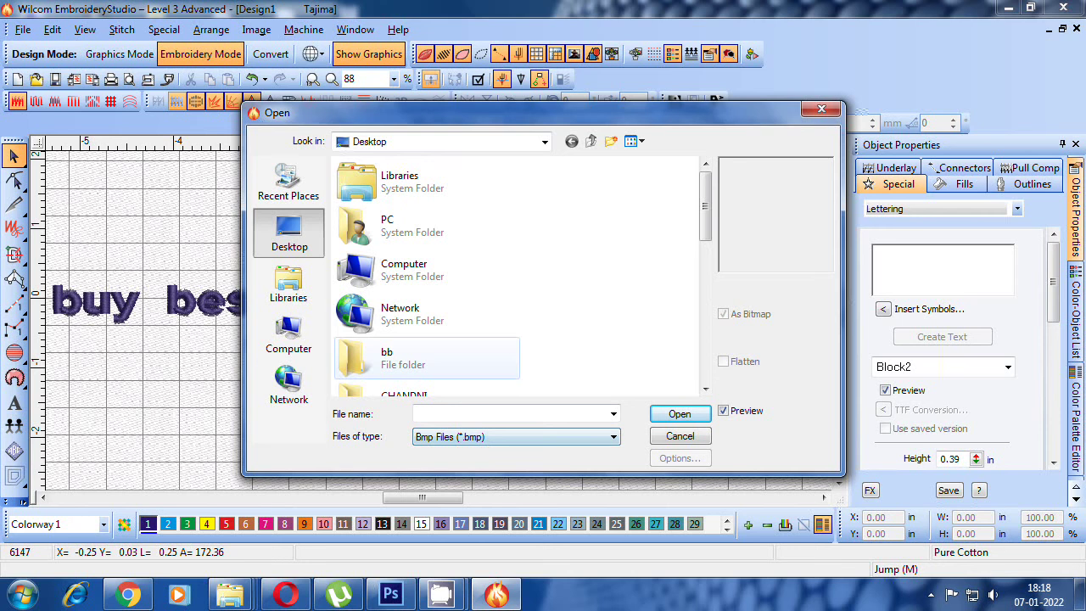
click(509, 414)
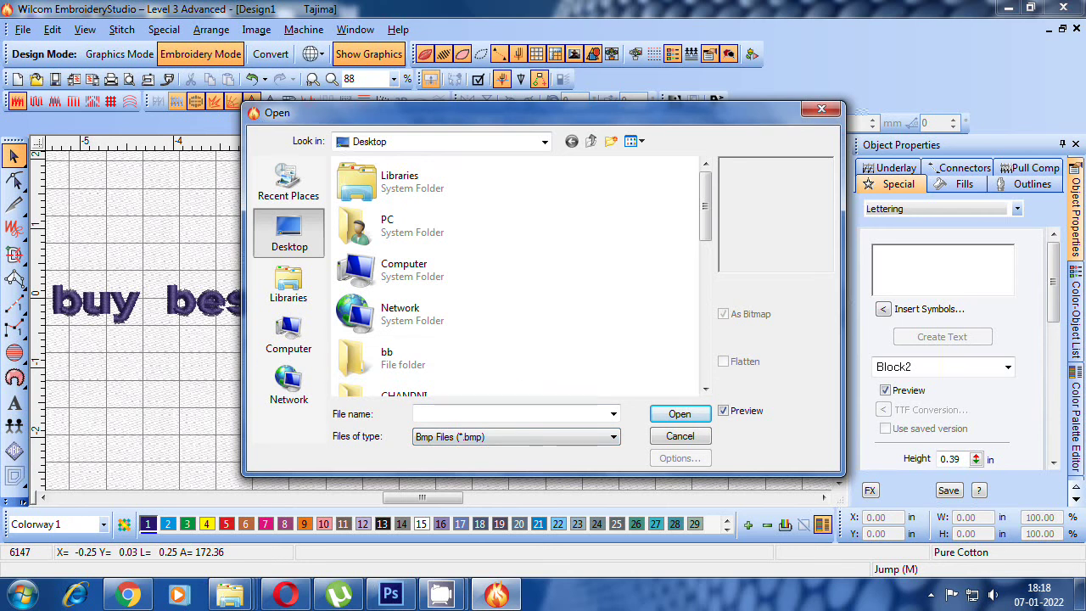
click(516, 436)
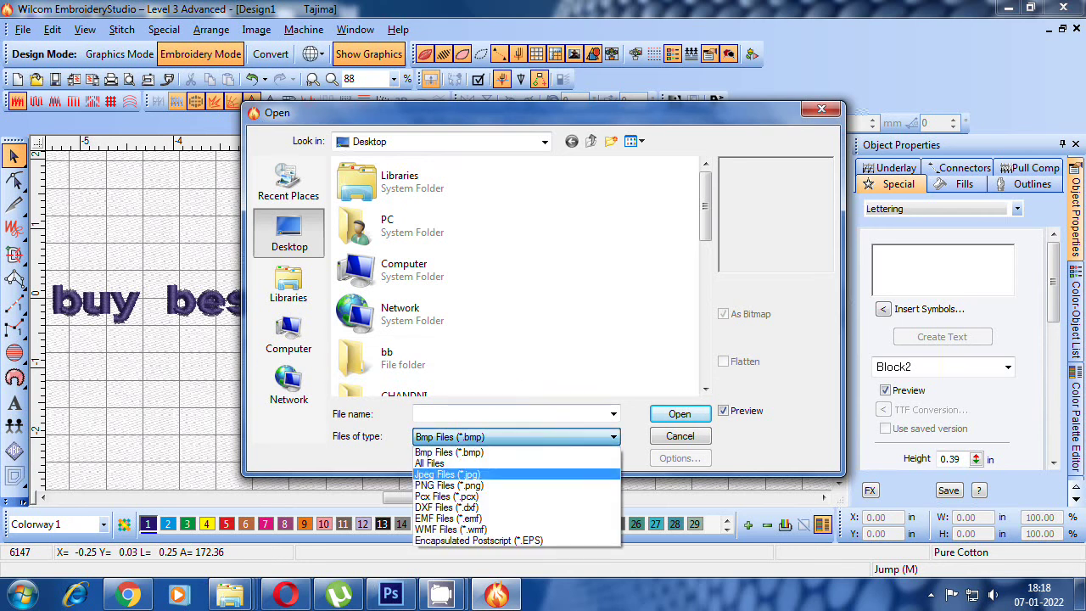
click(447, 474)
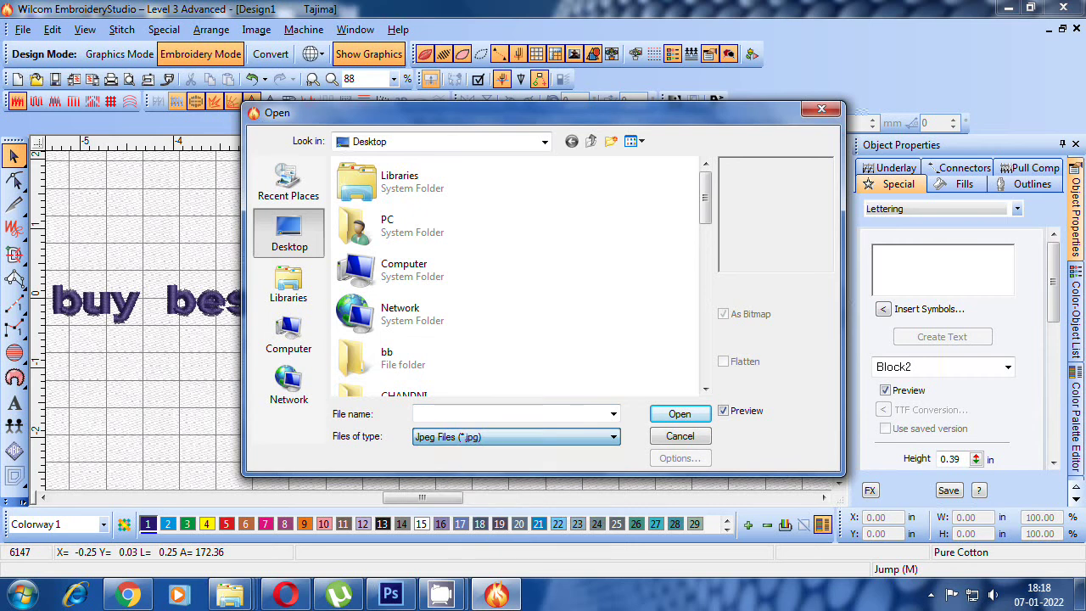
- Insert the logo image ooo.jpg from the Desktop into the design
scroll(517, 275, down, 10)
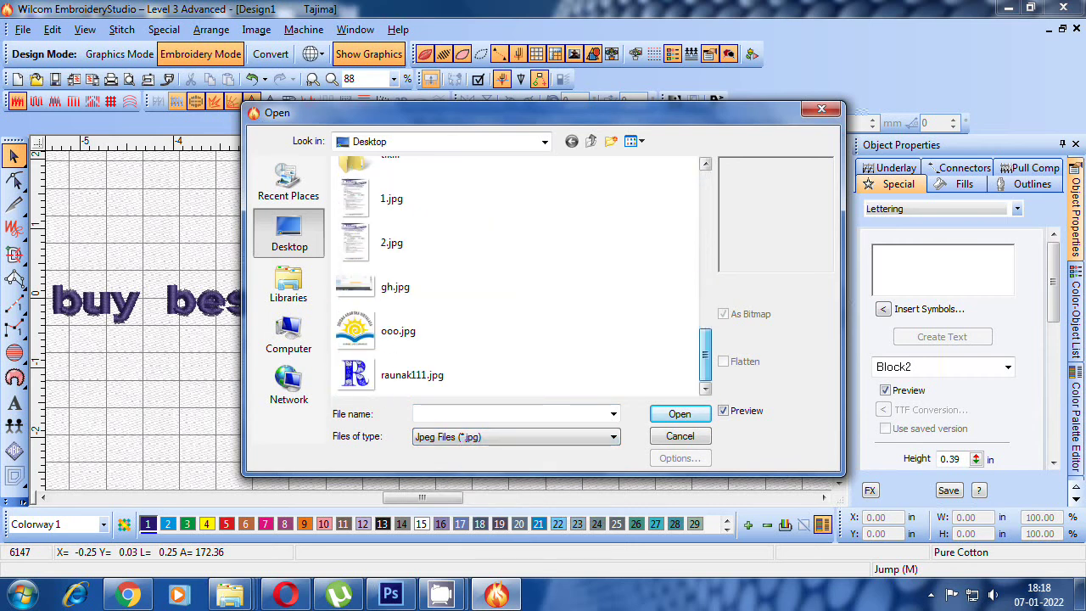
click(407, 331)
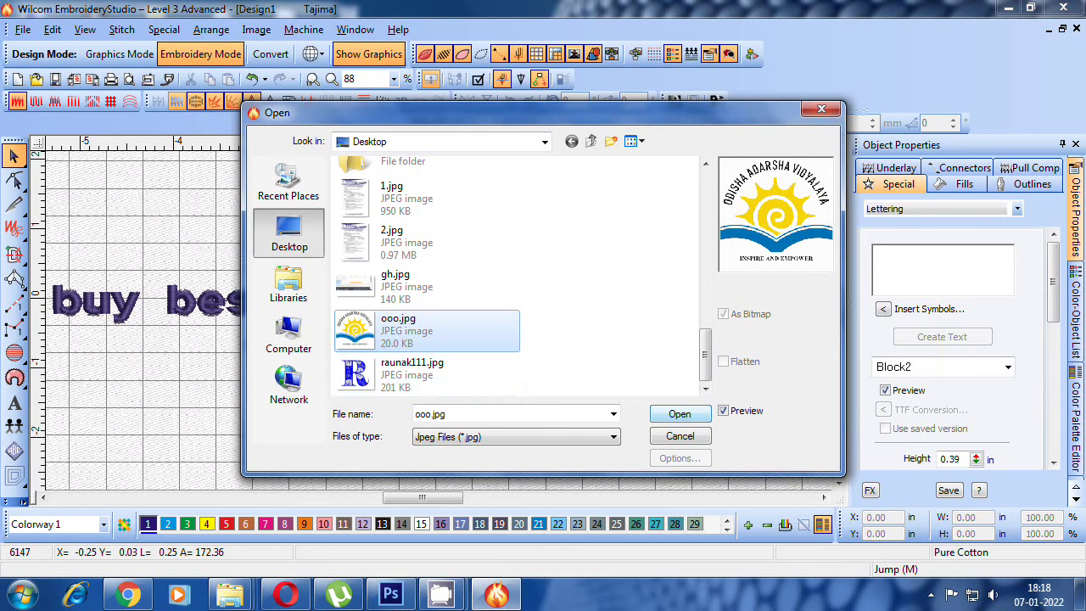
double_click(425, 321)
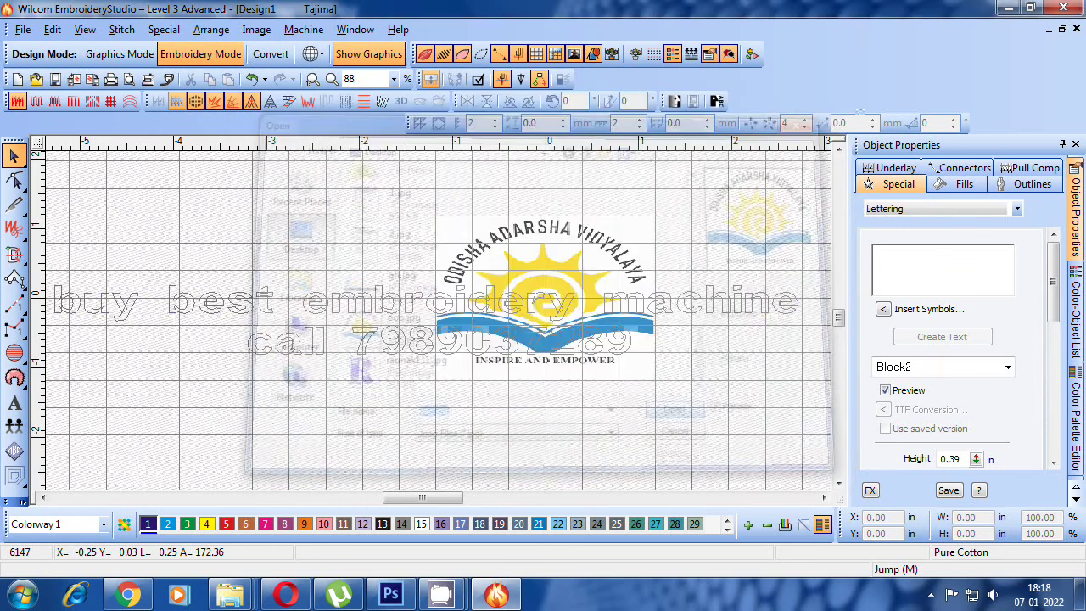
- Move the two-line lettering well below the inserted logo, to about X -1.08, Y -3.33 in, and deselect it
click(426, 321)
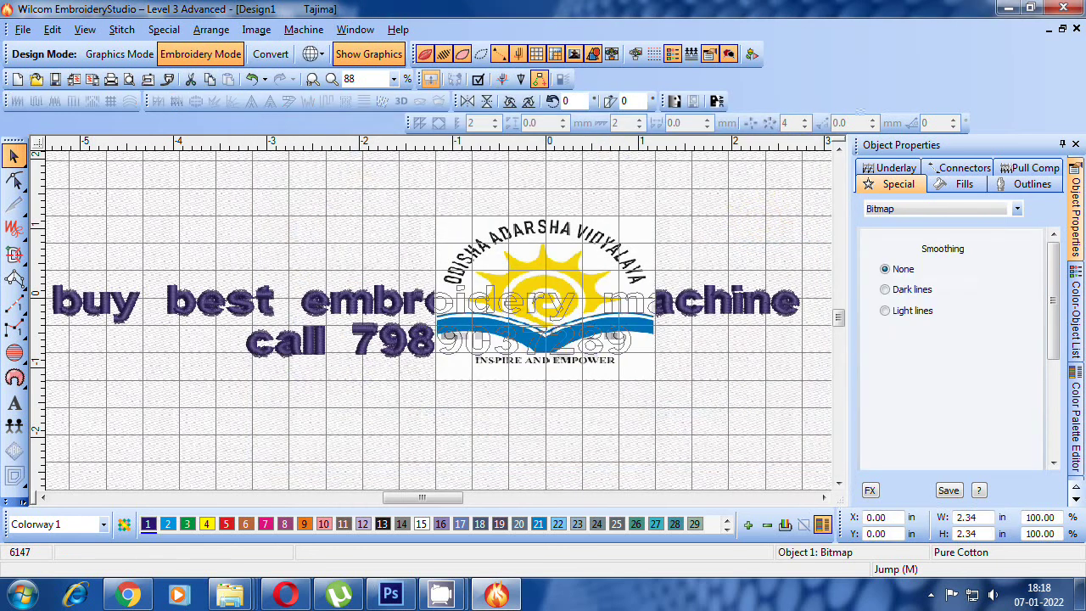
drag(429, 320, 458, 363)
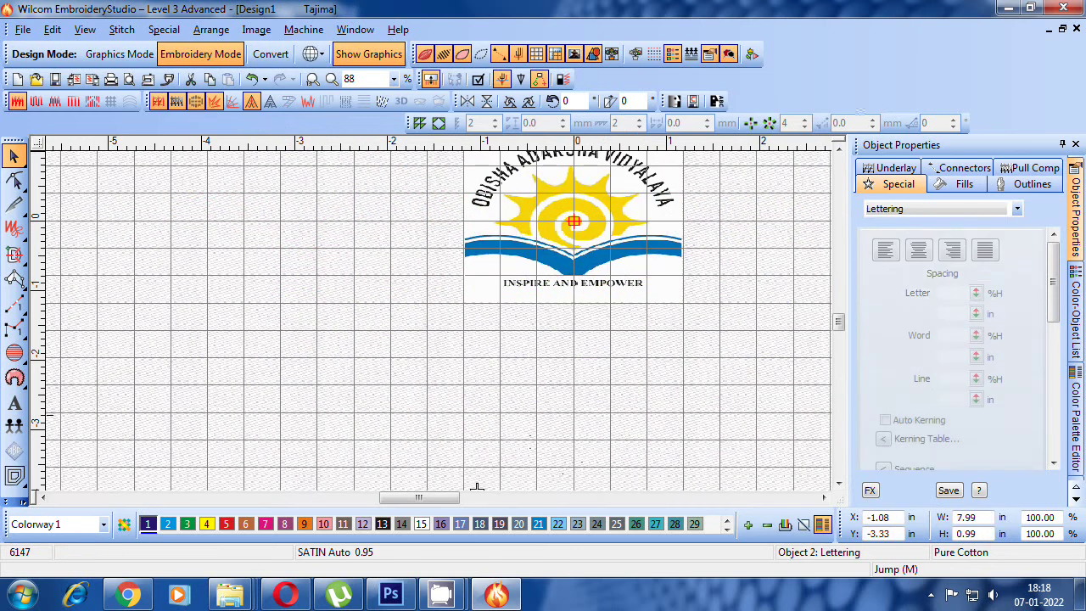
key(Escape)
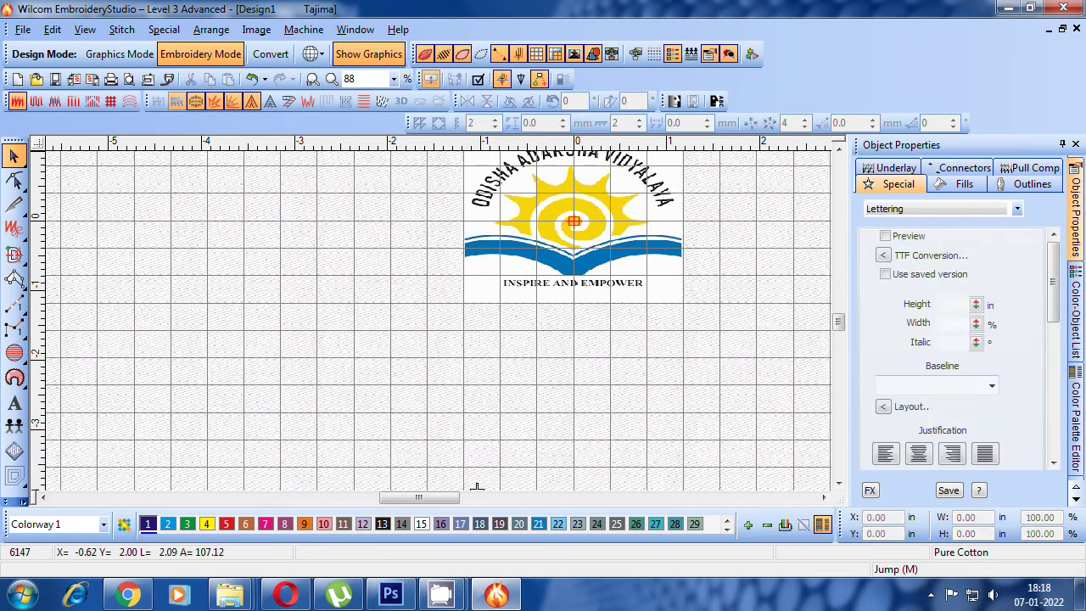
- Start a Fusion Fill shape with its first boundary point at the inner bottom corner of the sun's lowest left ray
key(z)
key(z)
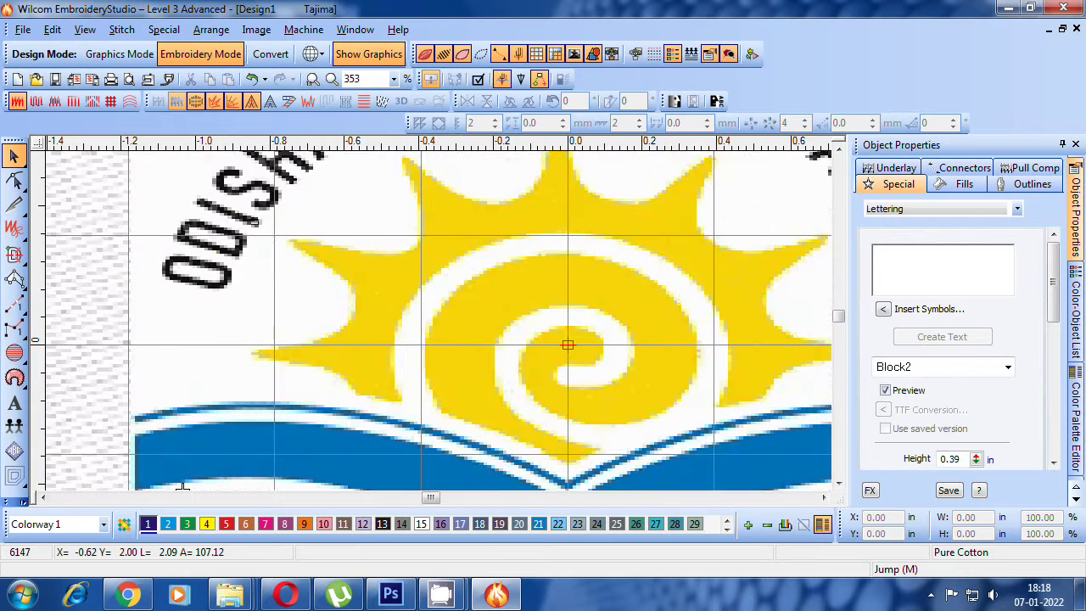
key(shift+z)
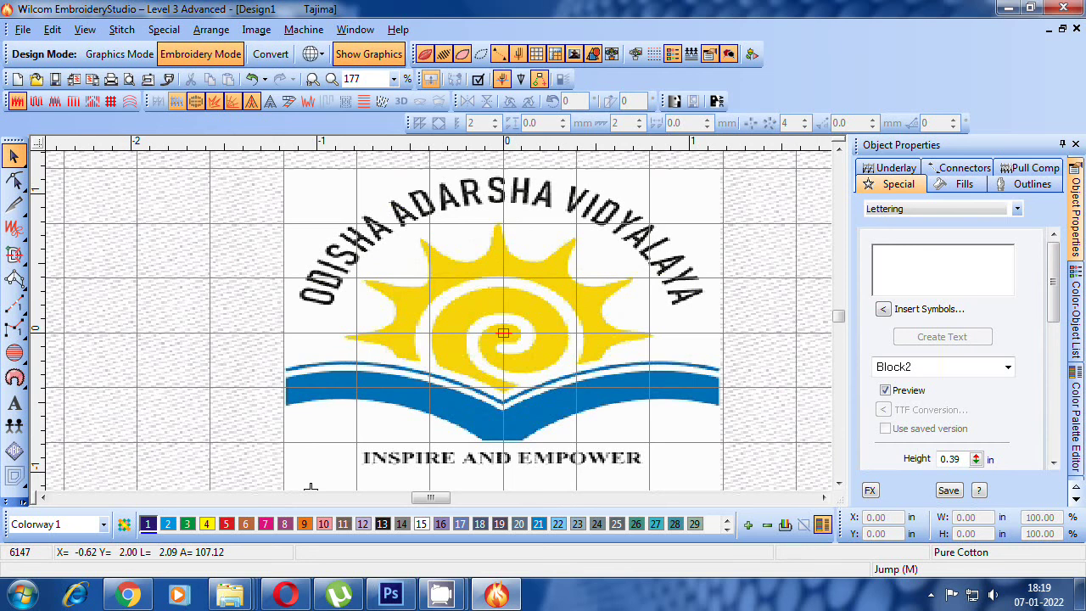
scroll(310, 488, up, 1)
scroll(553, 487, down, 1)
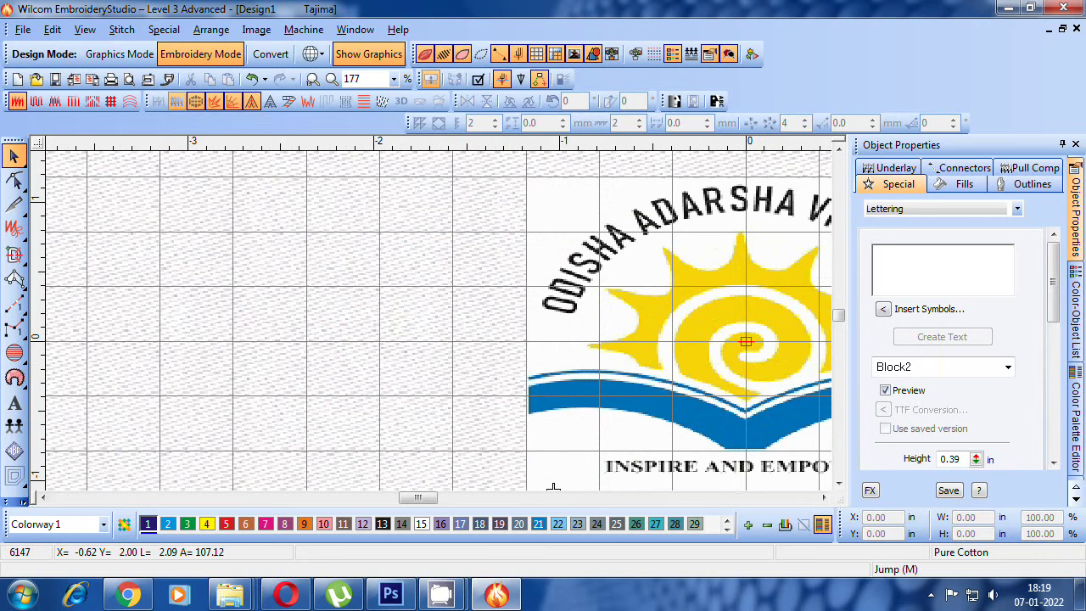
drag(552, 487, 319, 488)
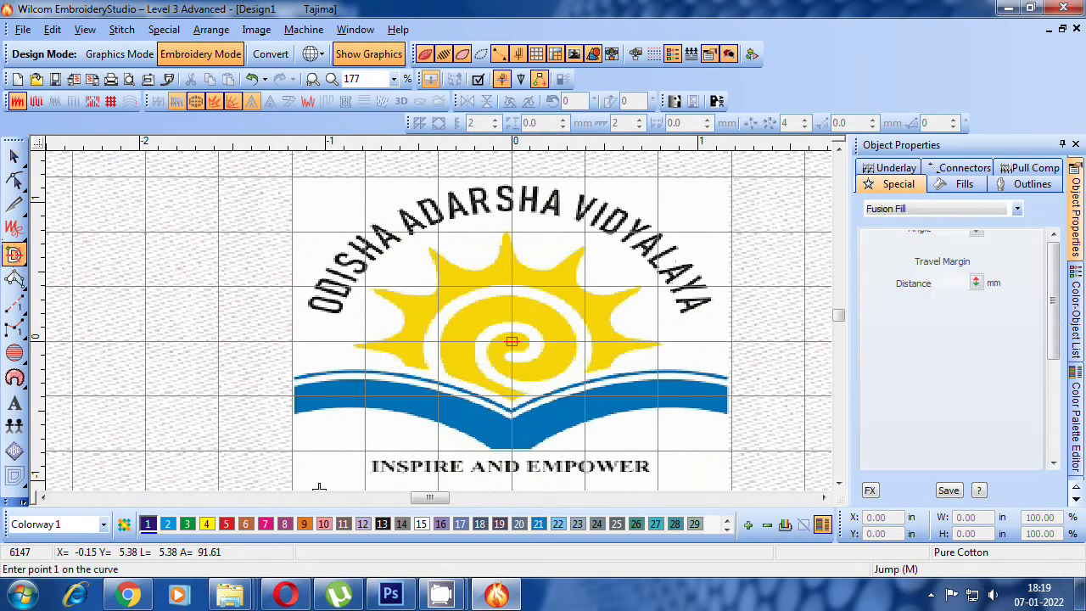
scroll(319, 489, up, 1)
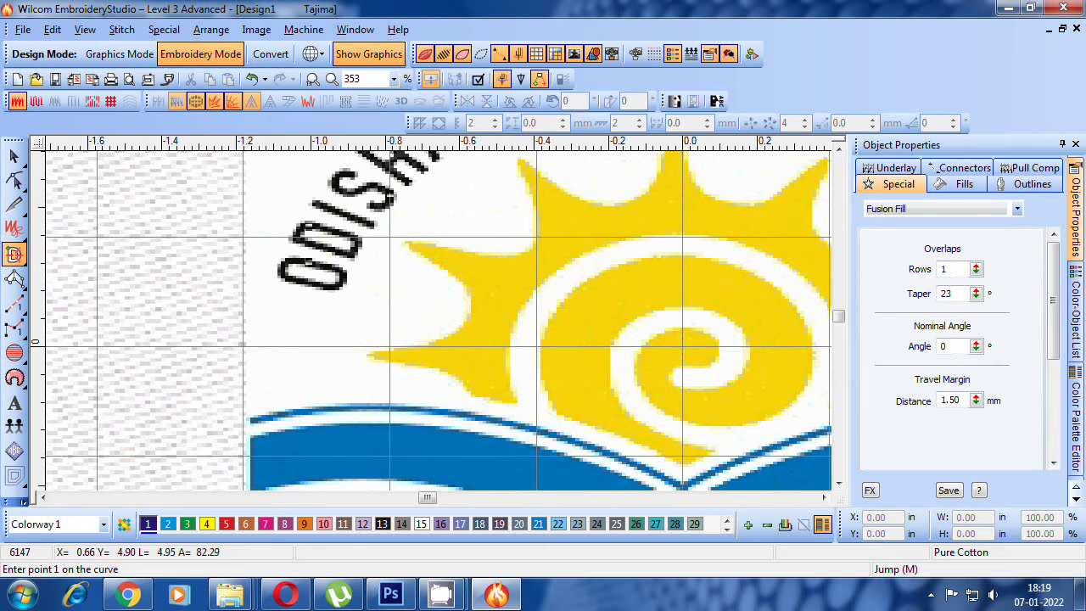
key(z)
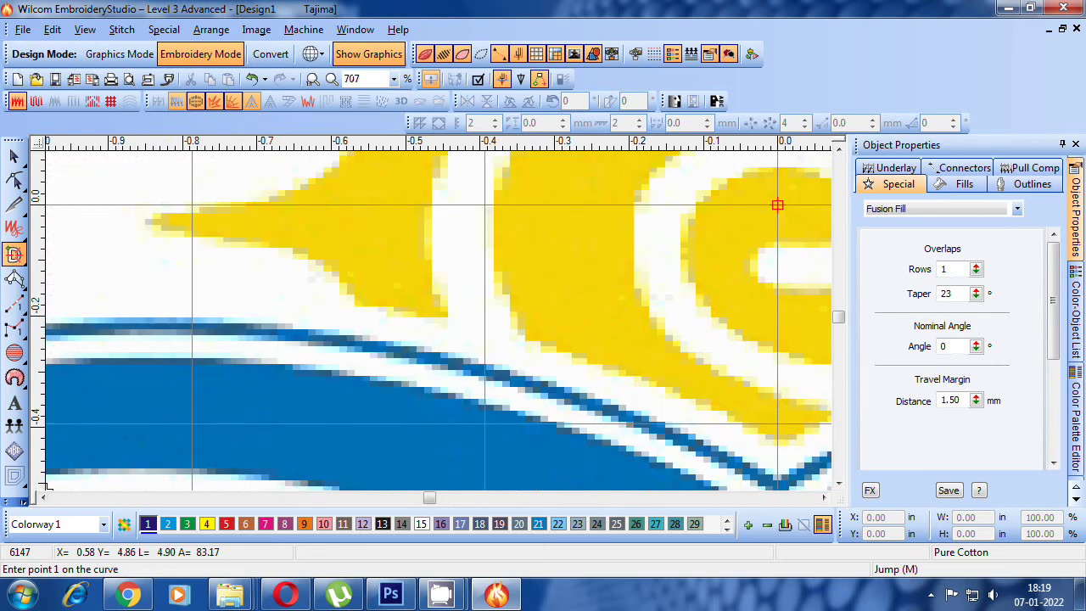
key(shift+z)
click(437, 322)
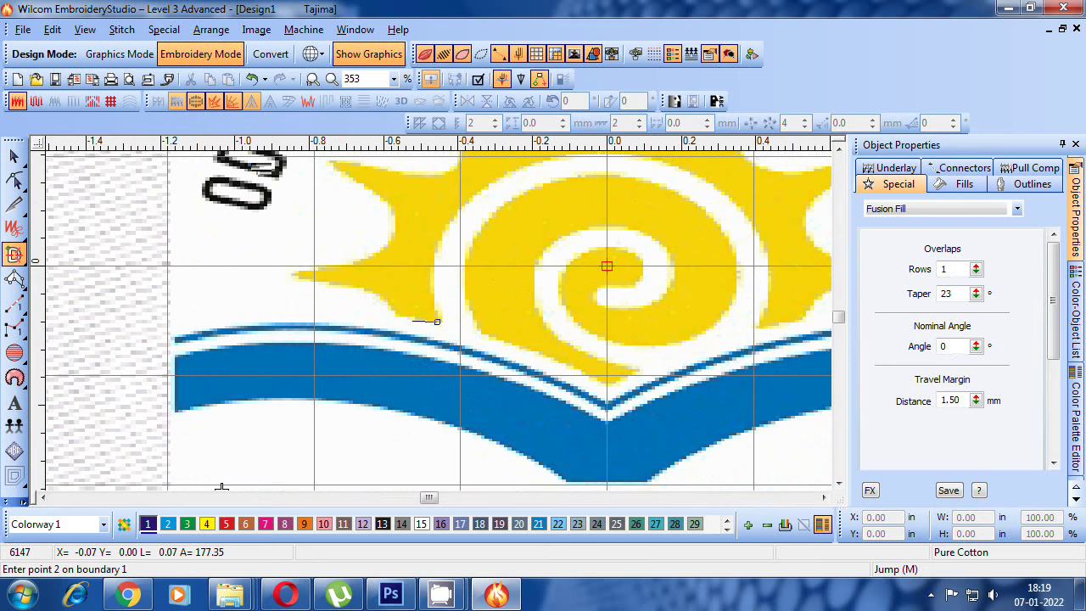
- Trace the lower edge of the sun's lowest left ray with boundary points out to the ray's tip
key(z)
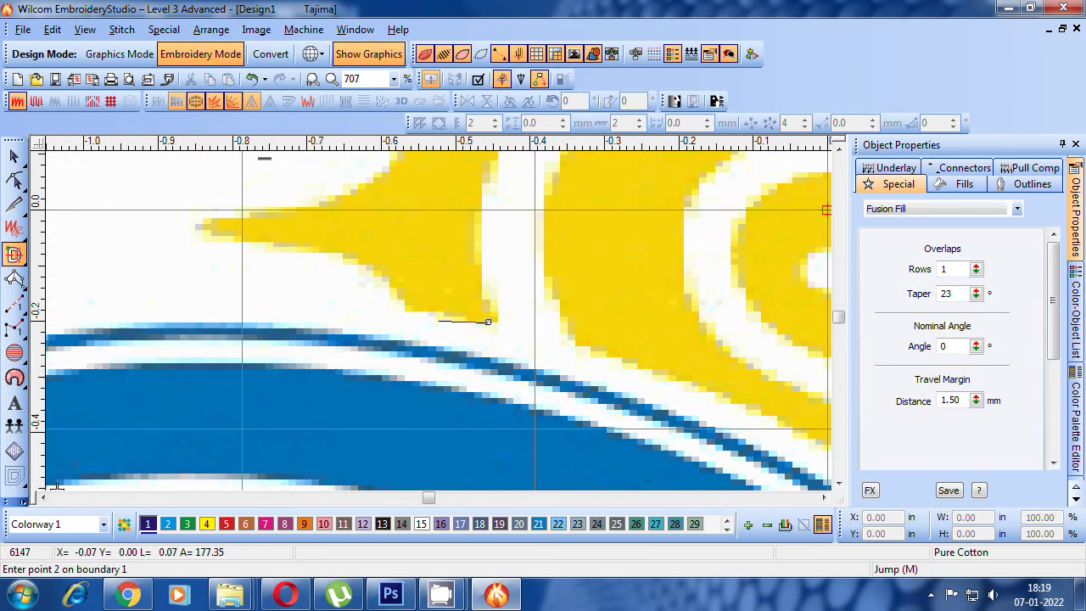
key(shift+z)
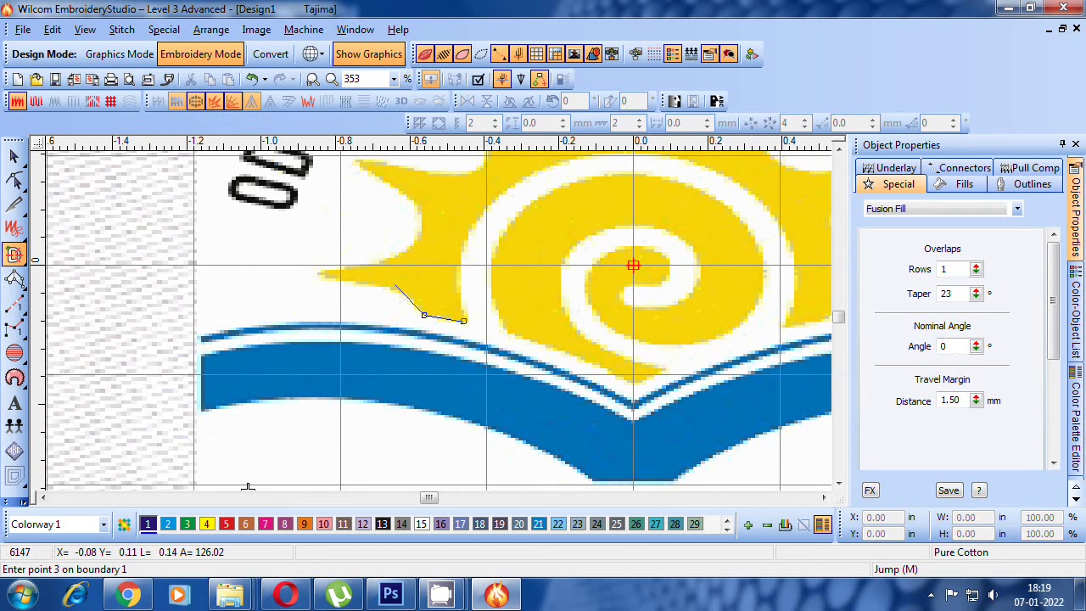
click(423, 315)
click(399, 293)
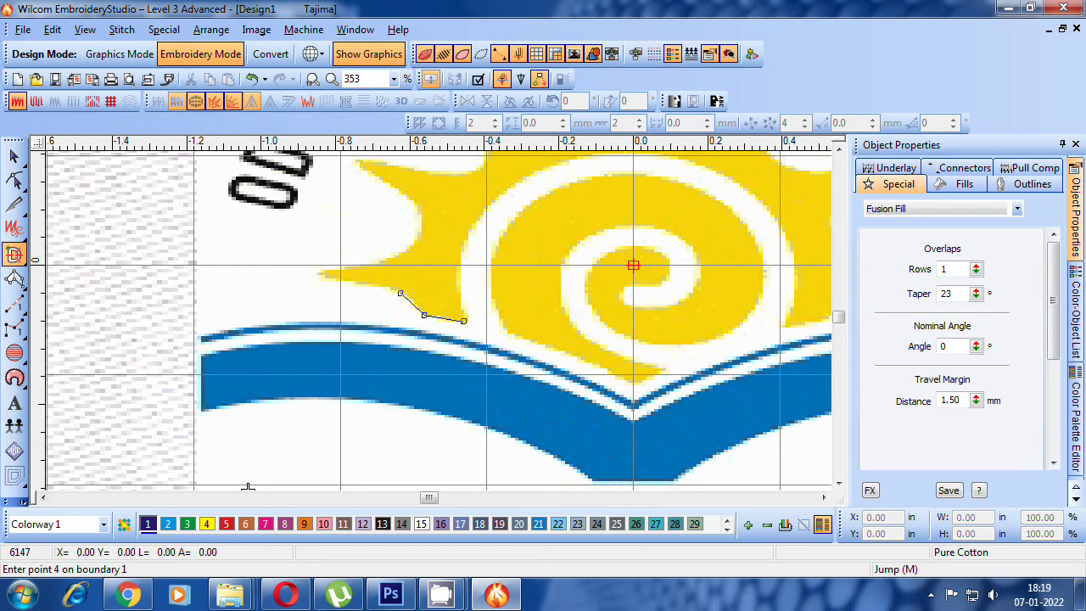
click(370, 285)
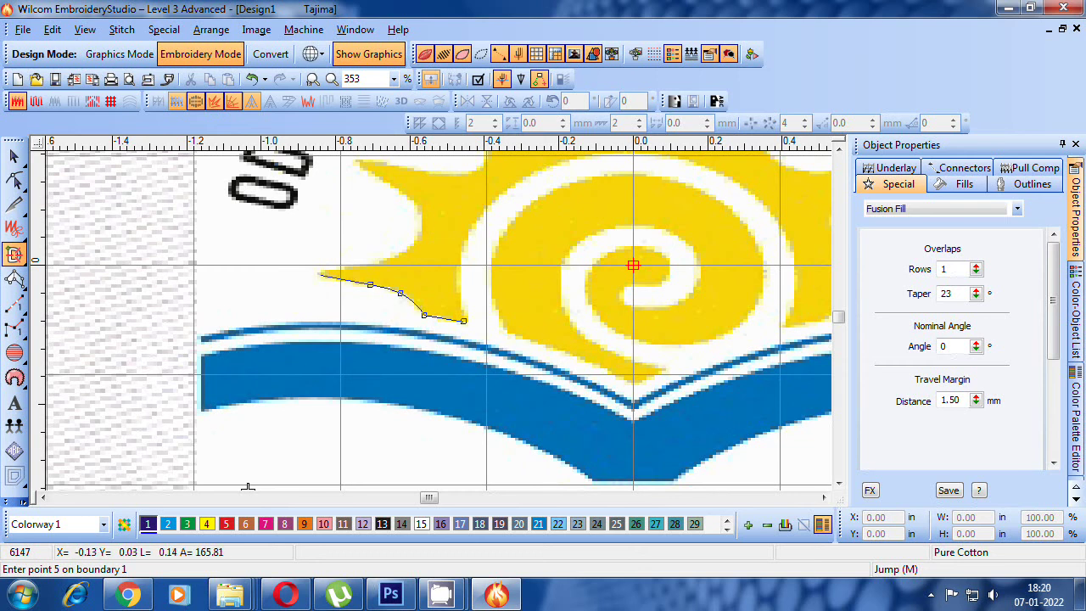
click(320, 274)
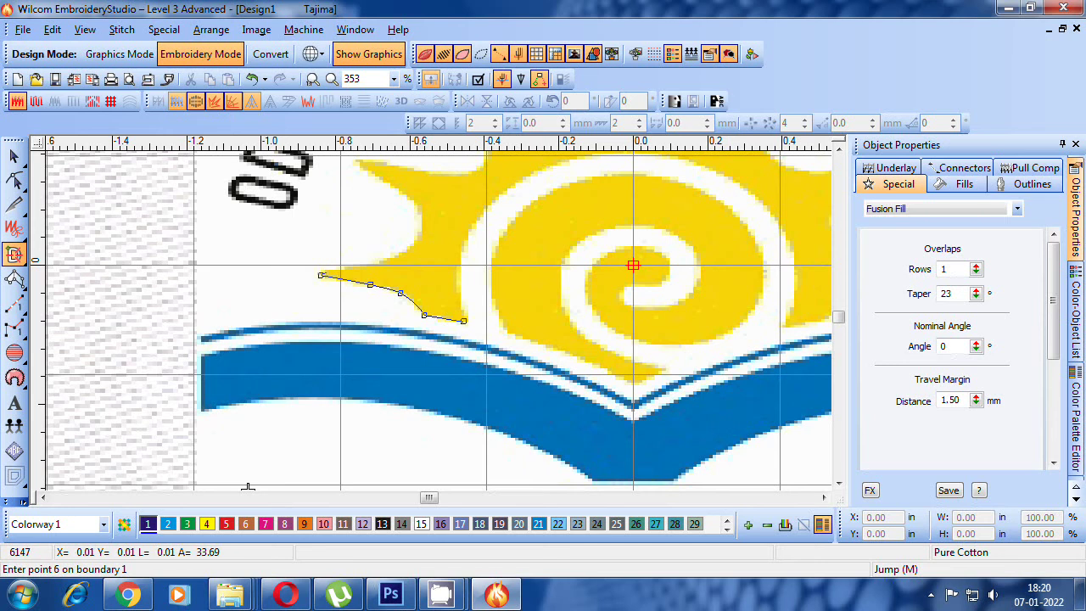
- Continue the boundary along the curved valley between the lowest left ray and the second left ray, ending at the second ray's tip
click(374, 265)
click(406, 255)
click(421, 235)
click(422, 211)
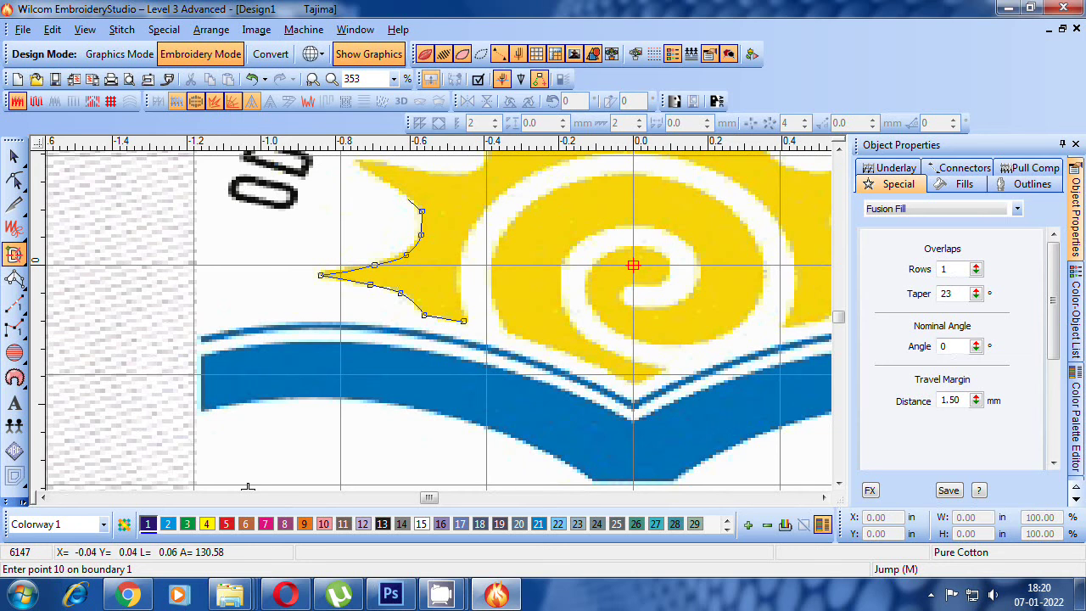
click(406, 196)
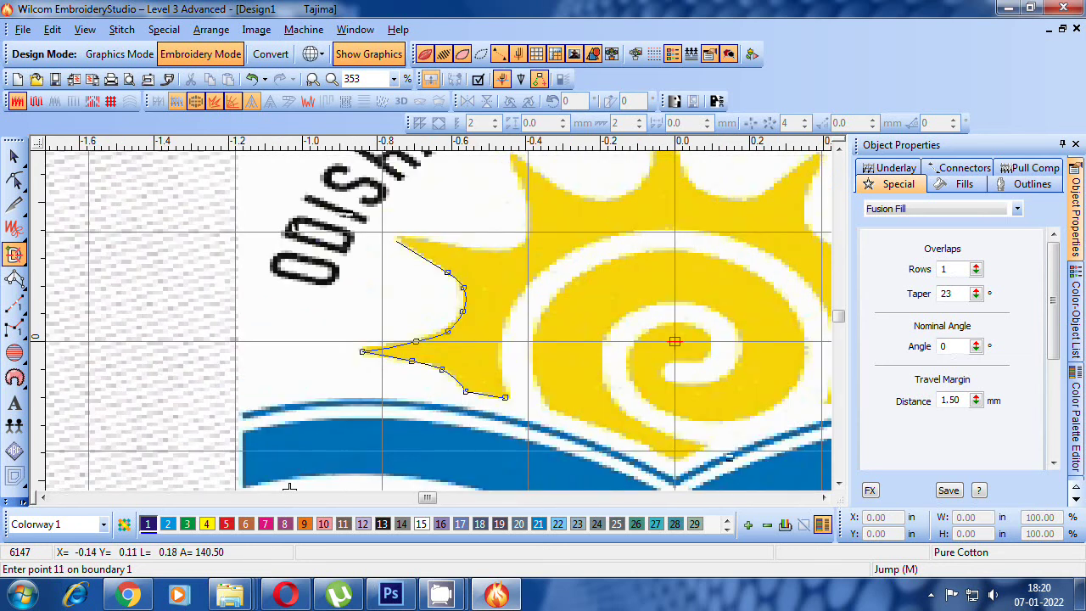
click(397, 237)
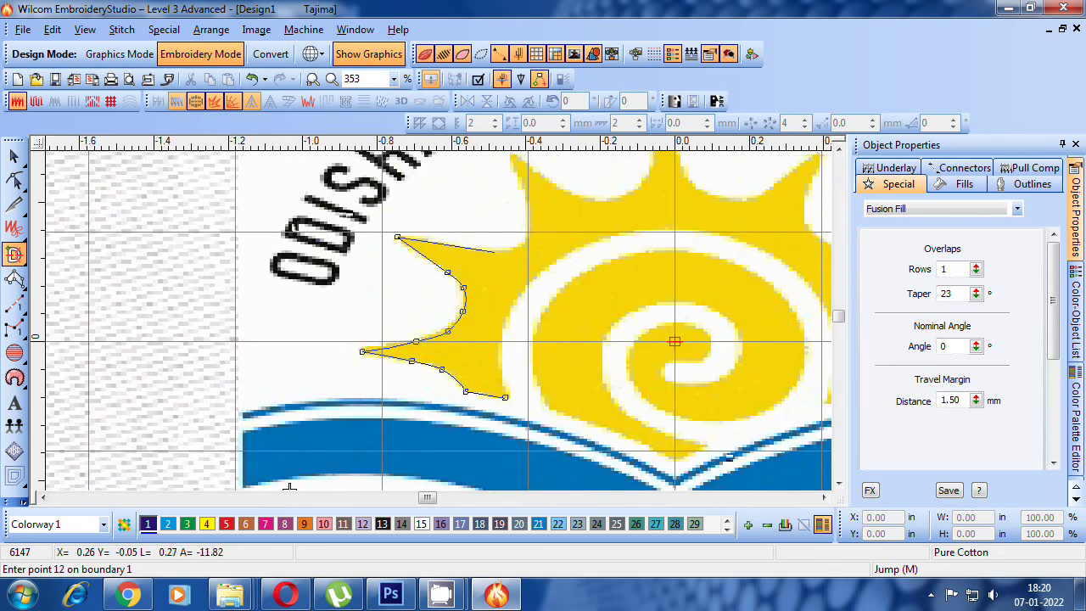
- Continue the boundary along the second left ray's upper edge and through the next valley to the third ray's tip
click(495, 252)
click(514, 251)
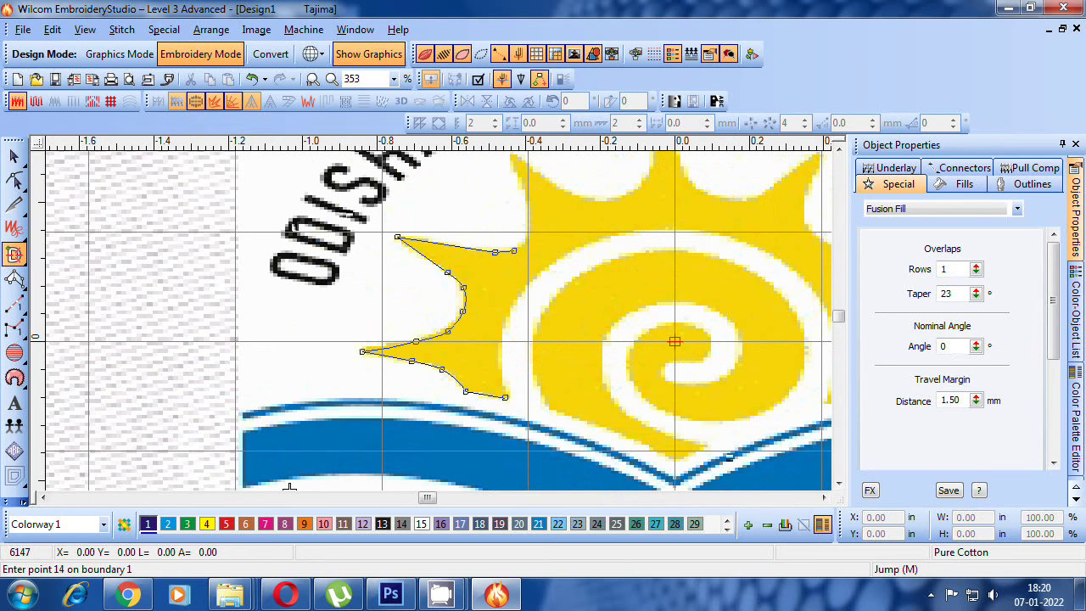
click(526, 241)
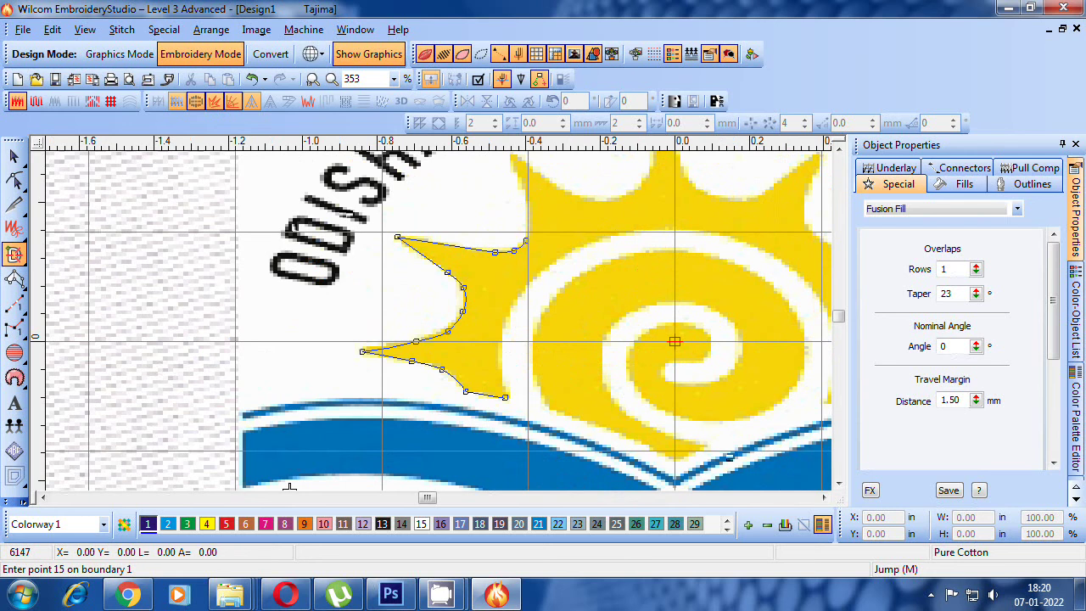
click(530, 216)
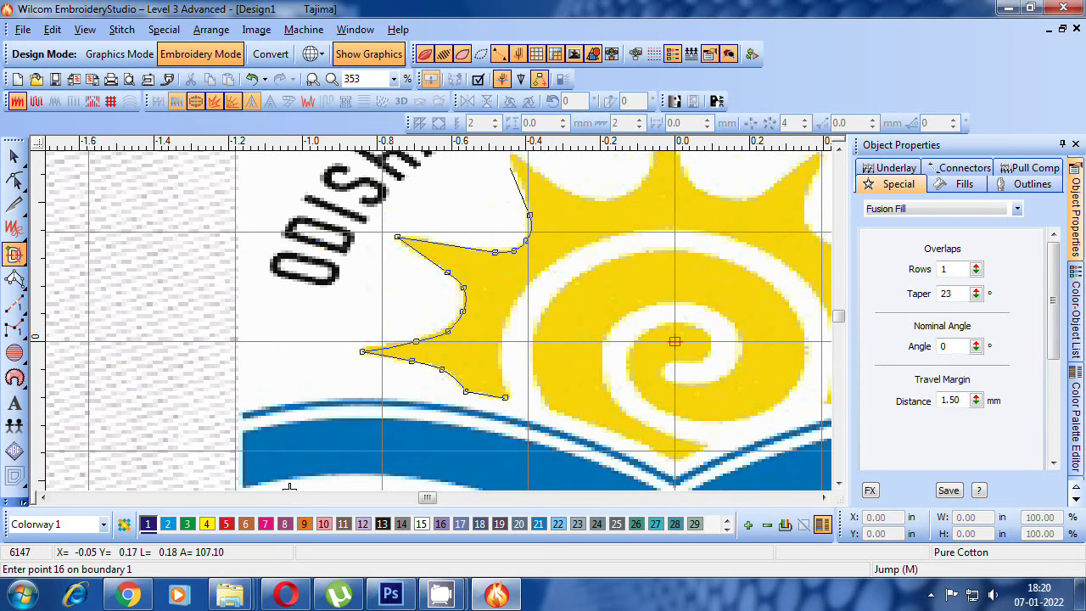
scroll(288, 487, up, 2)
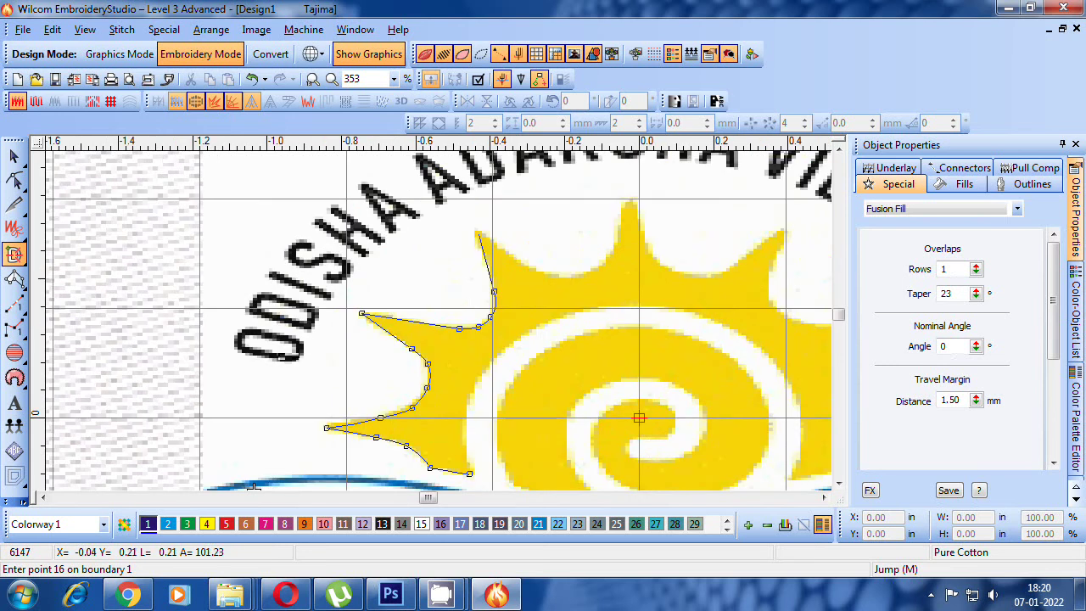
click(478, 231)
- Continue the boundary along the valley between the third left ray and the top ray, ending at the top ray's tip
click(523, 268)
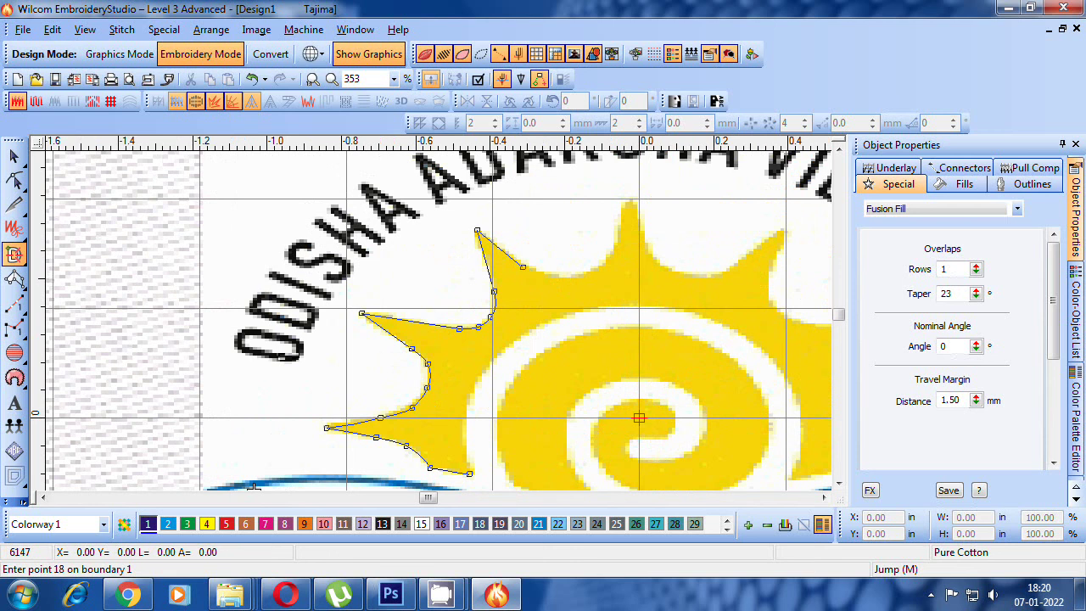
click(555, 276)
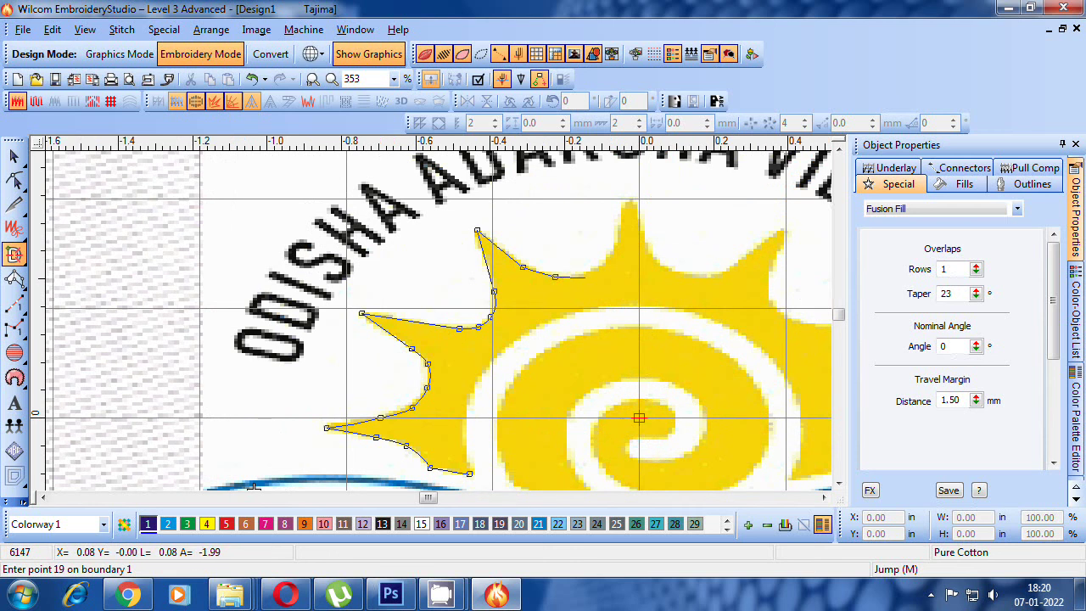
click(582, 277)
click(605, 264)
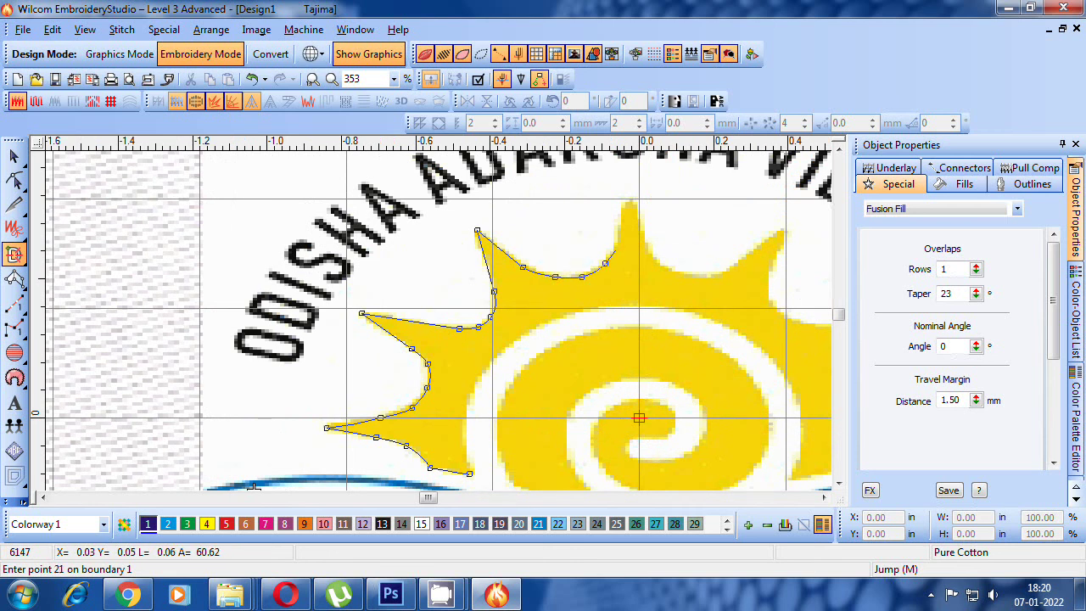
click(614, 250)
click(628, 199)
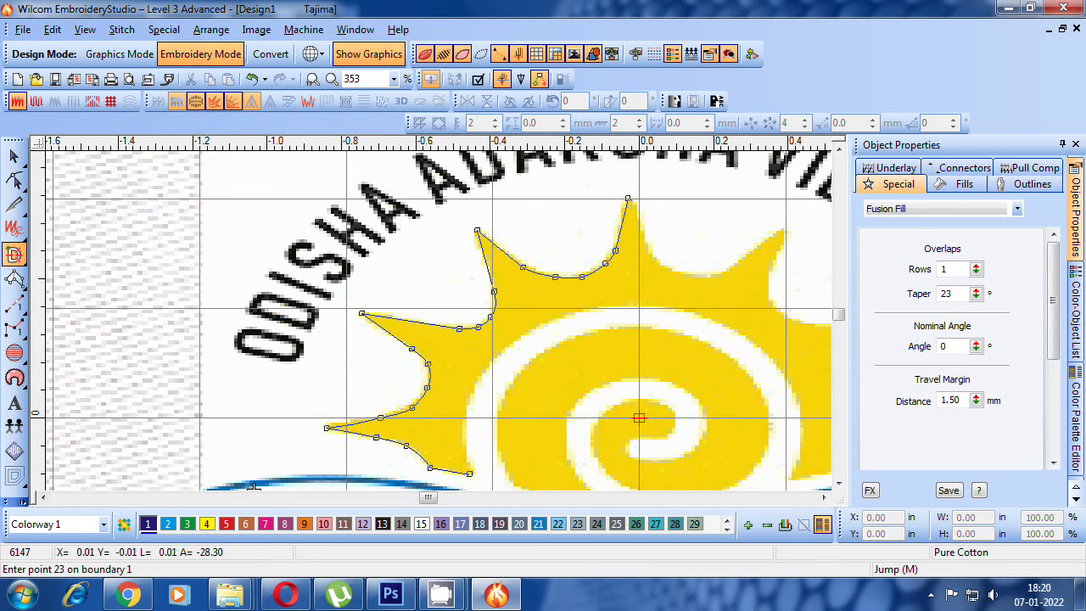
key(BackSpace)
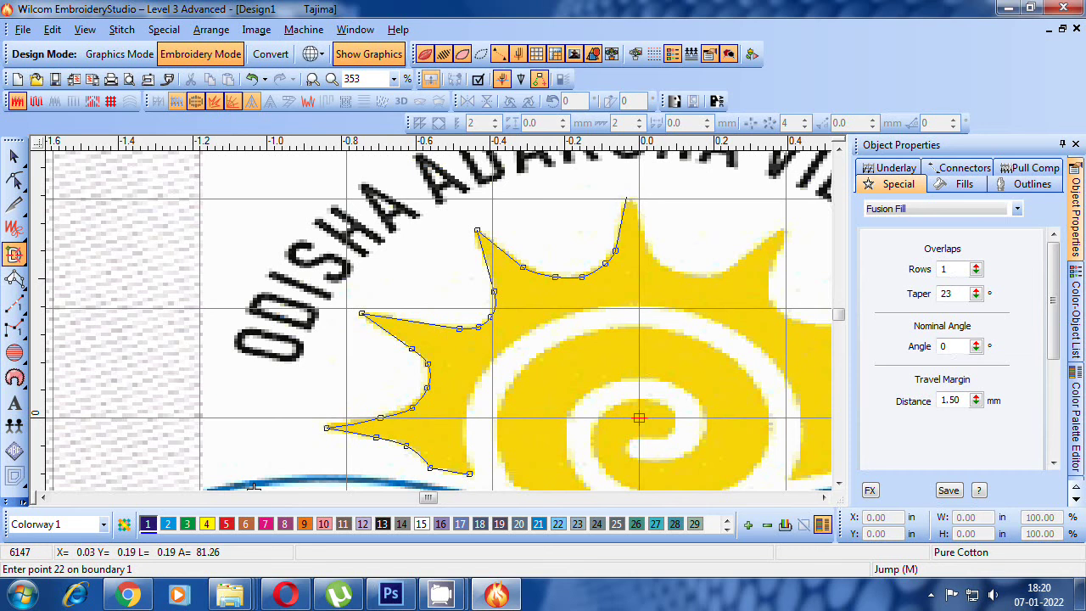
click(628, 199)
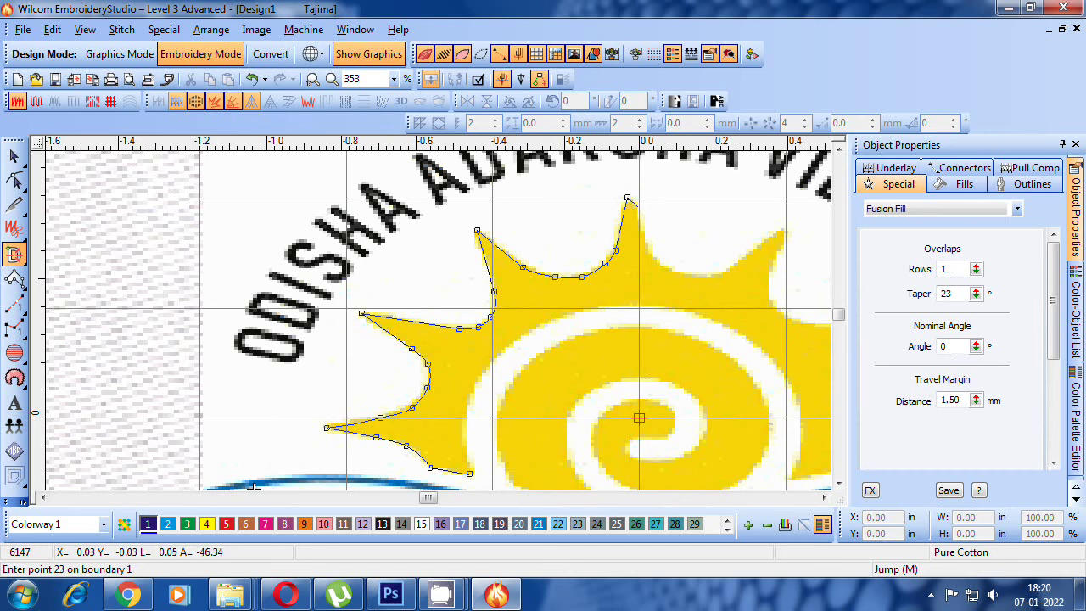
- Round the top ray's tip and trace its right edge and the following valley to the base of the upper right ray
click(632, 202)
click(636, 206)
click(649, 255)
click(664, 269)
click(683, 274)
click(714, 278)
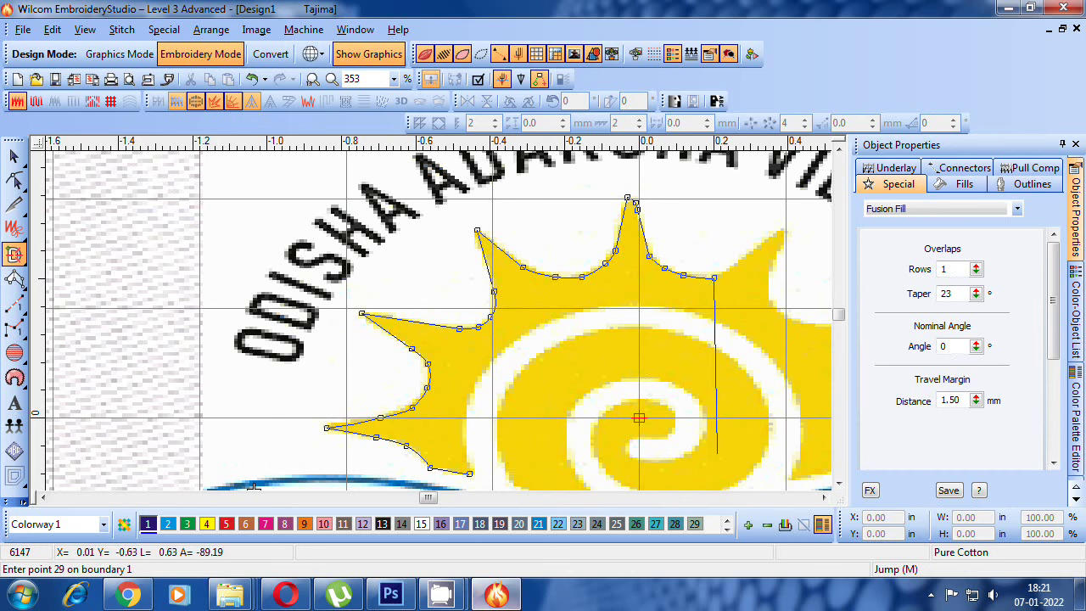
mouse_move(441, 594)
click(340, 487)
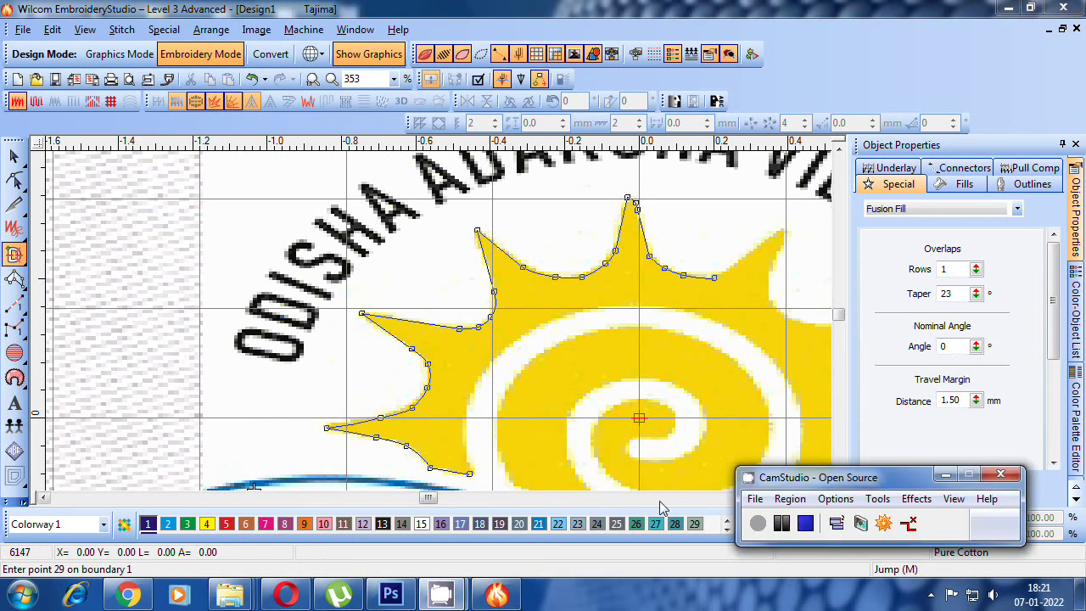
click(782, 523)
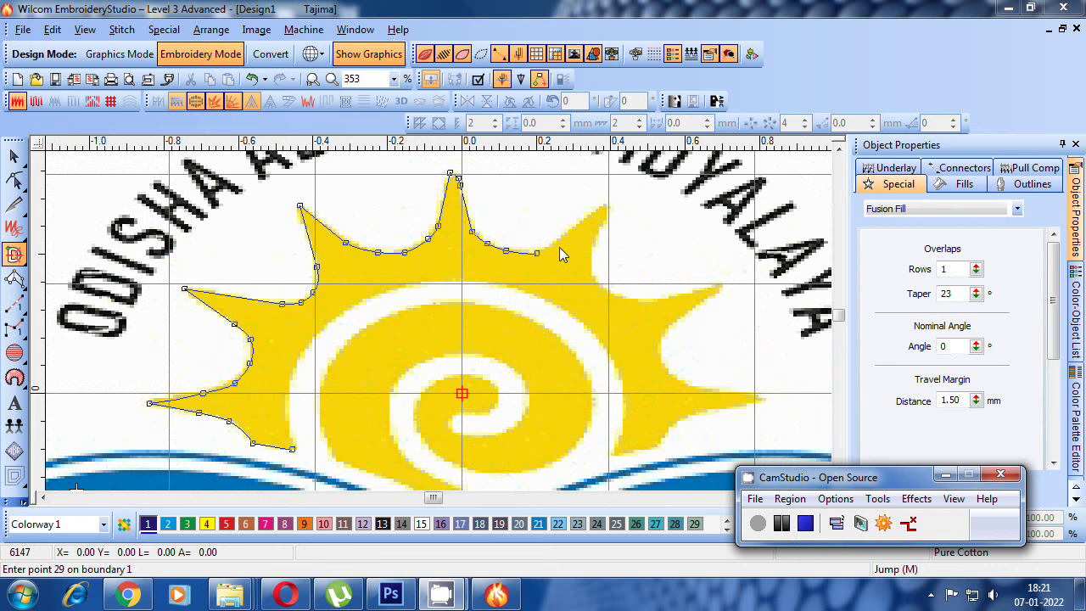
- Extend the boundary up the upper right ray's left edge and around its tip with closely spaced points
click(541, 253)
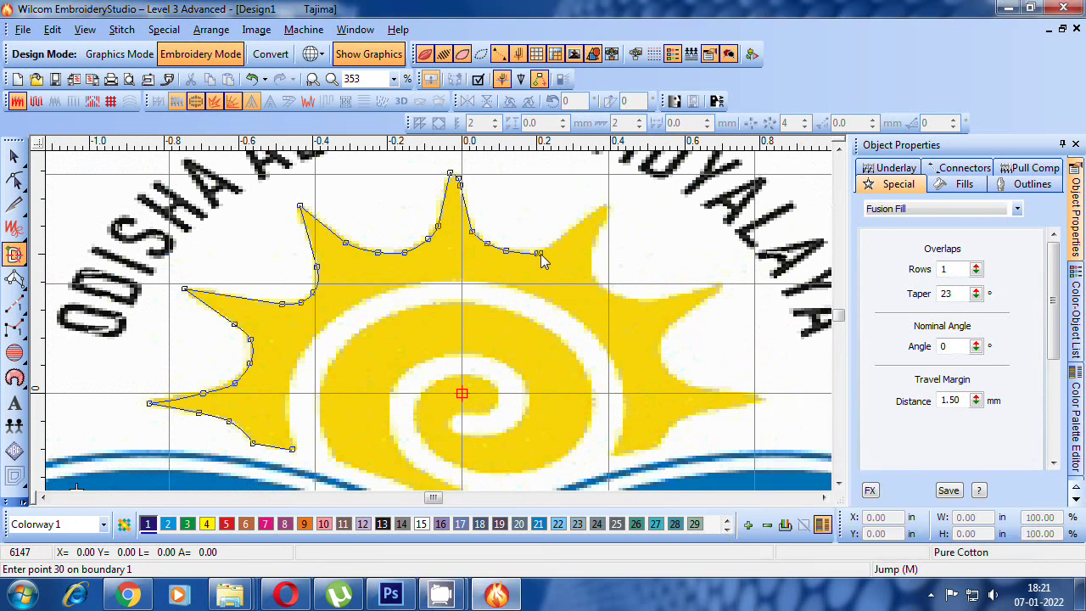
key(BackSpace)
click(603, 206)
click(607, 205)
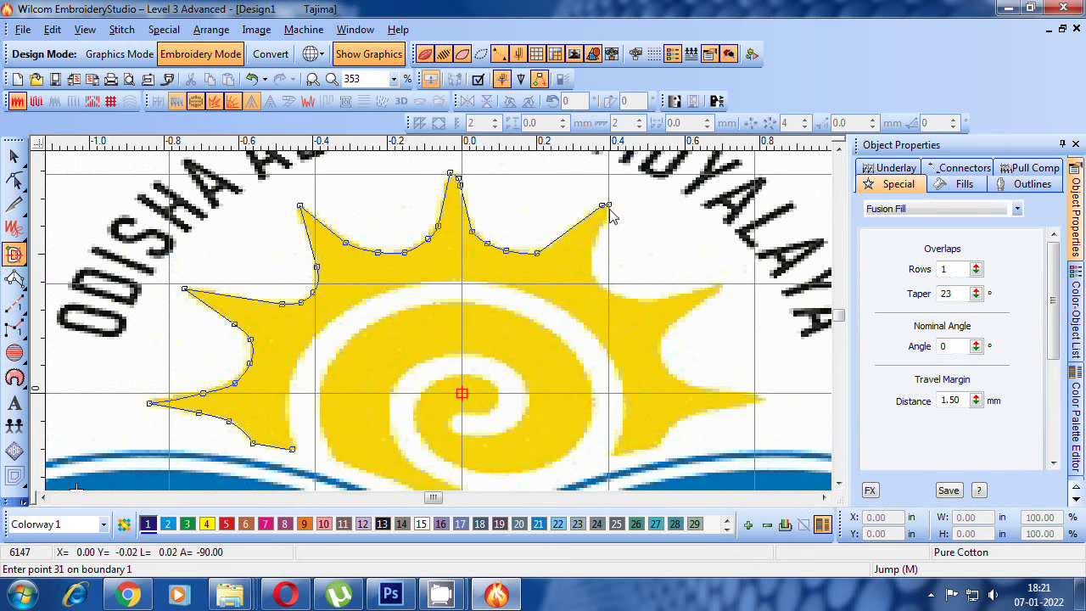
click(608, 209)
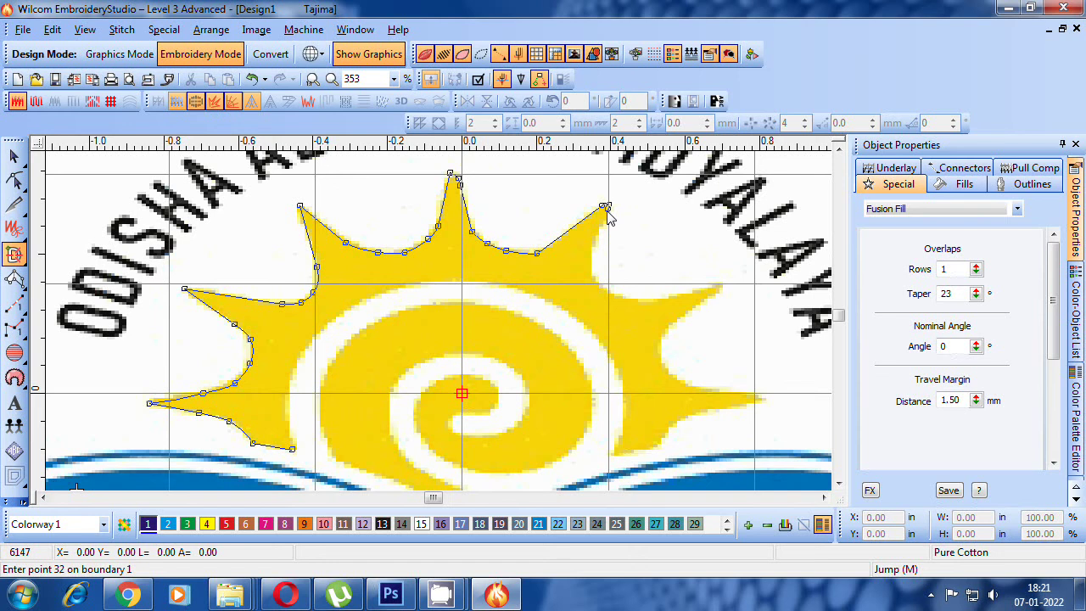
- Trace the curved valley between the upper right ray and the middle right ray, ending at the middle right ray's tip
click(591, 253)
click(590, 270)
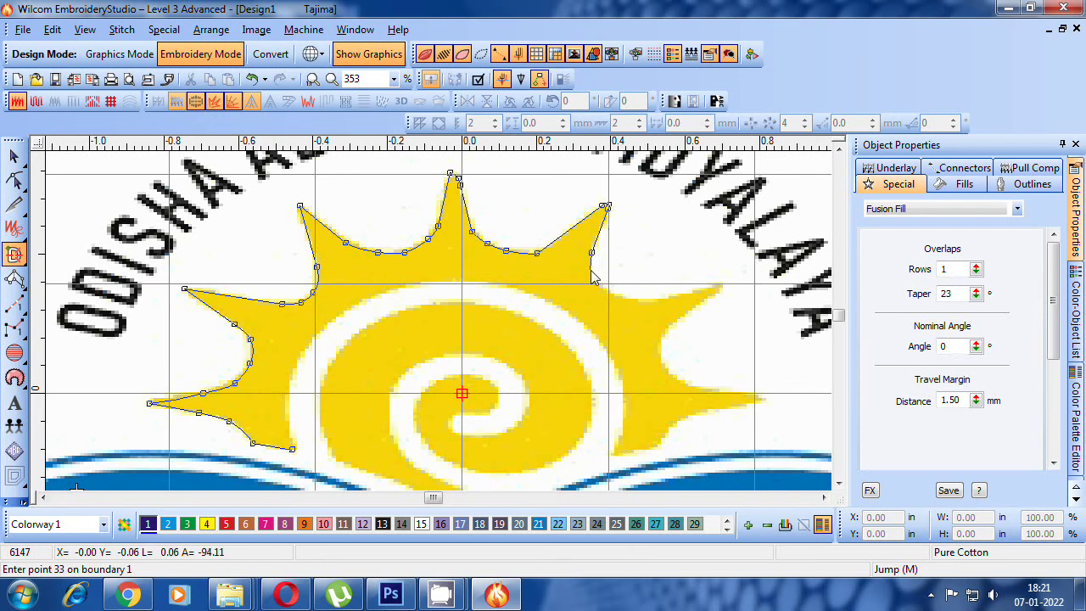
click(603, 288)
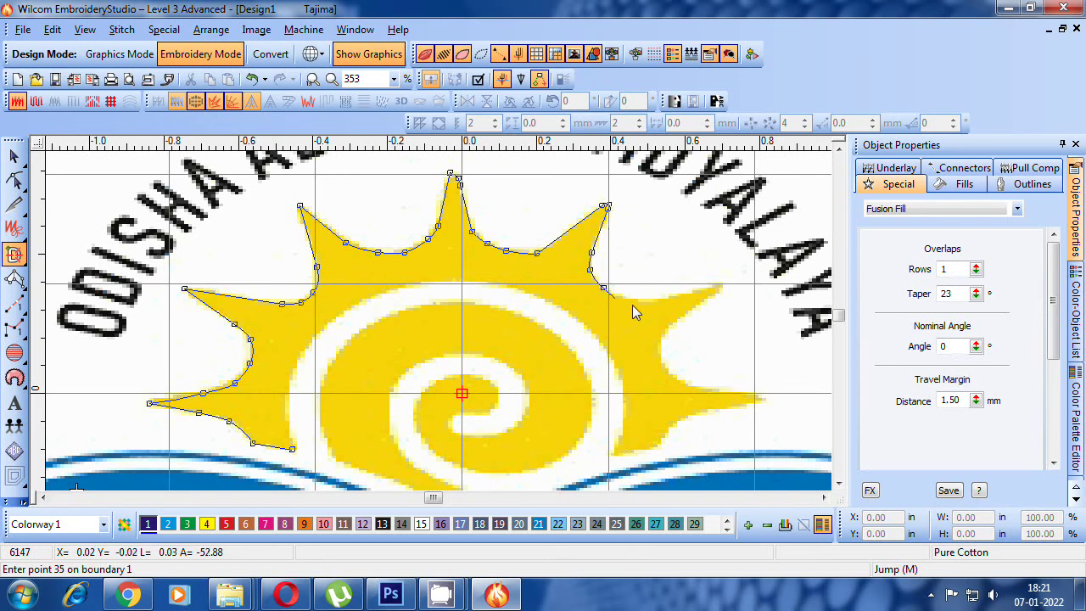
click(632, 303)
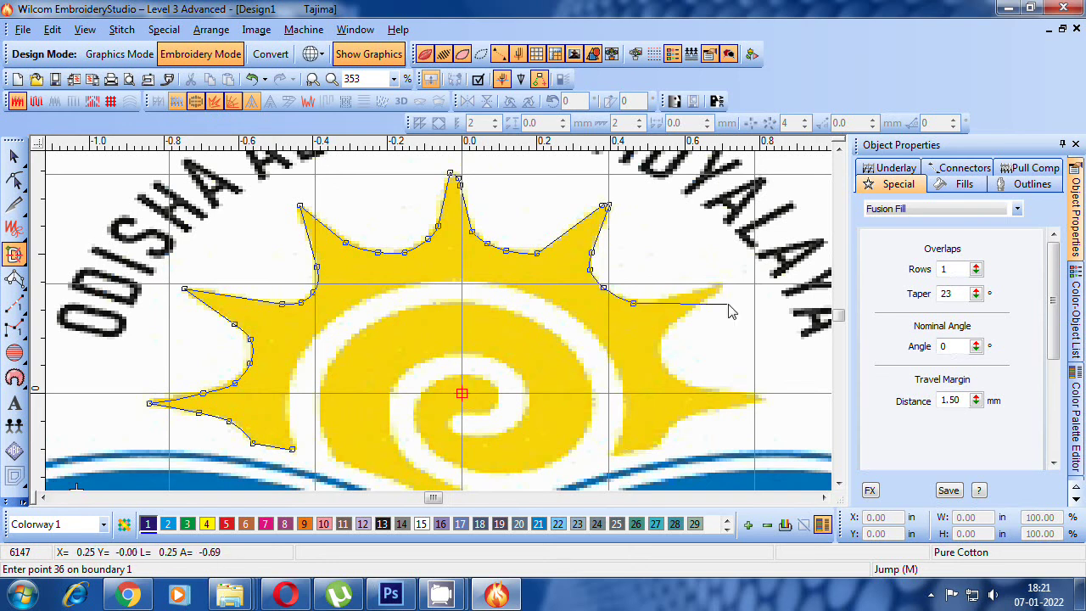
click(654, 300)
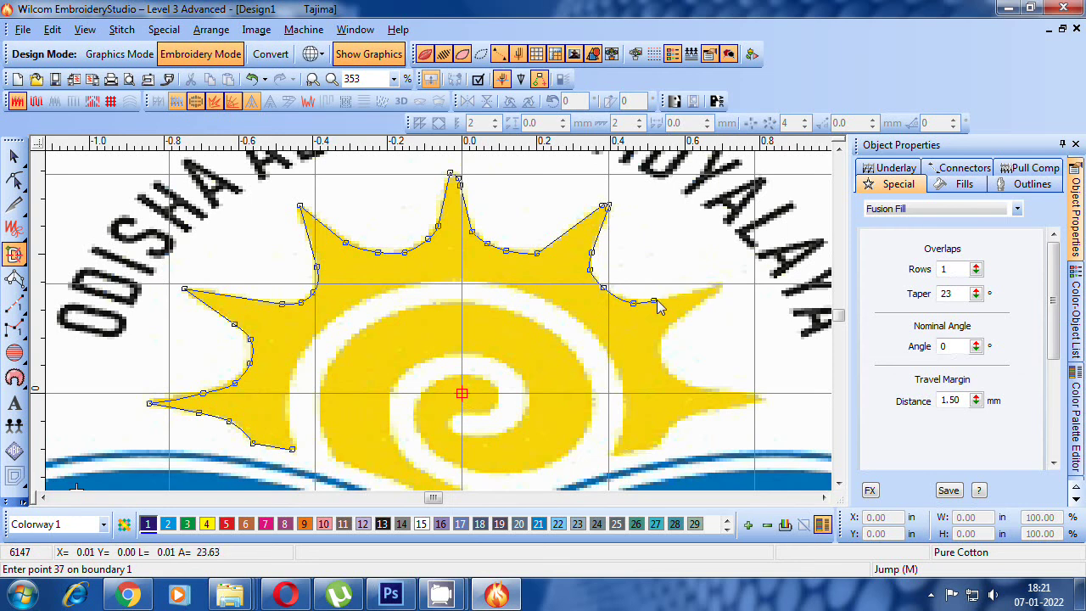
click(721, 286)
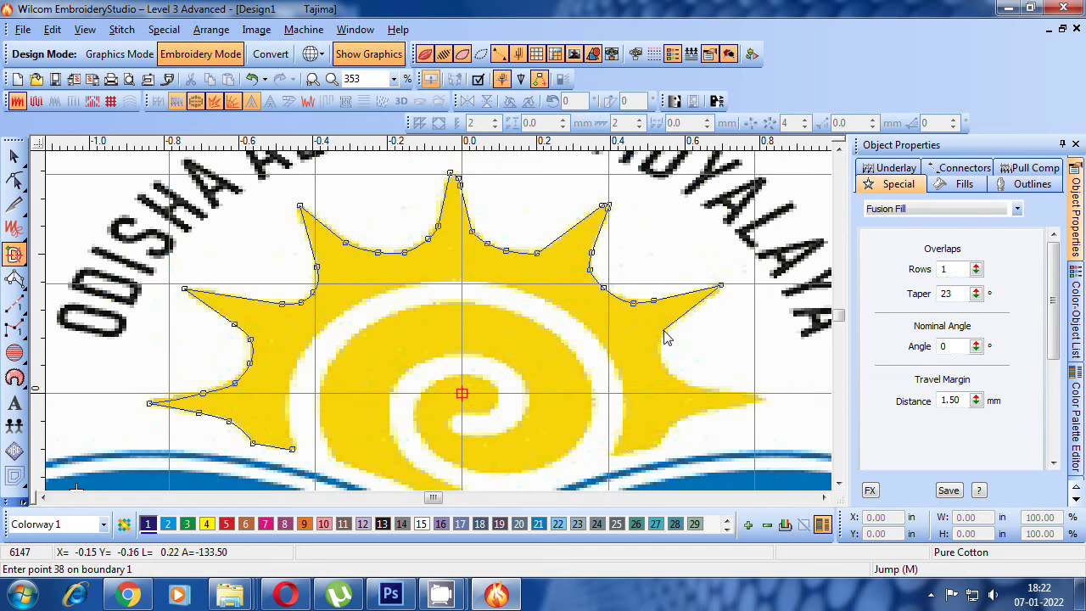
- Continue the boundary through the valley below the middle right ray to the tip of the lowest right ray
click(662, 330)
click(658, 348)
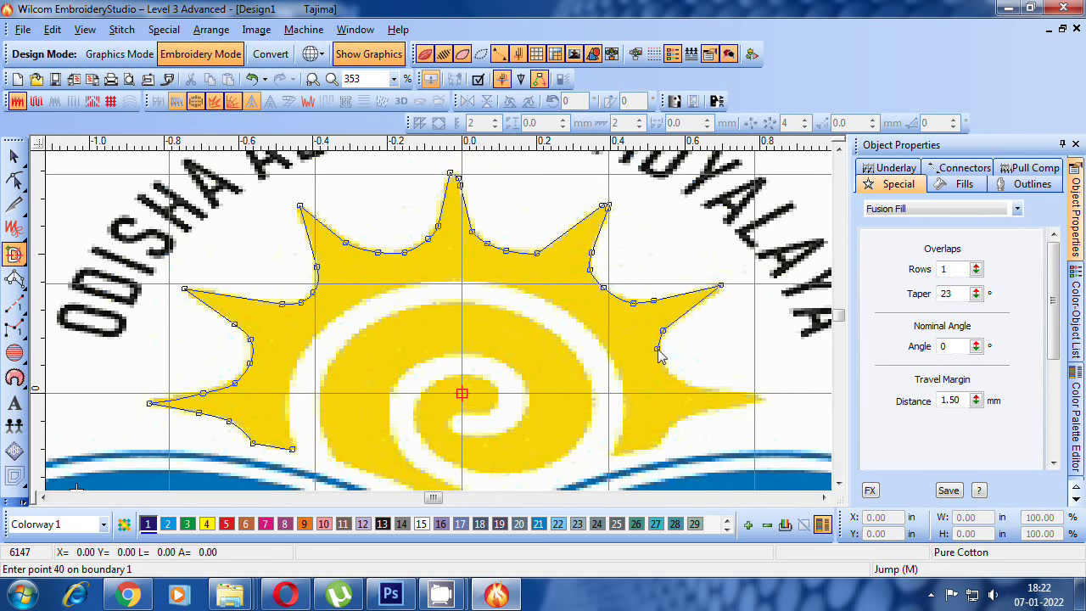
click(661, 360)
click(671, 377)
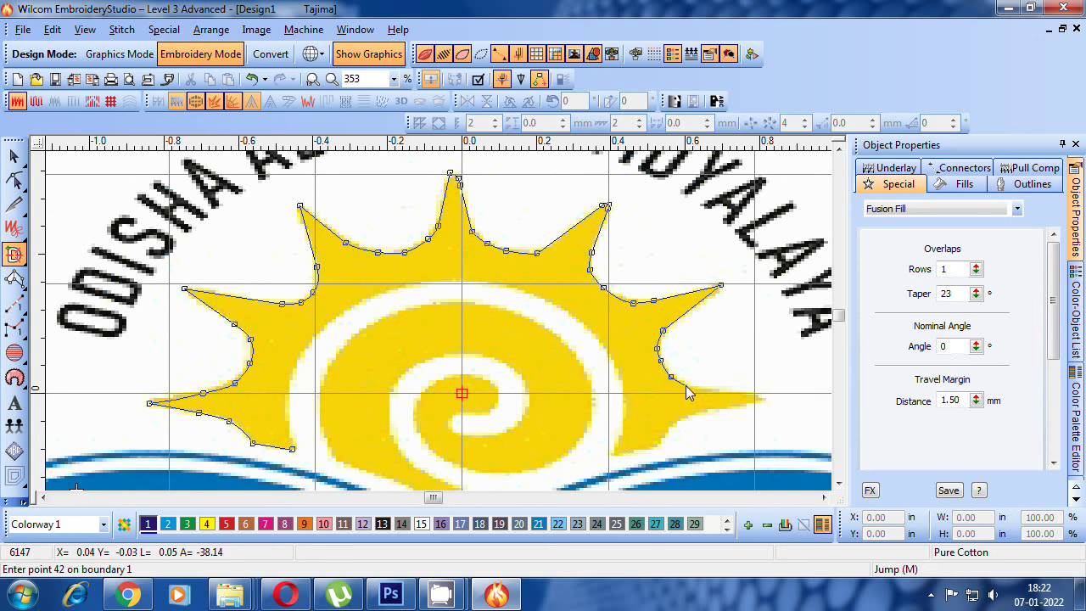
click(686, 385)
click(759, 396)
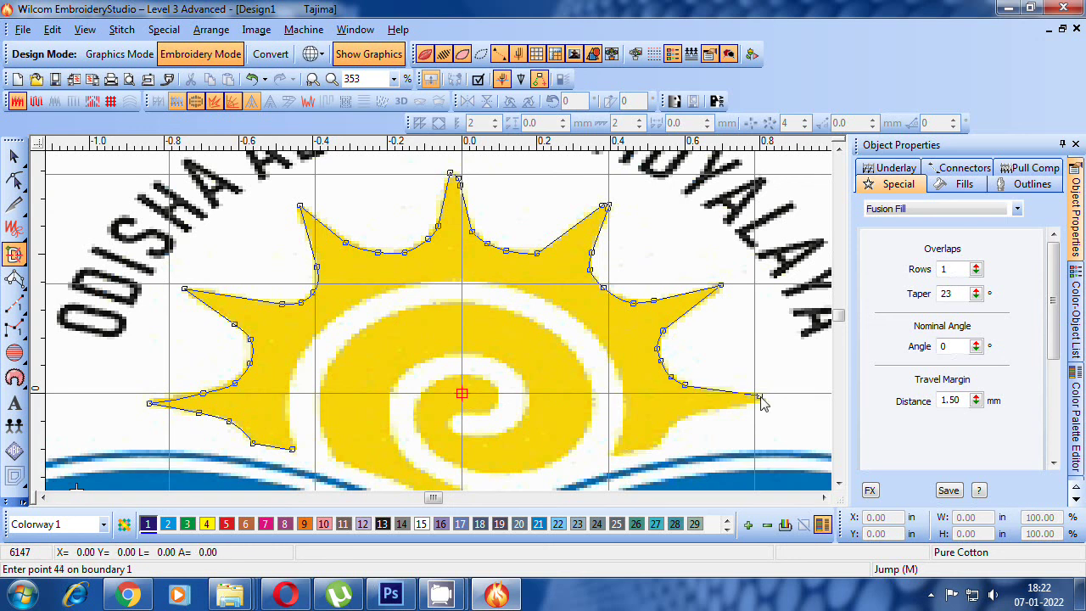
- Trace the lower edge of the lowest right ray to the inner bottom corner beside the white ring
click(700, 411)
click(678, 420)
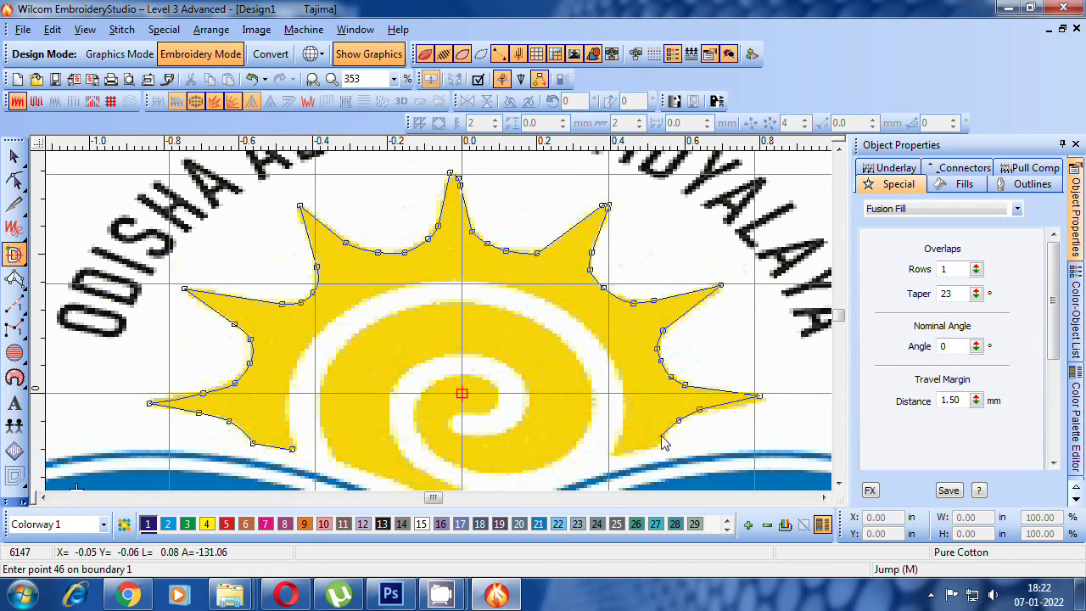
click(662, 433)
click(657, 446)
click(614, 452)
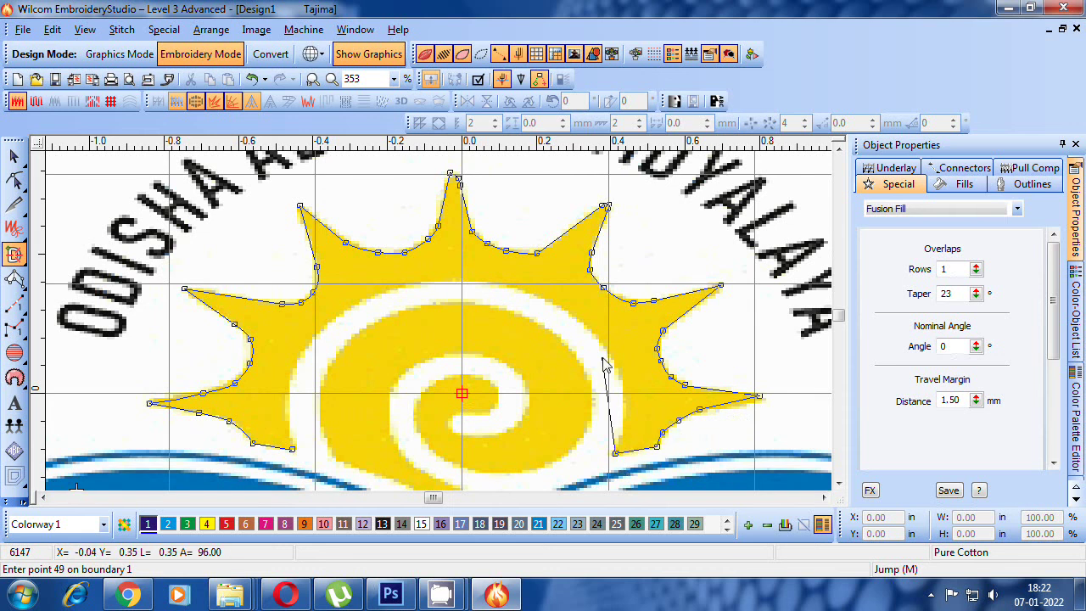
- Trace the inner arc along the white ring back to the boundary's starting corner and close the Fusion Fill outline
click(626, 406)
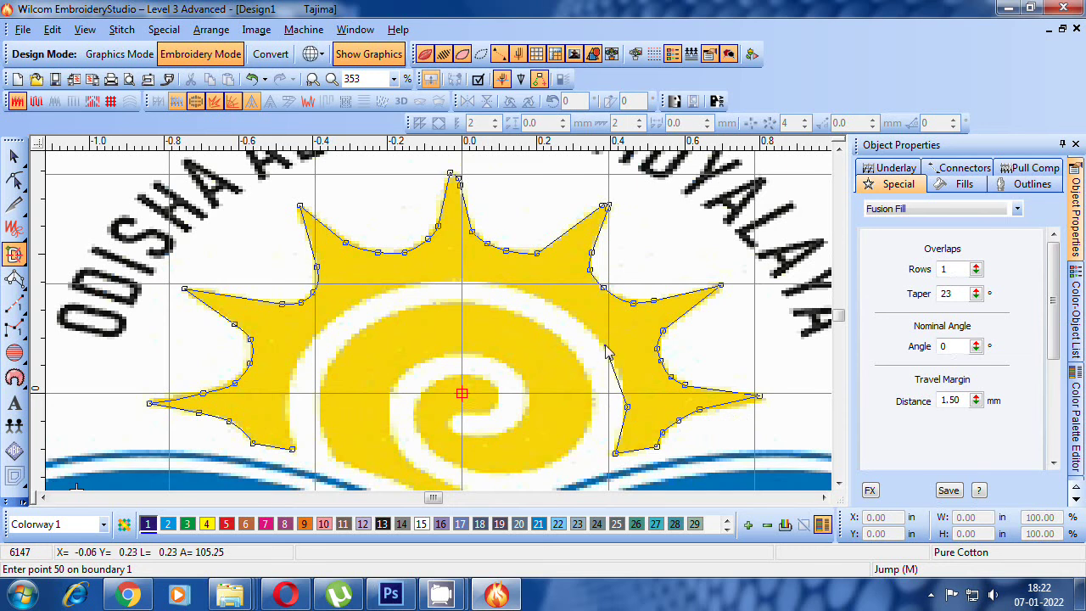
click(604, 344)
click(540, 295)
click(467, 282)
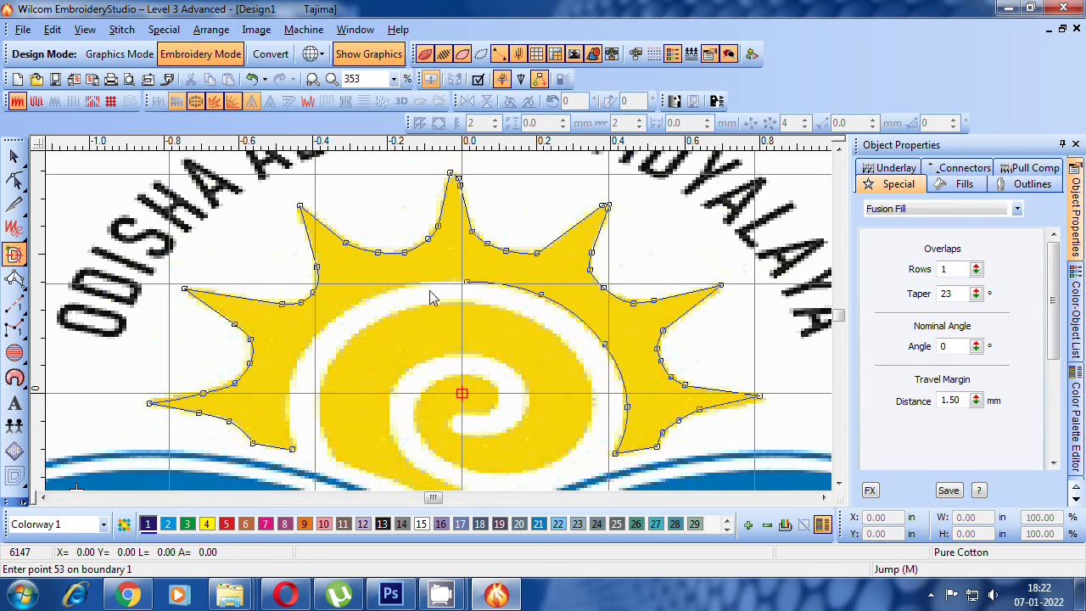
click(367, 299)
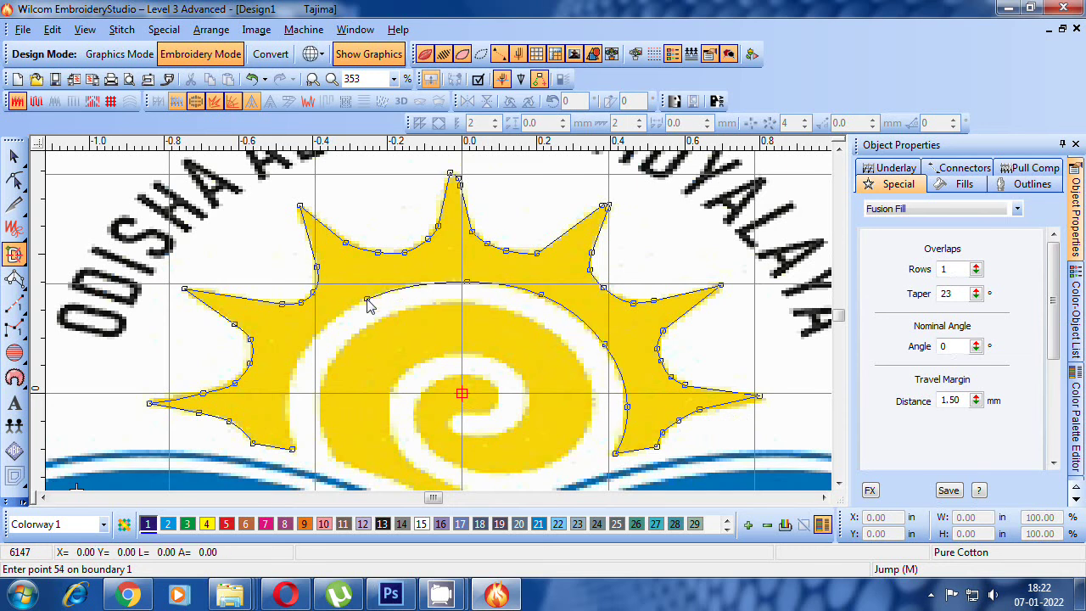
click(295, 360)
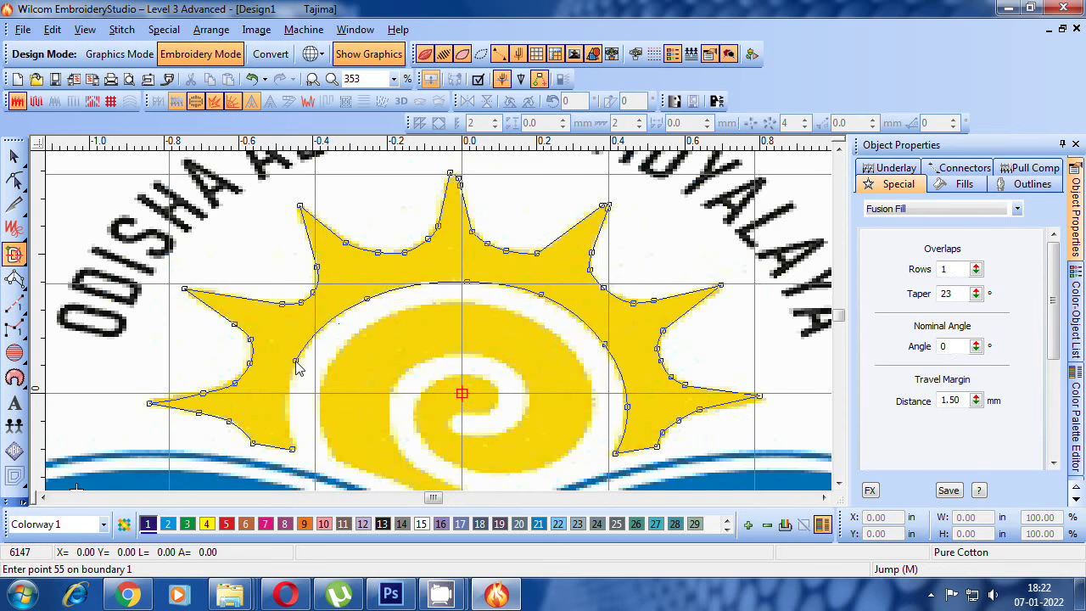
click(288, 407)
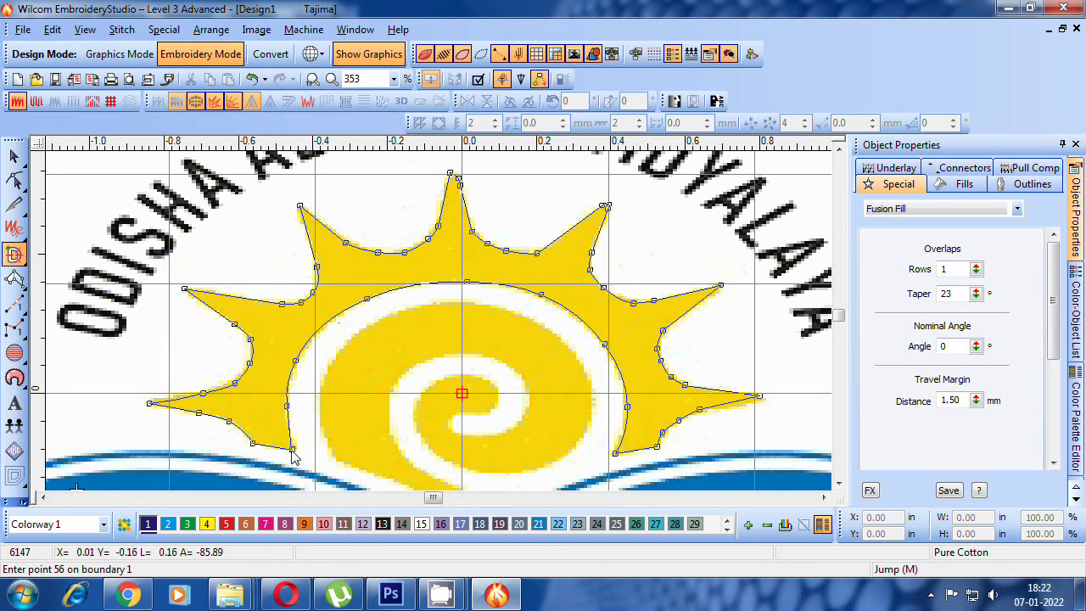
click(294, 453)
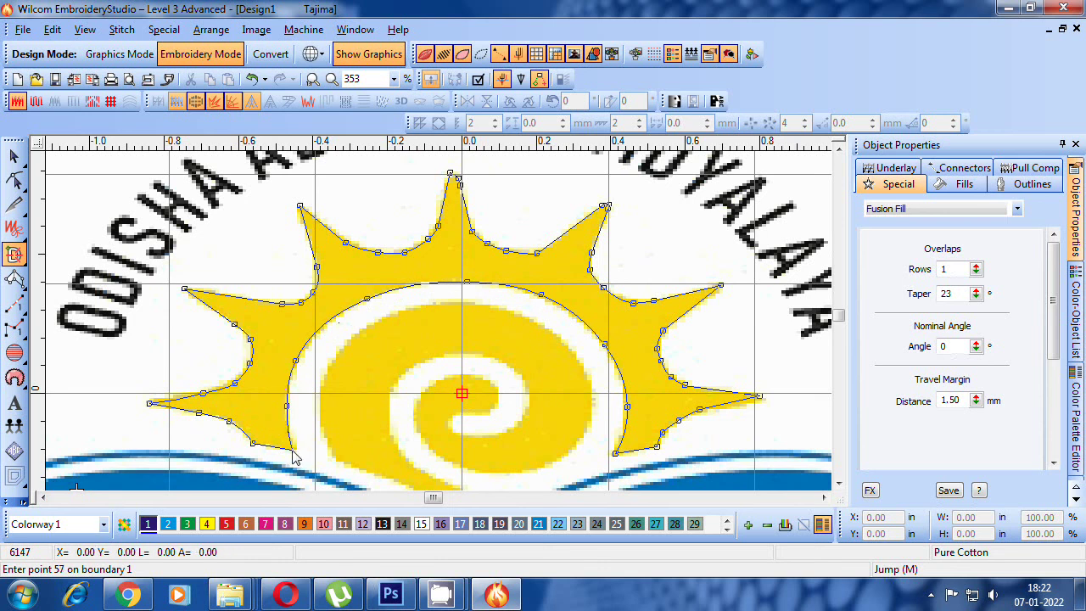
key(Return)
key(Return)
key(Return)
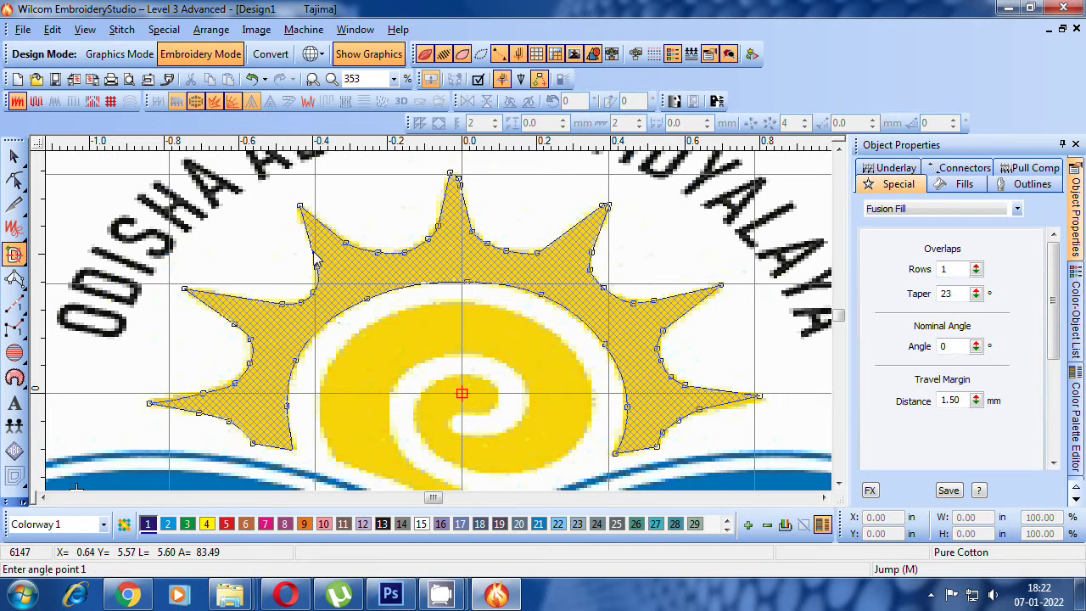
- Try to place a stitch angle line from the base of the third left ray toward the inner arc
click(323, 258)
click(358, 283)
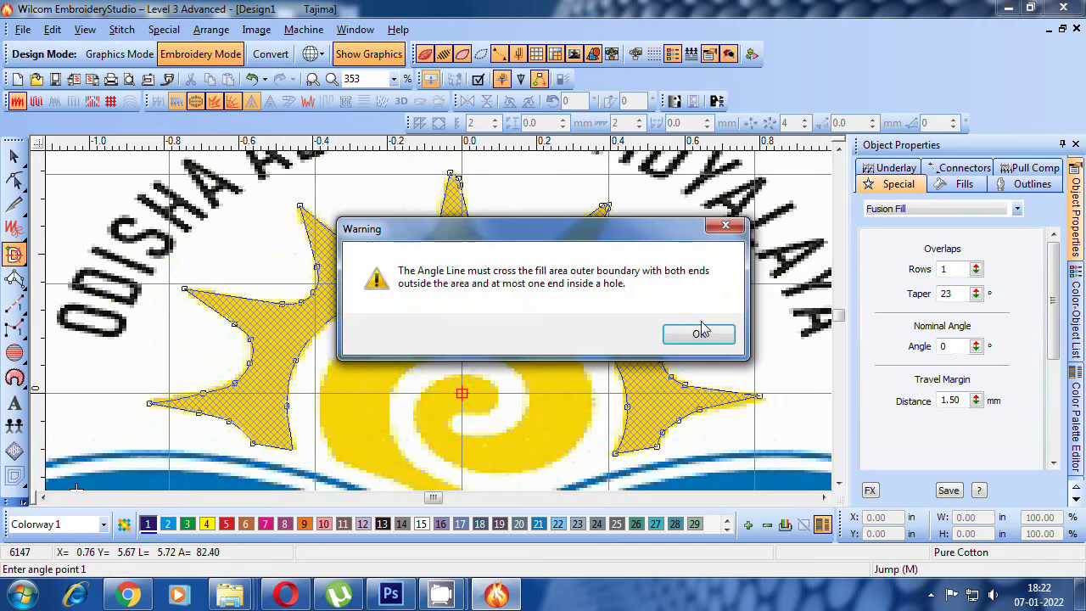
click(702, 329)
- Place stitch angle lines across the top ray and the upper right ray of the sun
click(425, 225)
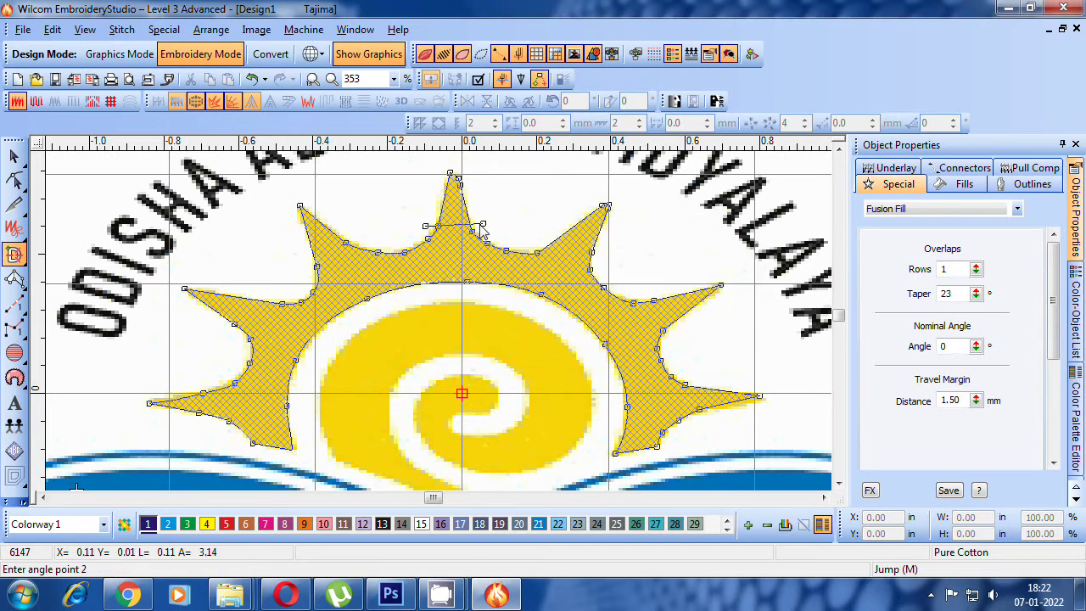
click(483, 223)
click(554, 228)
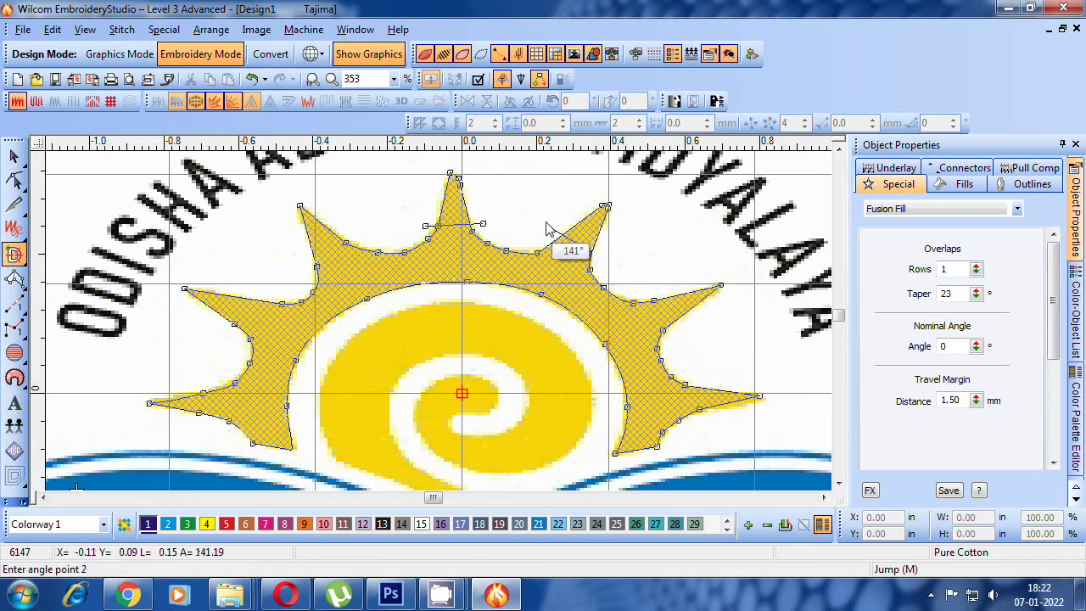
click(601, 257)
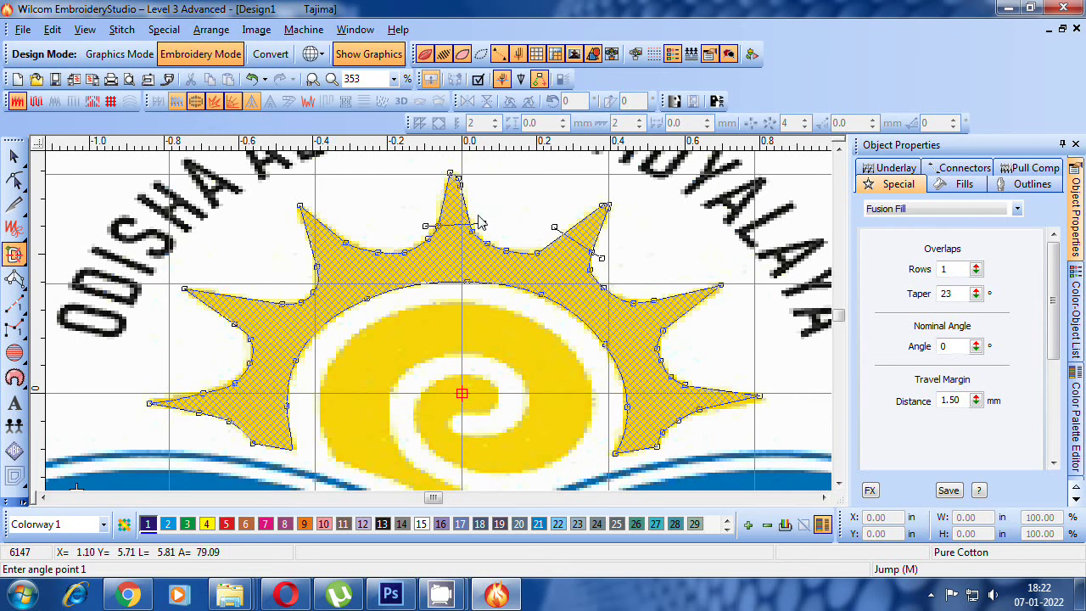
- Place stitch angle lines across the upper left ray and the middle left ray
scroll(433, 312, up, 2)
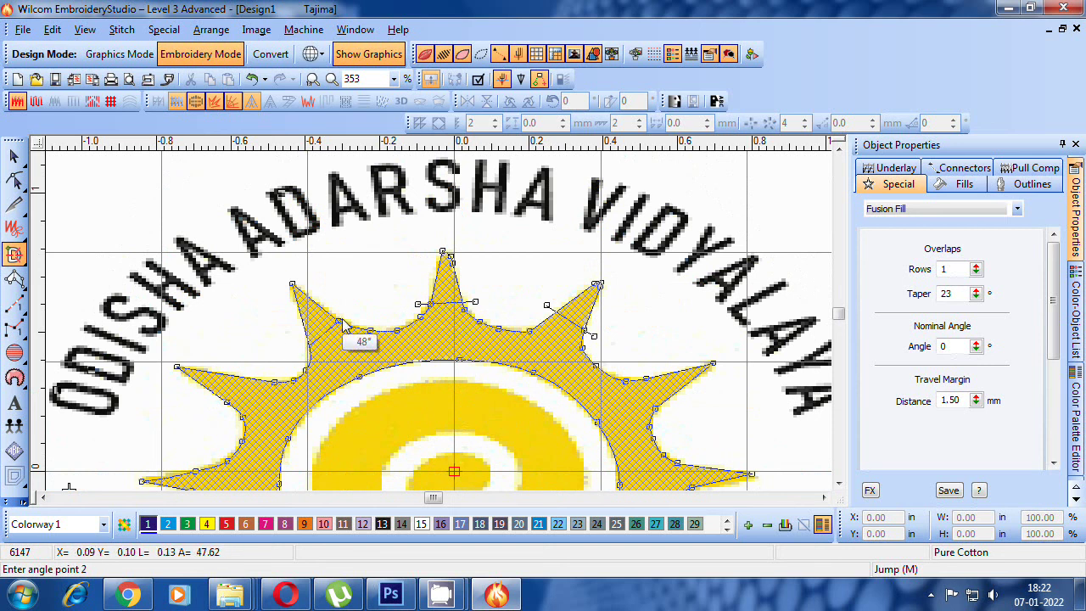
click(228, 418)
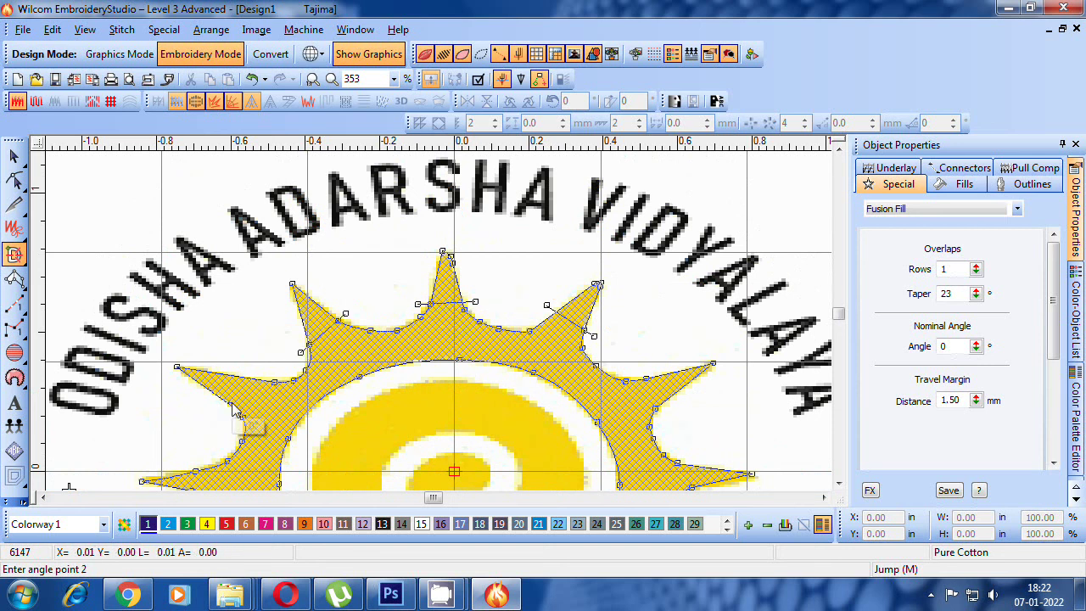
click(272, 382)
- Add a stitch angle line across the base of the lowest right ray and generate the Fusion Fill stitches
key(c)
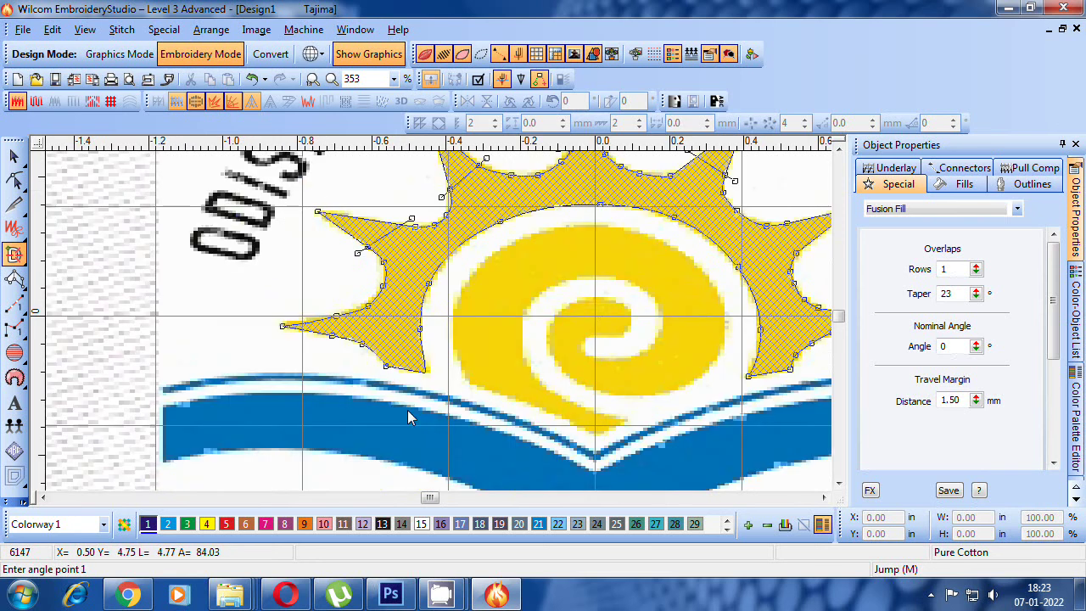
click(761, 335)
key(c)
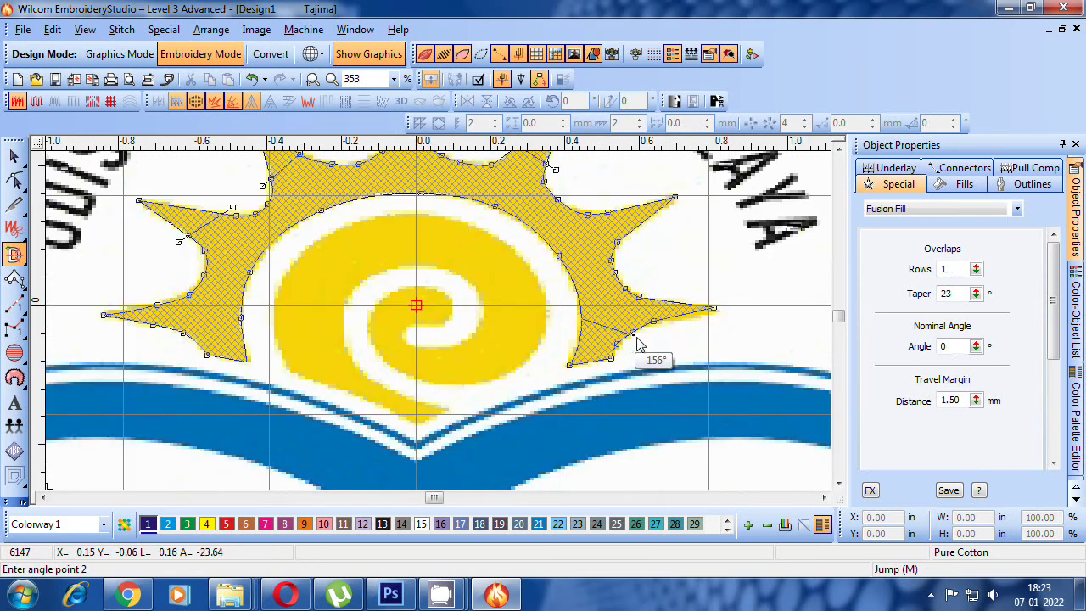
click(647, 362)
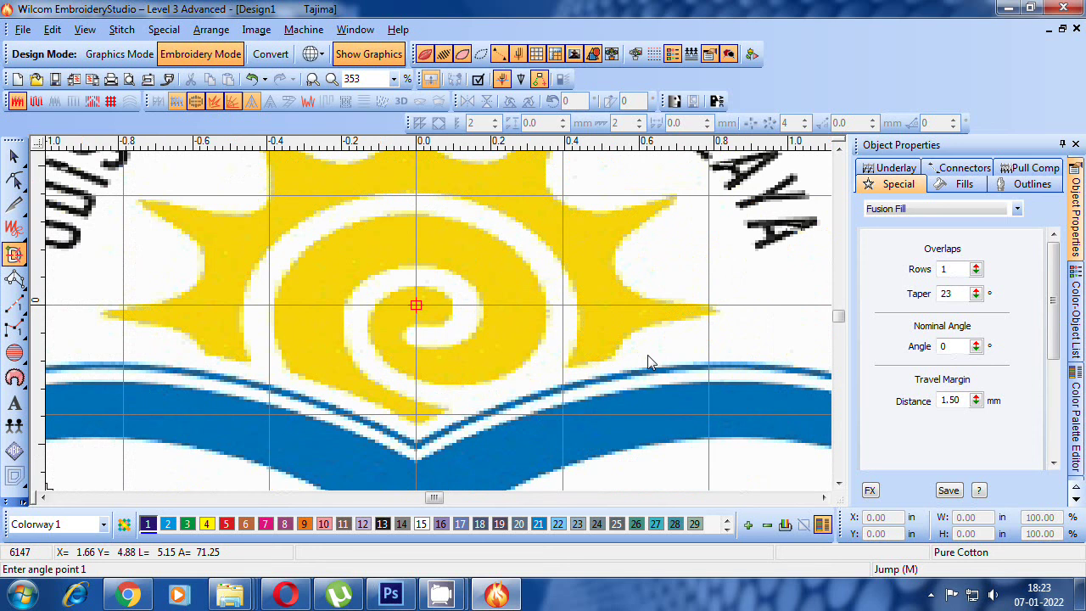
key(Return)
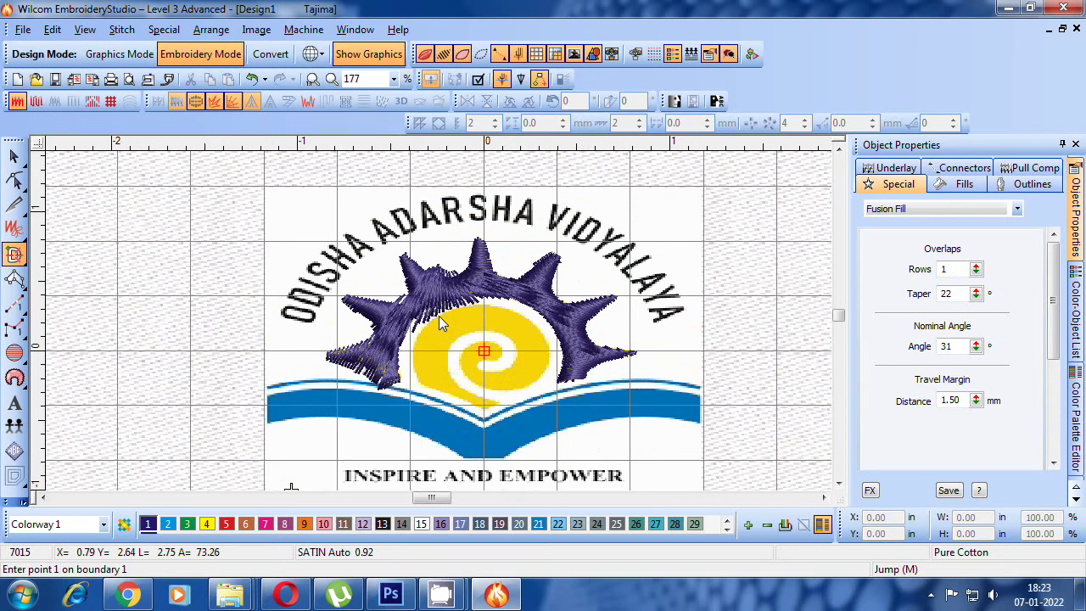
- Start reshaping the rays' Fusion Fill with its outline control points hidden and its stitch angle handles shown
key(z)
key(Escape)
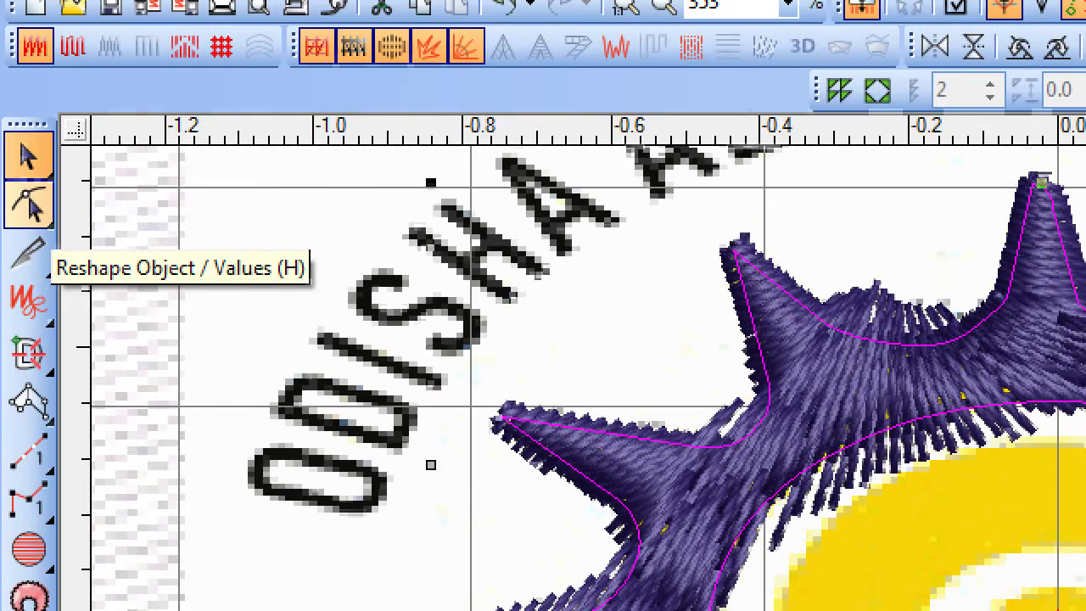
click(19, 182)
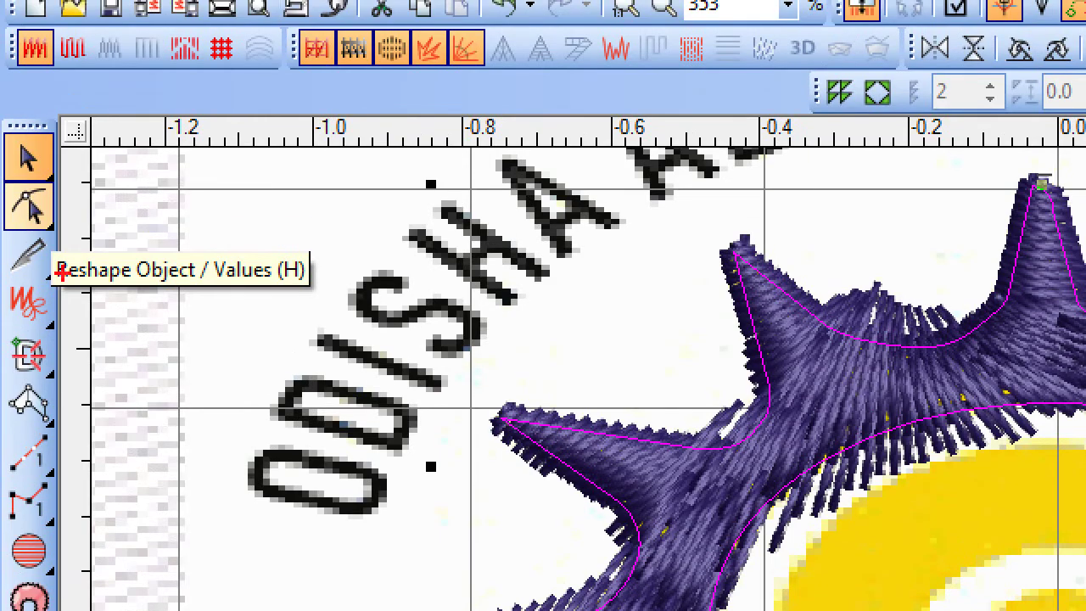
drag(32, 205, 102, 203)
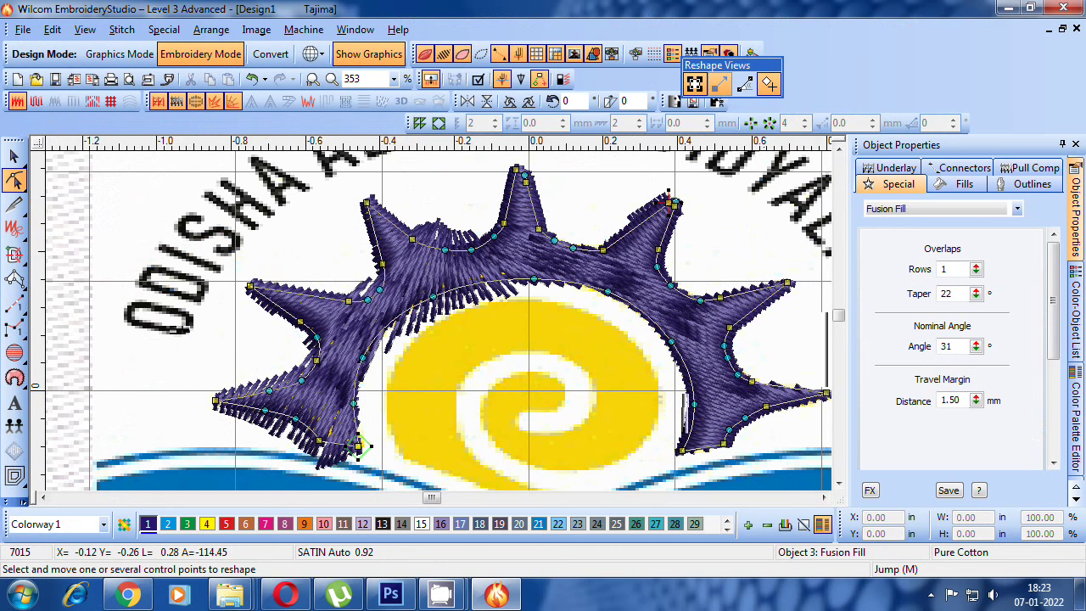
click(694, 84)
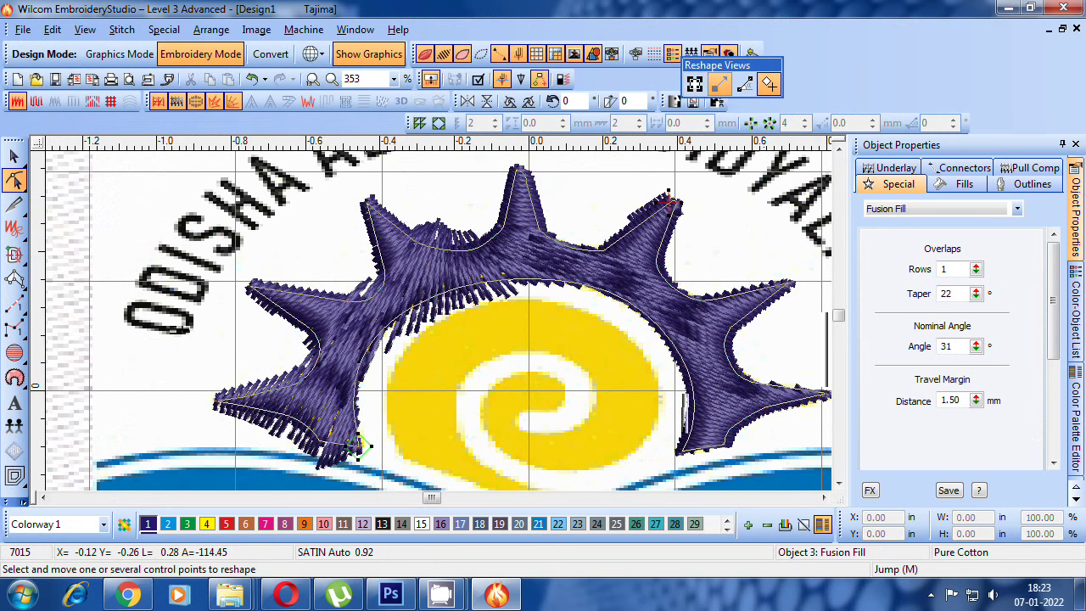
click(744, 83)
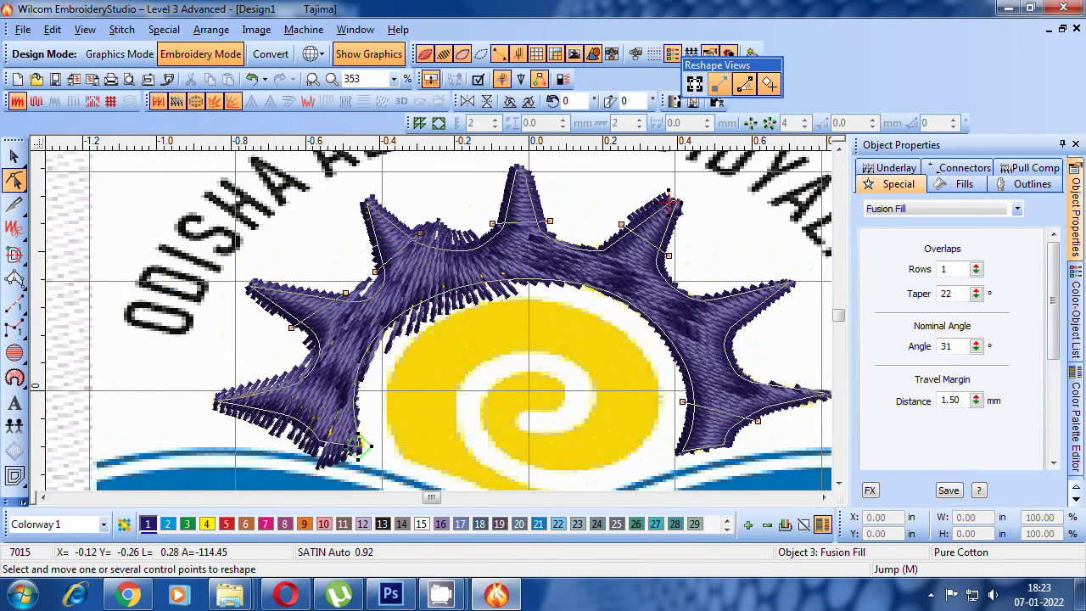
- Shift the middle left ray's stitch angle line outward and turn the upper left ray's line to run from the valley to the inner arc
mouse_move(346, 293)
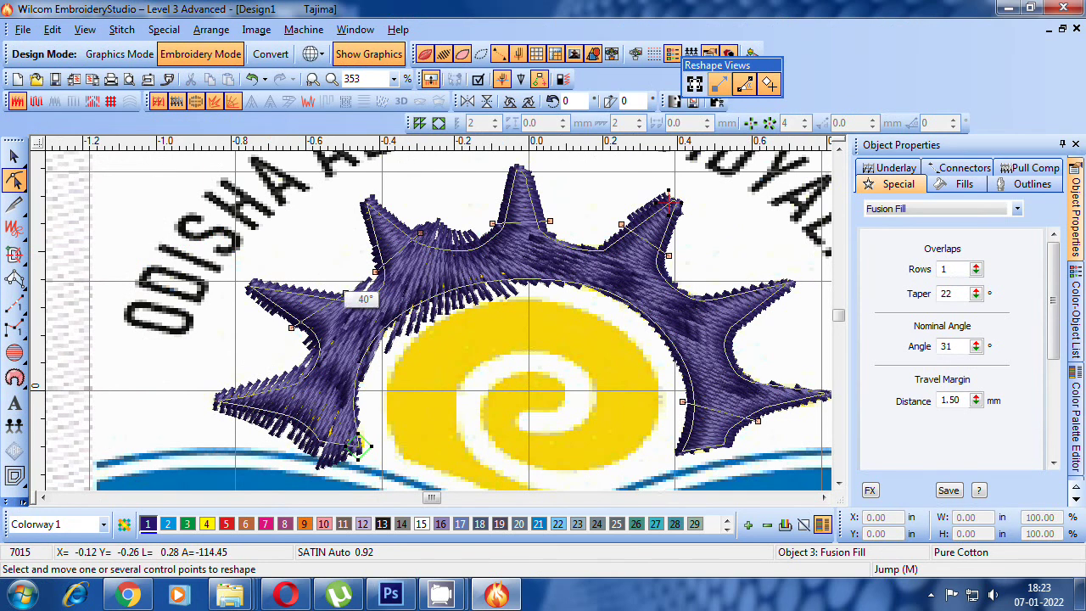
scroll(345, 292, up, 1)
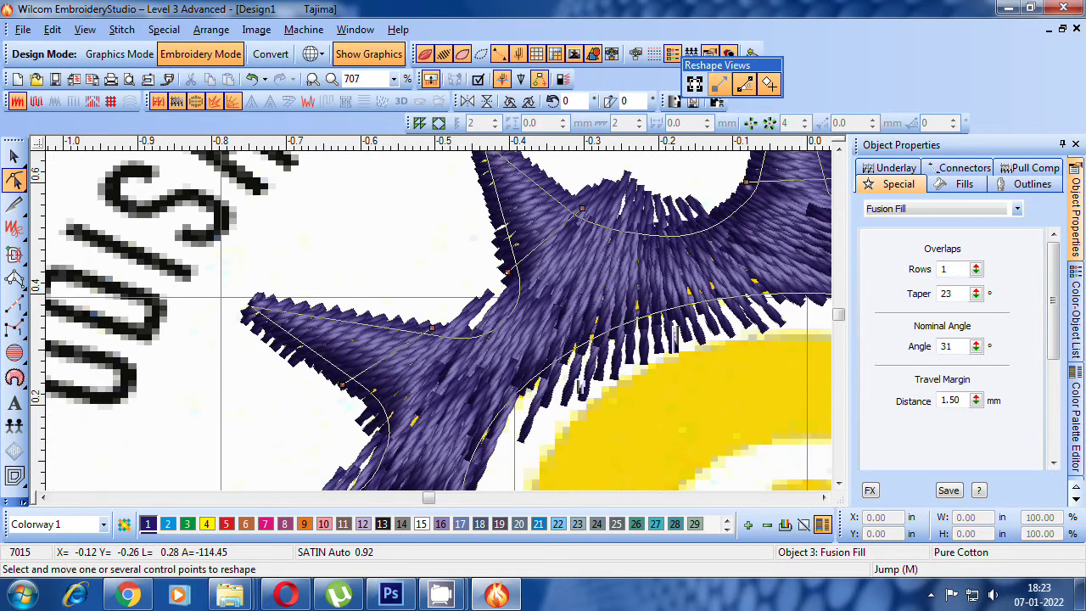
drag(431, 327, 385, 318)
scroll(429, 311, down, 1)
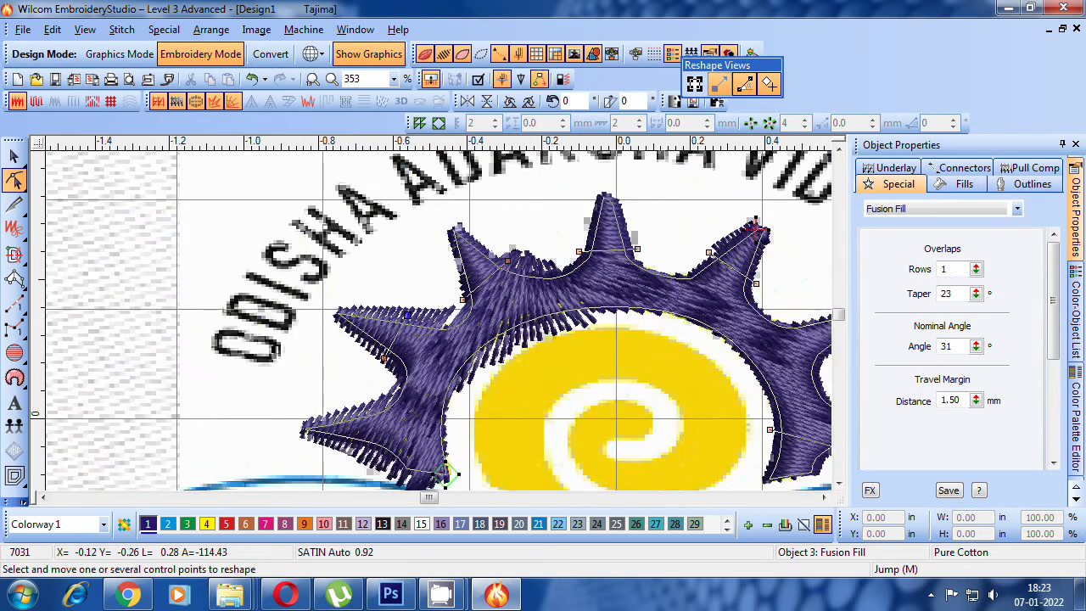
drag(462, 300, 524, 332)
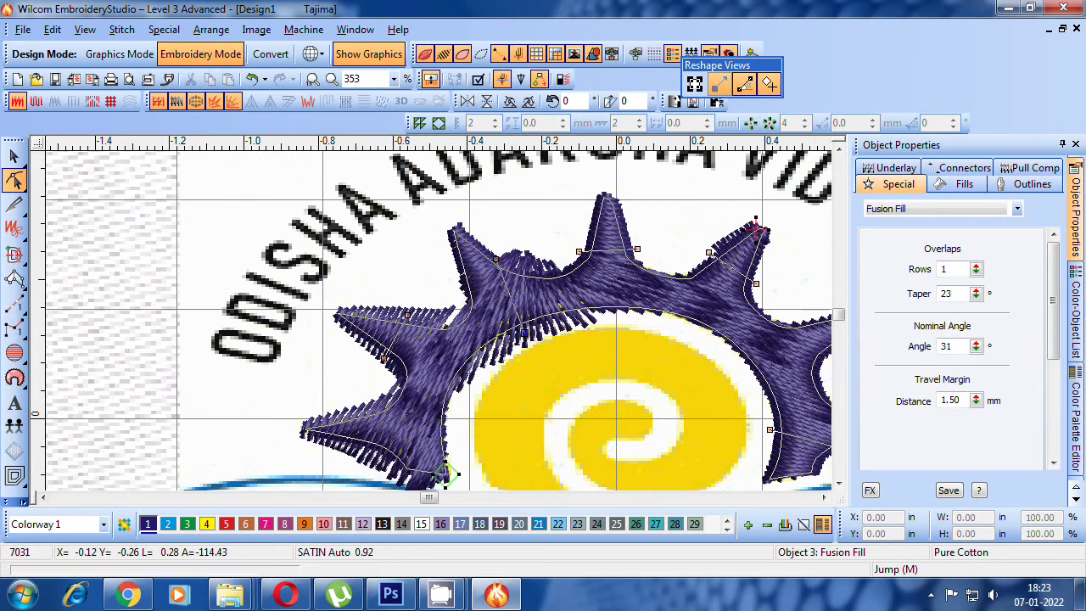
drag(495, 258, 534, 268)
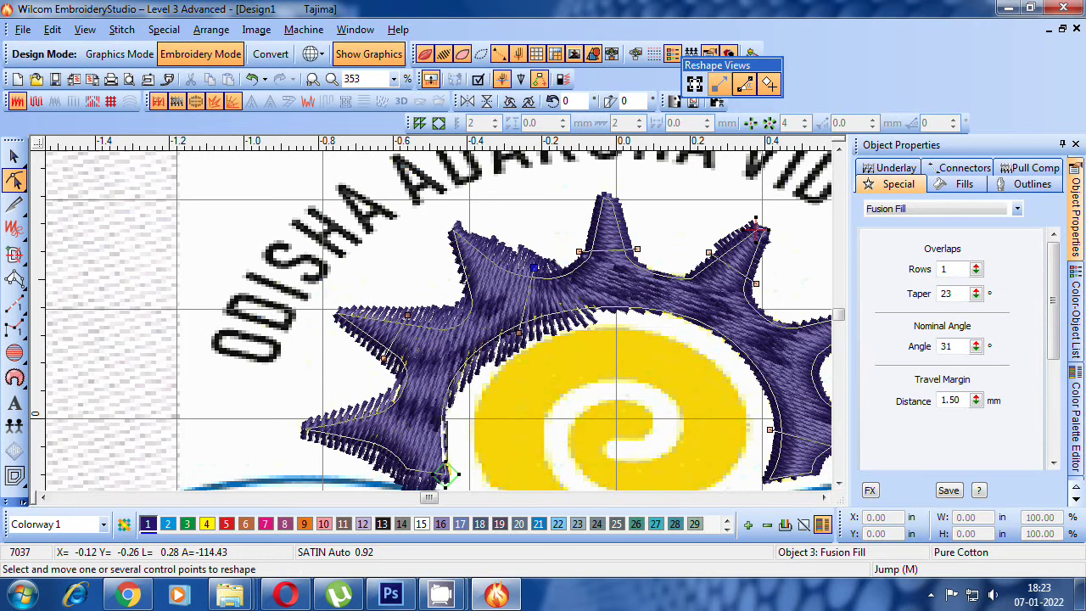
- Try turning the upper right ray's stitch angle line toward the inner arc, return it to cross the ray, and leave reshaping
key(shift+z)
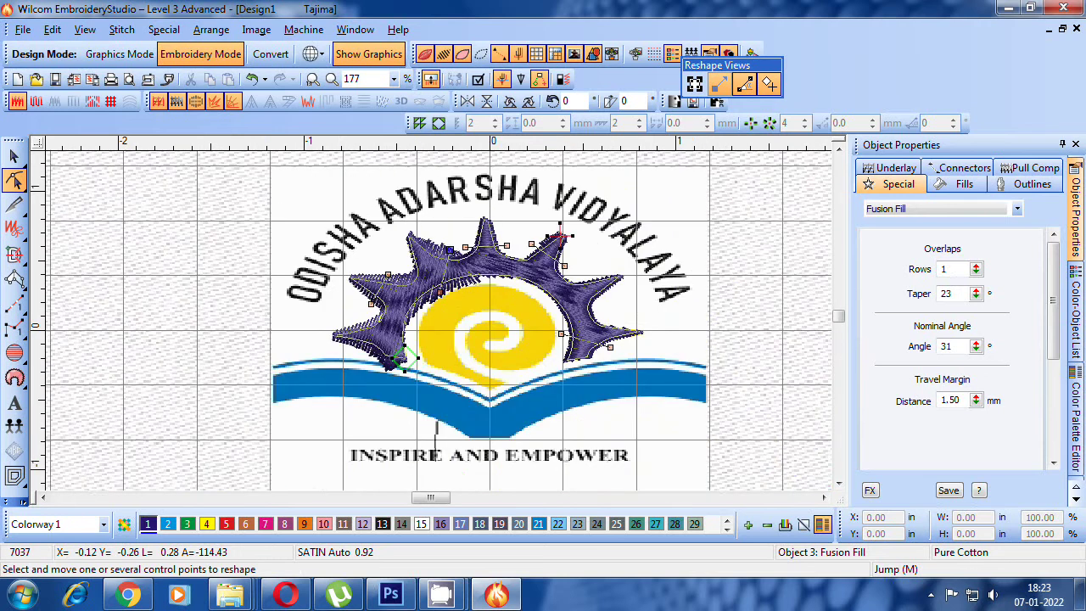
drag(564, 266, 520, 289)
key(Return)
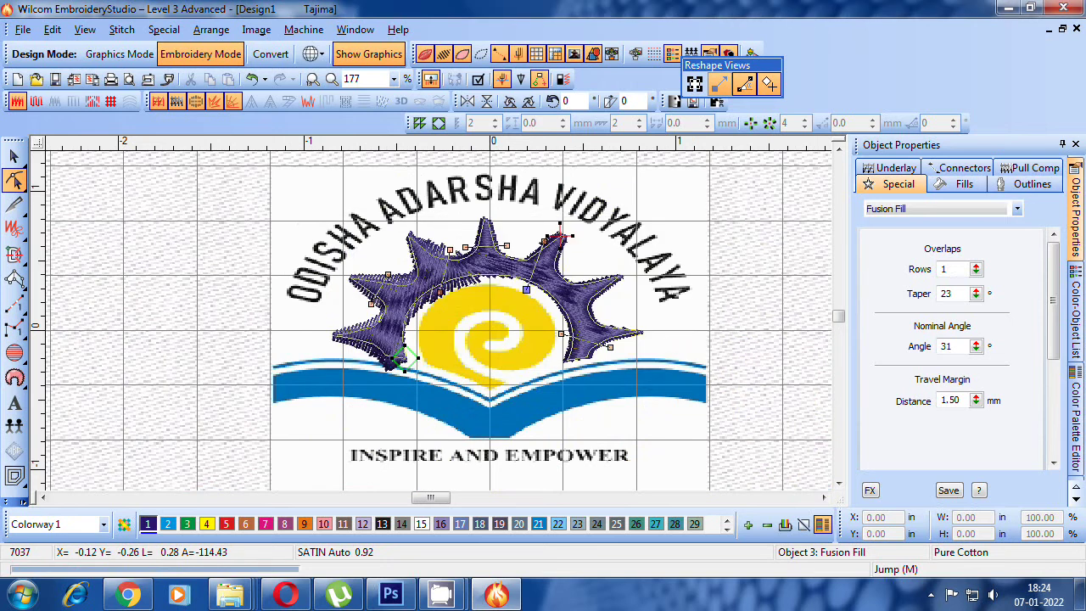
drag(544, 241, 534, 241)
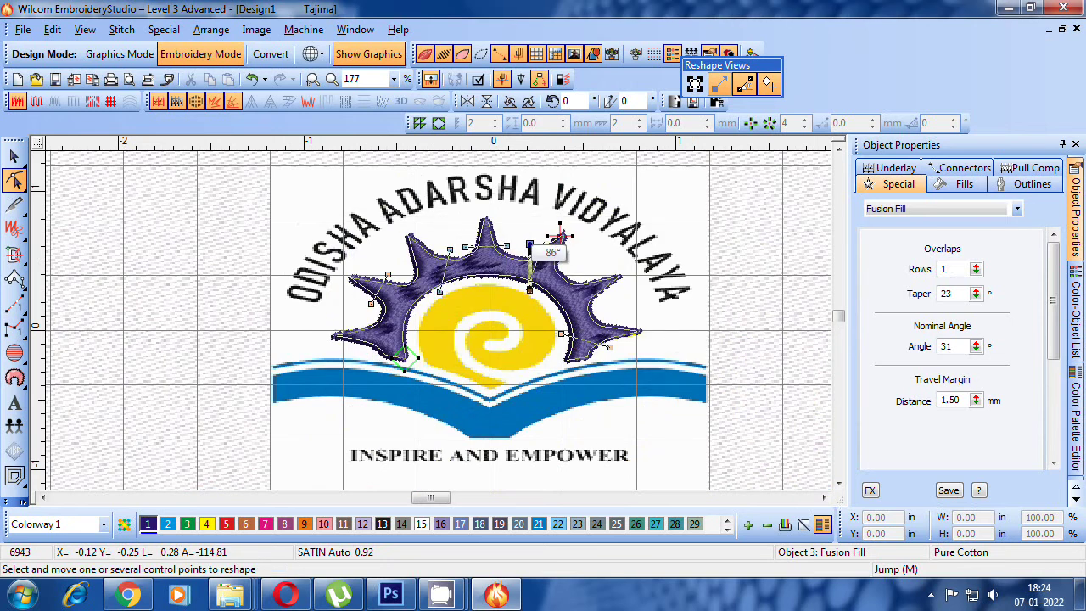
key(Return)
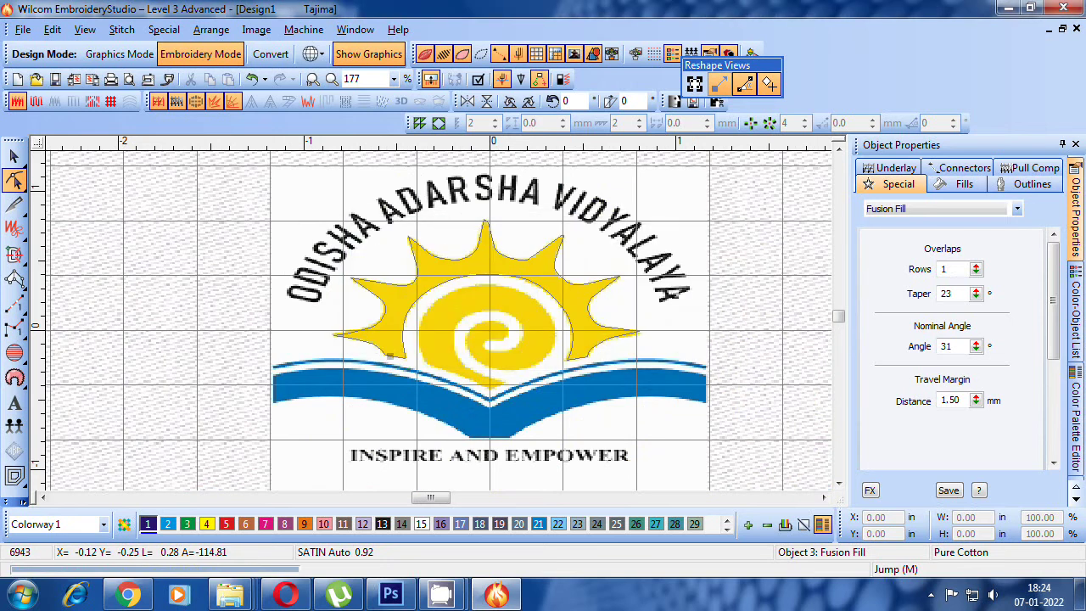
drag(530, 290, 563, 261)
key(Return)
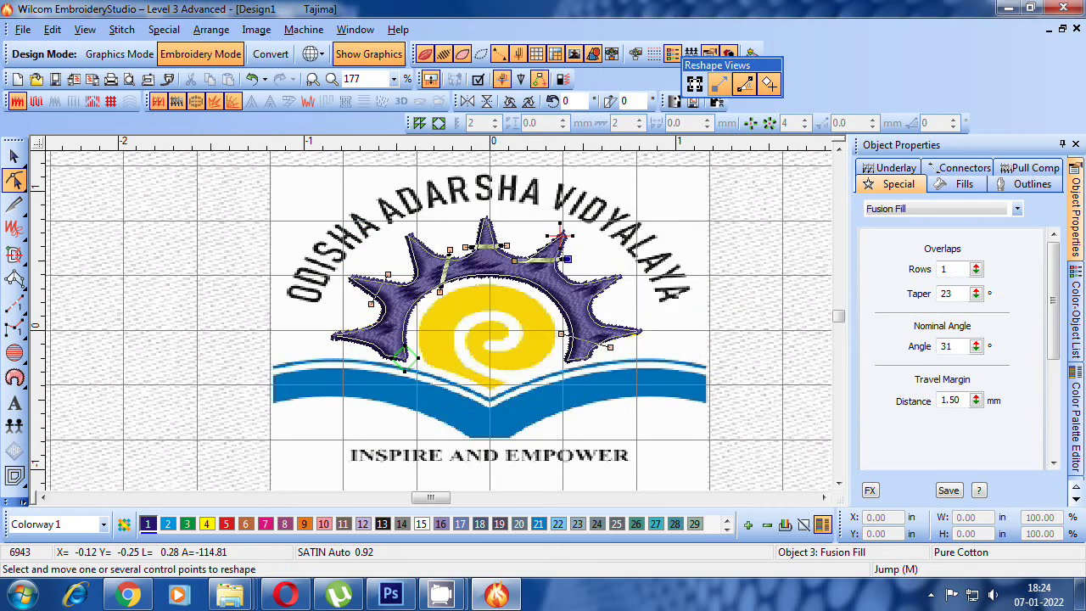
drag(530, 250, 530, 245)
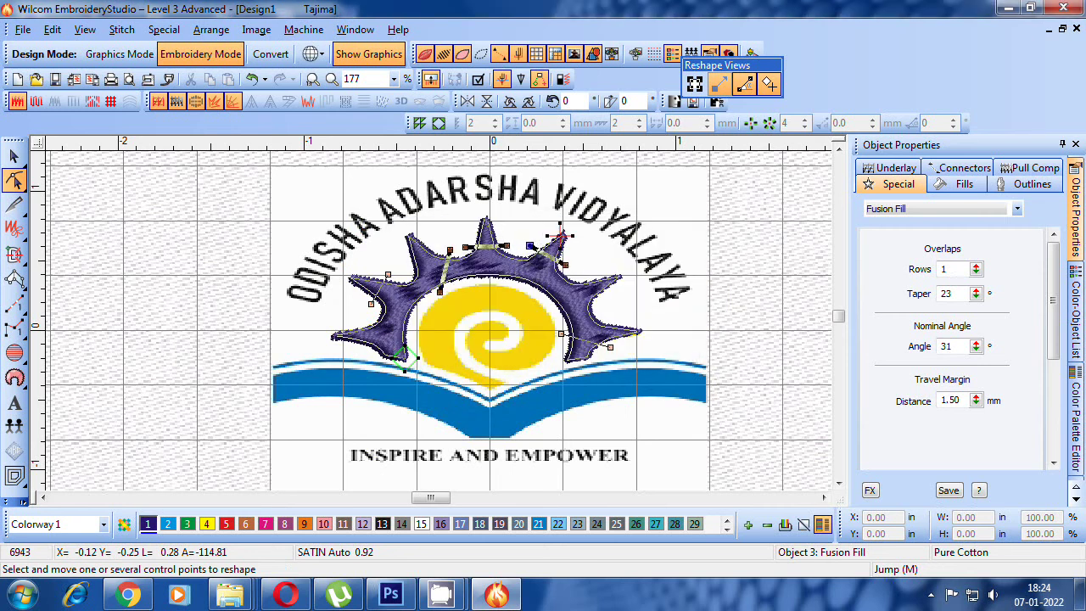
key(Return)
key(Escape)
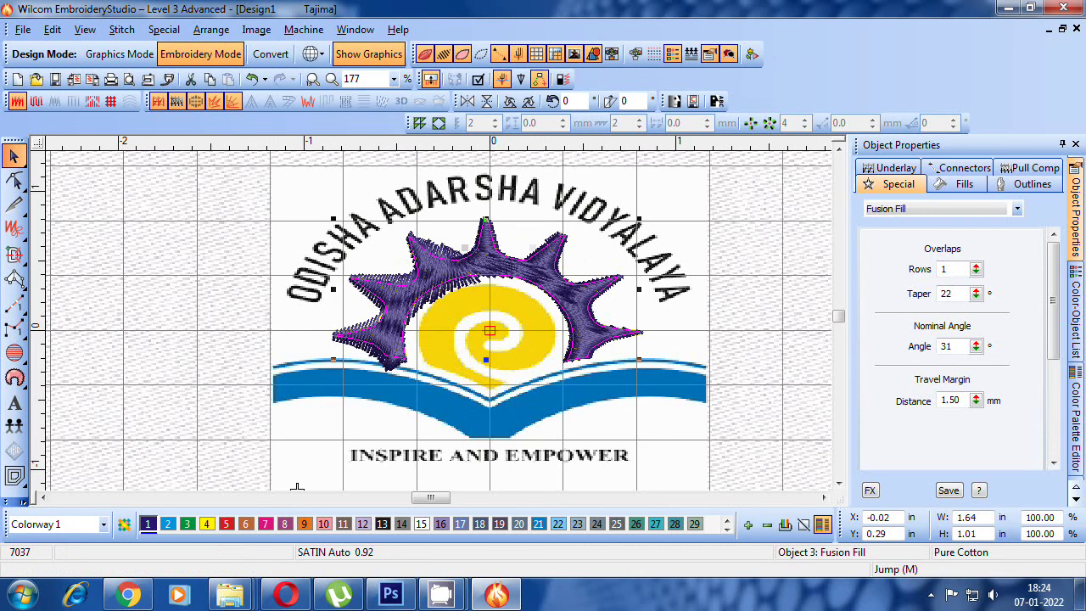
- Turn off pull compensation for the rays' Fusion Fill and deselect the shape
click(1034, 167)
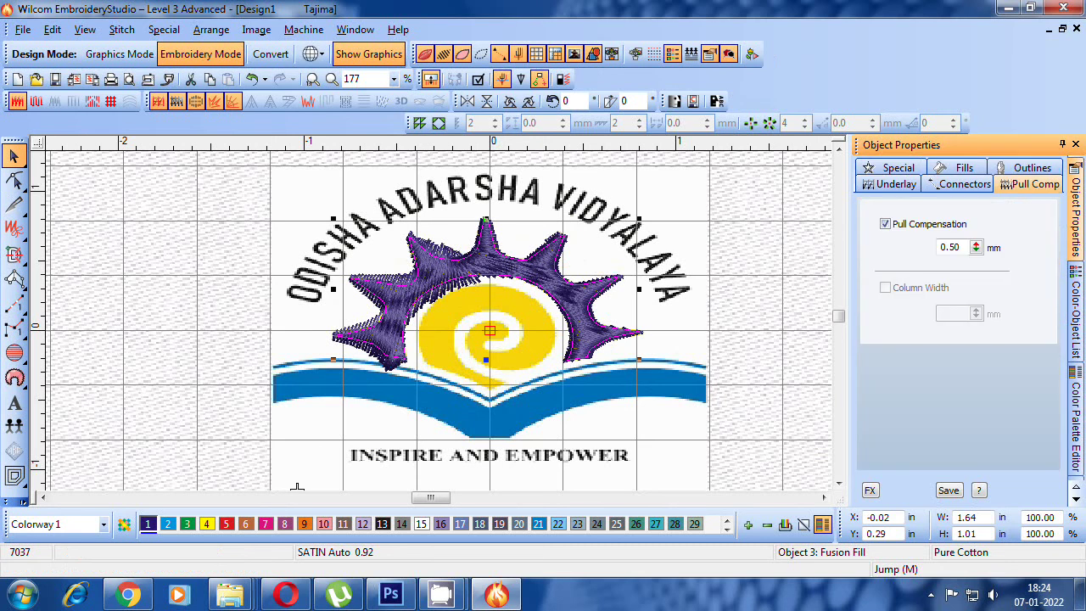
click(885, 224)
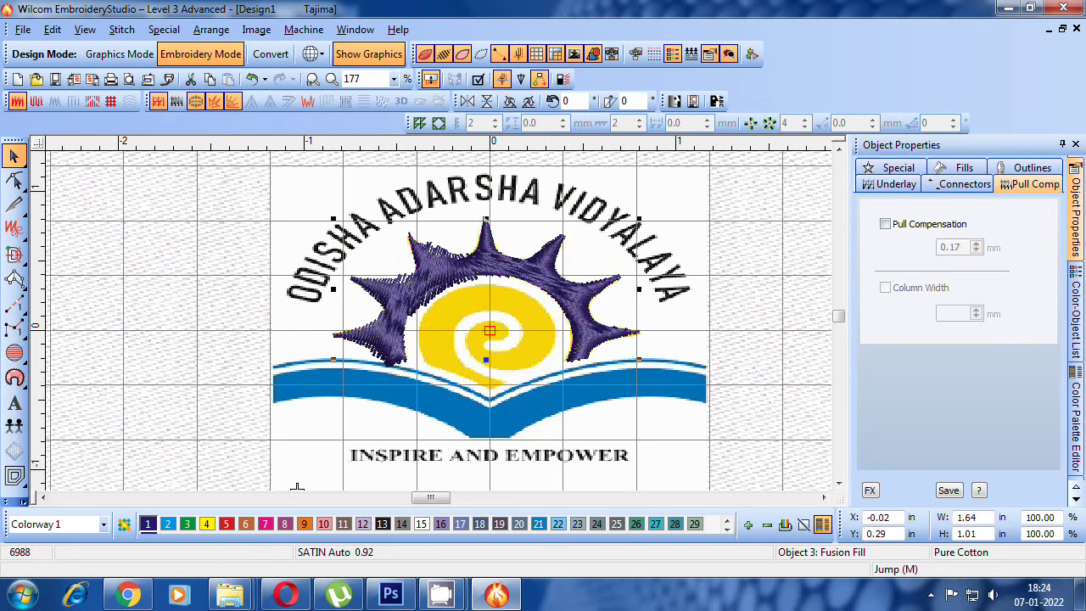
click(296, 489)
- Reselect the rays' Fusion Fill for reshaping and delete the stitch angle line across the upper right ray
scroll(544, 253, up, 2)
scroll(440, 309, down, 1)
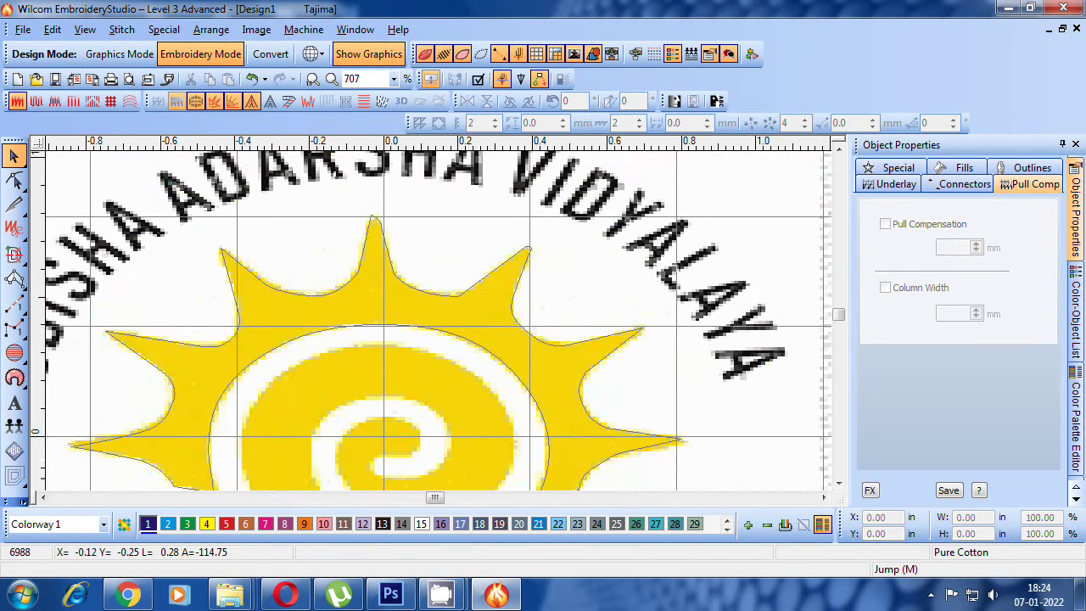
click(440, 310)
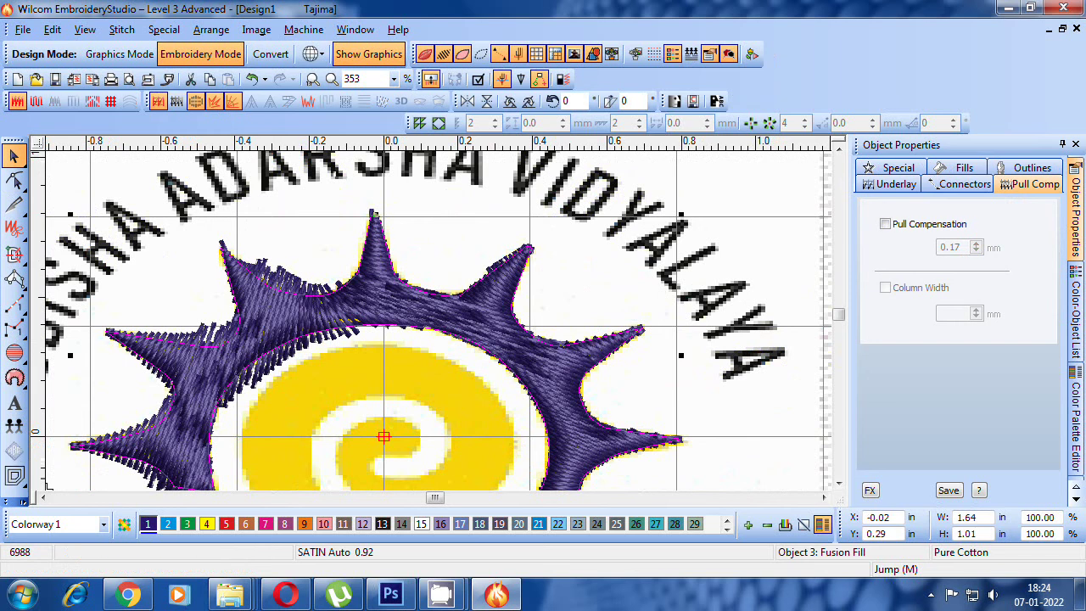
click(15, 180)
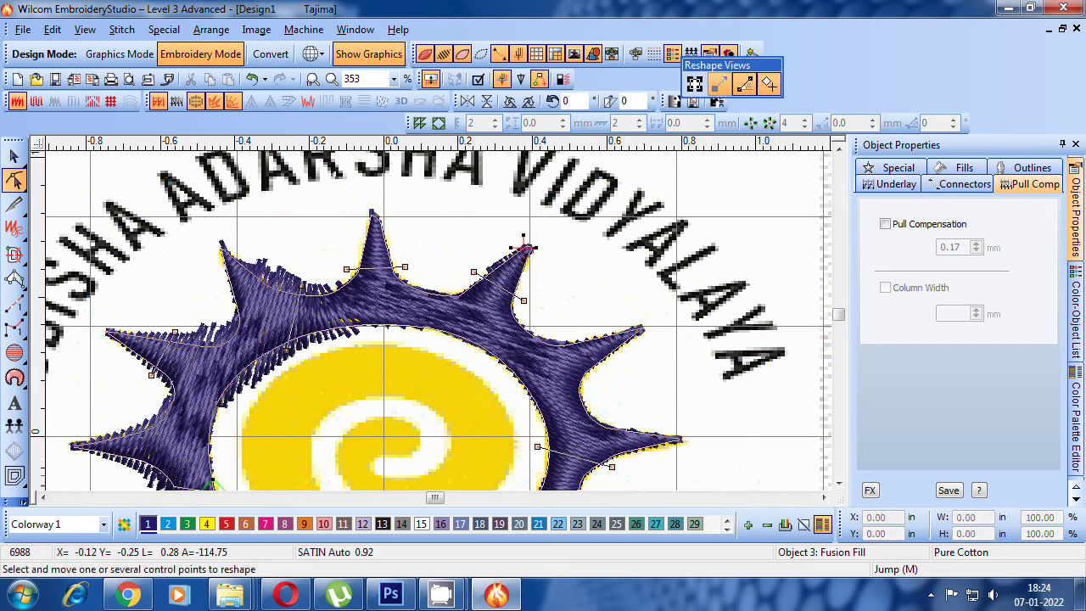
click(524, 300)
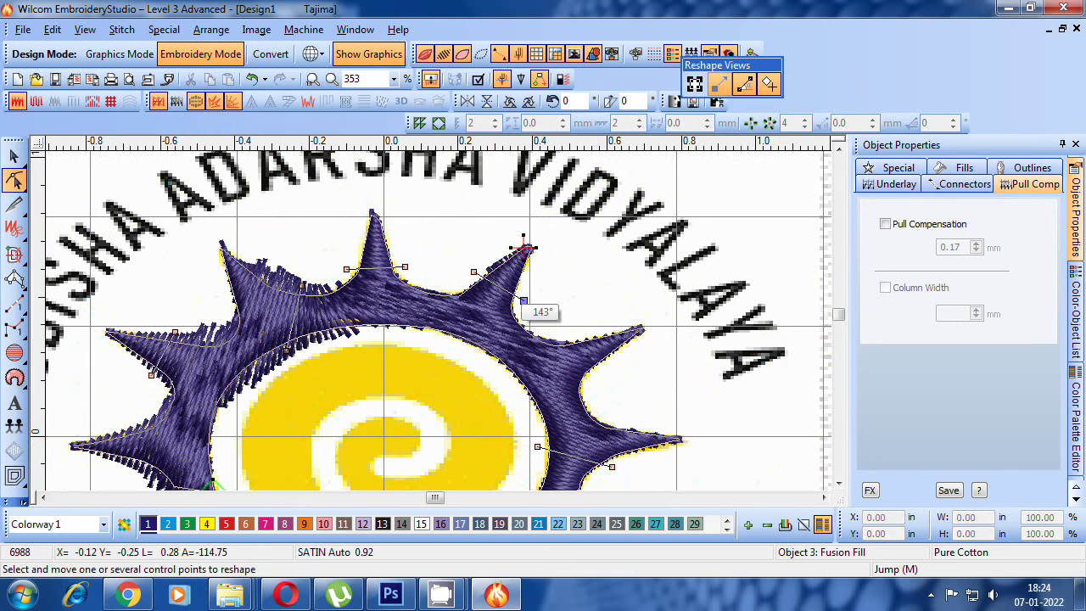
key(Delete)
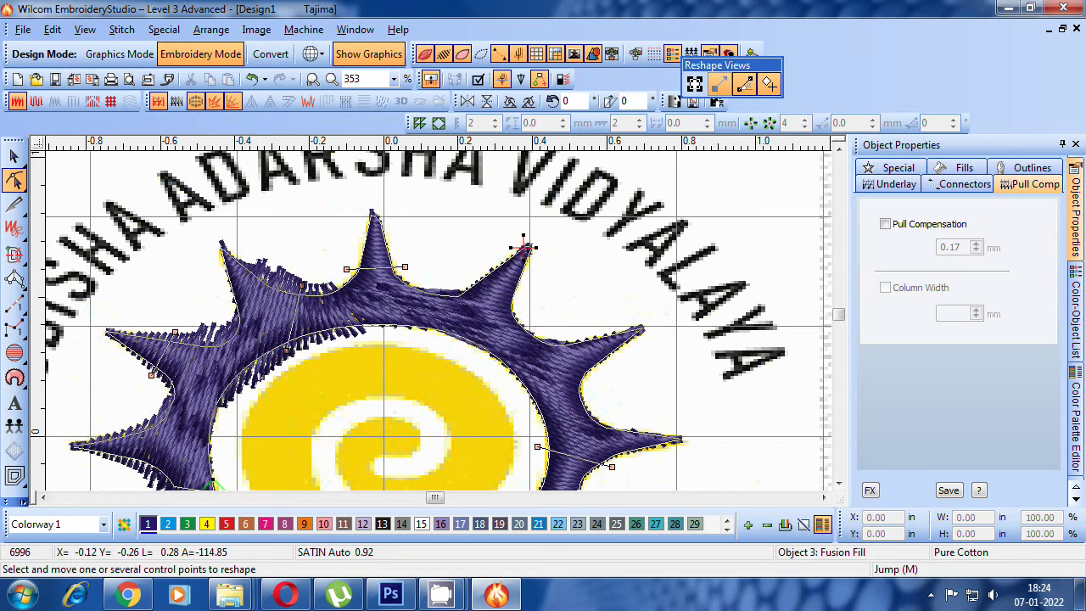
scroll(611, 465, down, 1)
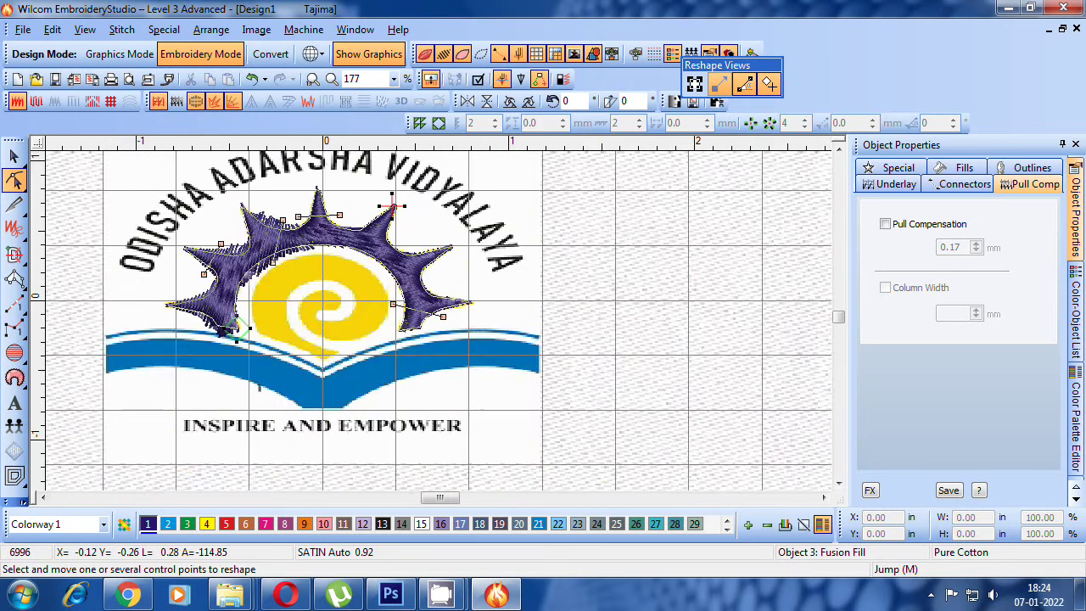
scroll(439, 321, up, 1)
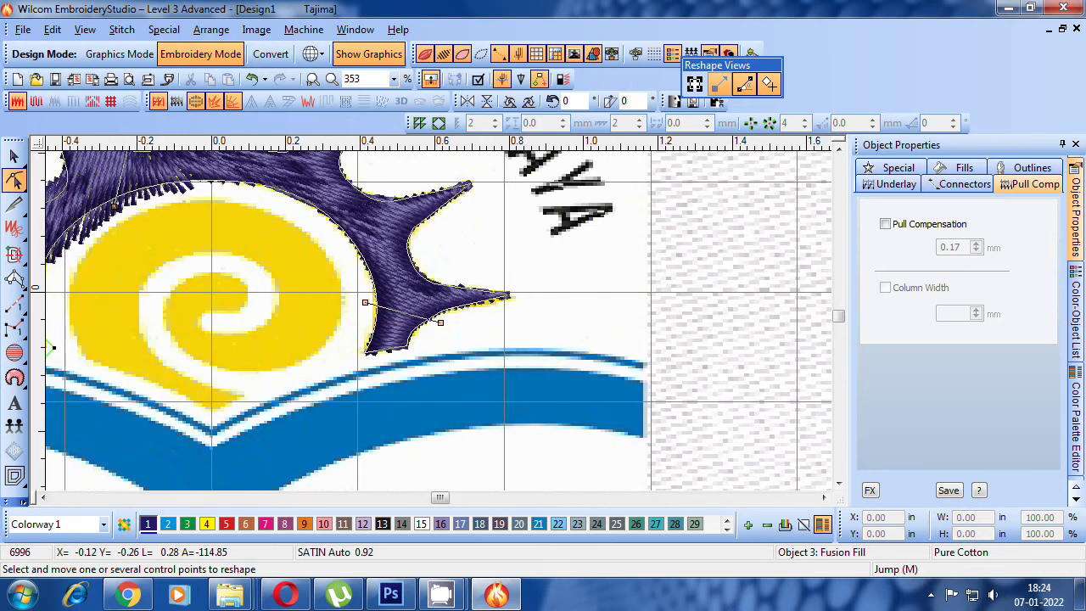
- Delete the stitch angle line across the base of the lower right ray
click(441, 323)
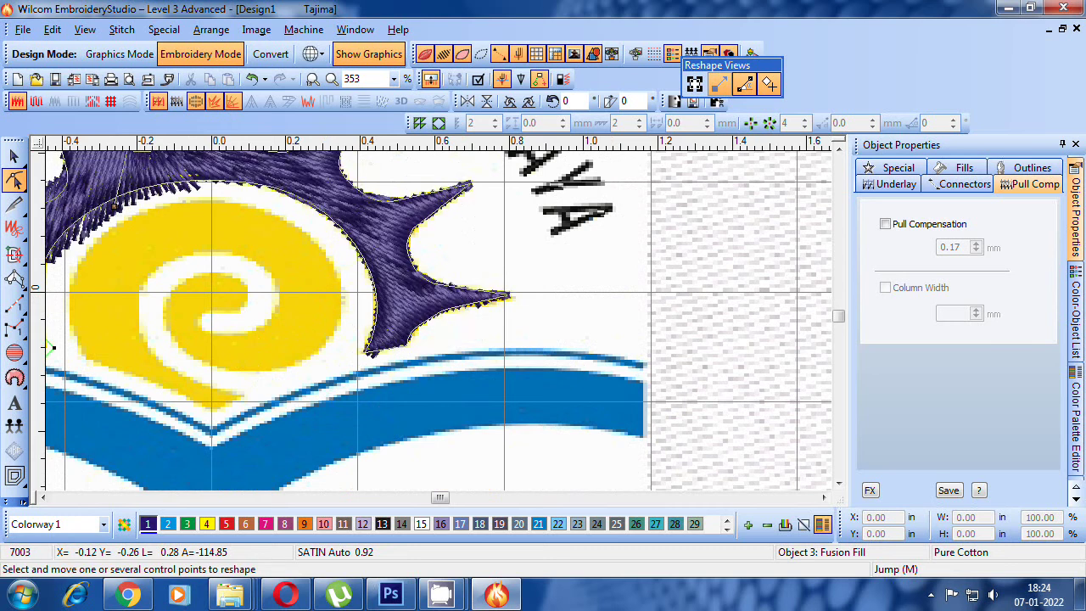
scroll(440, 323, down, 1)
scroll(170, 244, up, 1)
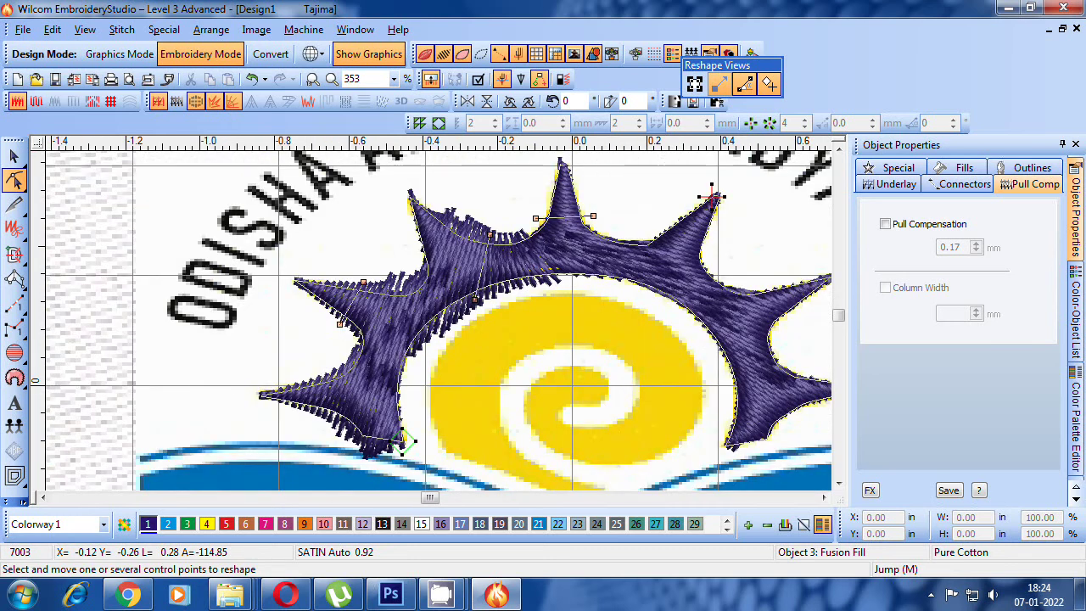
- Slide the upper left stitch angle line's inner end along the inner arc and turn the middle left line to run from the valley to that arc
drag(475, 300, 503, 290)
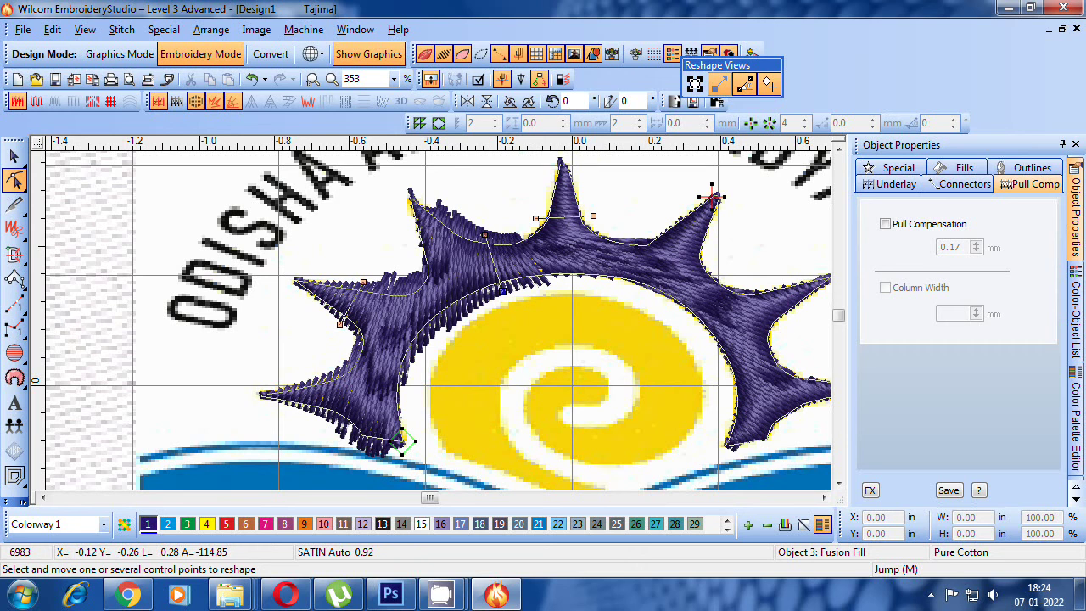
drag(340, 324, 444, 362)
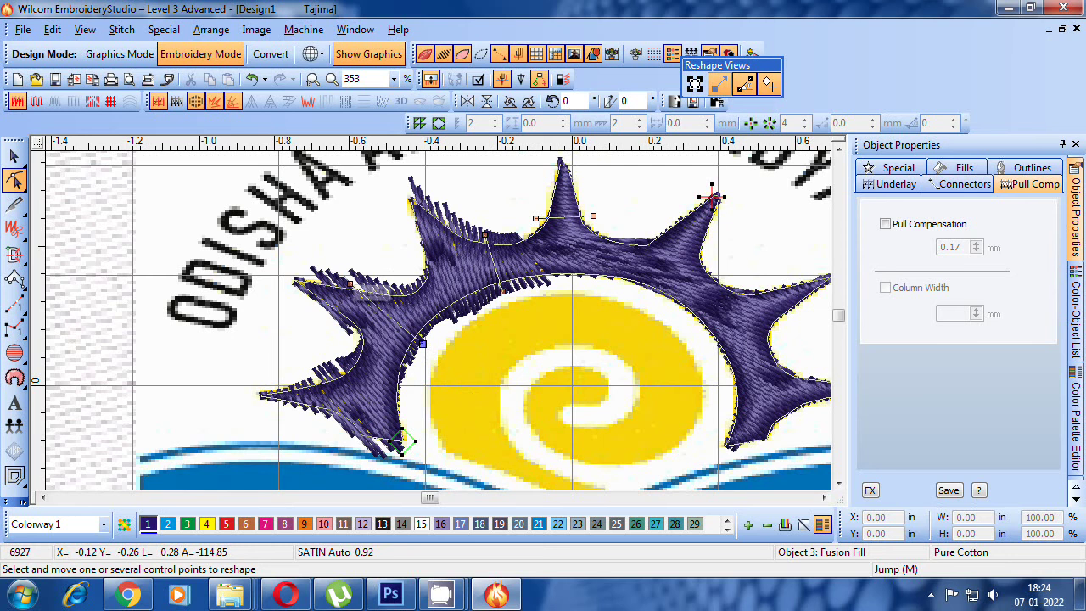
drag(350, 282, 407, 285)
drag(415, 347, 440, 325)
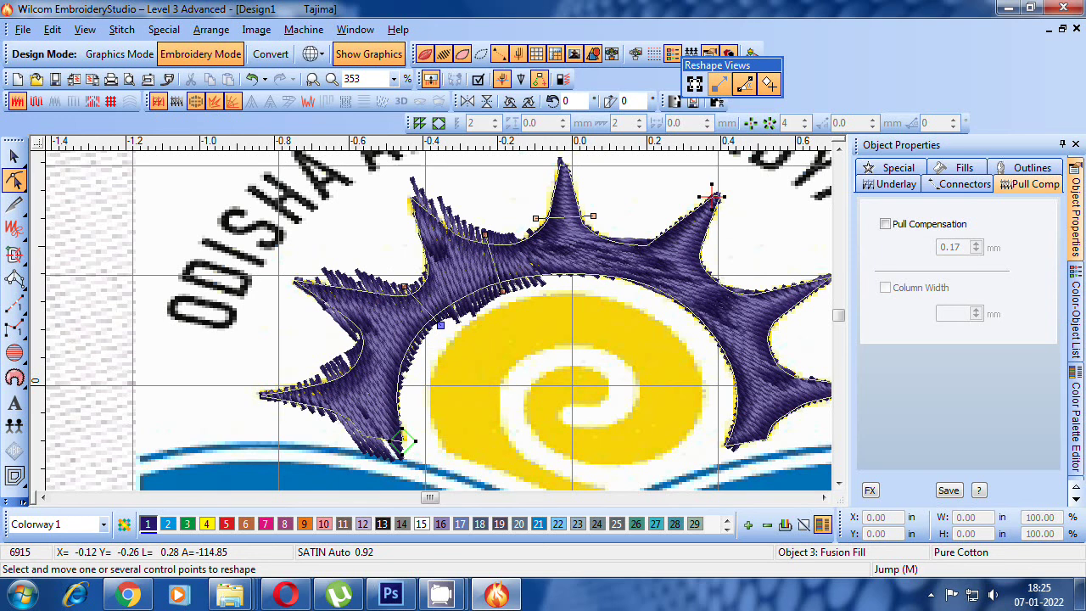
- Move the top ray's stitch angle line to run from the valley between the top and upper right rays to the inner arc, then finish reshaping
drag(592, 215, 638, 287)
click(540, 212)
drag(539, 212, 638, 236)
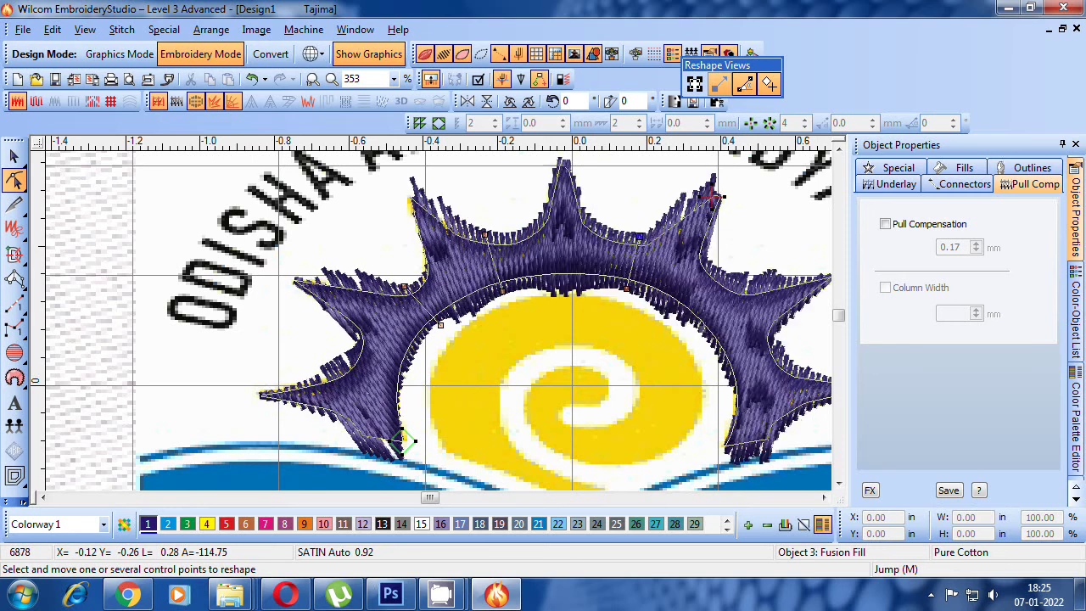
scroll(713, 197, down, 3)
scroll(522, 272, up, 3)
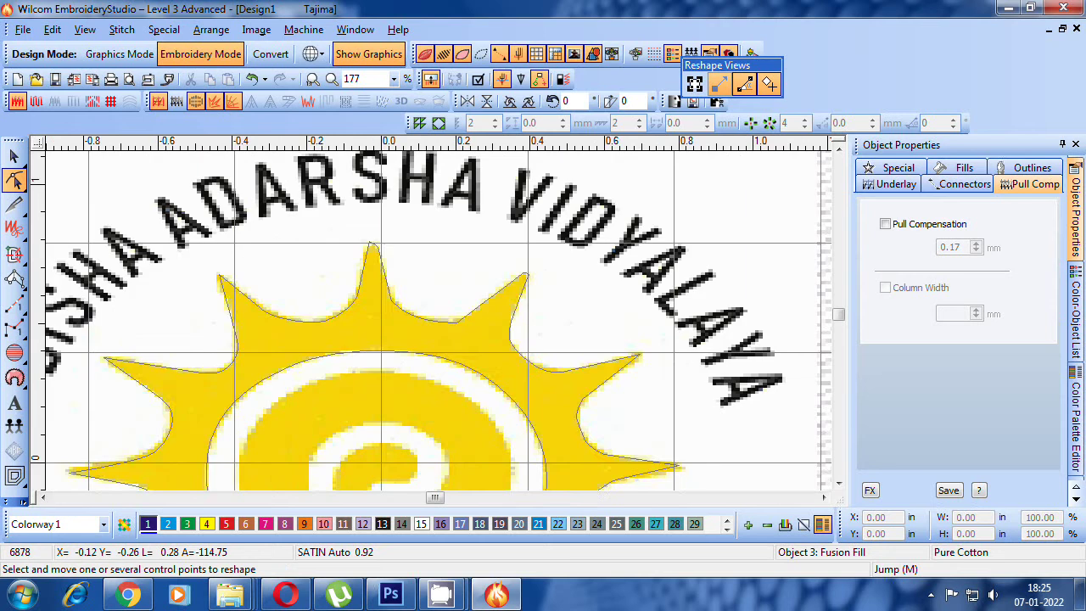
scroll(521, 272, down, 3)
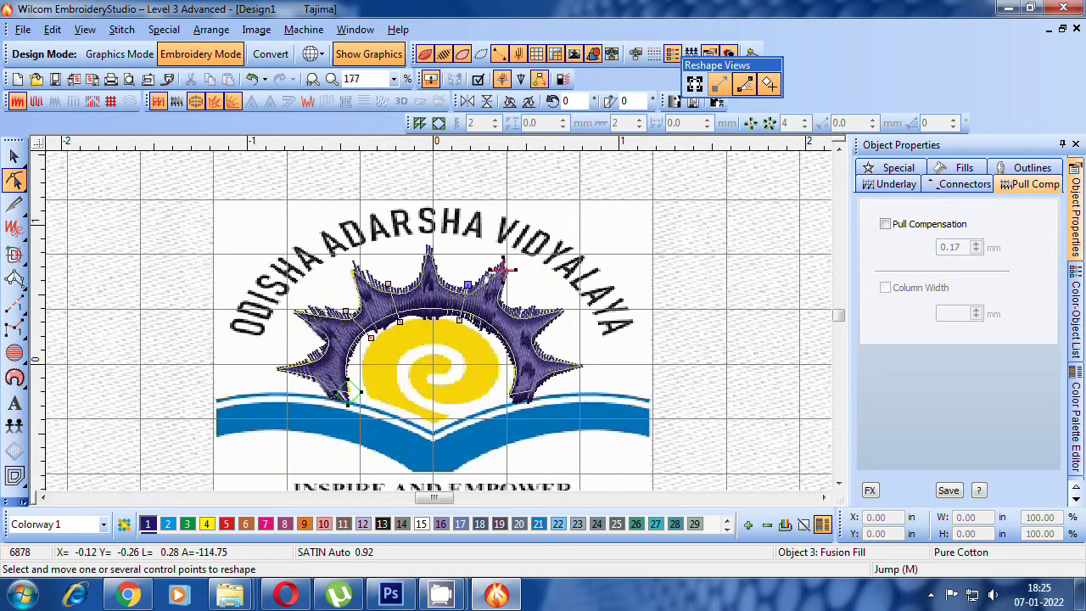
scroll(565, 218, up, 3)
click(13, 157)
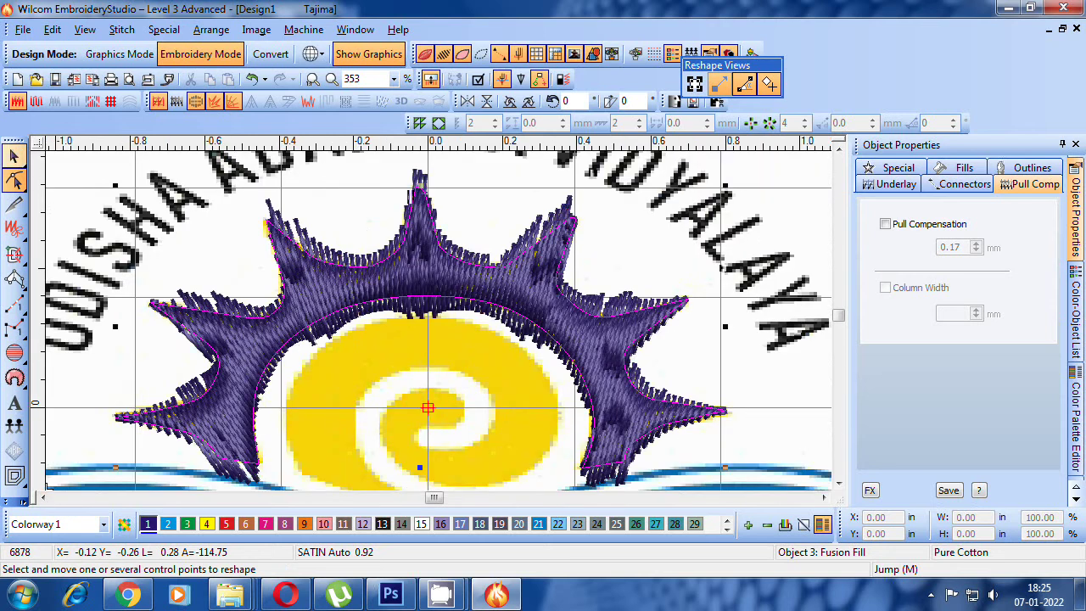
scroll(454, 286, down, 1)
scroll(459, 291, up, 3)
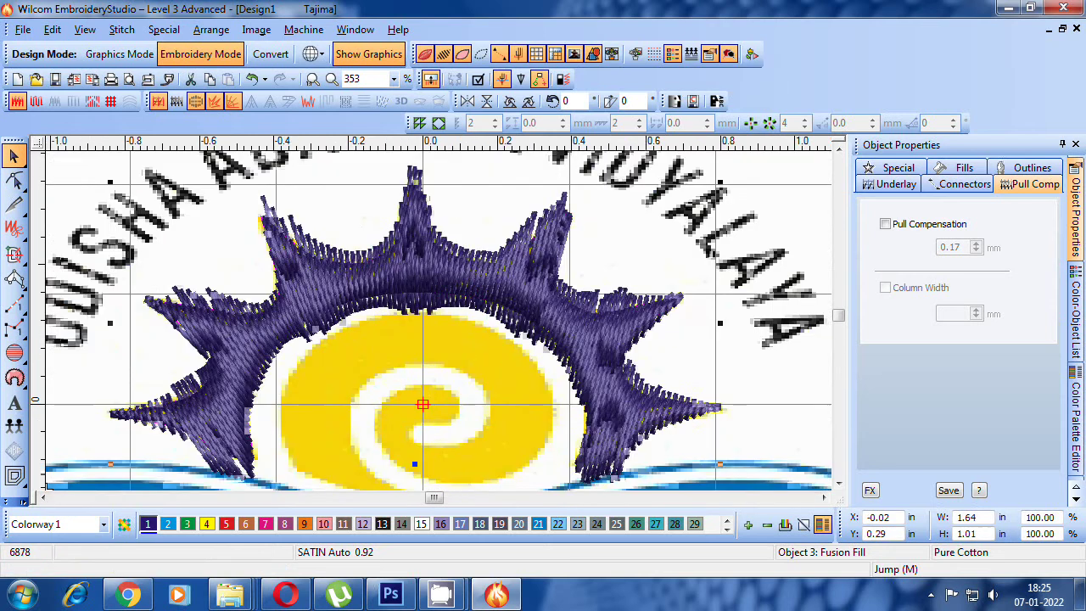
scroll(440, 323, down, 3)
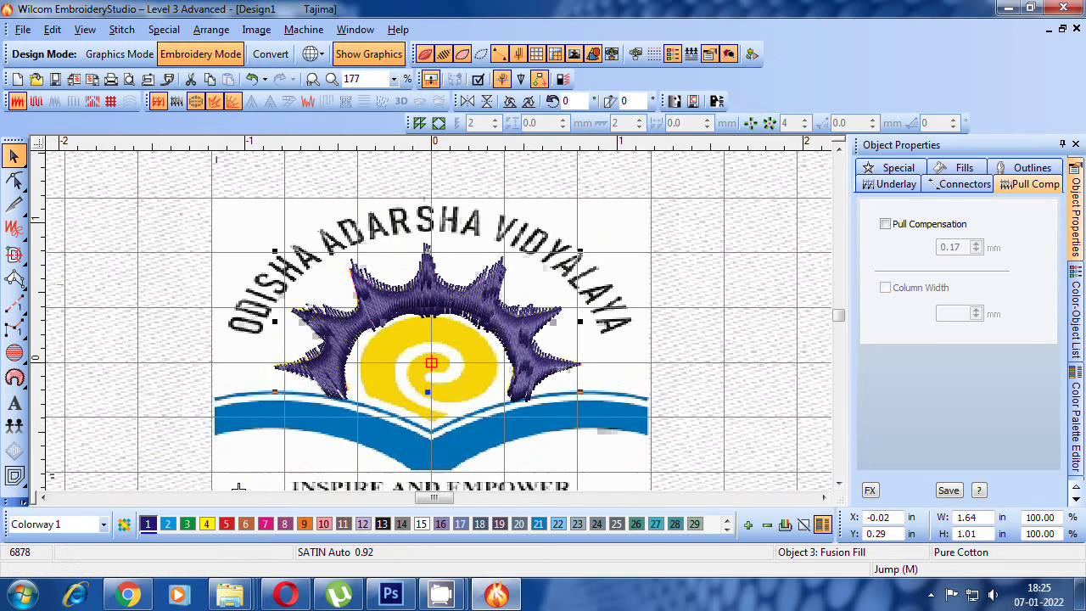
key(Escape)
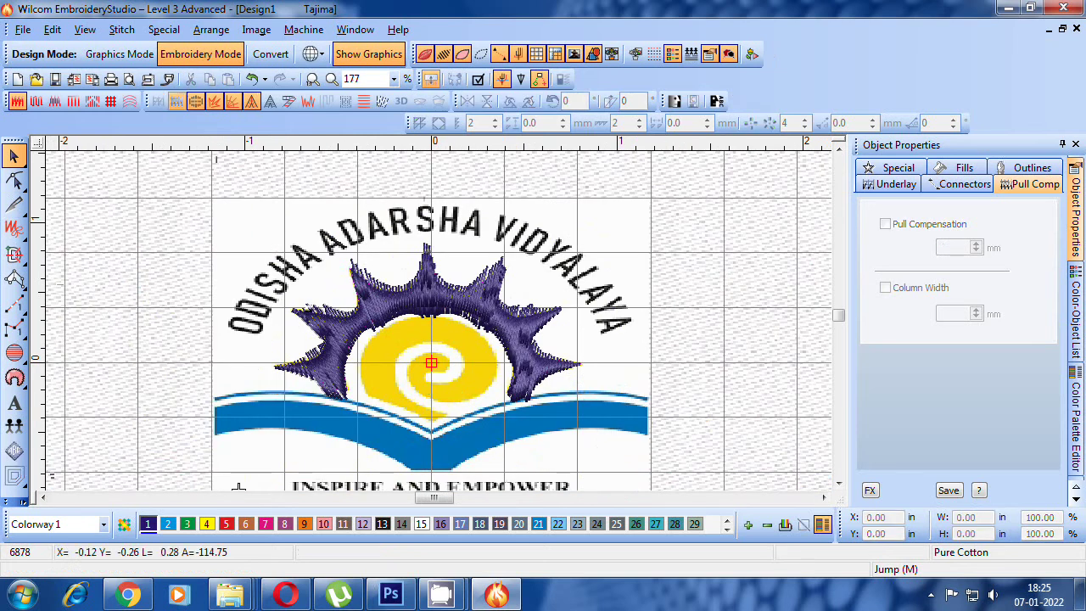
- Select the entire design and change the rays' fill type from Satin to Tatami
key(ctrl+a)
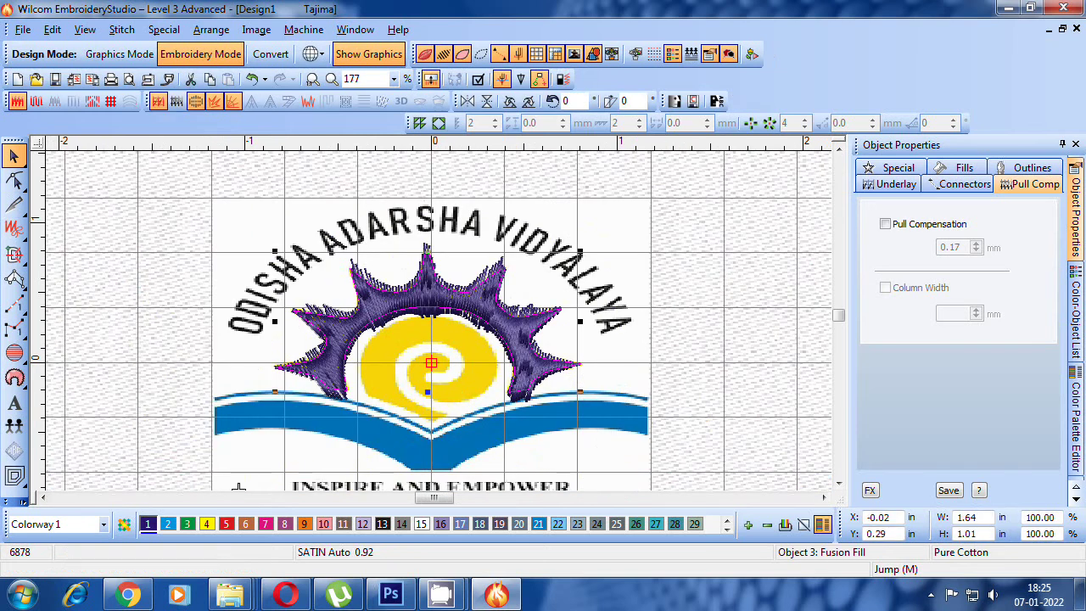
scroll(239, 487, up, 3)
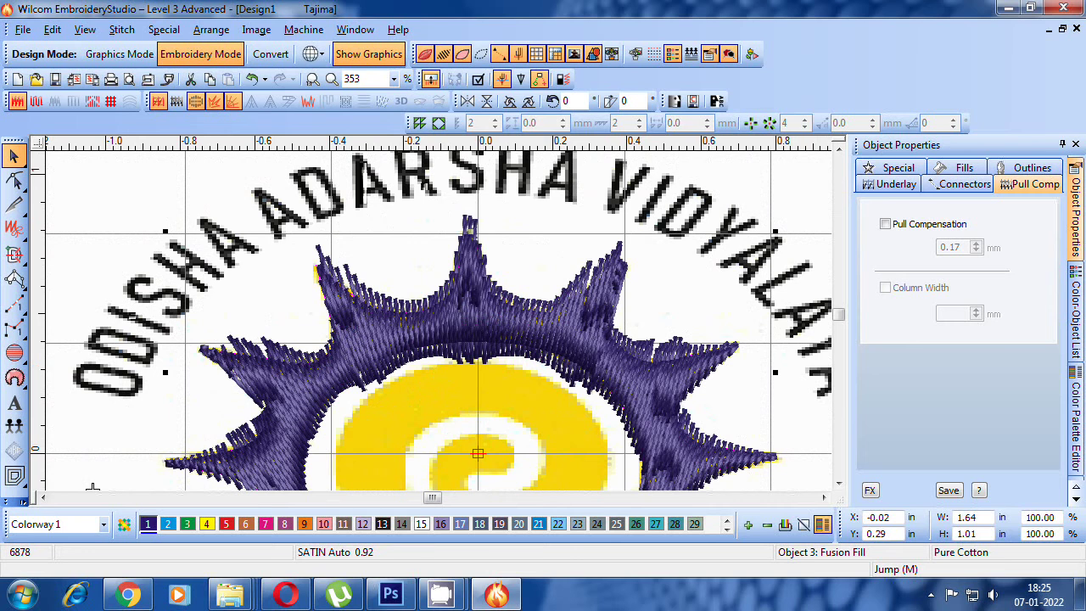
key(shift+m)
key(shift+z)
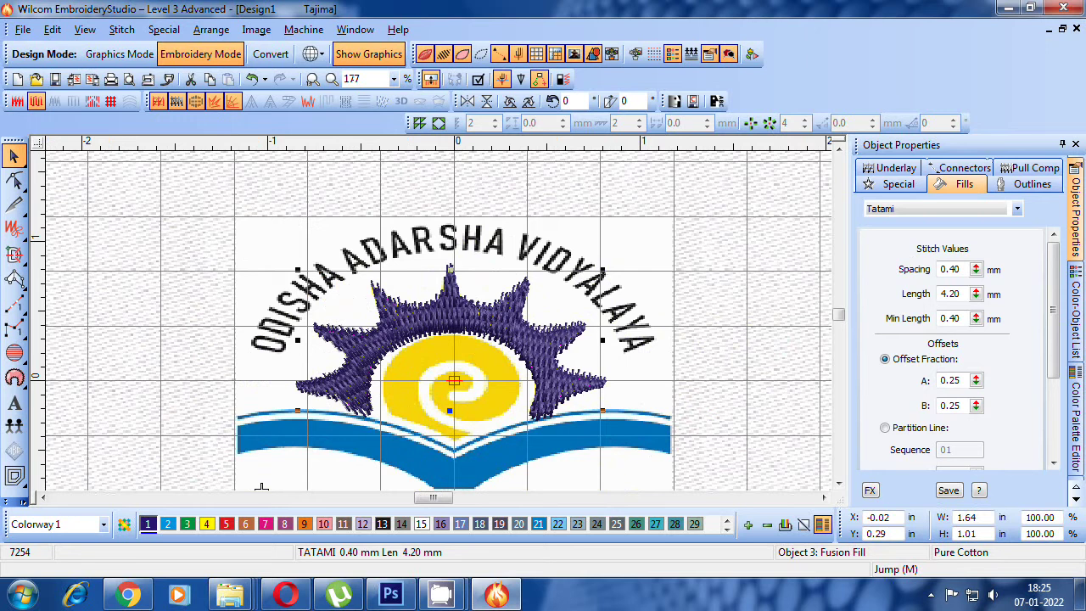
scroll(262, 487, up, 3)
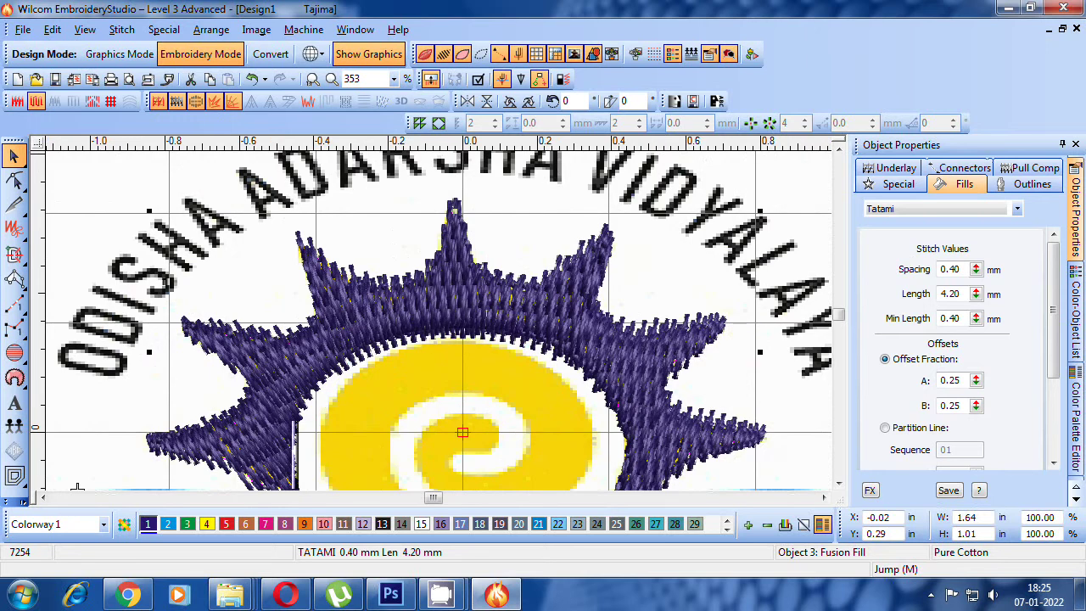
scroll(76, 487, down, 3)
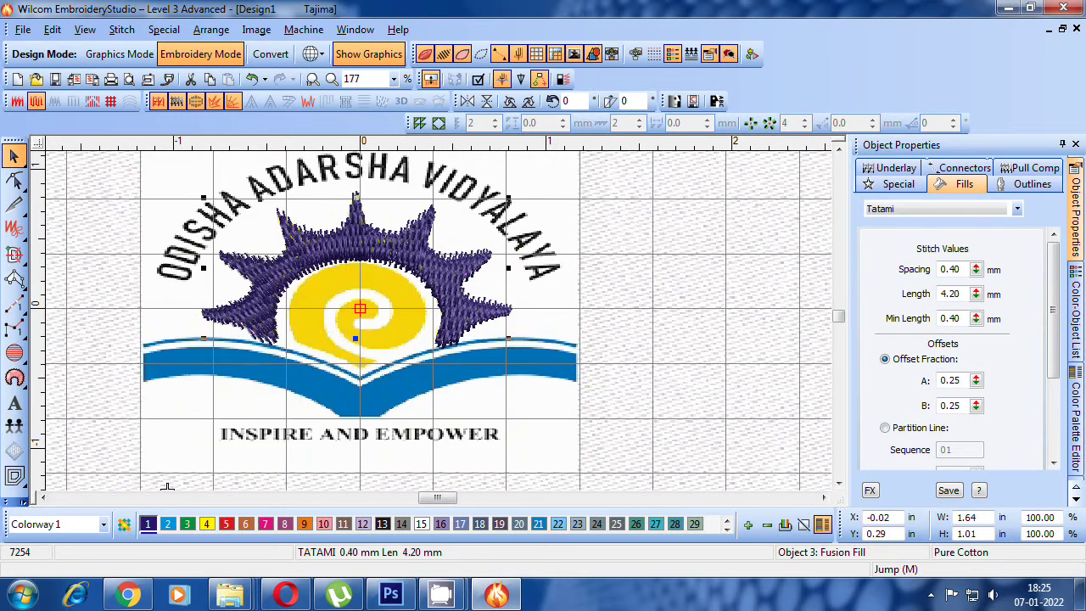
- Turn off pull compensation for the rays' Tatami fill and deselect the shape
click(1034, 167)
click(884, 223)
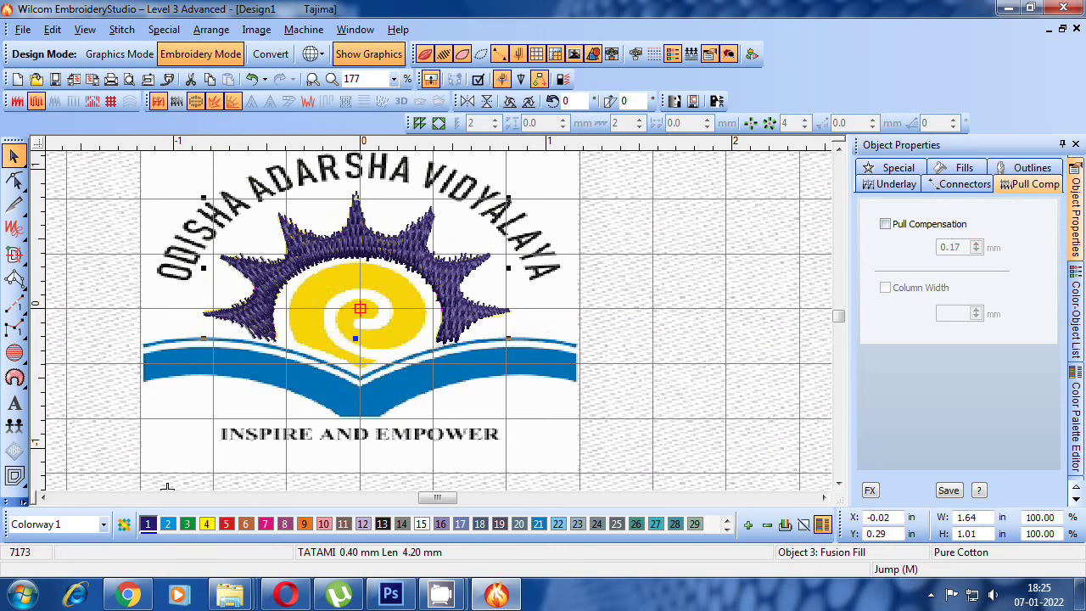
key(Escape)
scroll(167, 487, up, 3)
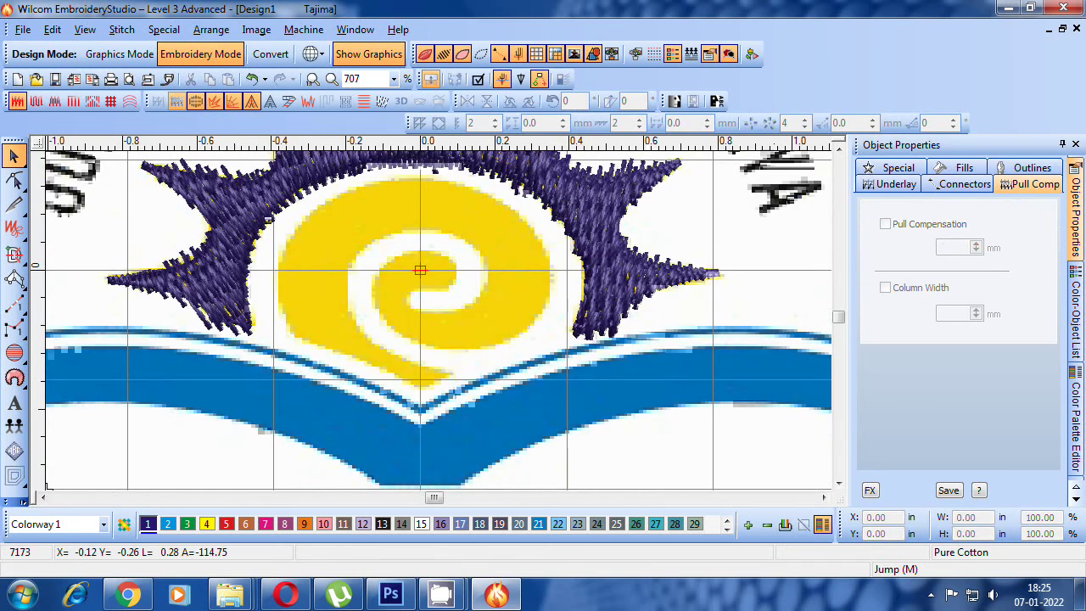
key(h)
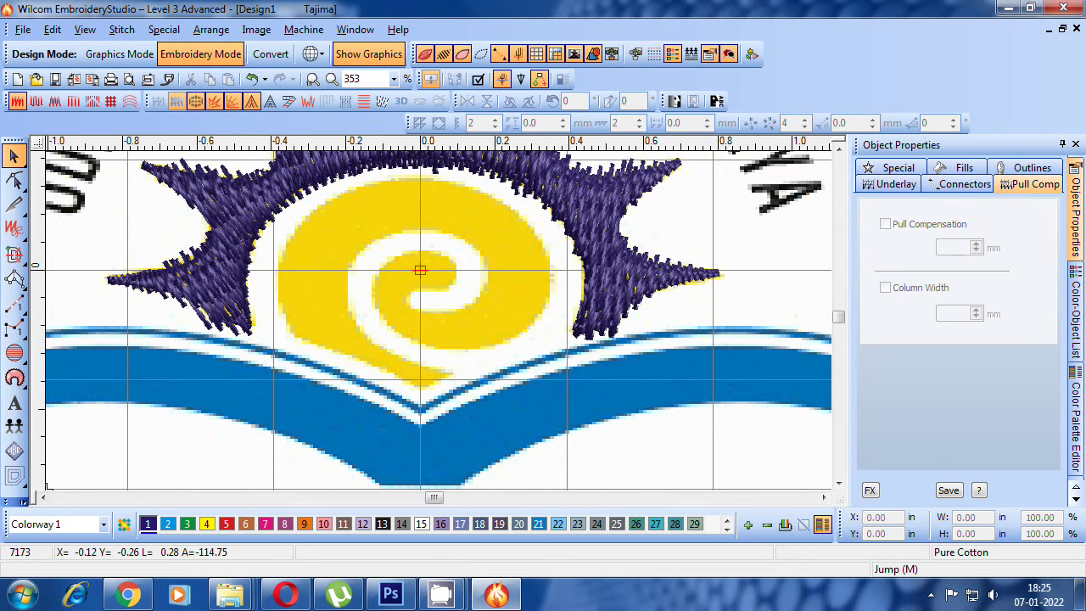
key(shift+z)
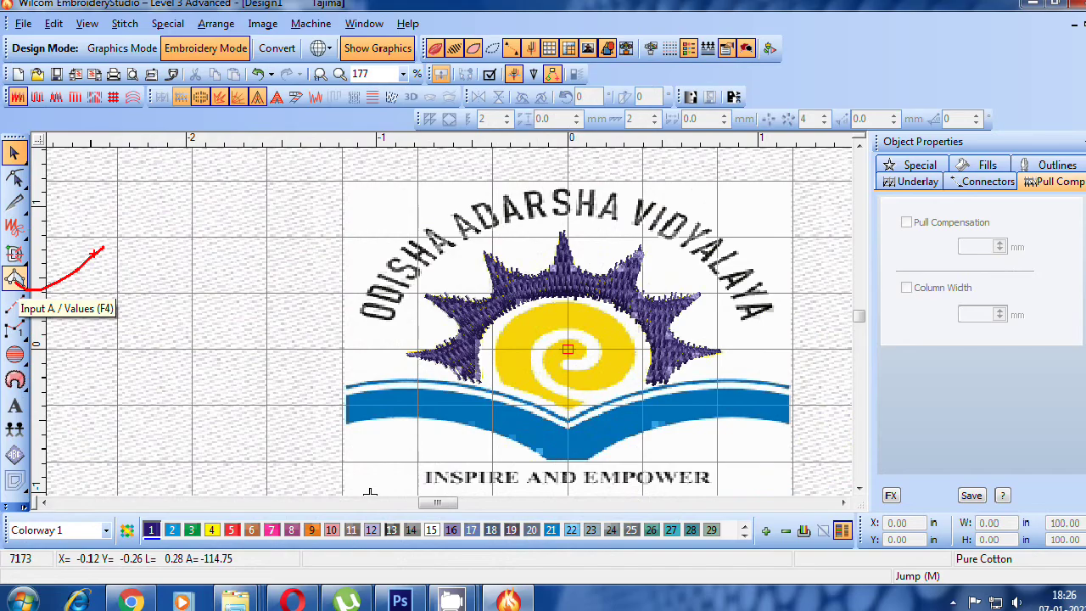
- Start a Satin column with Input A at the yellow spiral's tail, placing the first point pair across its tip
click(28, 282)
key(z)
key(z)
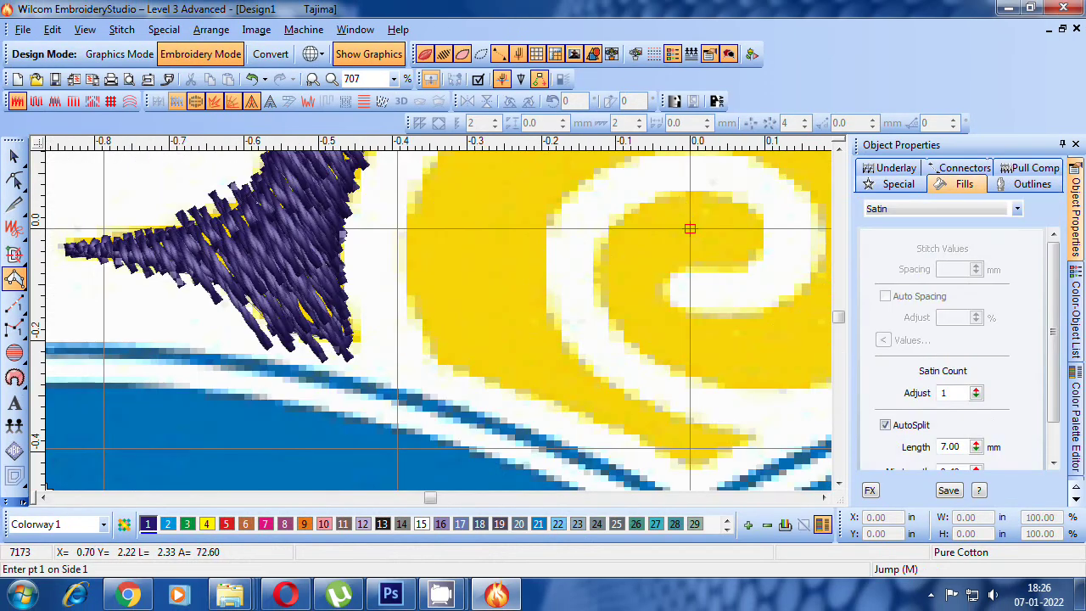
key(shift+z)
scroll(641, 395, up, 2)
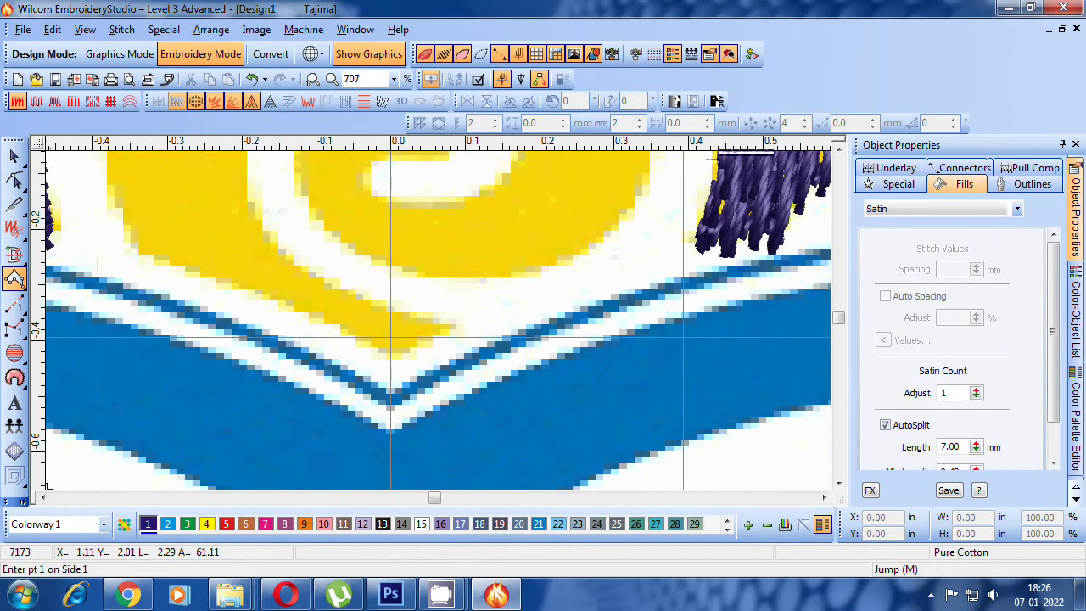
click(448, 328)
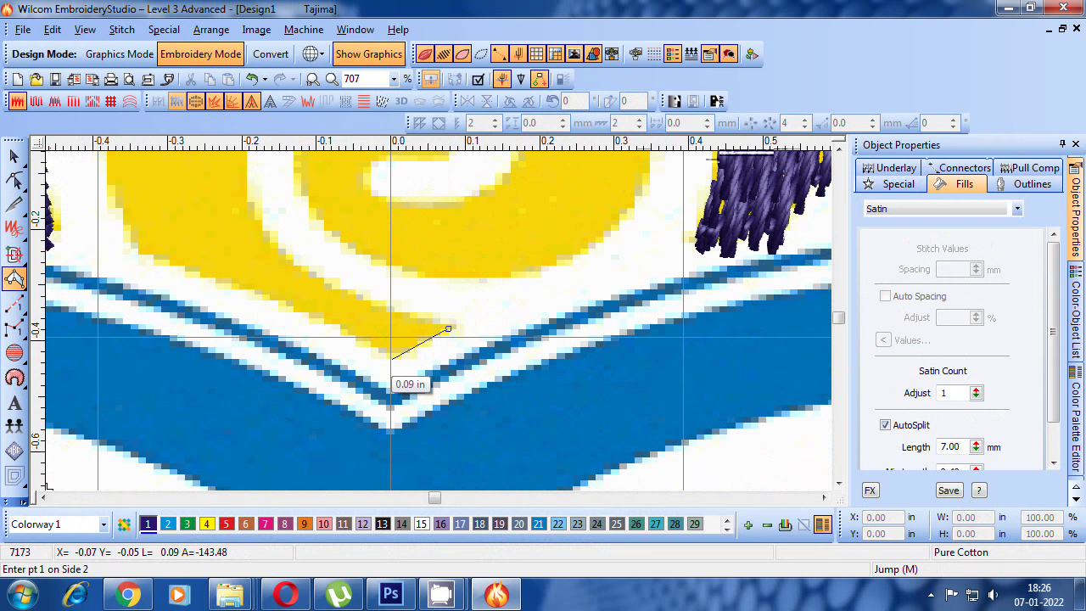
click(396, 354)
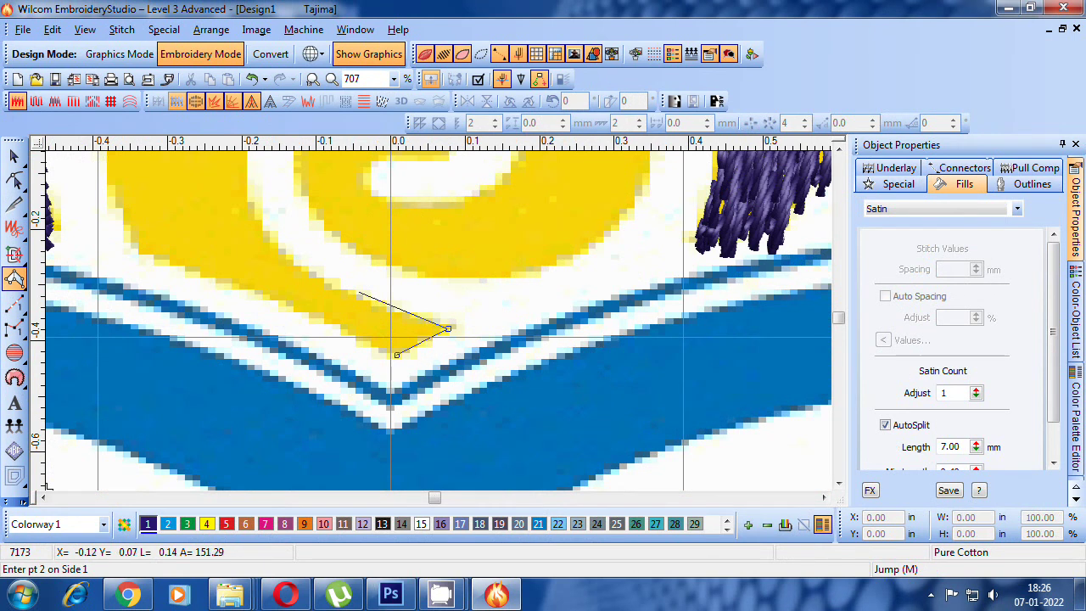
- Add three point pairs to the column along the spiral's tail, up to the lower left bend
click(356, 294)
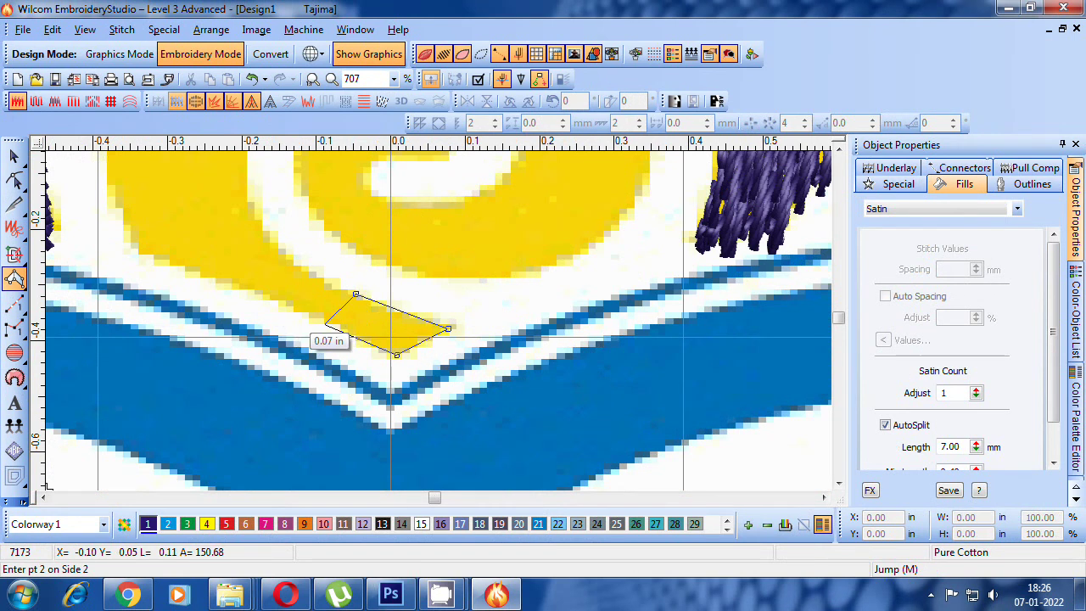
click(326, 324)
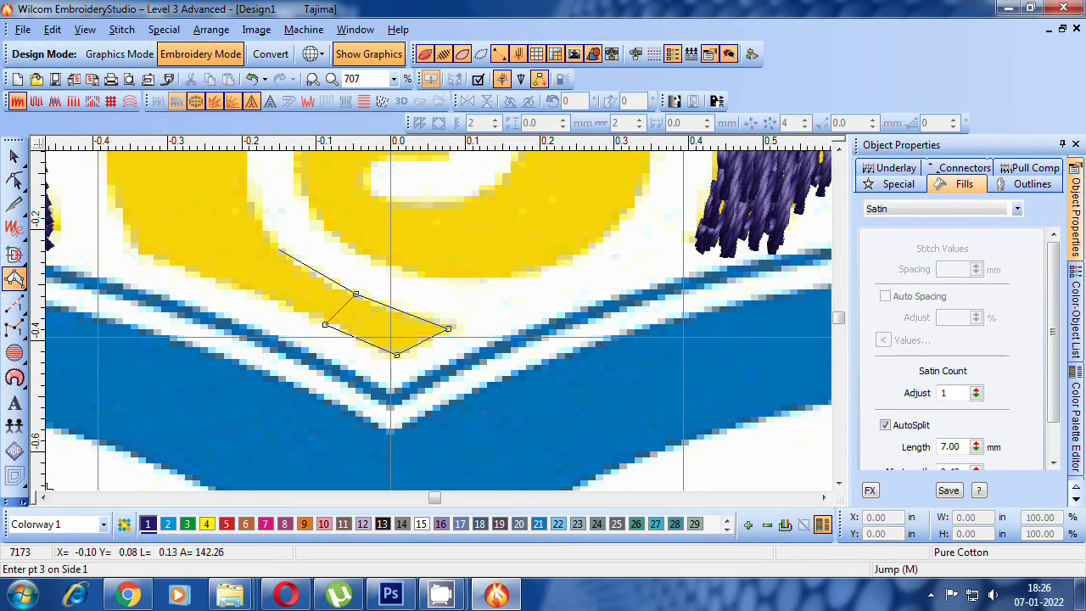
click(279, 251)
click(237, 286)
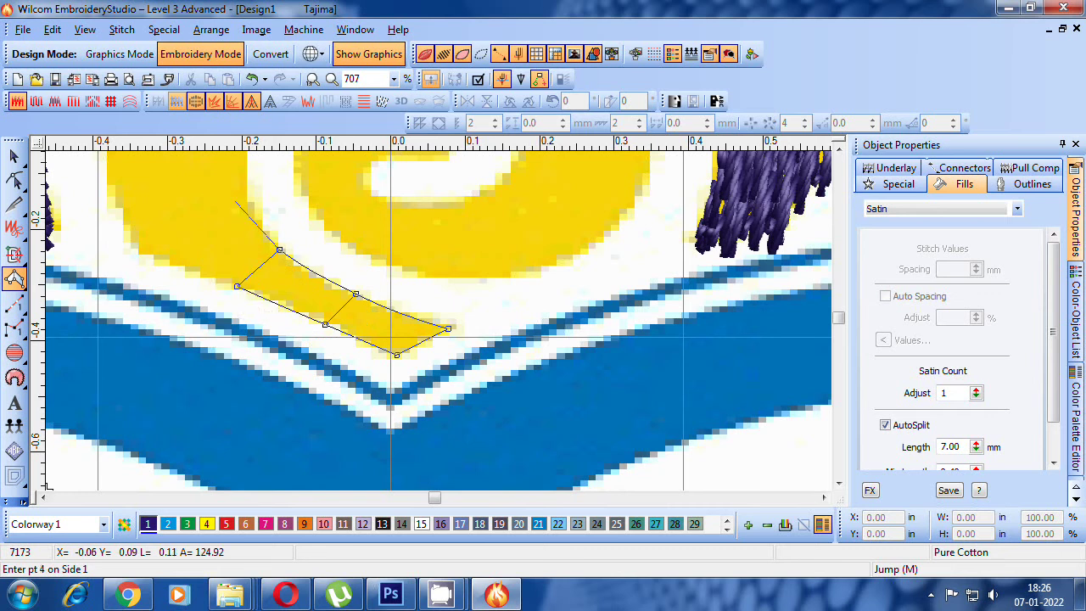
click(250, 206)
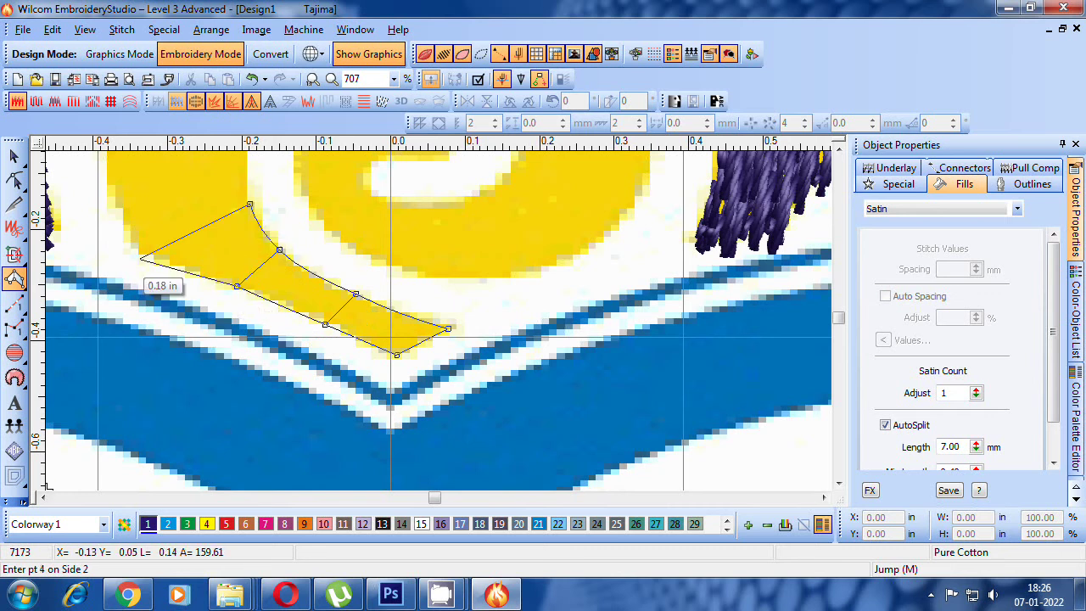
click(144, 252)
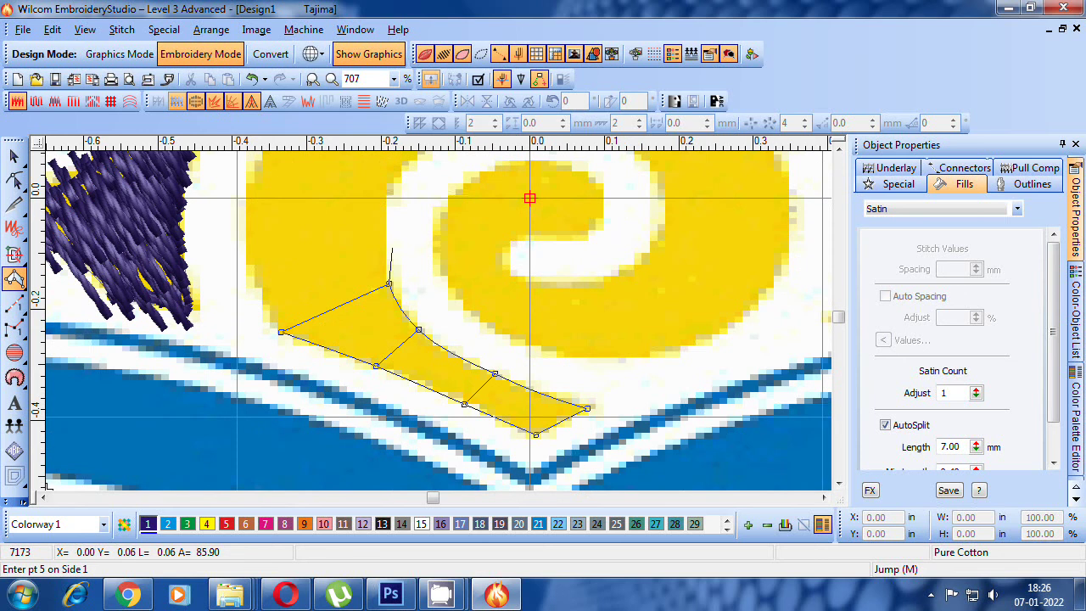
- Continue the Satin column with point pairs up the spiral's outer left side and over the top of its outer ring
click(385, 243)
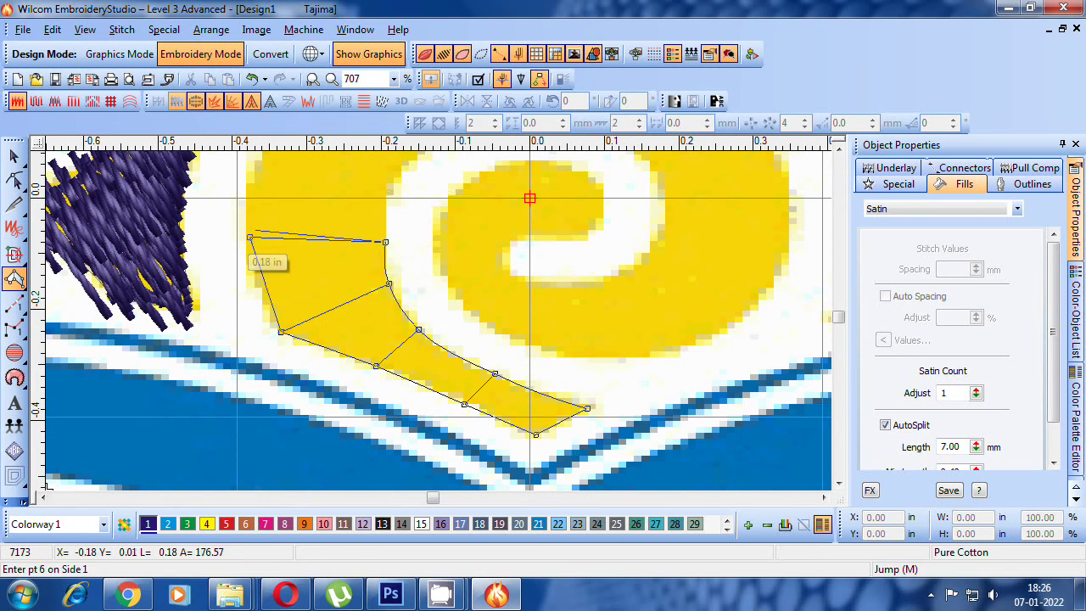
click(250, 238)
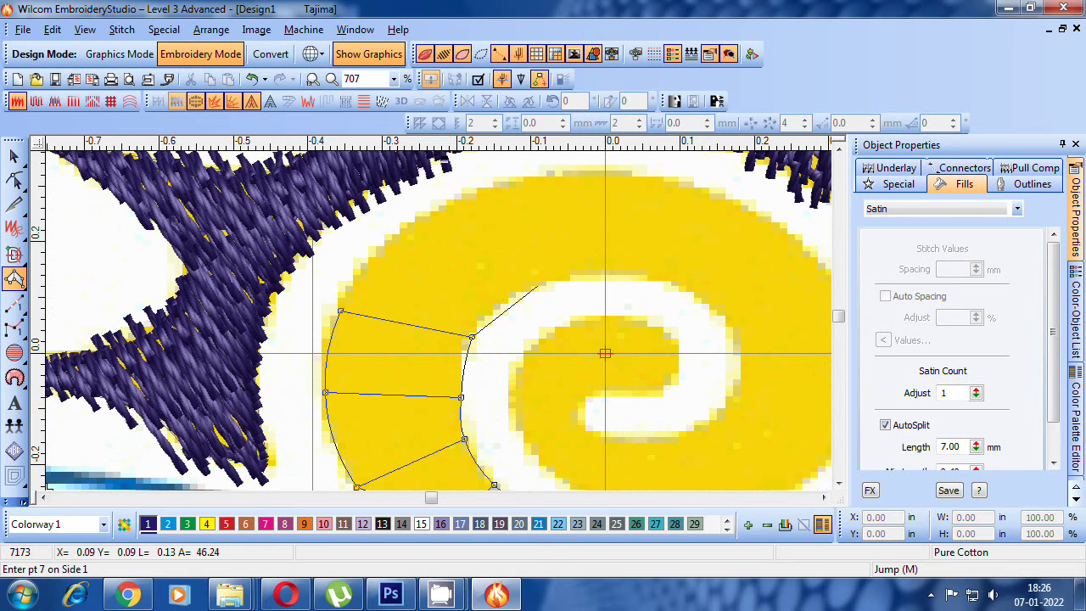
click(538, 285)
click(482, 186)
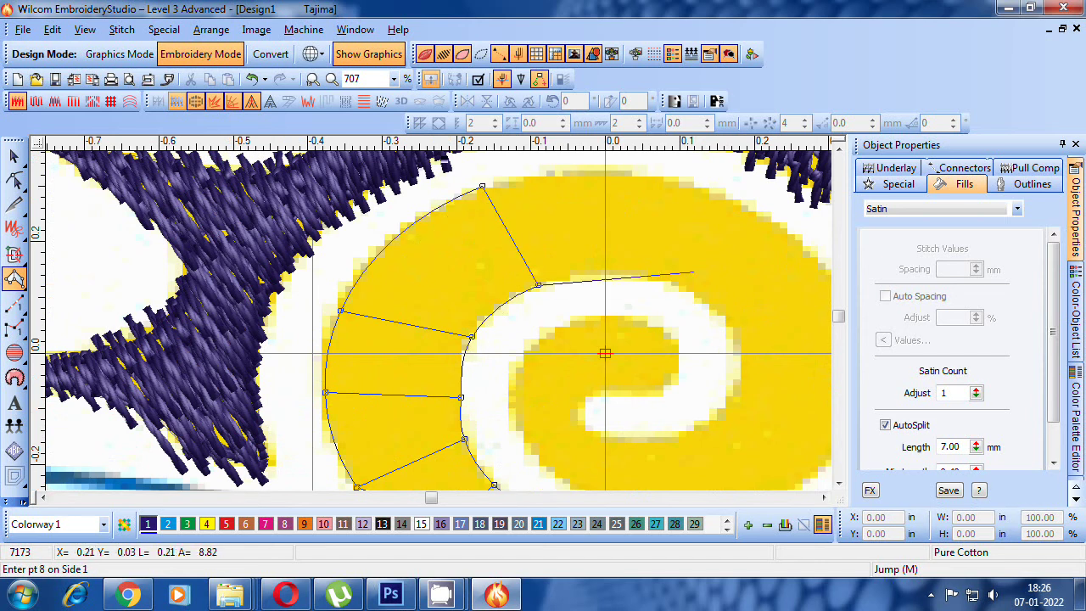
click(671, 285)
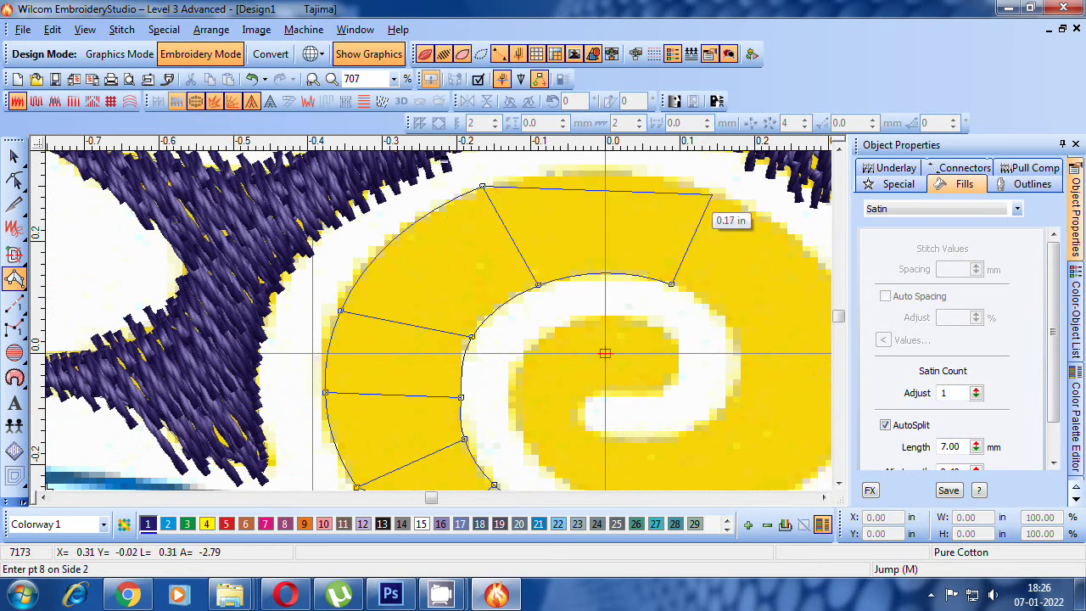
click(711, 194)
- Add three point pairs to the column down the right side of the spiral's outer ring to its bottom
click(735, 330)
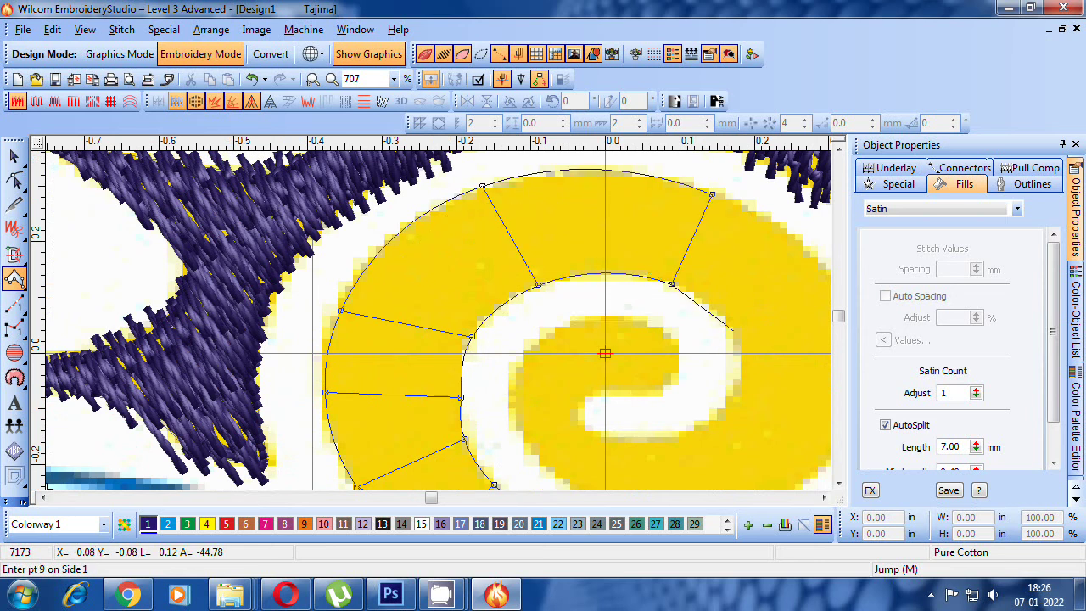
click(662, 284)
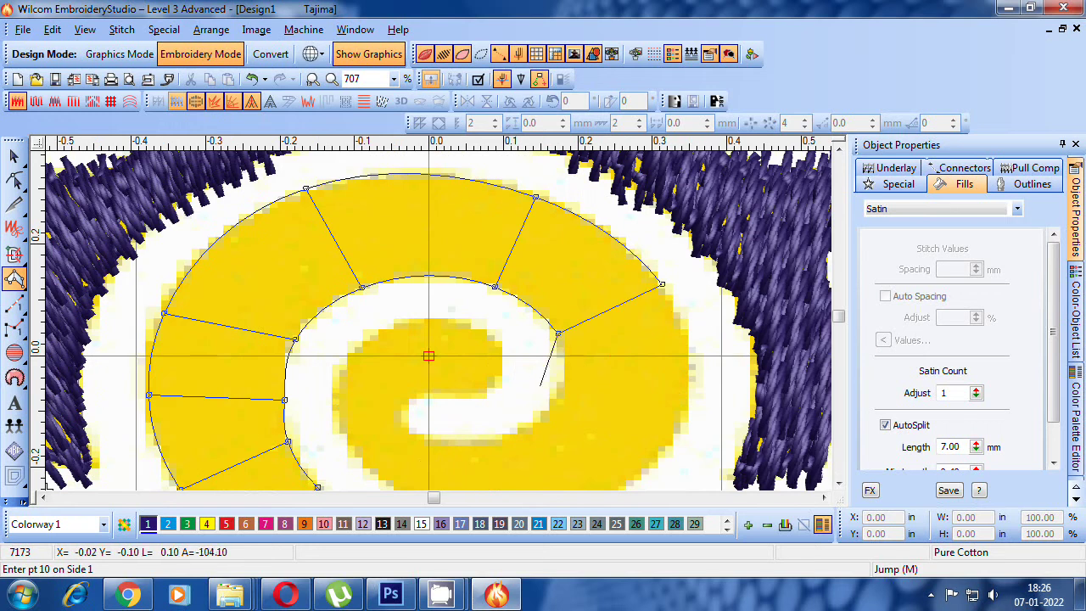
click(550, 407)
click(654, 461)
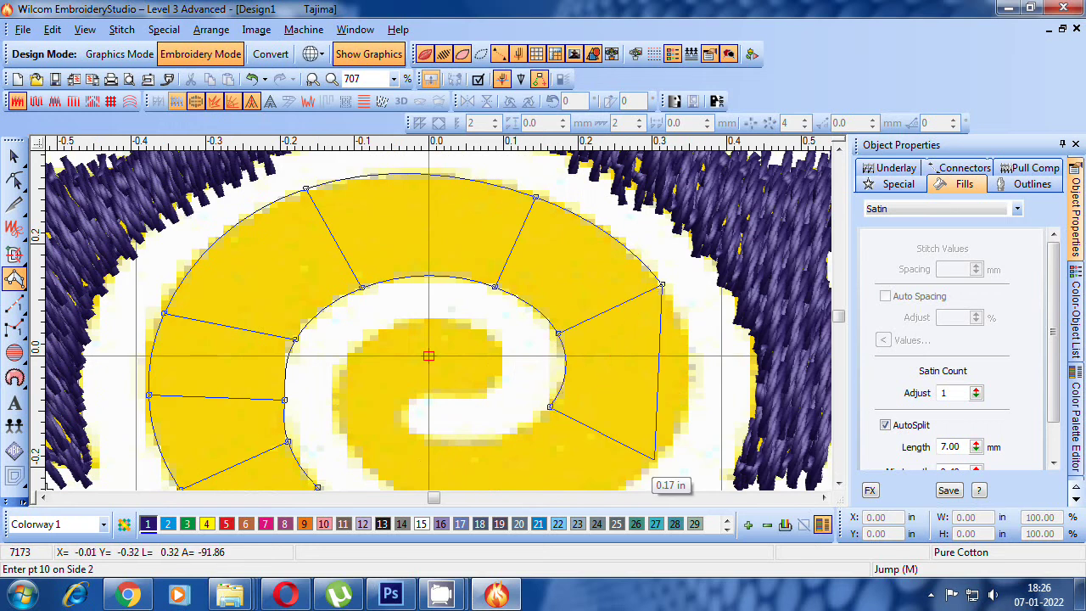
click(389, 367)
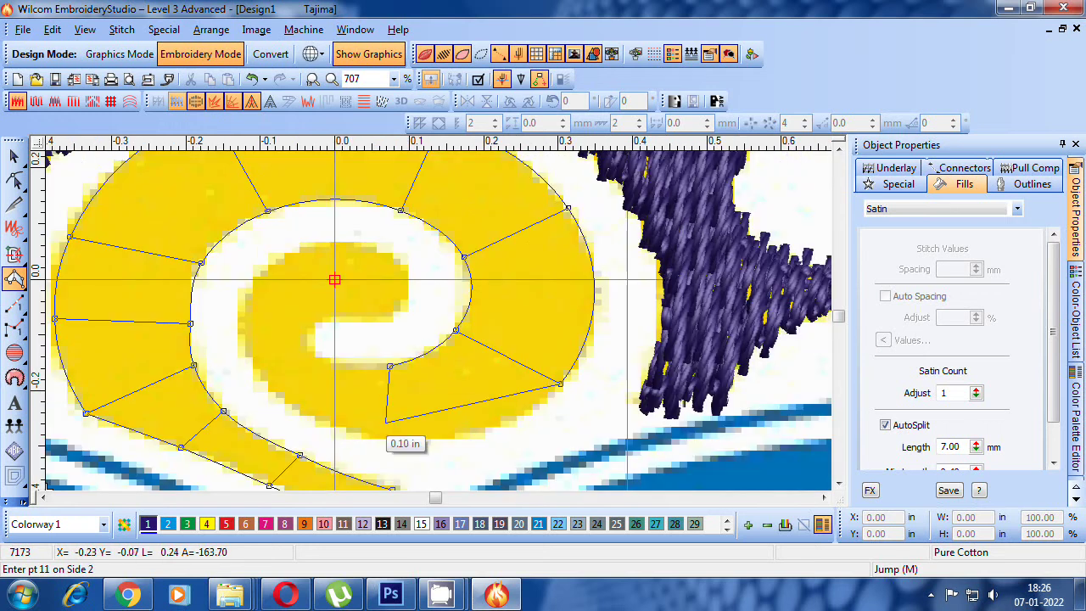
click(383, 437)
- Add three point pairs to the column around the left bend of the spiral's inner curl
click(319, 354)
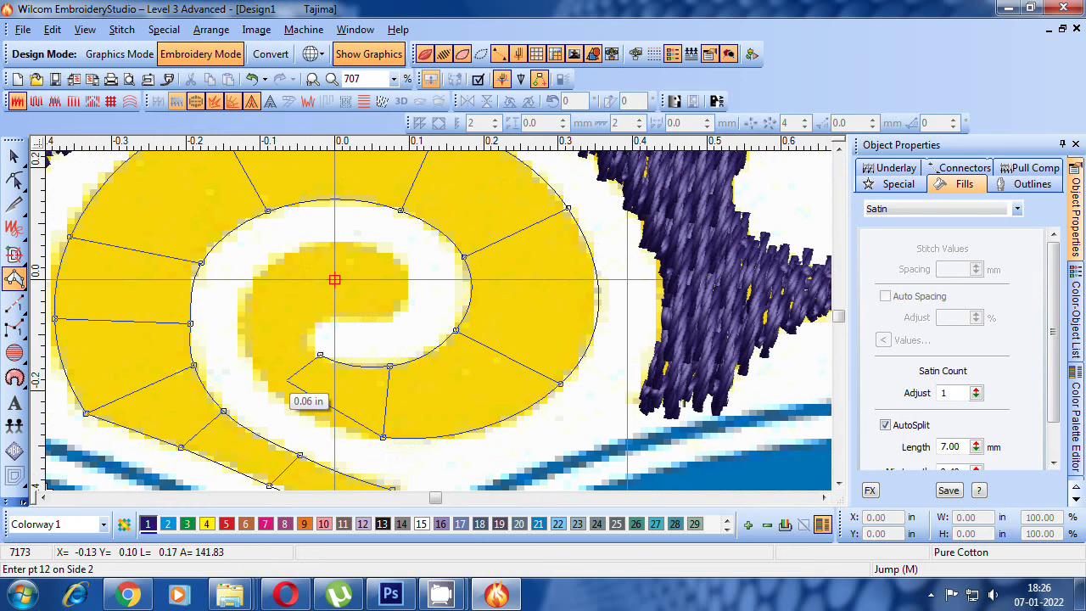
click(274, 388)
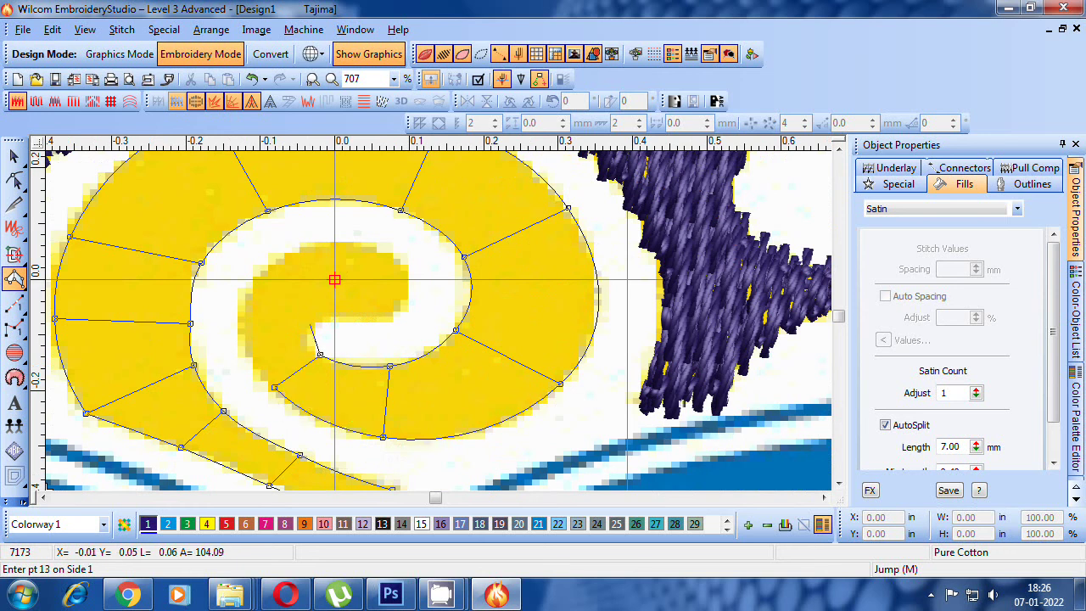
click(313, 326)
click(244, 304)
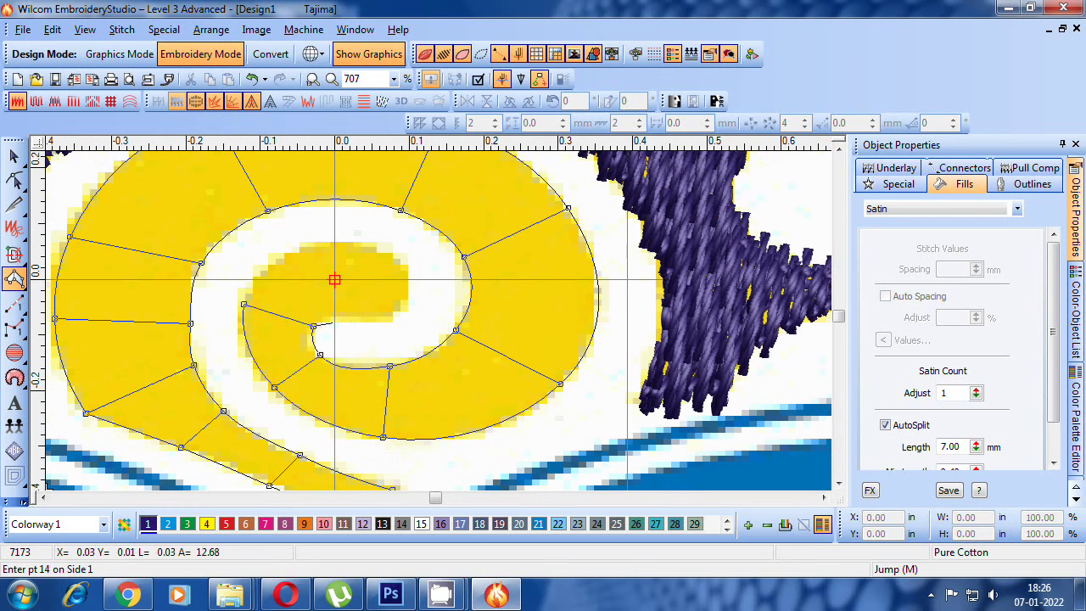
click(328, 316)
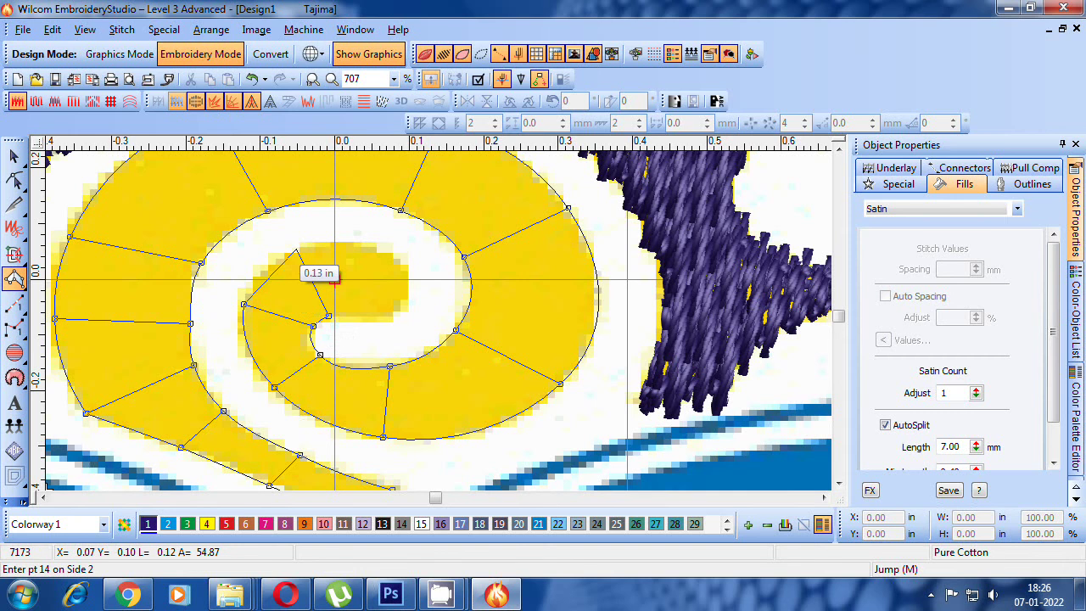
click(296, 249)
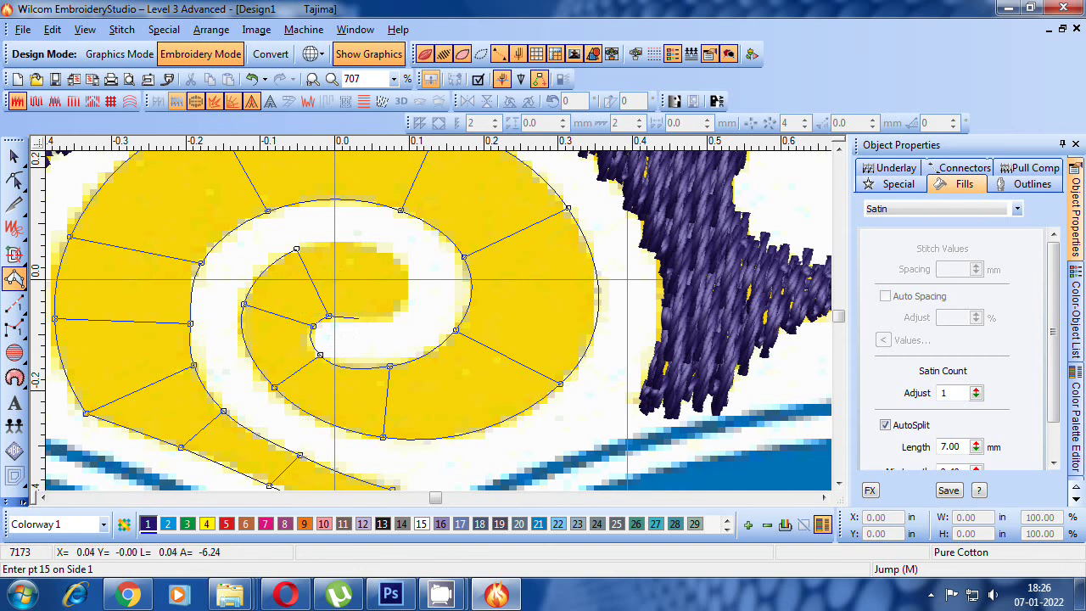
- Place the last three point pairs along the spiral's rounded inner end and generate the Satin stitches
click(360, 317)
click(364, 247)
click(393, 314)
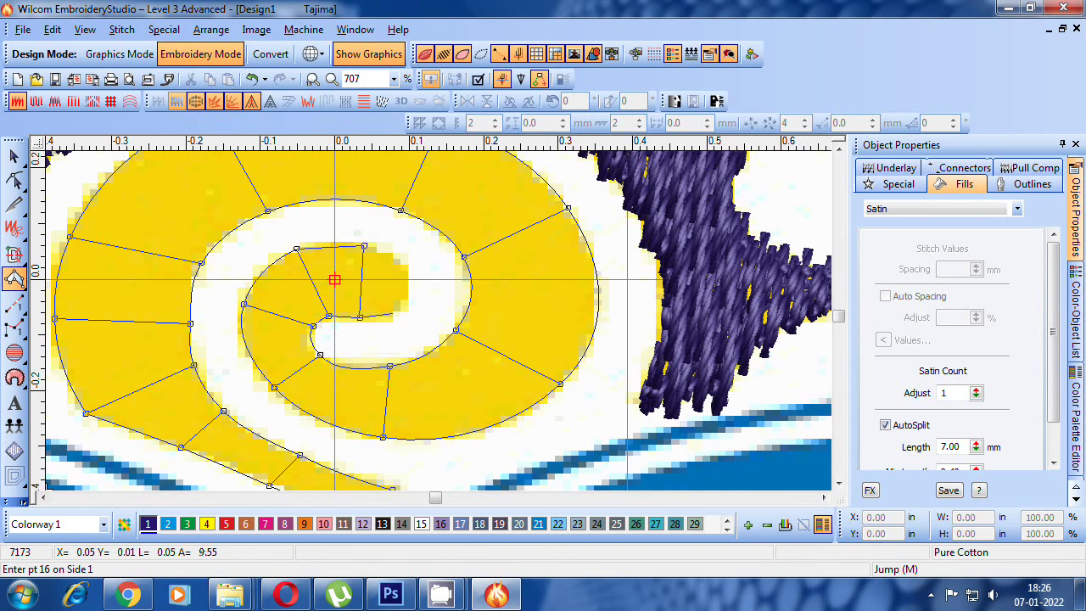
click(399, 263)
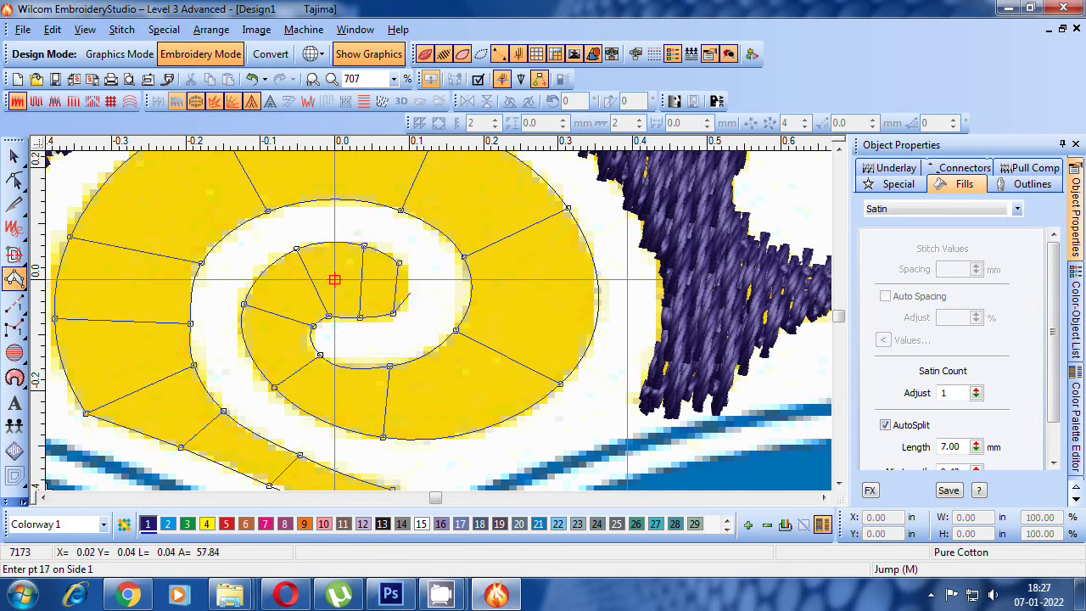
click(411, 293)
click(410, 289)
key(Return)
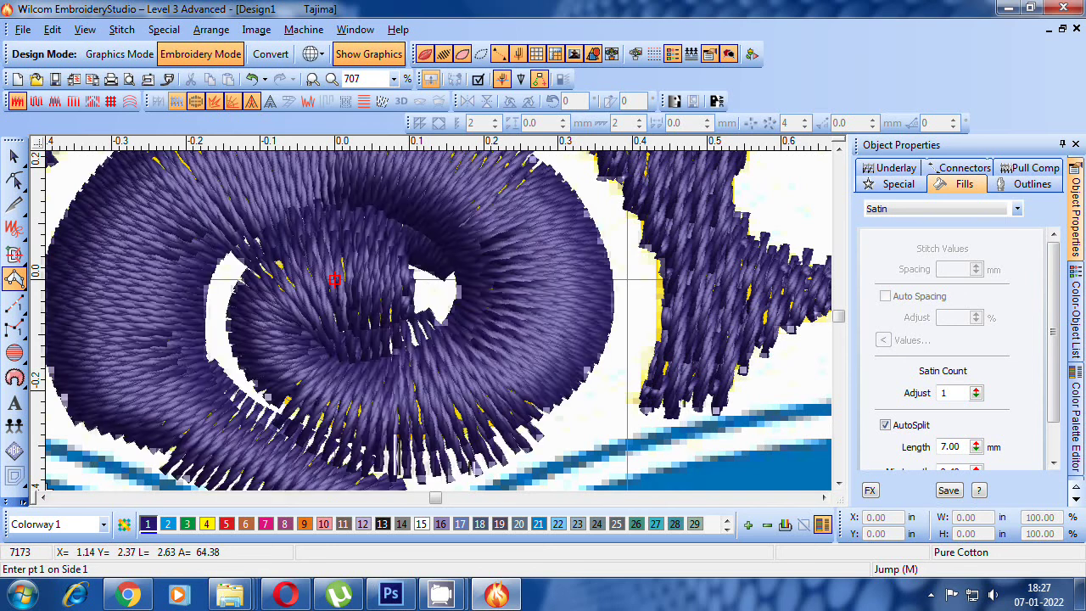
- Turn off pull compensation for the spiral's Satin column and deselect it
key(0)
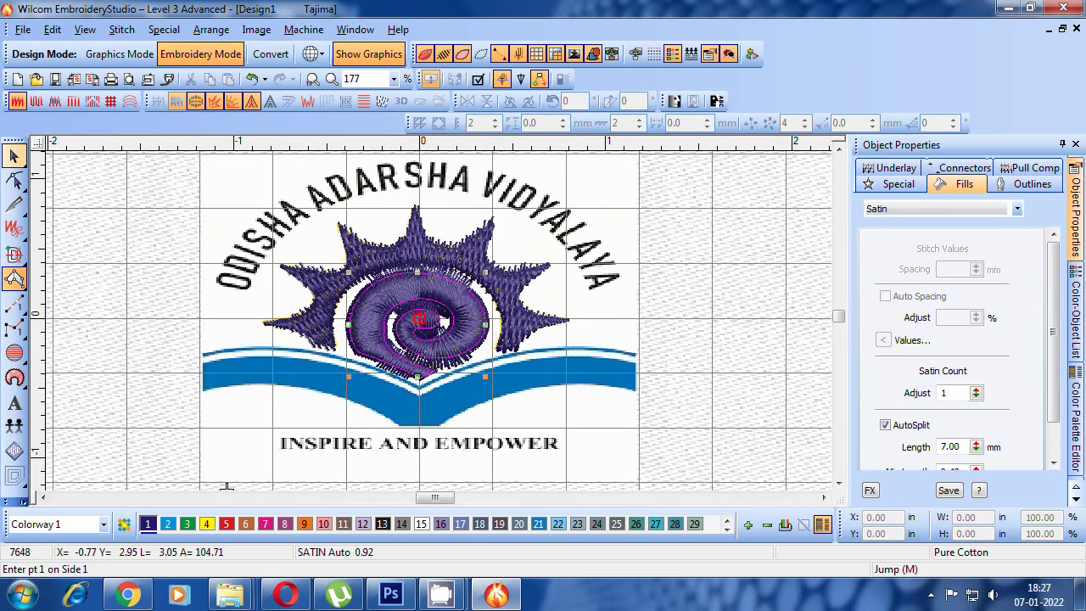
key(Escape)
key(z)
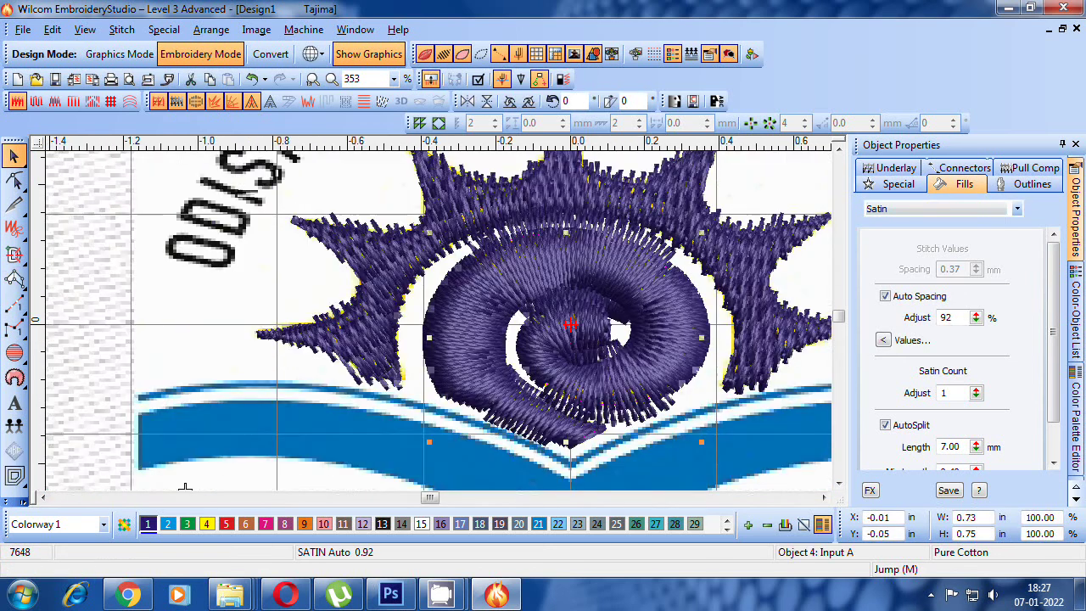
click(1029, 167)
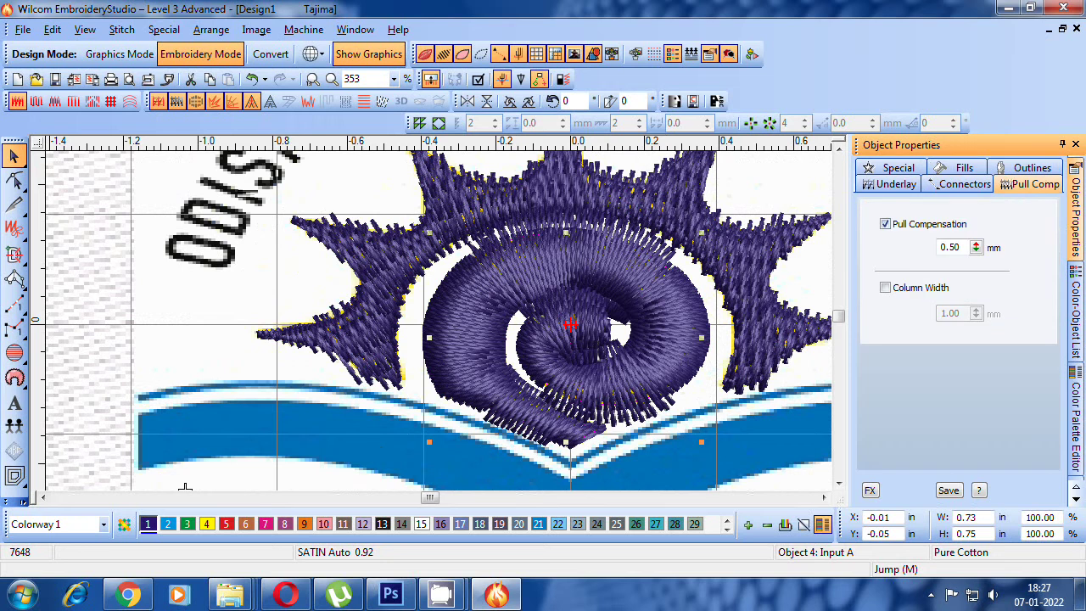
click(885, 224)
key(shift+z)
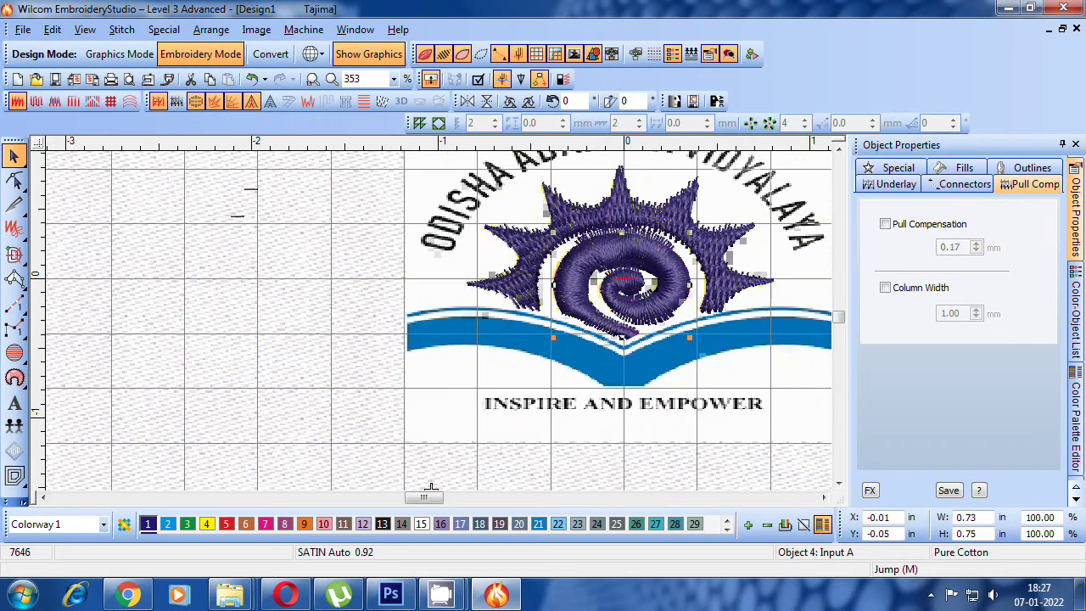
key(Escape)
key(shift+z)
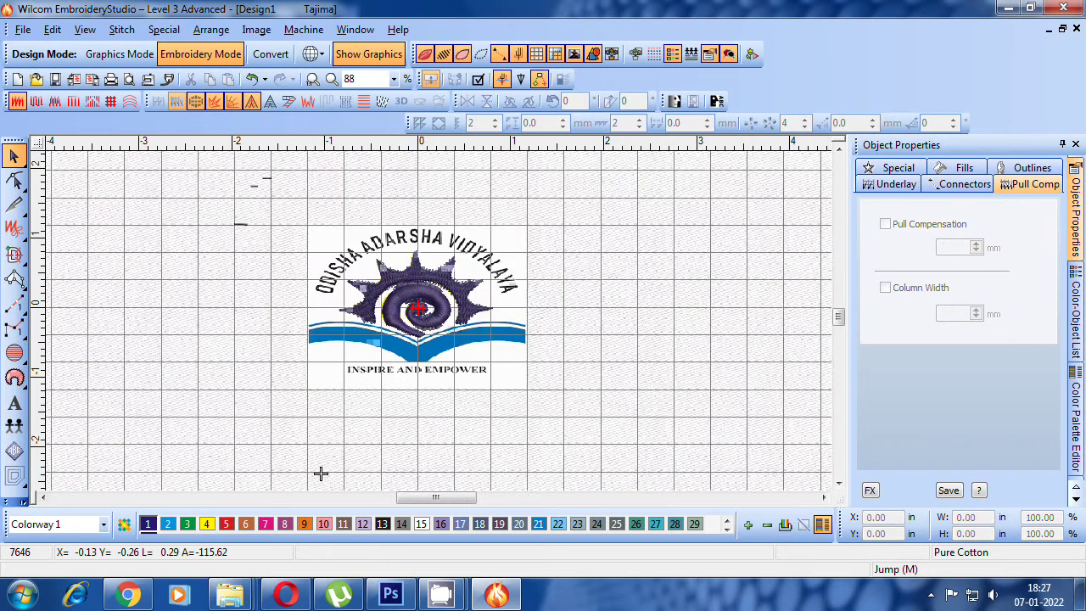
key(z)
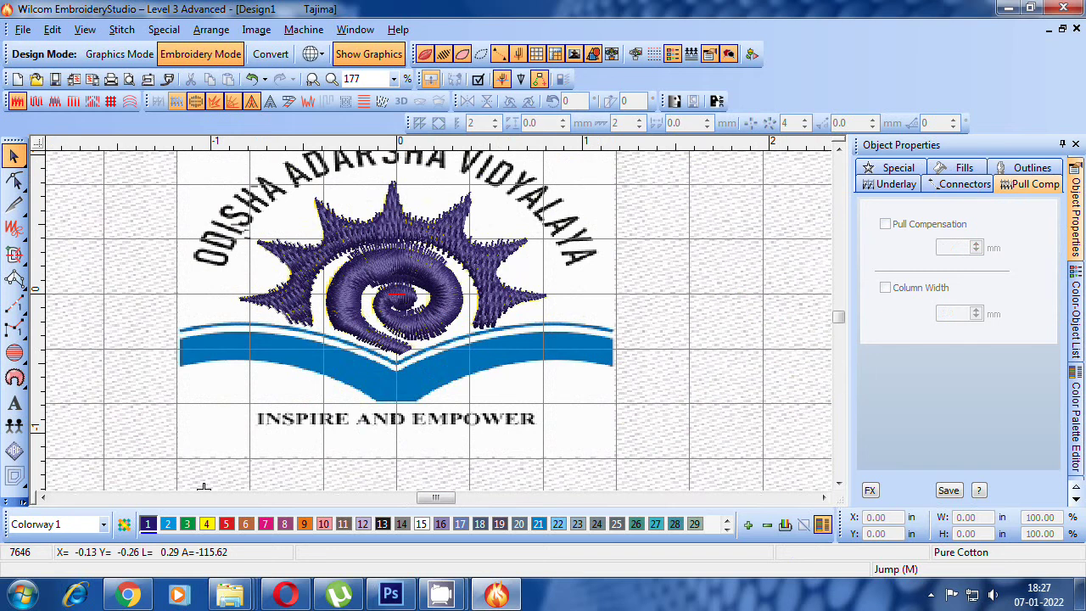
- Hide the stitches to compare the ray and spiral outlines with the artwork, and show the stitches again
key(shift+s)
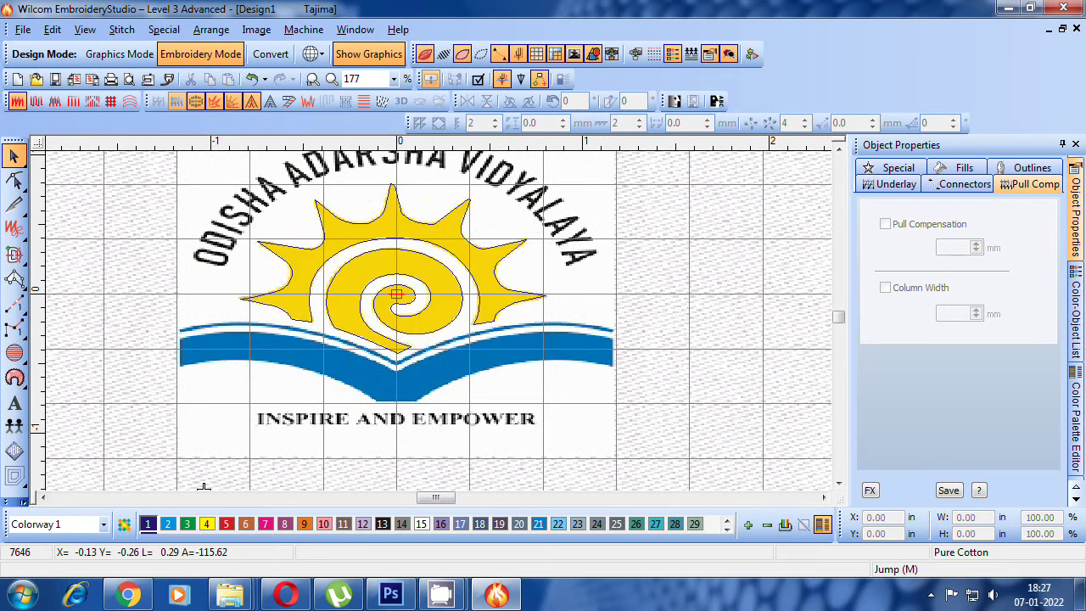
key(s)
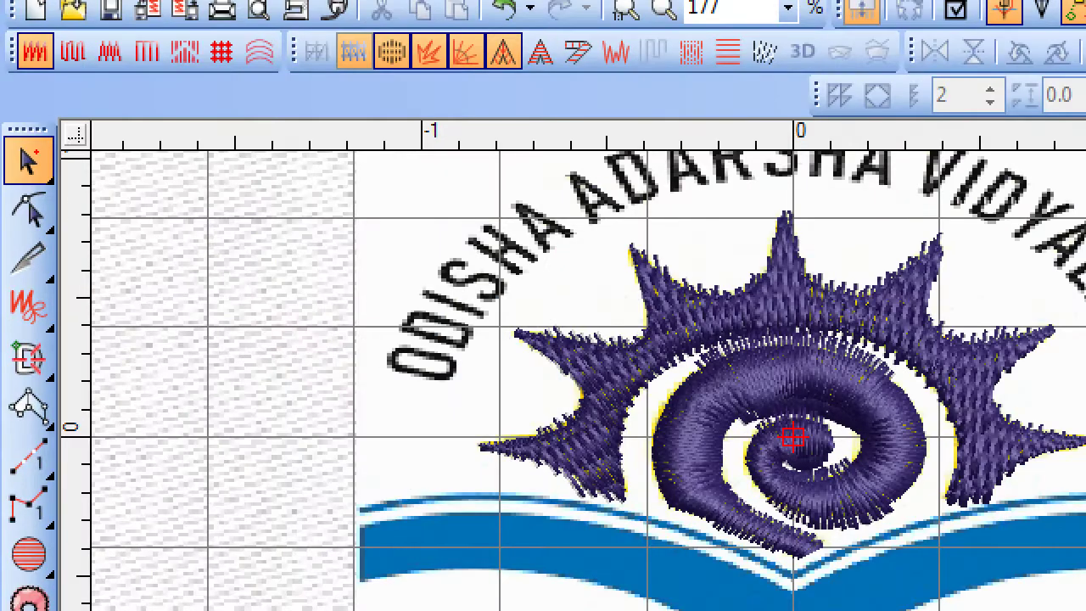
drag(35, 152, 156, 151)
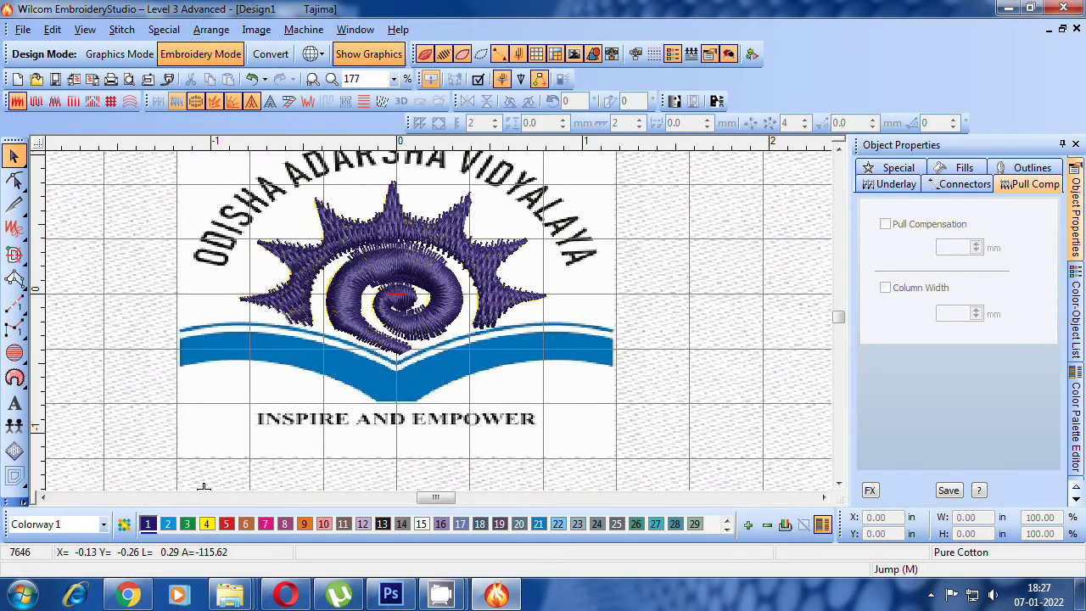
- Recolor the rays and the spiral with yellow color 4 and clear the selection
key(Tab)
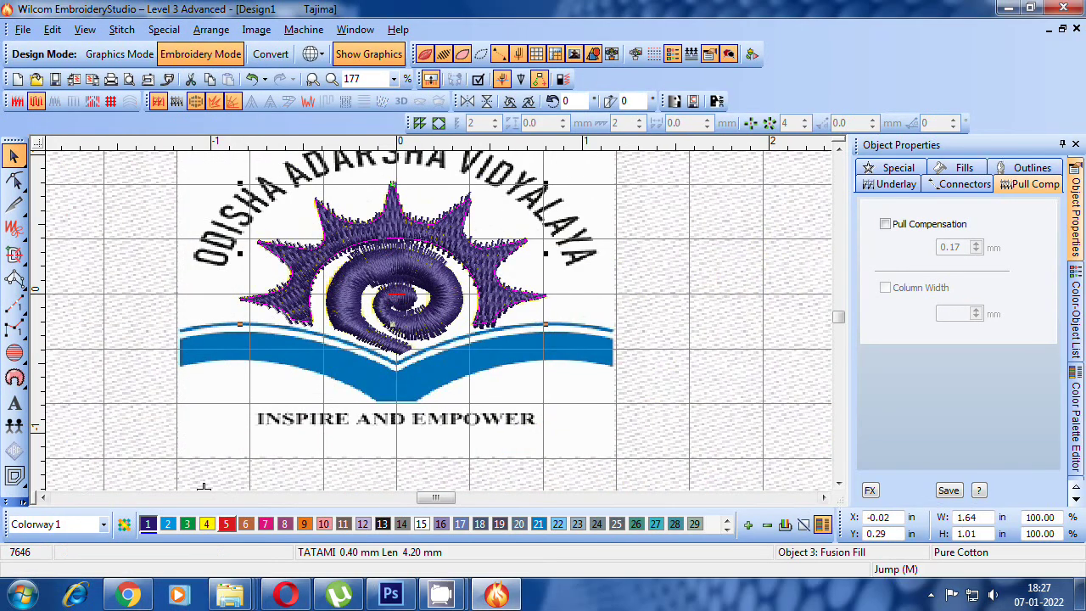
click(206, 523)
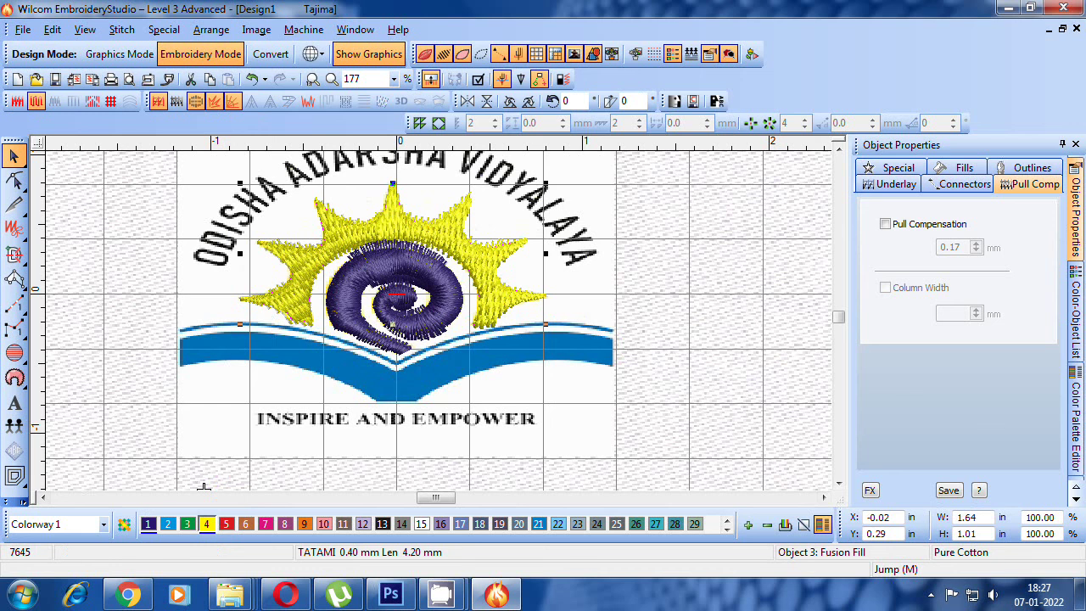
key(Tab)
click(206, 523)
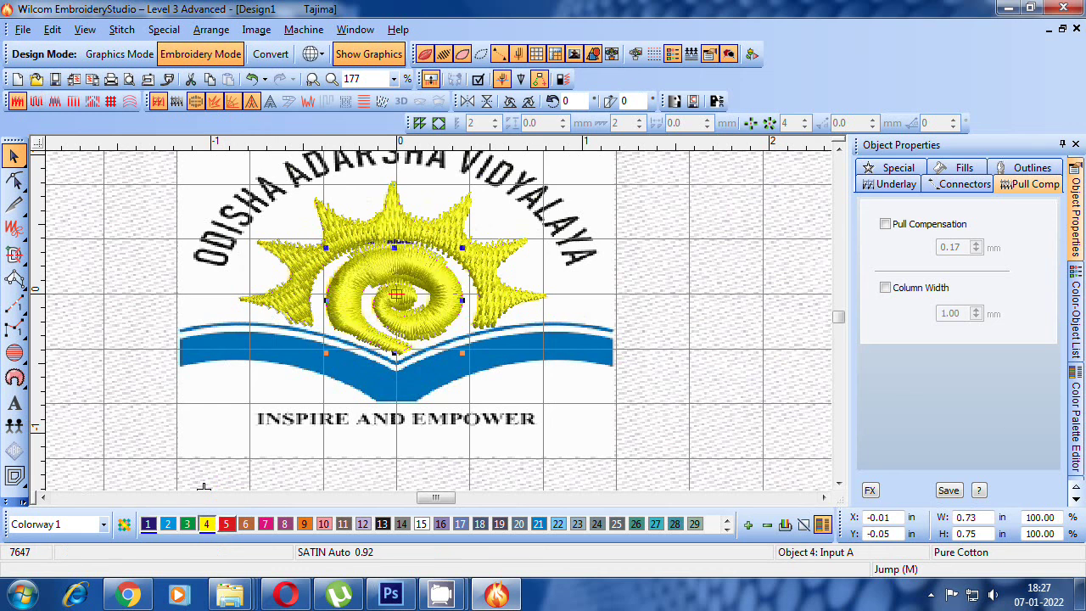
key(Escape)
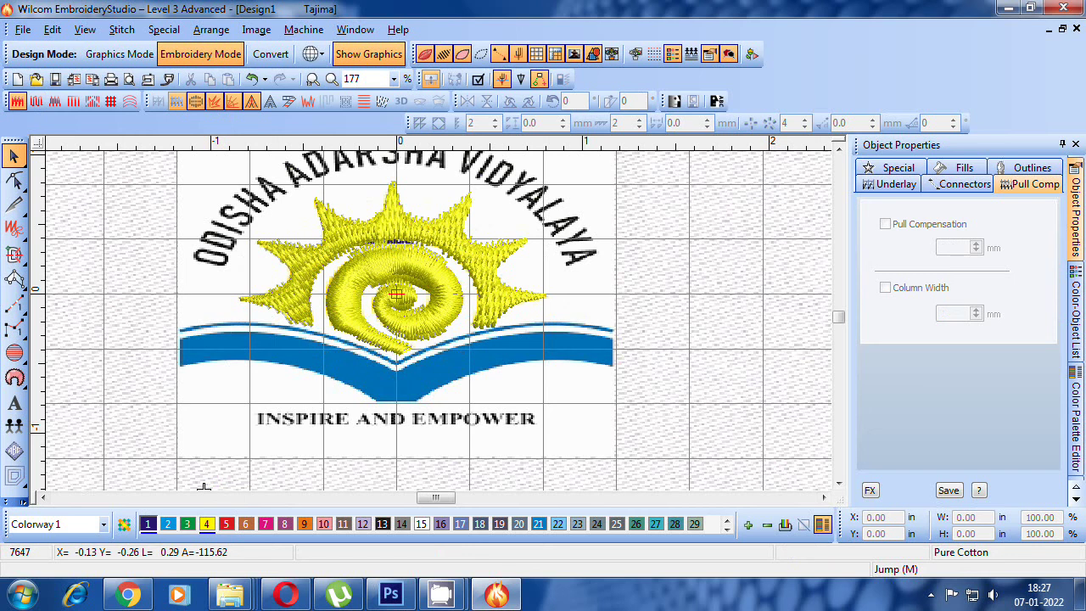
- Examine the rays' and spiral's stitches and the connection between them with TrueView off, restore TrueView, and review the blue book below
key(t)
key(z)
key(z)
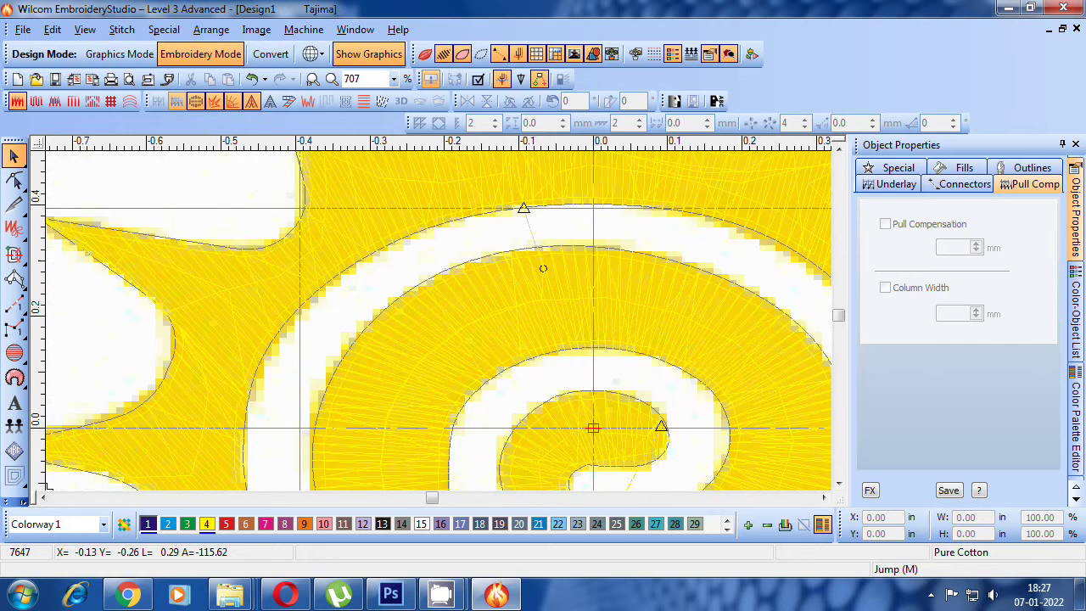
key(shift+z)
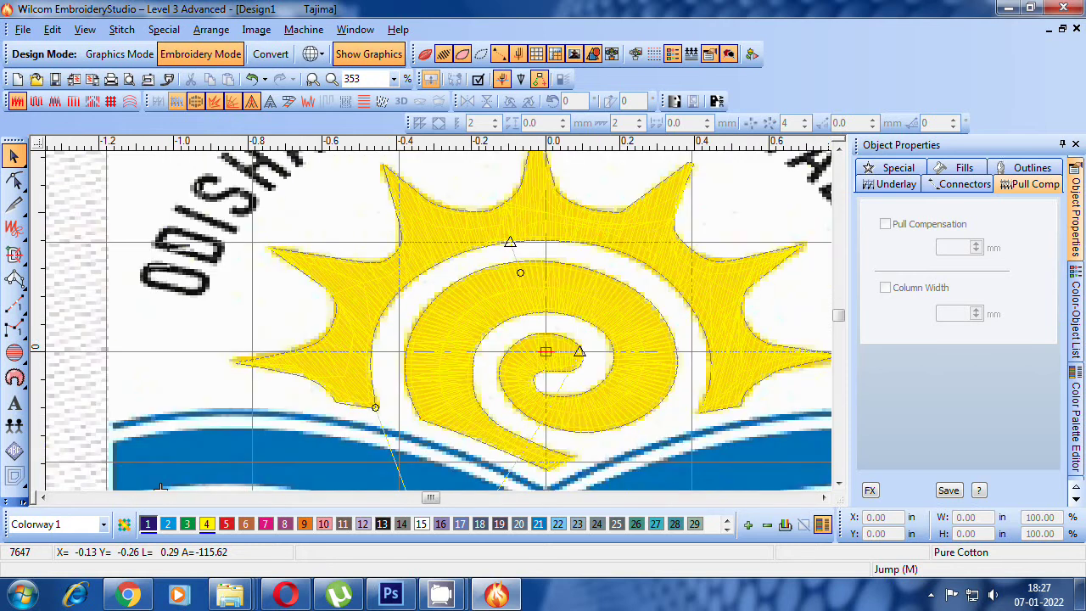
key(t)
key(shift+z)
key(shift+z)
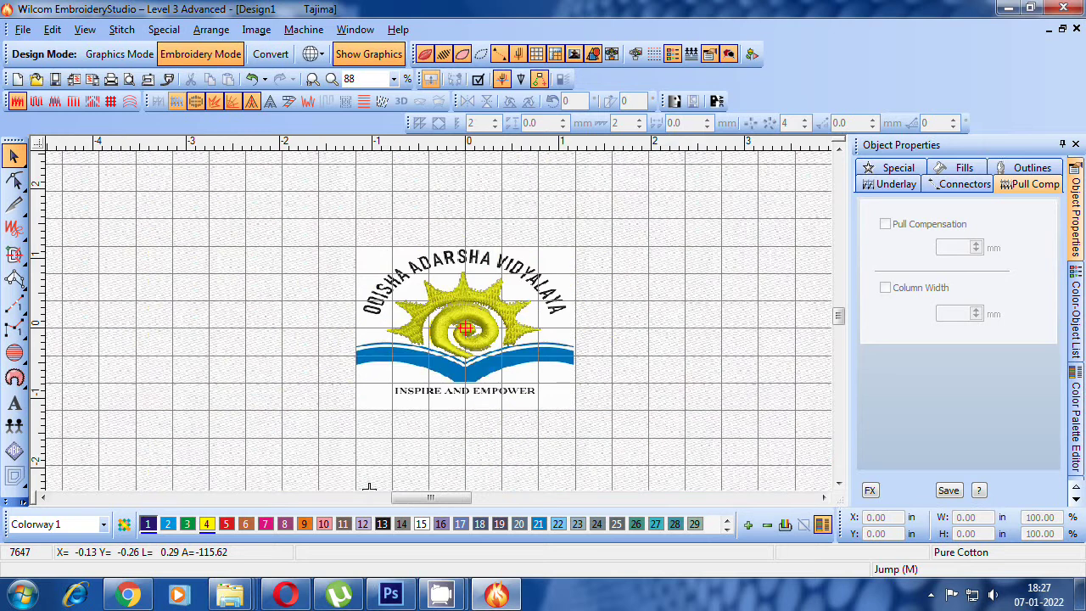
key(z)
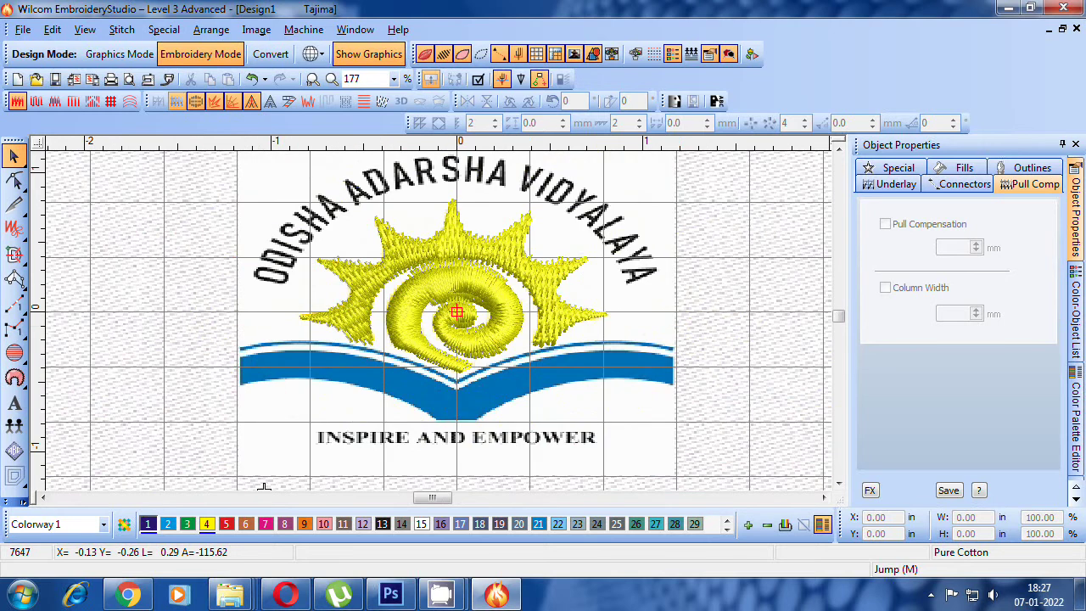
key(z)
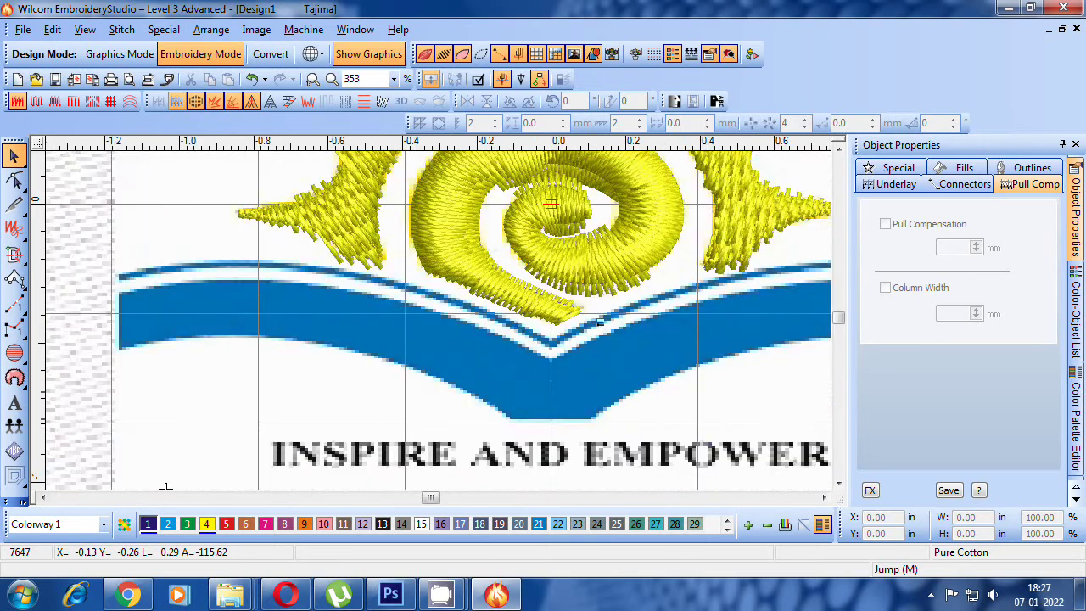
key(shift+z)
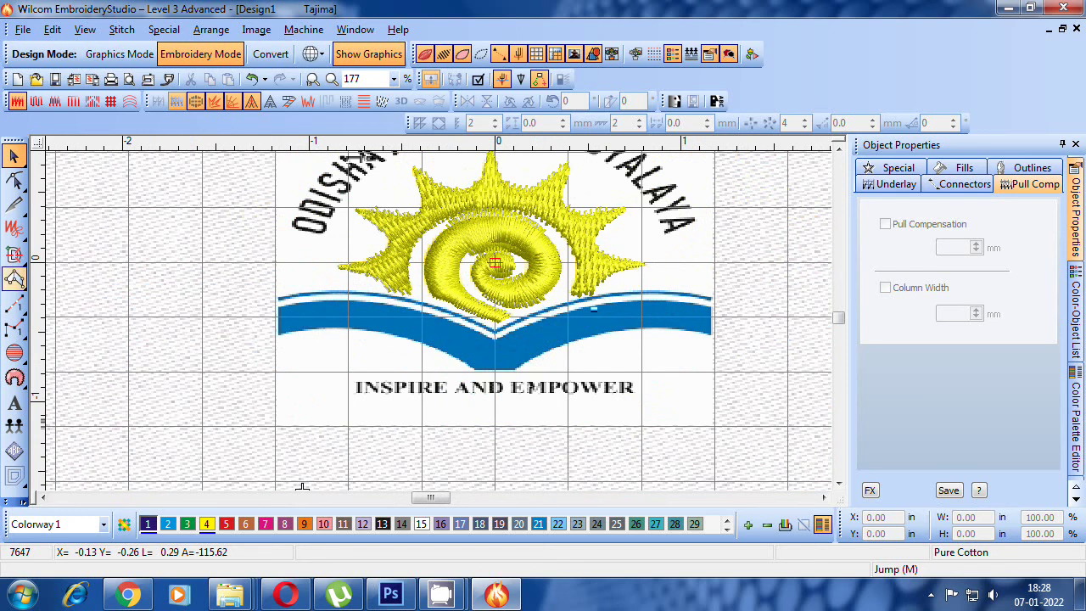
- Digitize the thin blue line above the book as a Triple Run from its left end through the center dip to its right end
key(a)
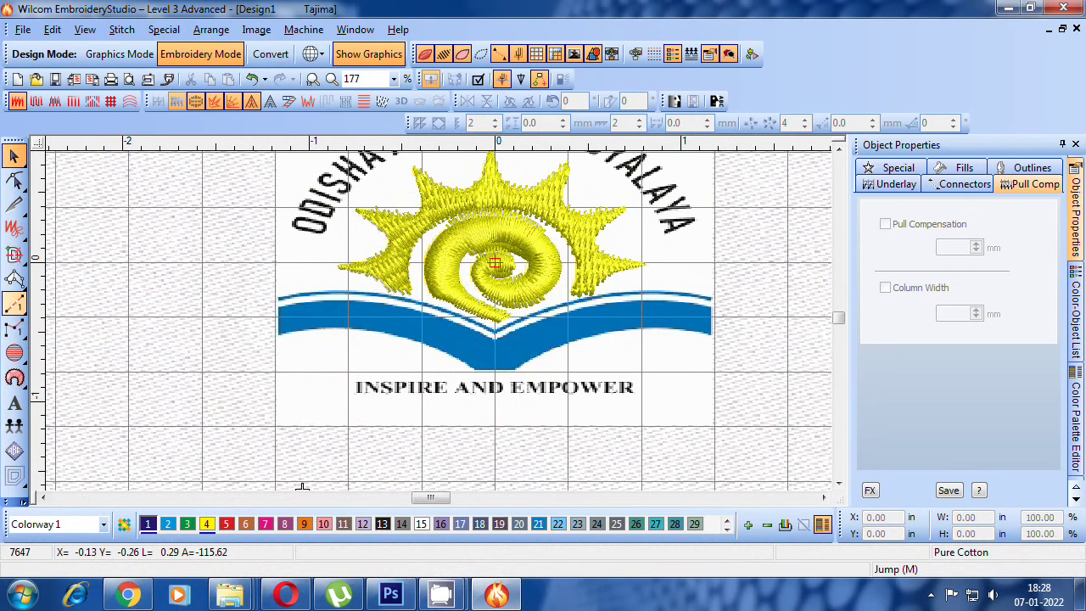
click(14, 303)
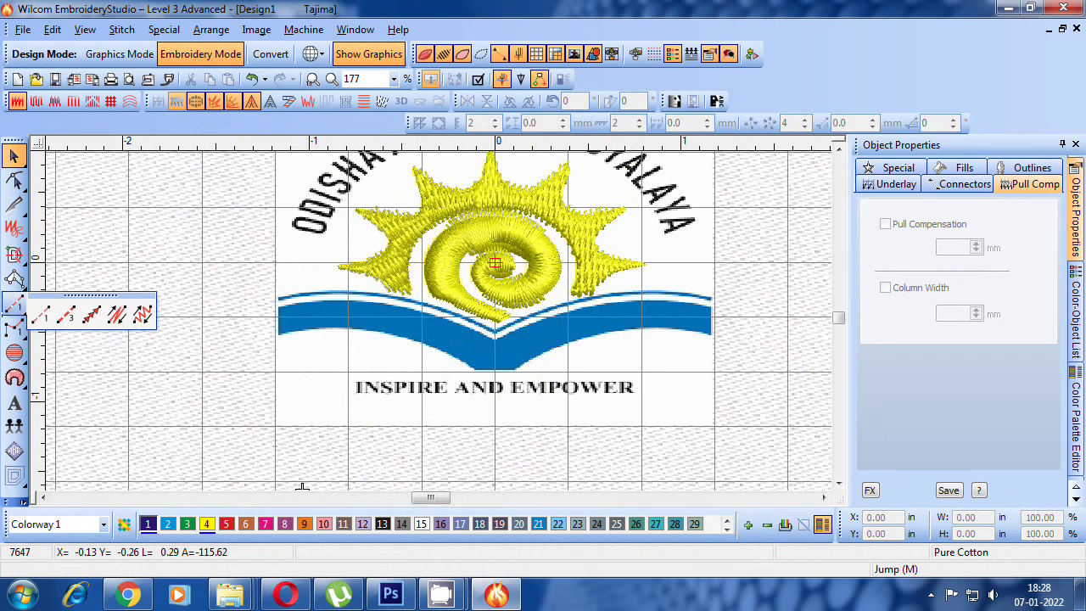
click(66, 315)
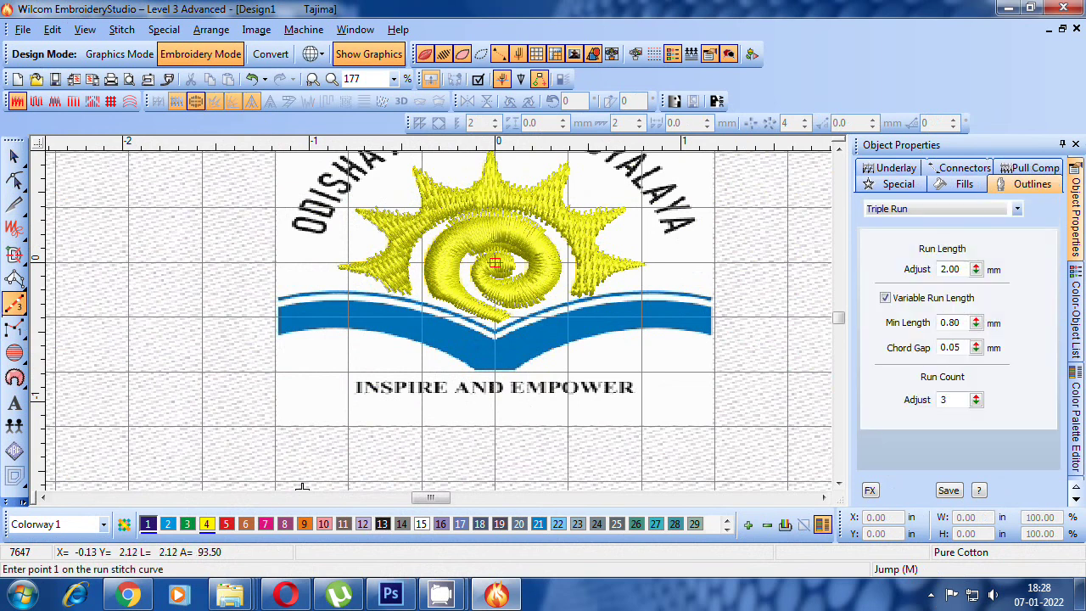
scroll(279, 299, up, 4)
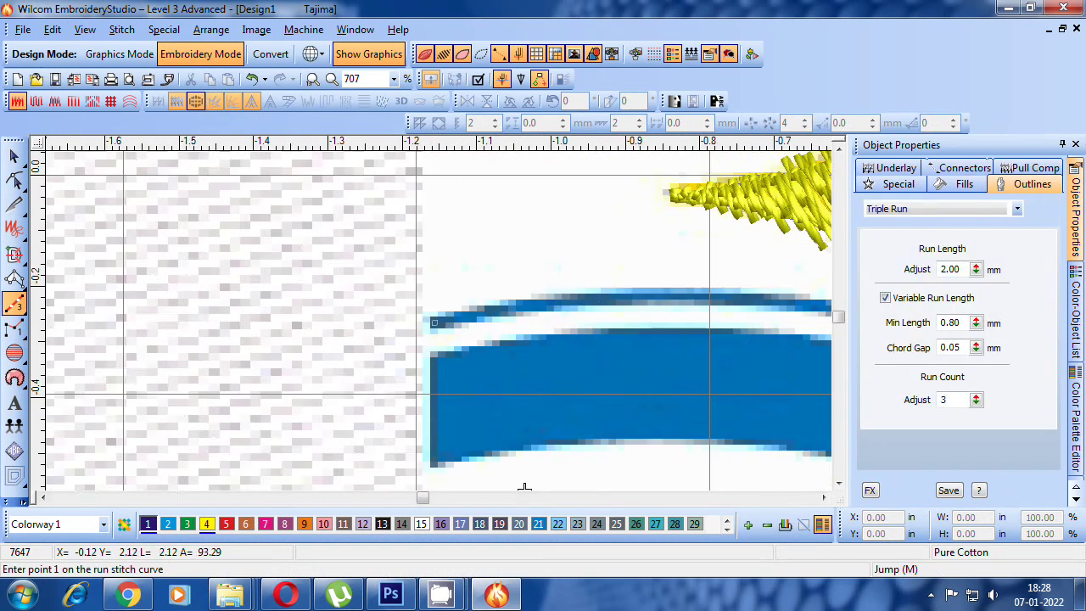
click(433, 322)
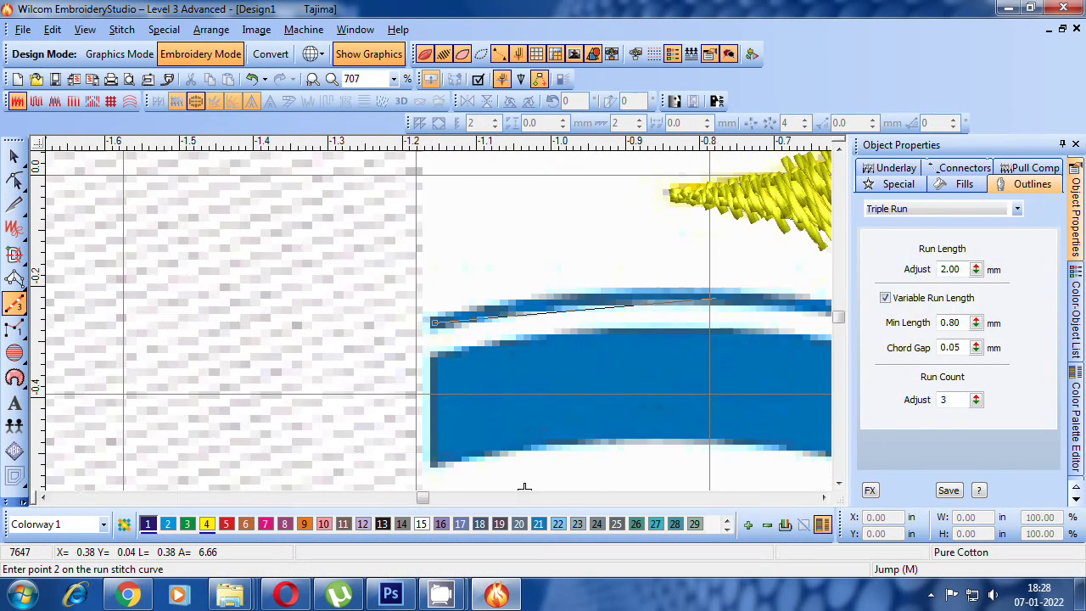
click(711, 301)
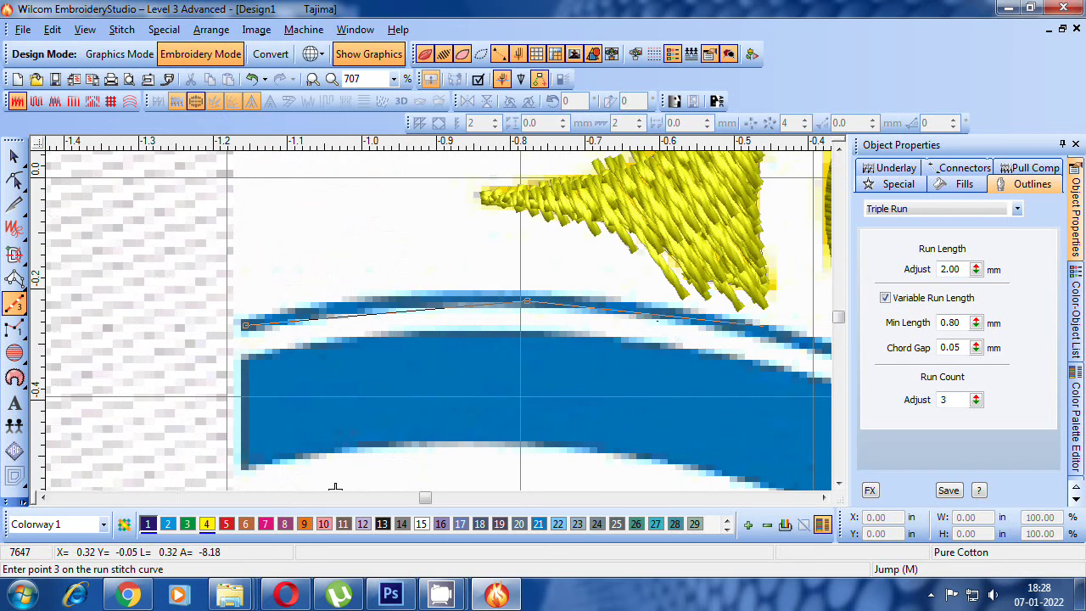
click(764, 326)
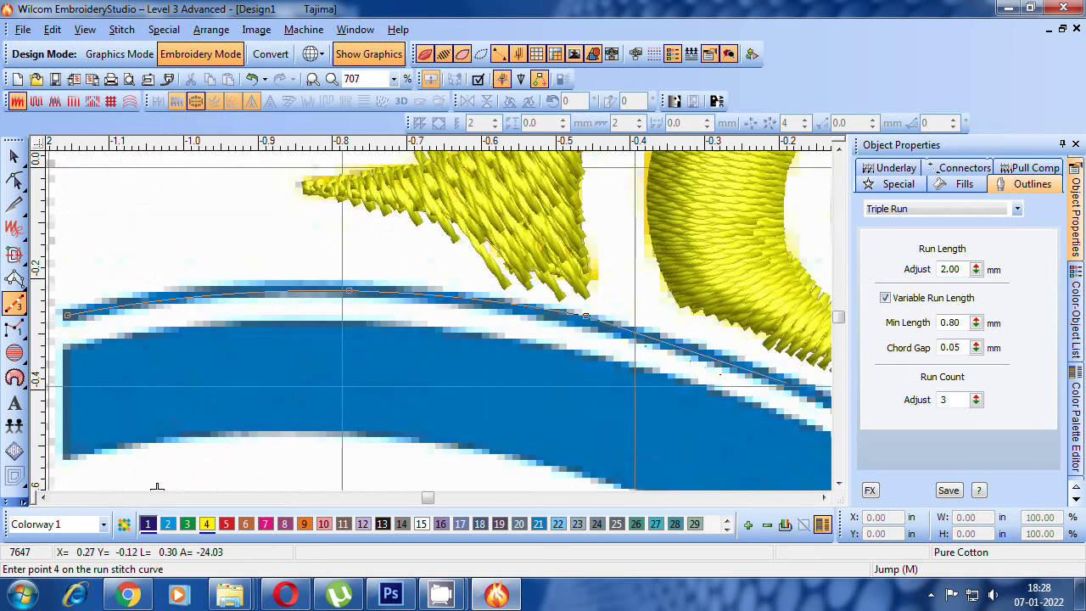
click(786, 384)
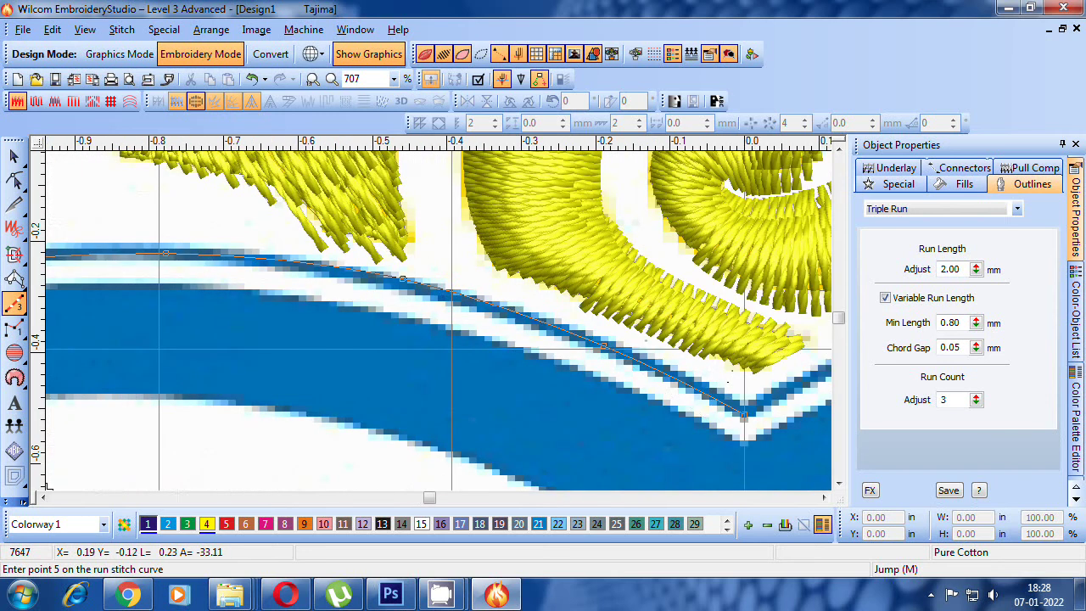
click(743, 416)
click(720, 336)
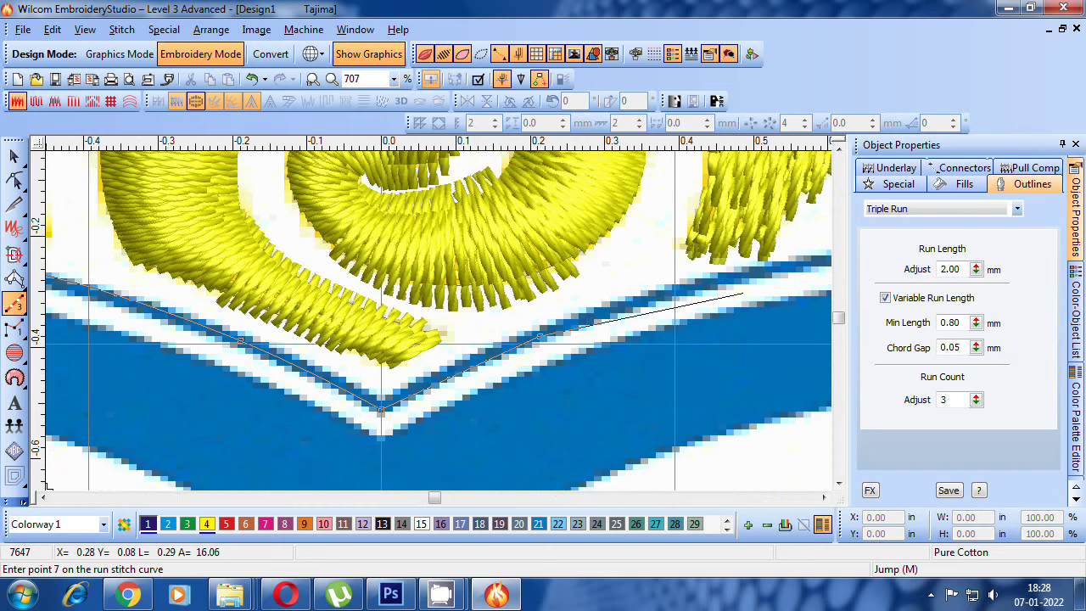
click(724, 282)
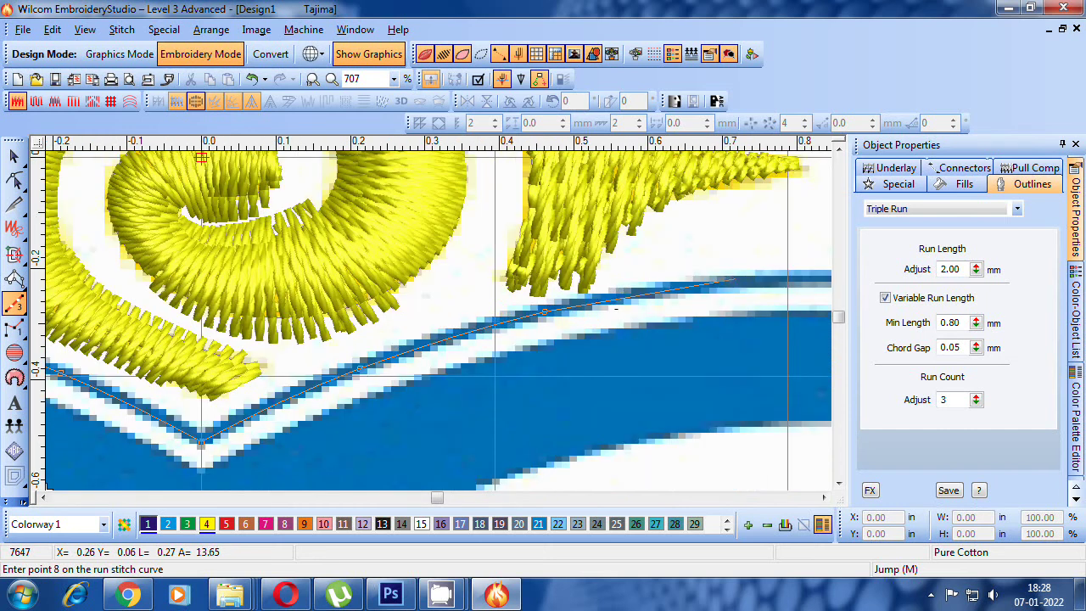
click(738, 285)
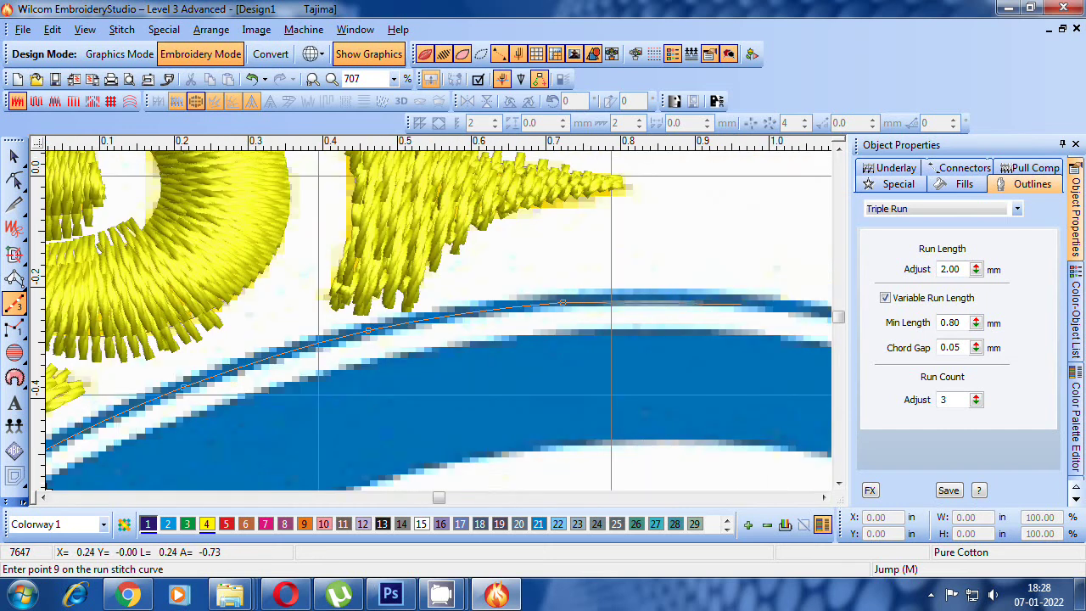
click(741, 303)
click(709, 324)
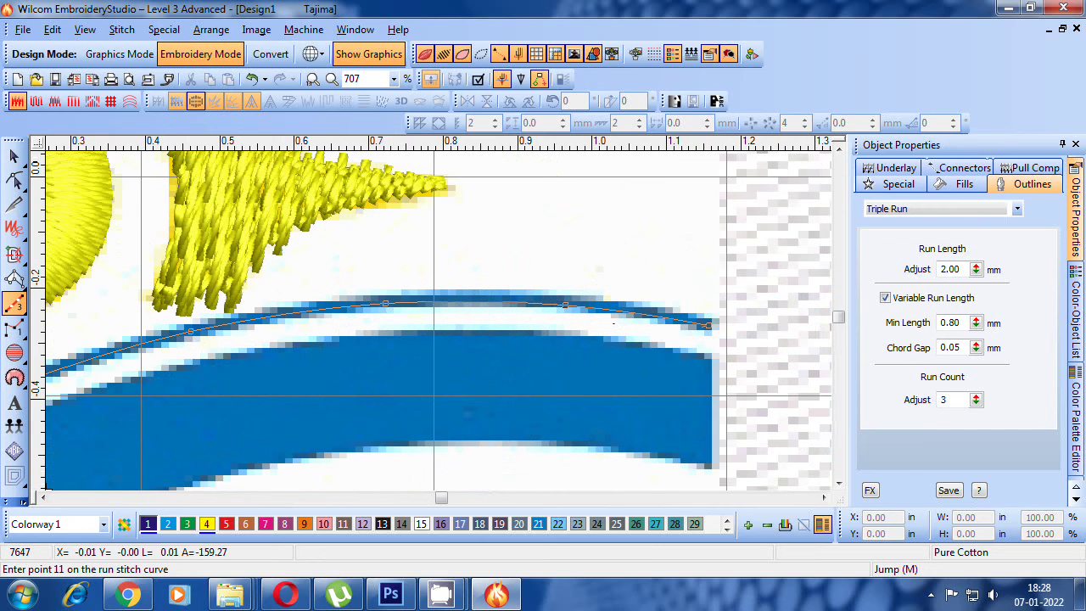
key(Return)
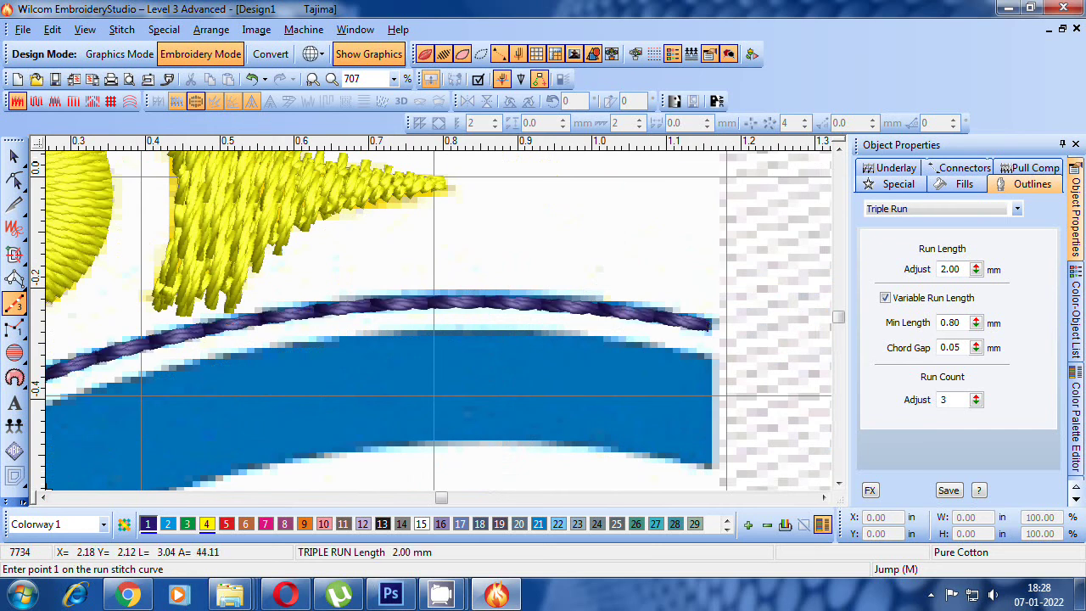
- Review the Triple Run line above the book against the whole logo and delete it
scroll(538, 353, down, 1)
scroll(404, 316, down, 3)
scroll(427, 324, up, 3)
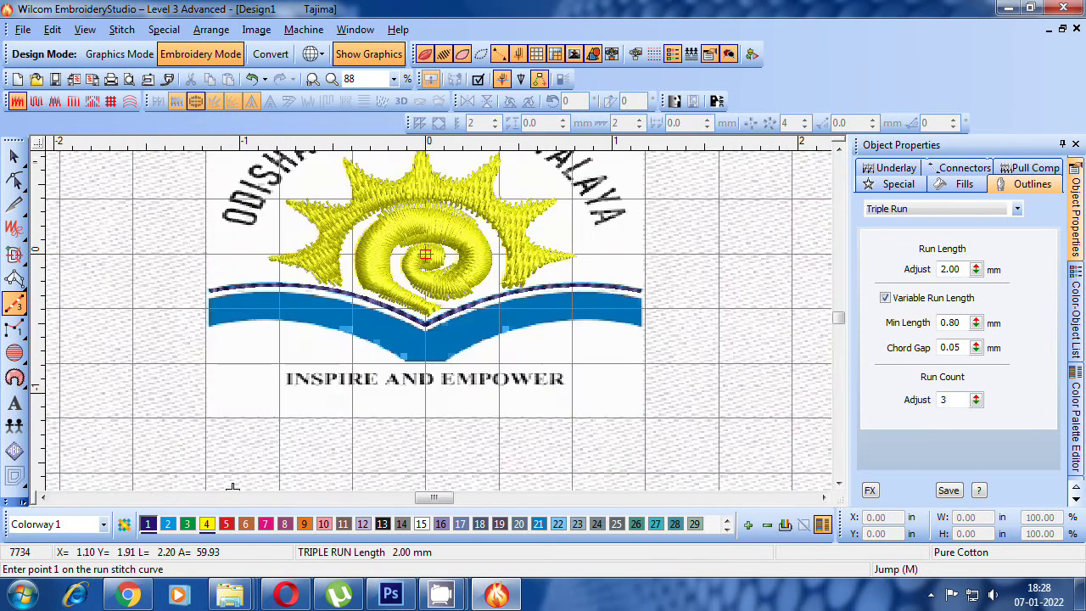
scroll(436, 314, down, 1)
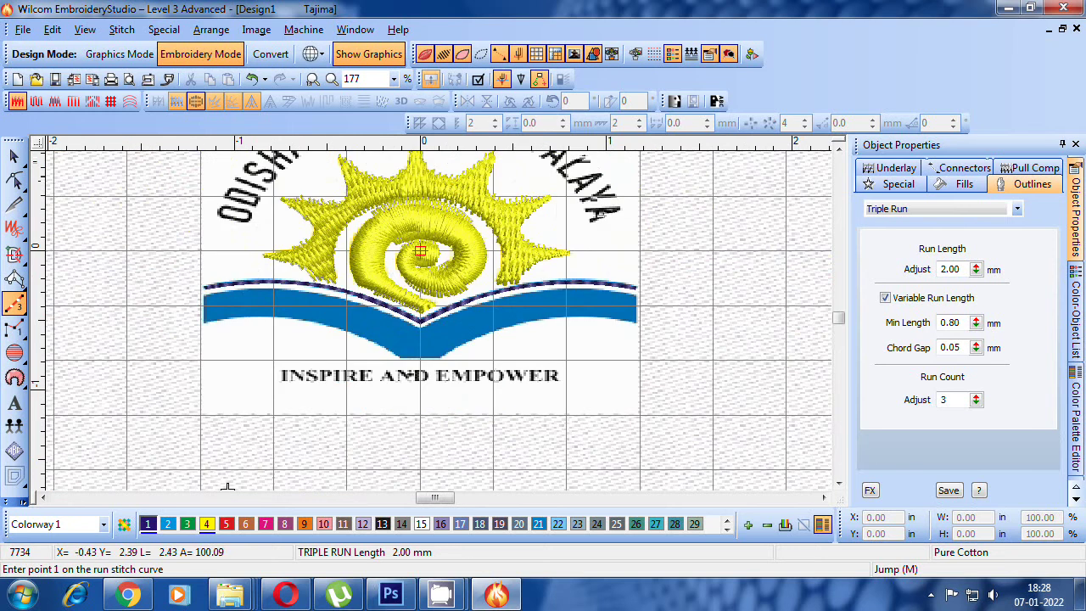
key(z)
key(shift+z)
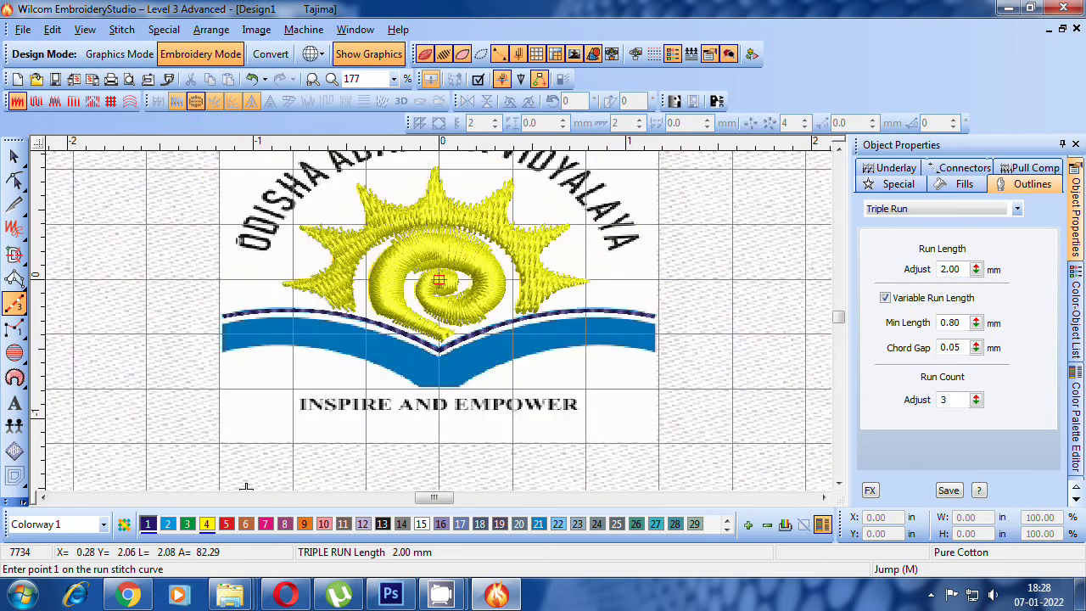
key(Escape)
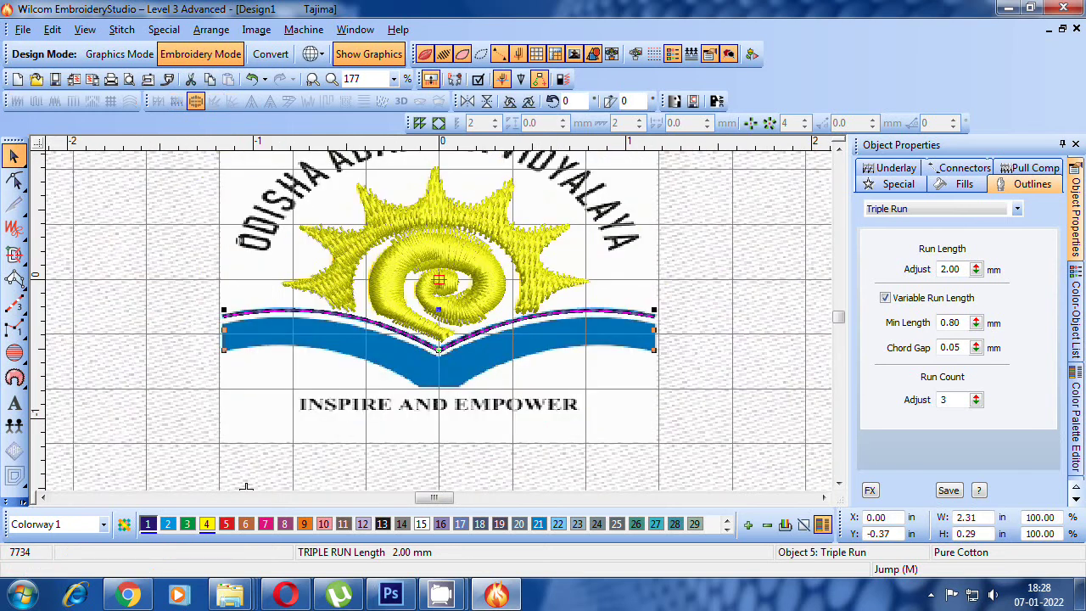
key(Delete)
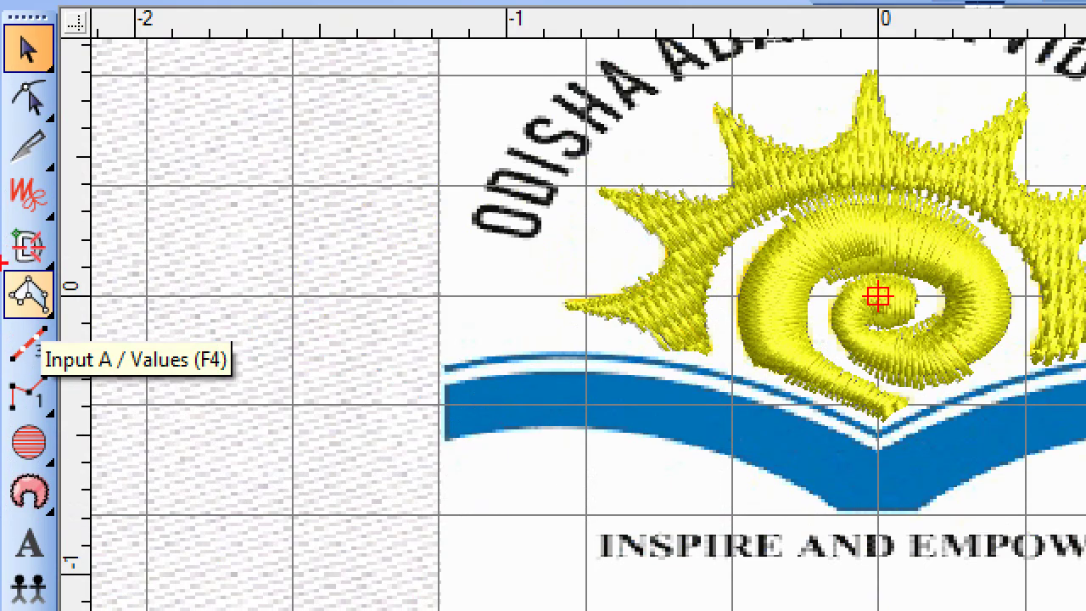
- Digitize the thin blue line above the book as an Input C Satin column from its left end through the center dip to its right end
drag(47, 321, 118, 284)
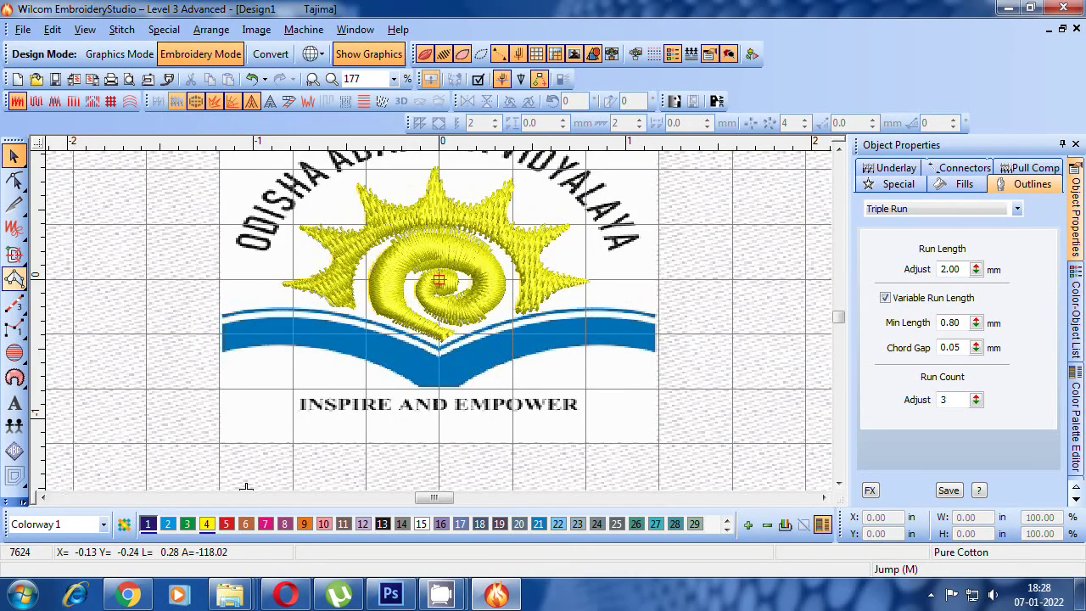
click(15, 279)
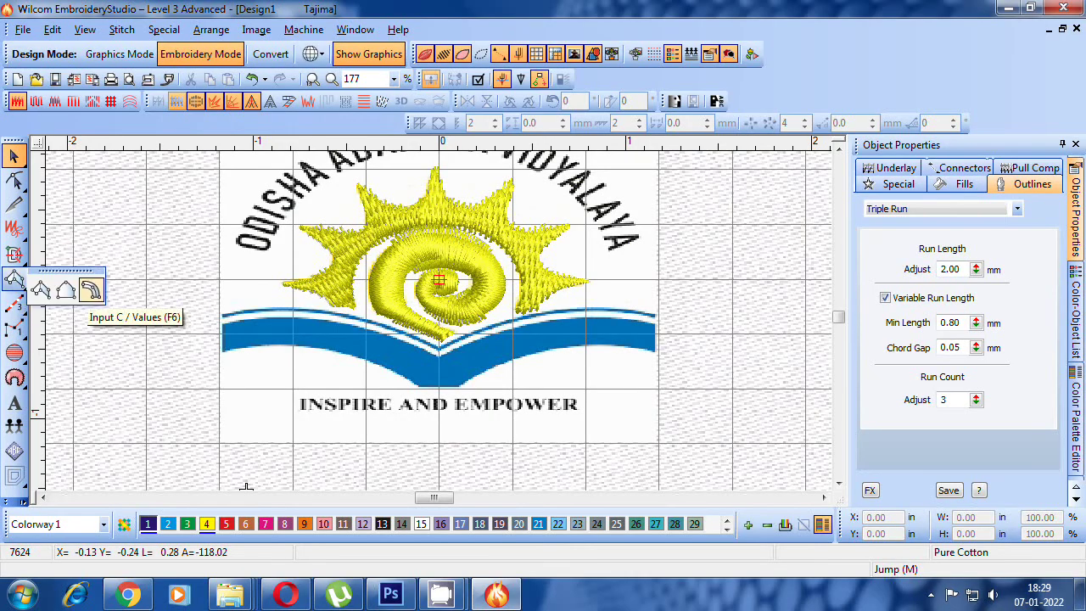
click(92, 290)
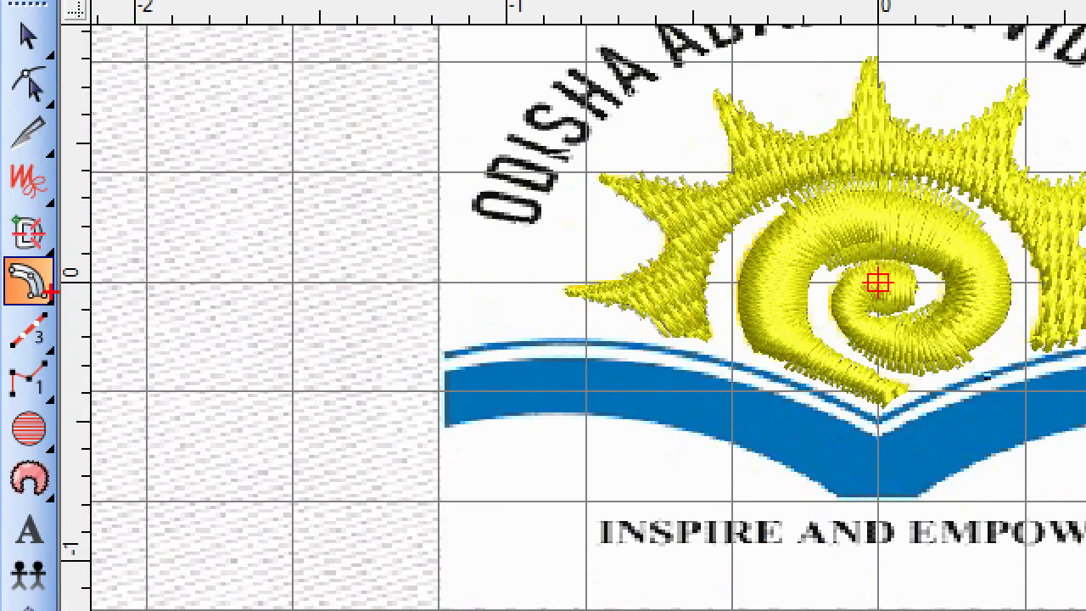
mouse_move(29, 280)
mouse_down()
mouse_move(116, 277)
mouse_move(141, 248)
mouse_up()
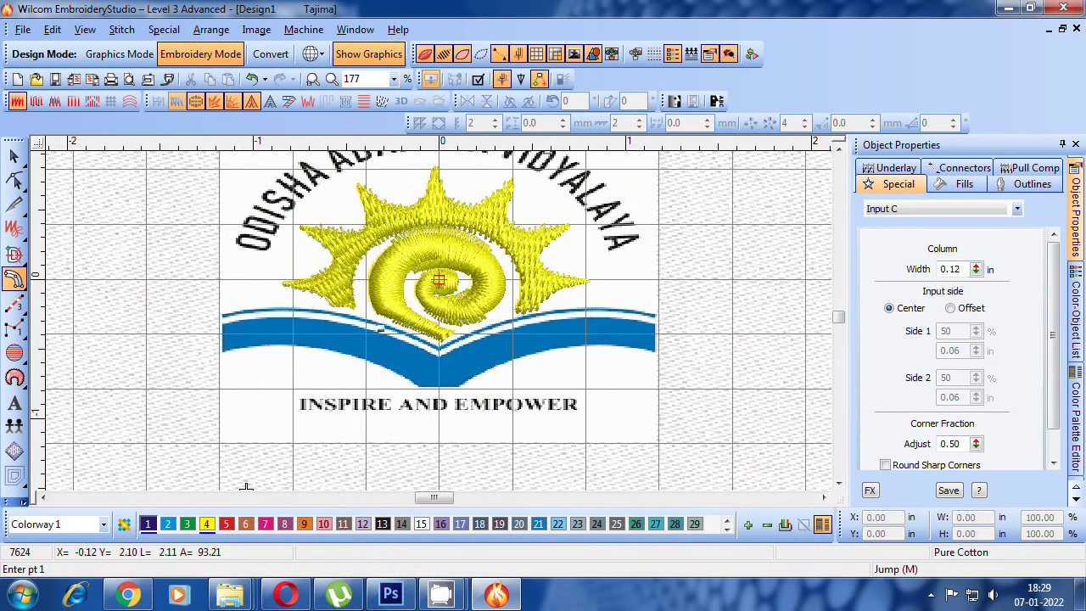
click(225, 314)
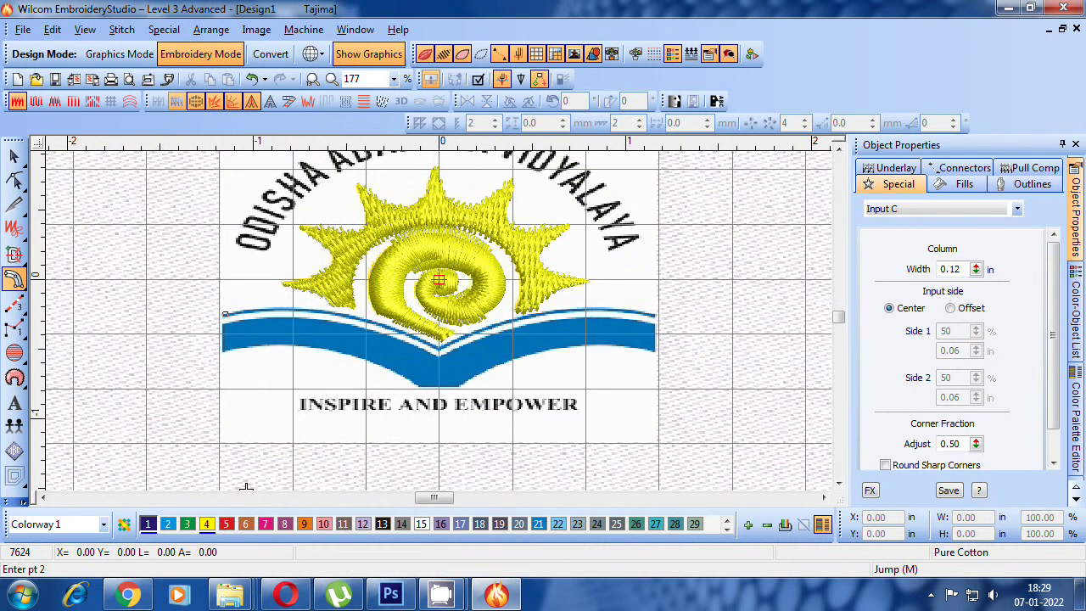
click(321, 312)
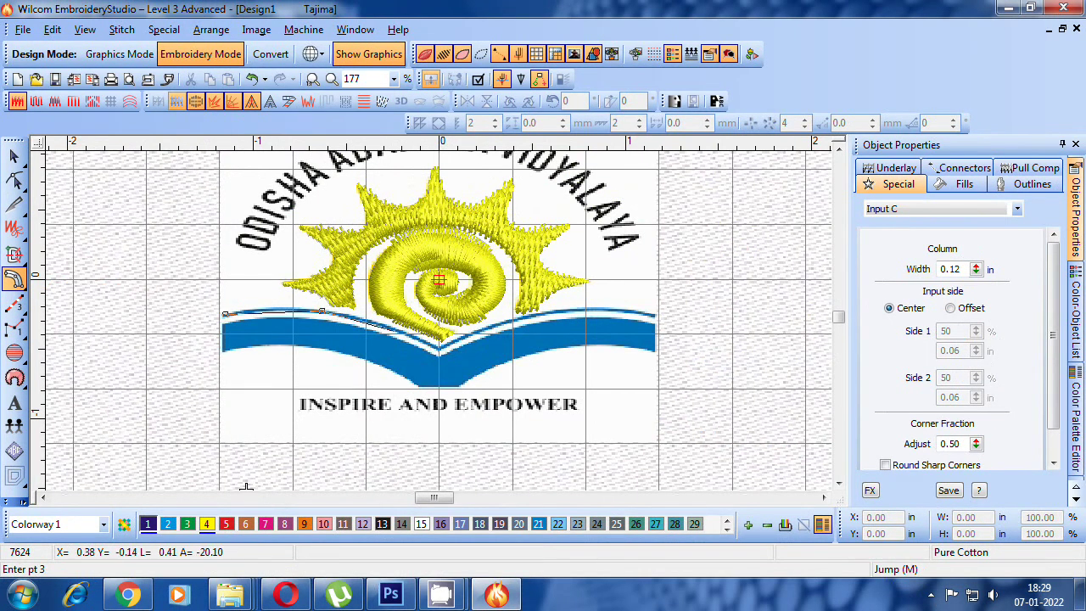
click(403, 330)
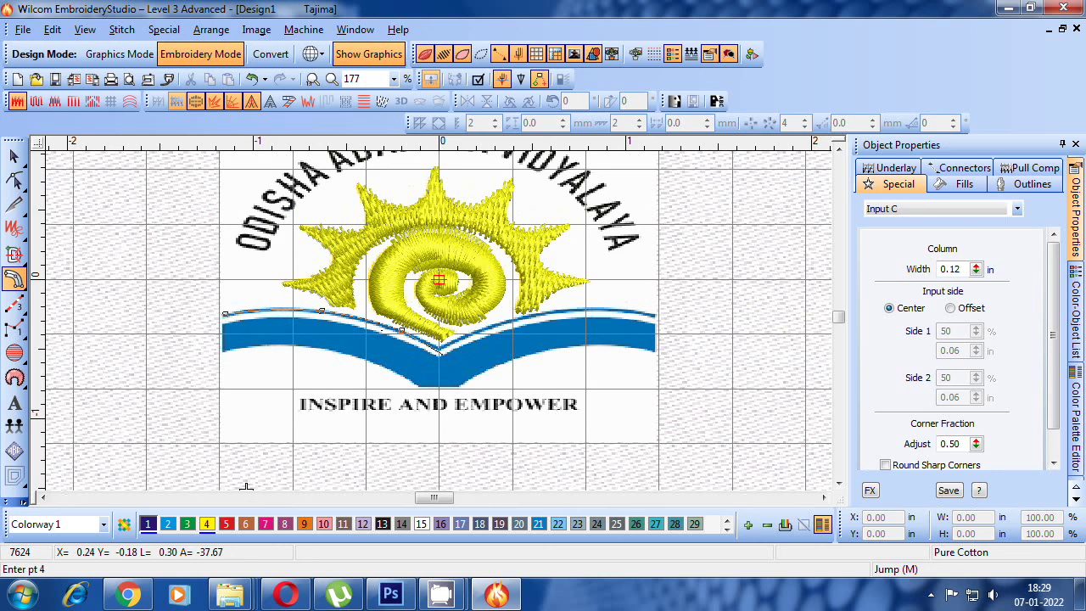
click(439, 348)
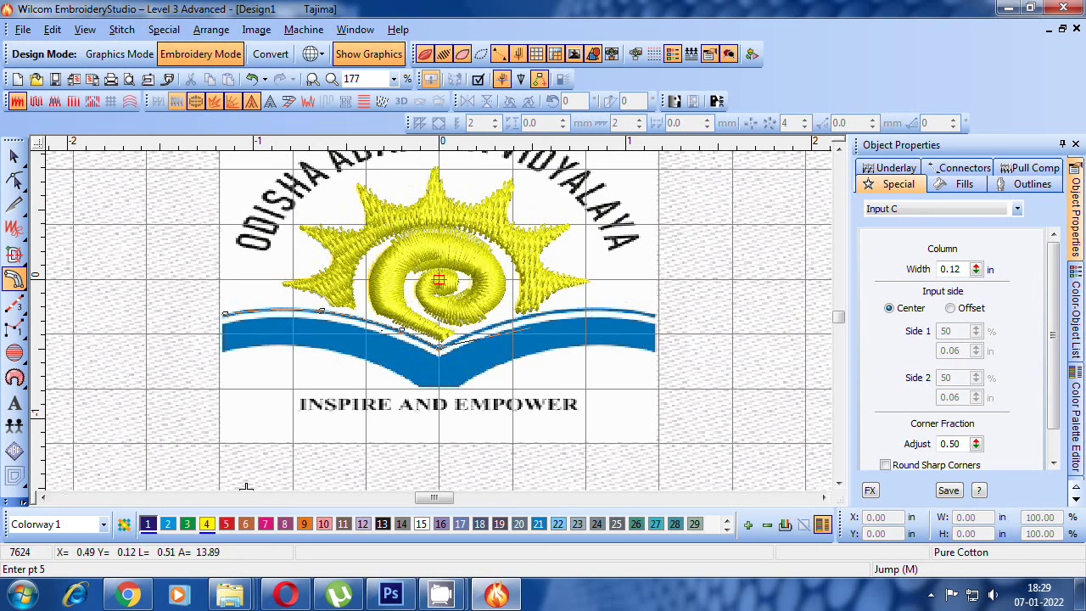
click(512, 319)
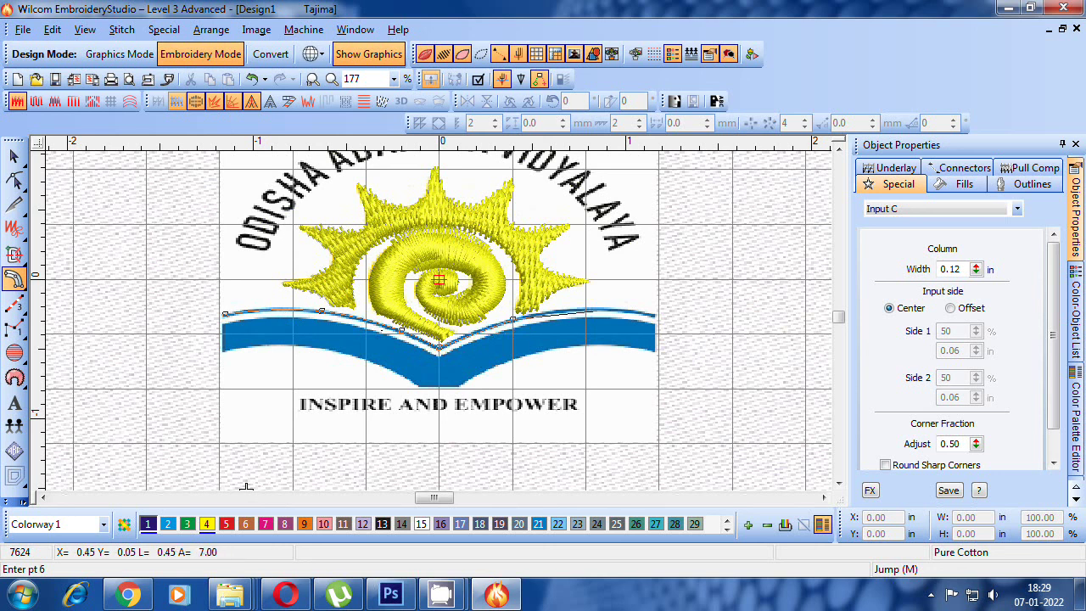
click(654, 314)
key(Return)
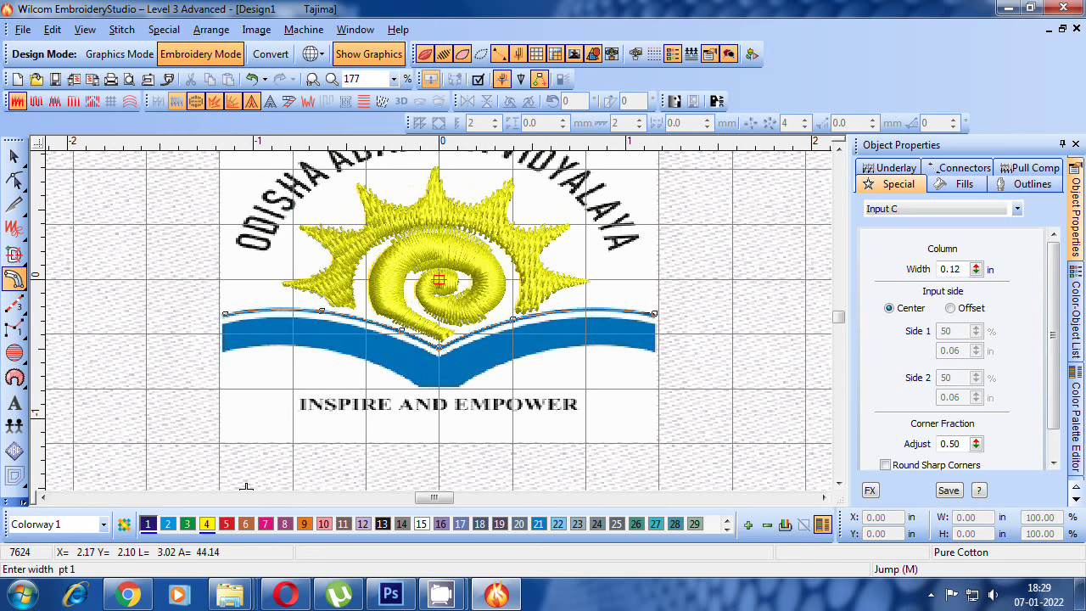
key(Return)
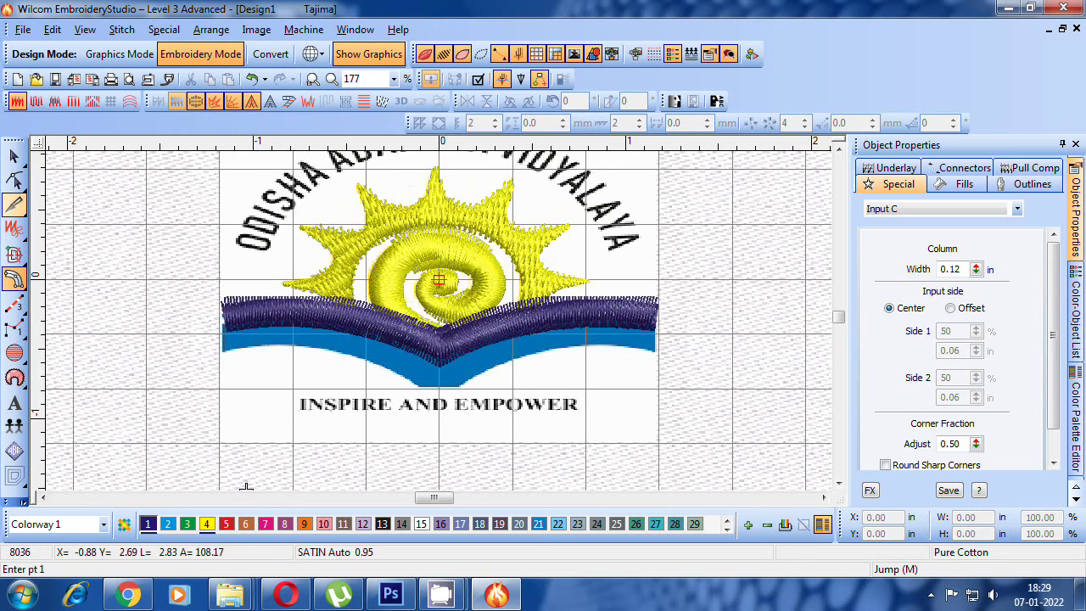
key(Escape)
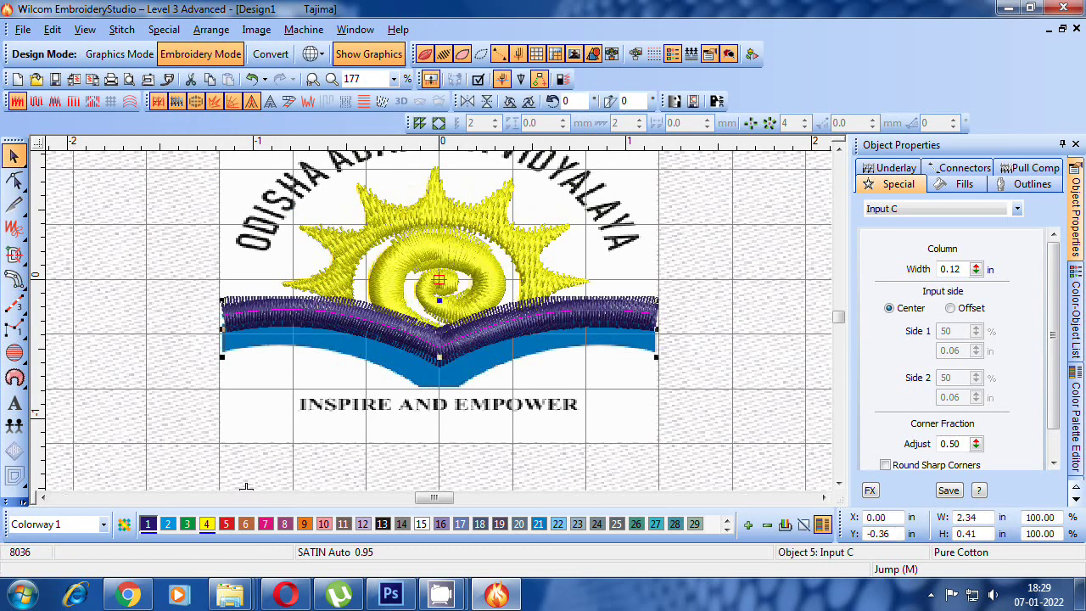
- Set the width of the Input C column above the book to 0.03 in and deselect it
right_click(496, 326)
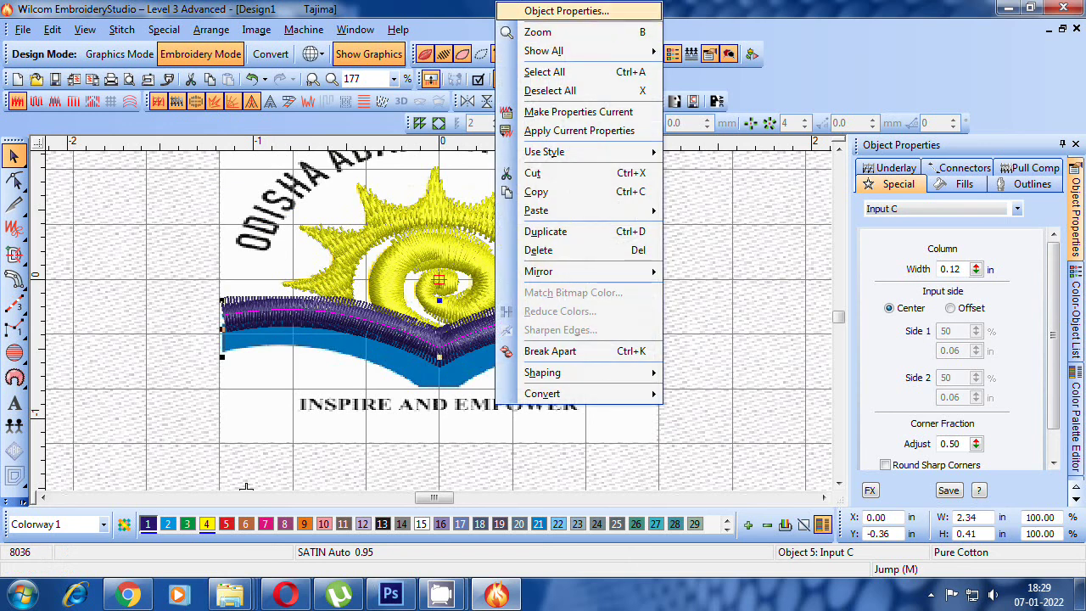
key(Escape)
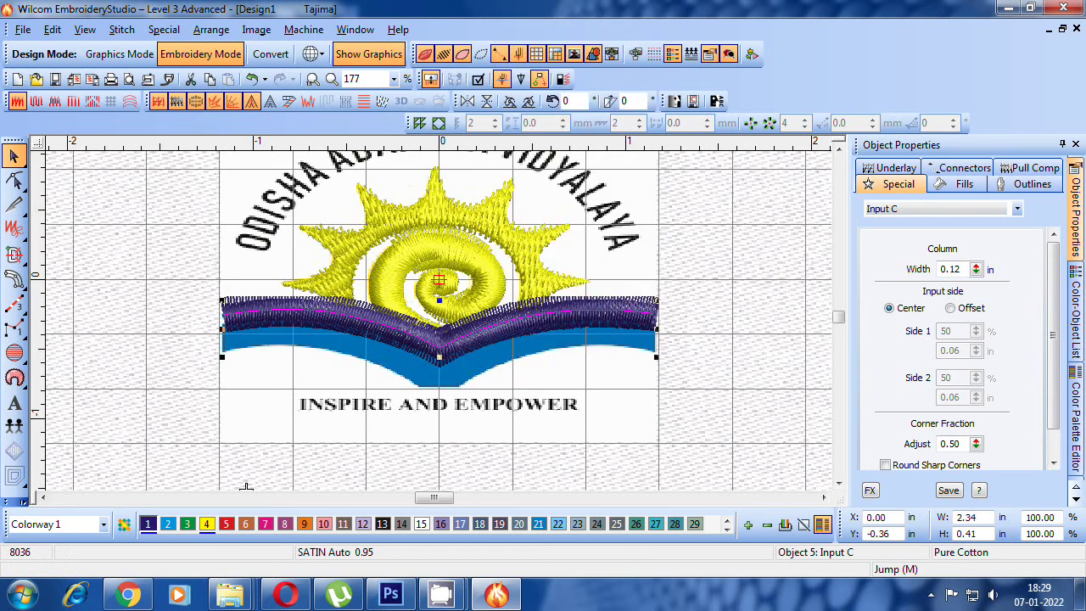
drag(962, 268, 948, 269)
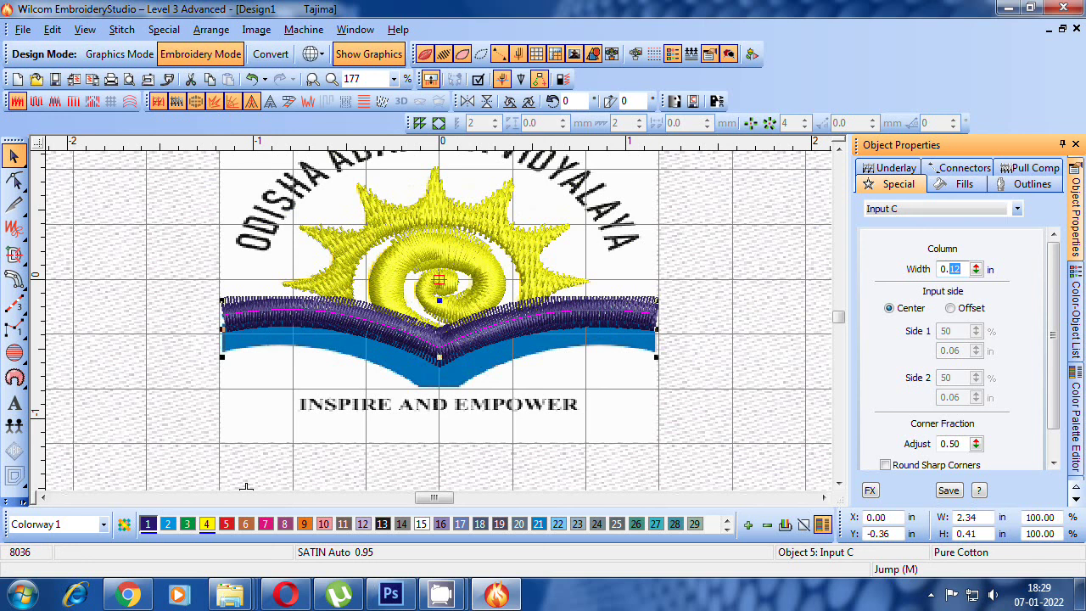
text(03)
key(Return)
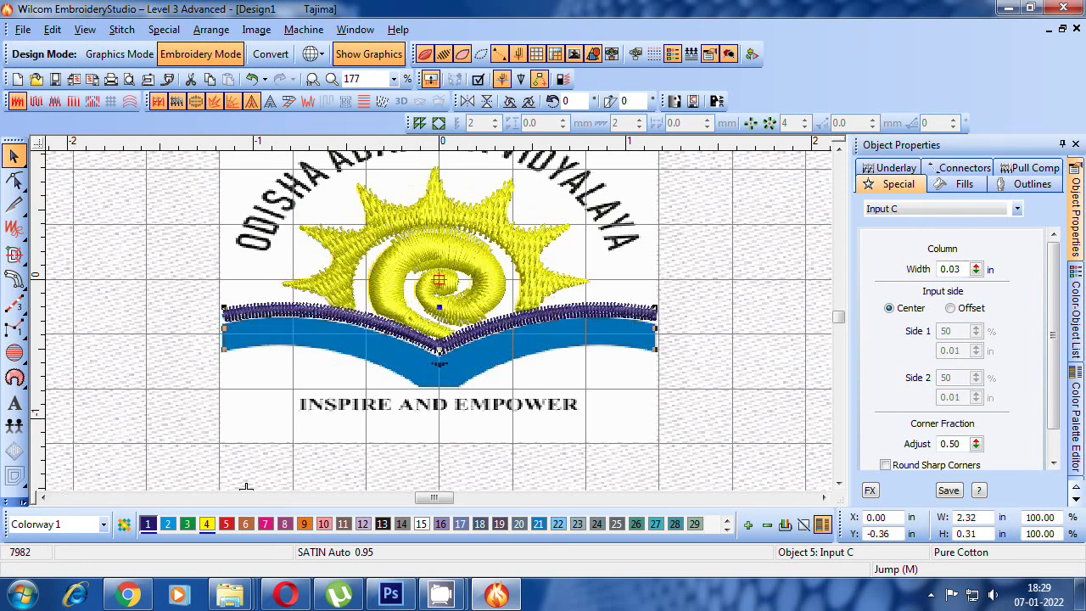
key(Escape)
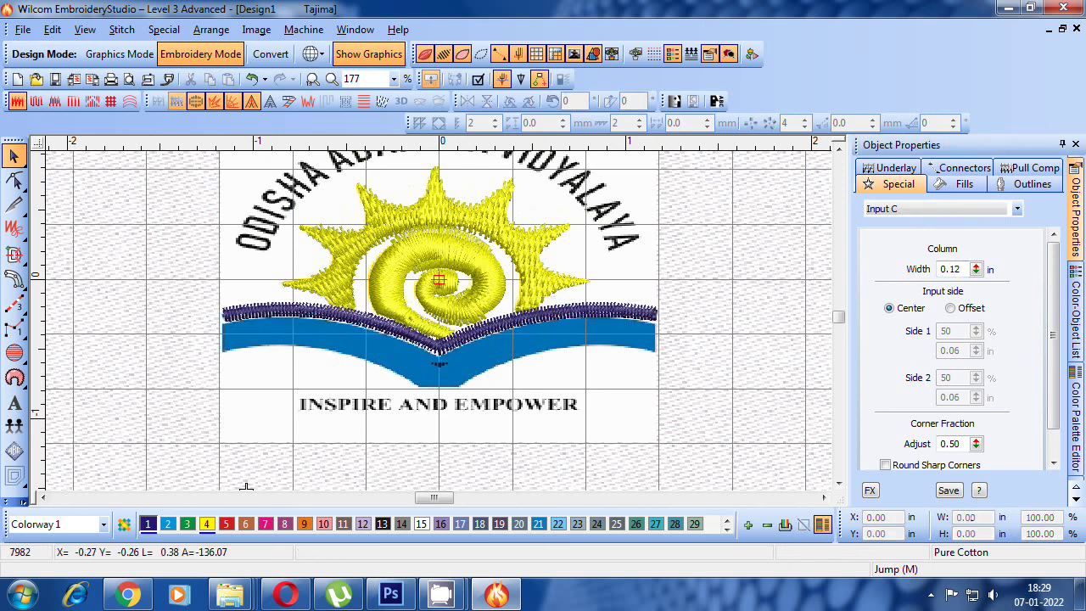
- Turn off pull compensation for the Input C column above the book, deselect it and check its stitches up close
key(Tab)
key(Escape)
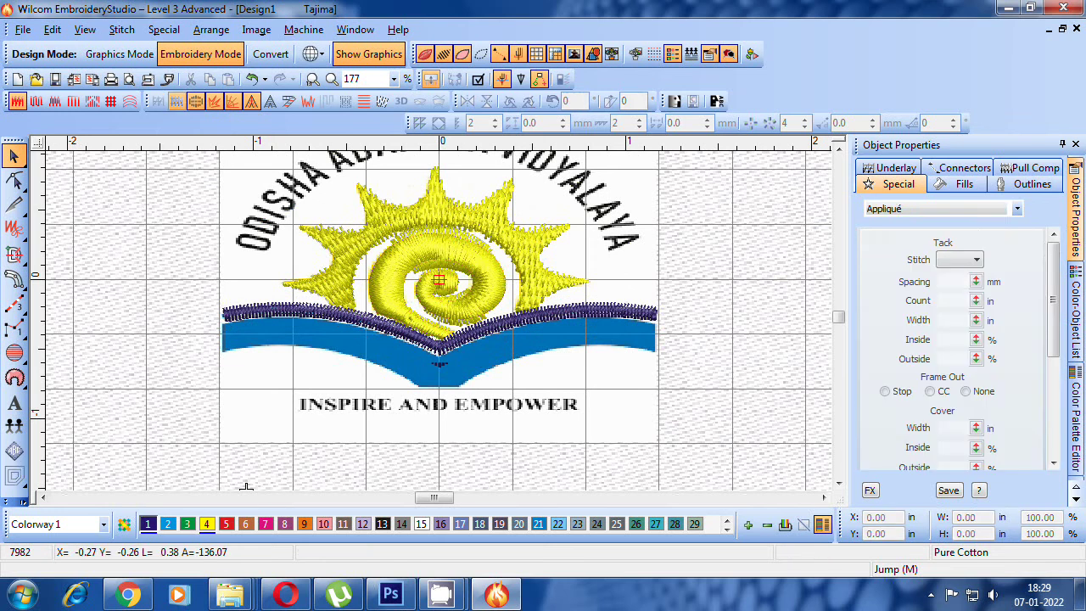
key(Tab)
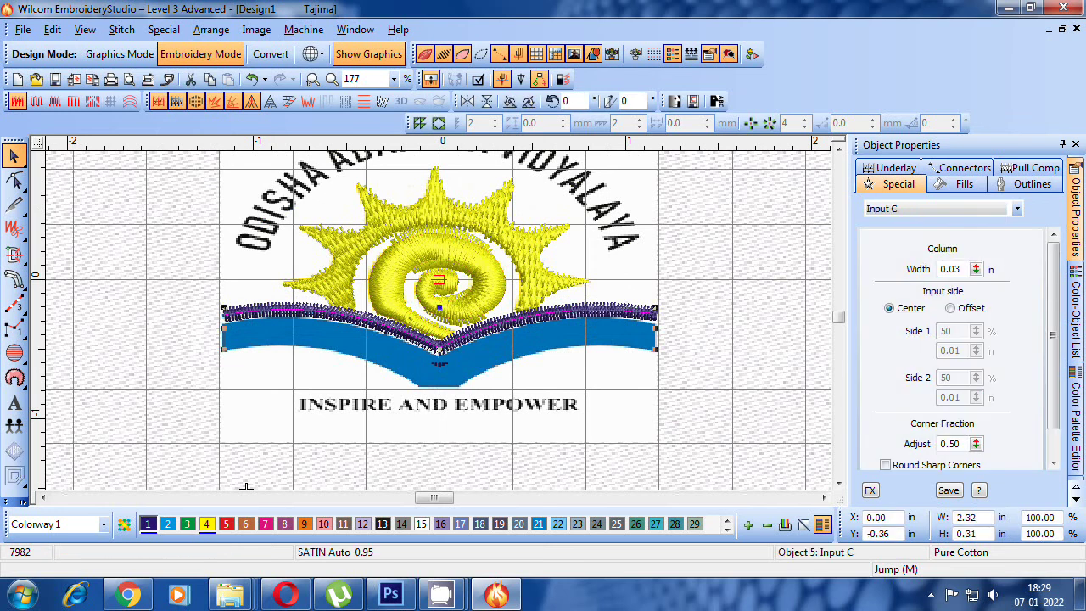
click(1029, 167)
click(885, 223)
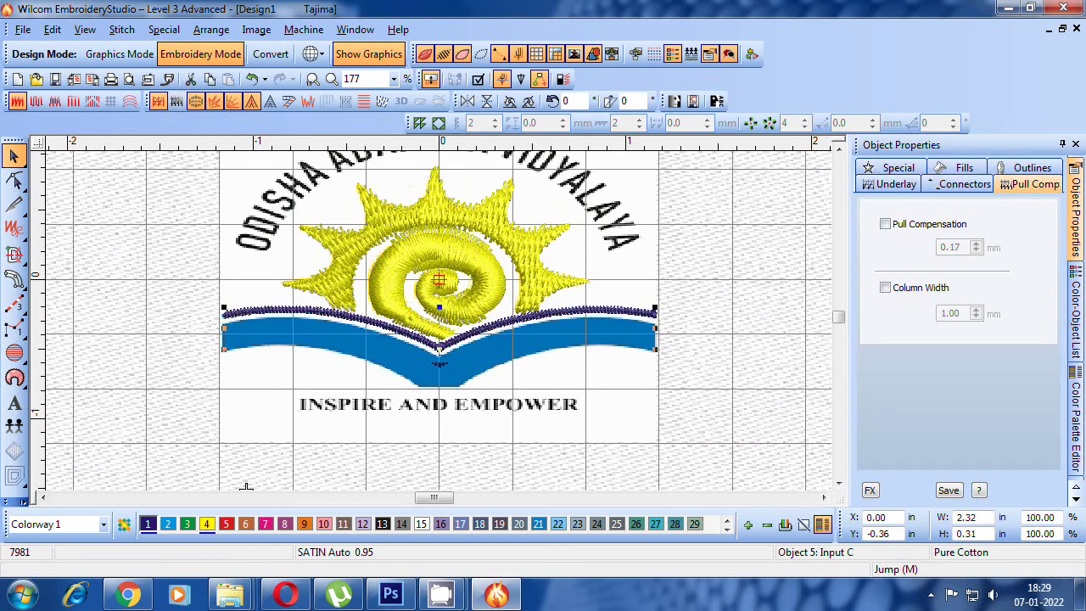
key(Escape)
key(z)
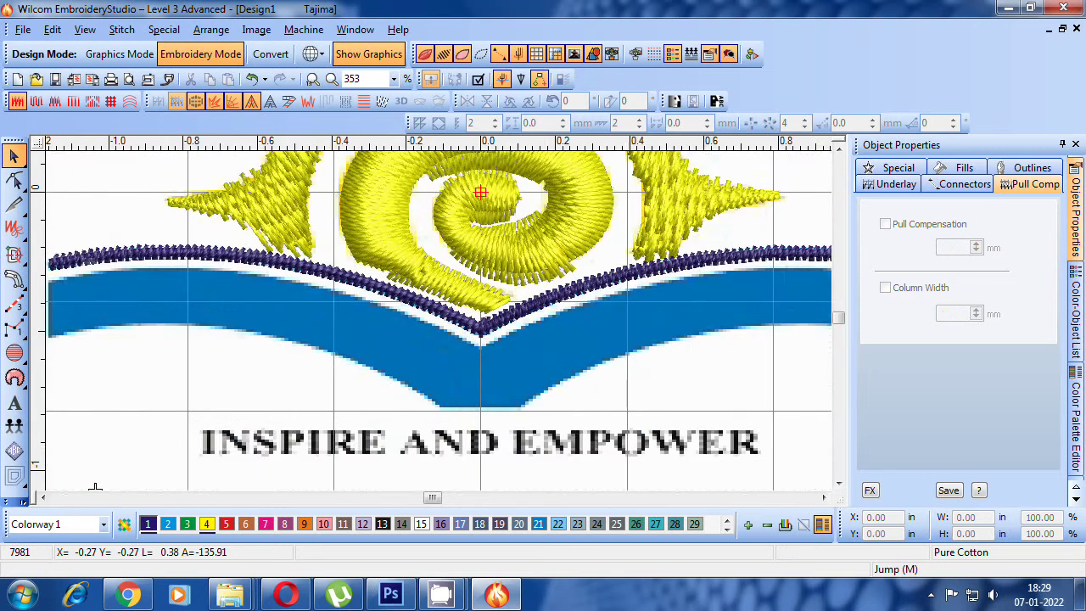
key(shift+z)
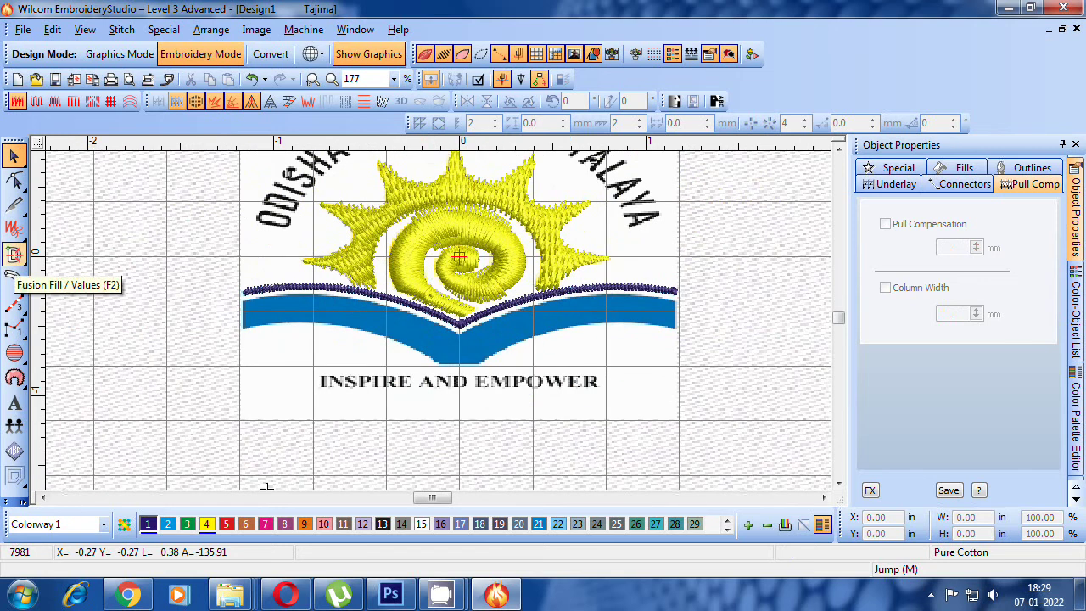
- Digitize the left wing of the blue book shape with Input A, placing point pairs along its upper and lower edges
click(14, 279)
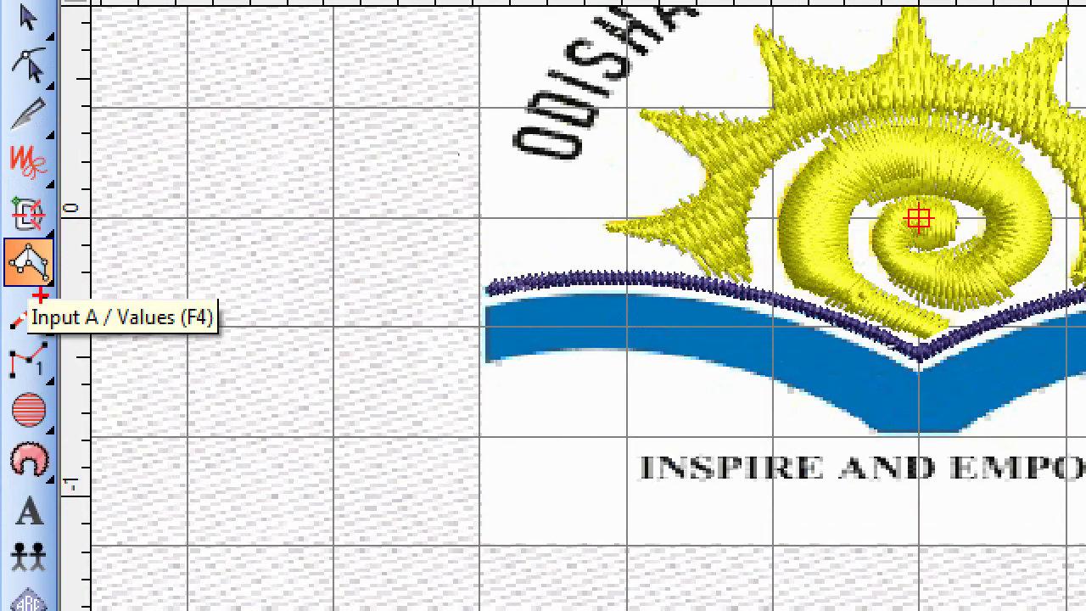
drag(35, 257, 151, 218)
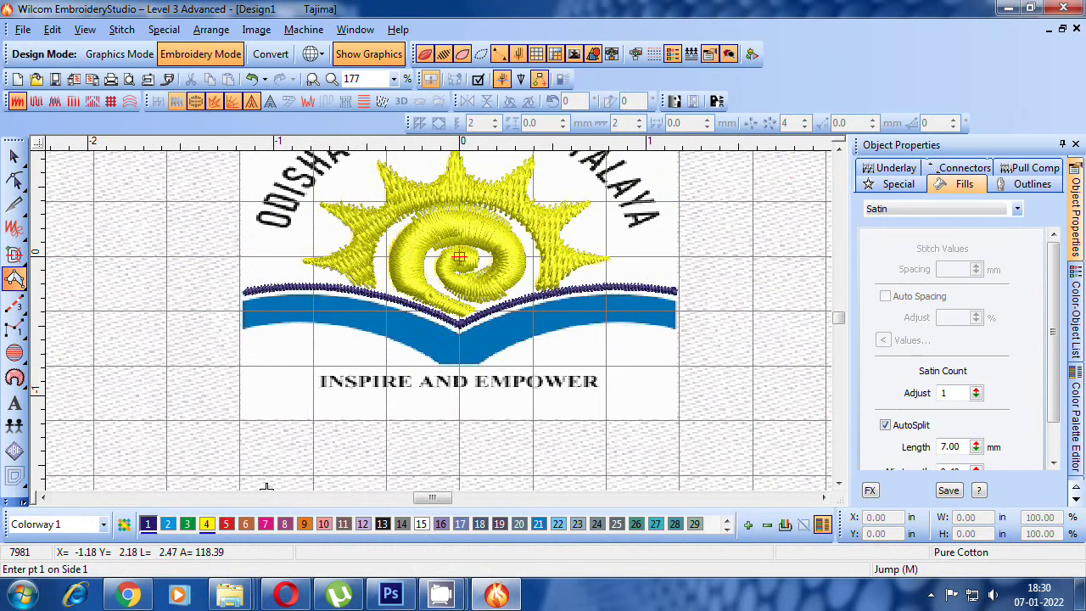
key(z)
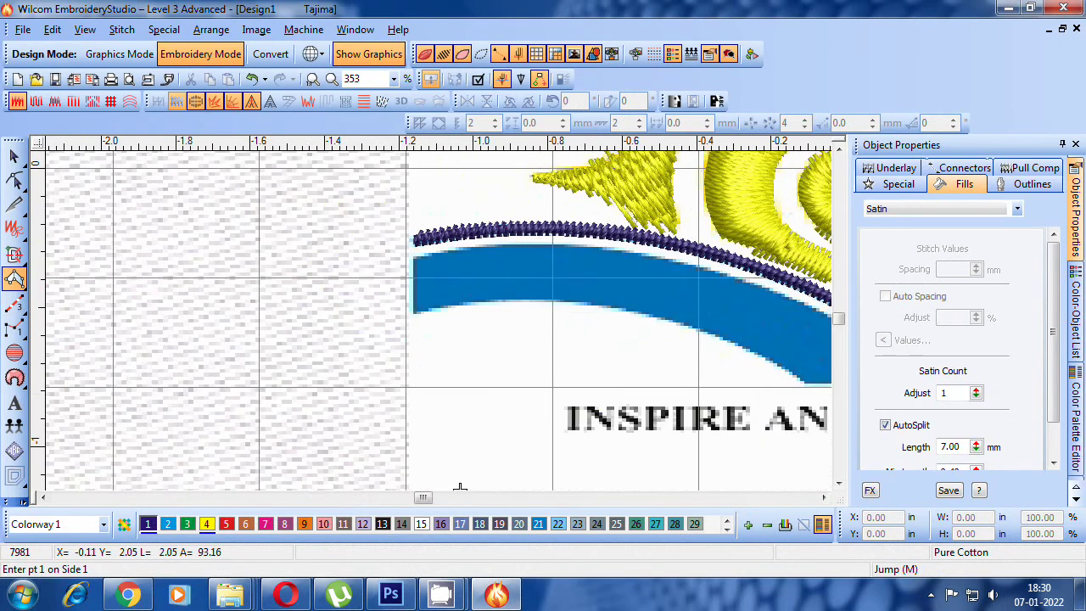
click(414, 257)
click(413, 314)
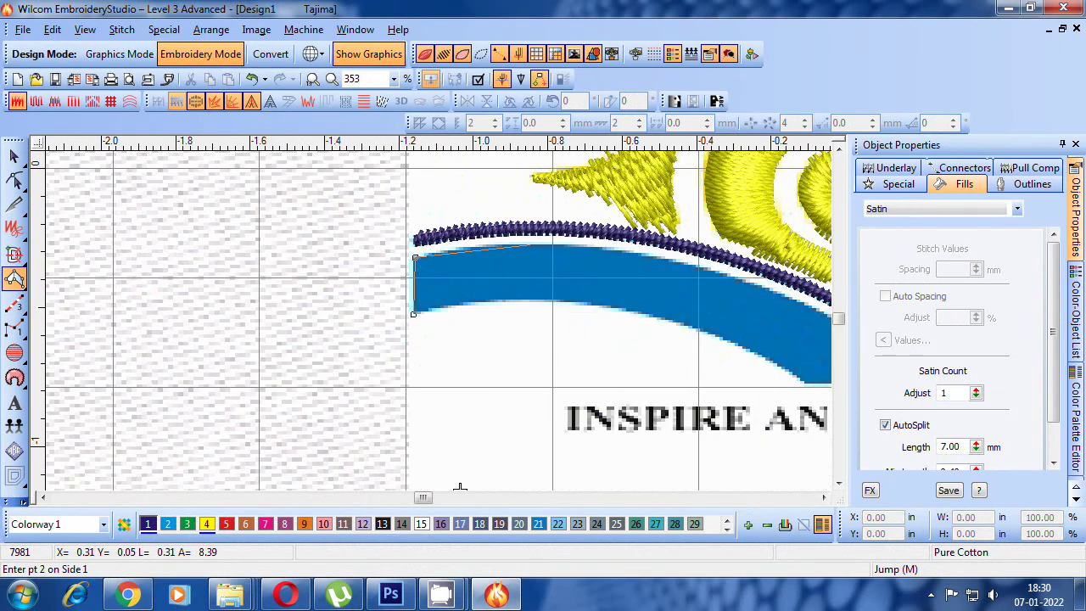
click(530, 246)
click(529, 293)
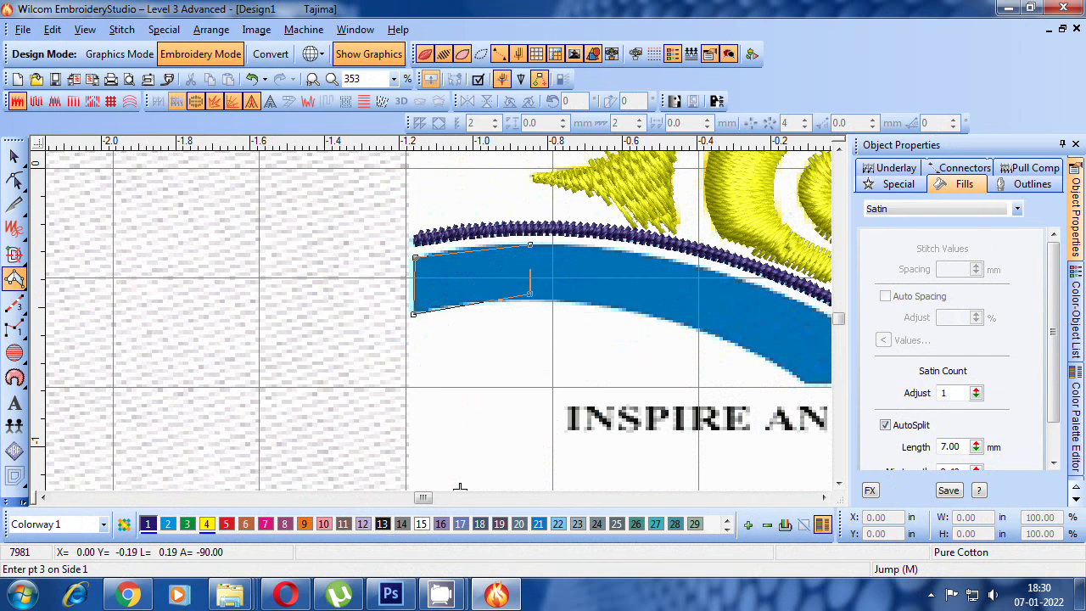
key(BackSpace)
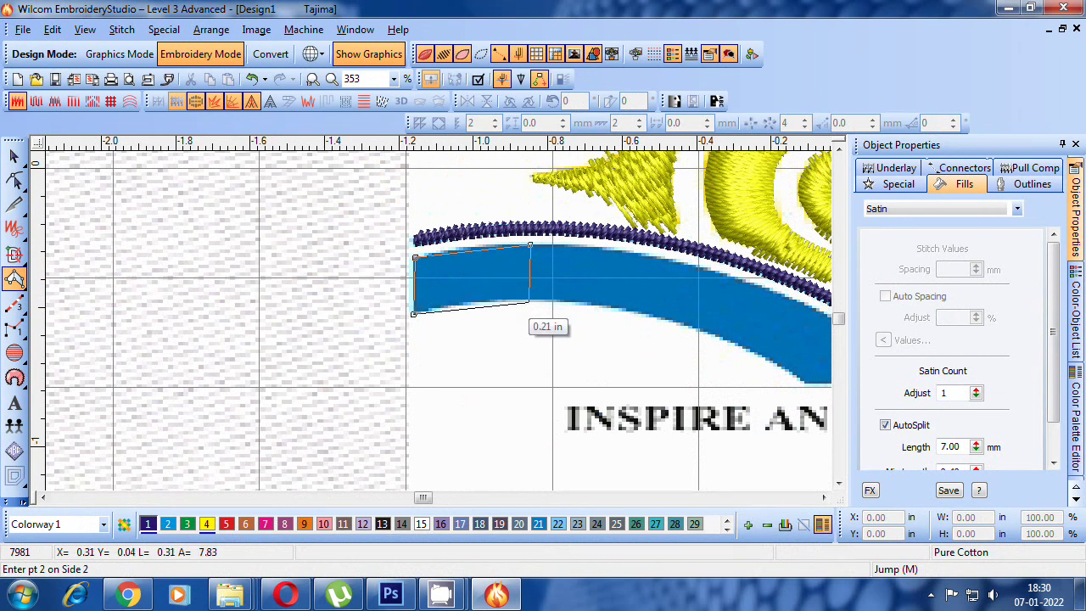
click(529, 299)
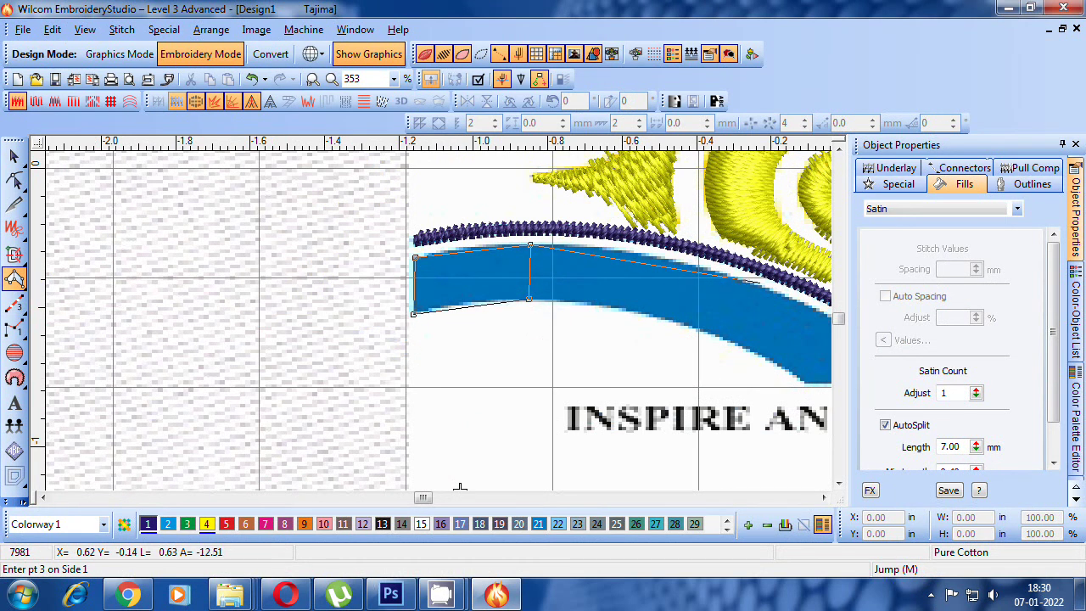
click(760, 283)
click(741, 343)
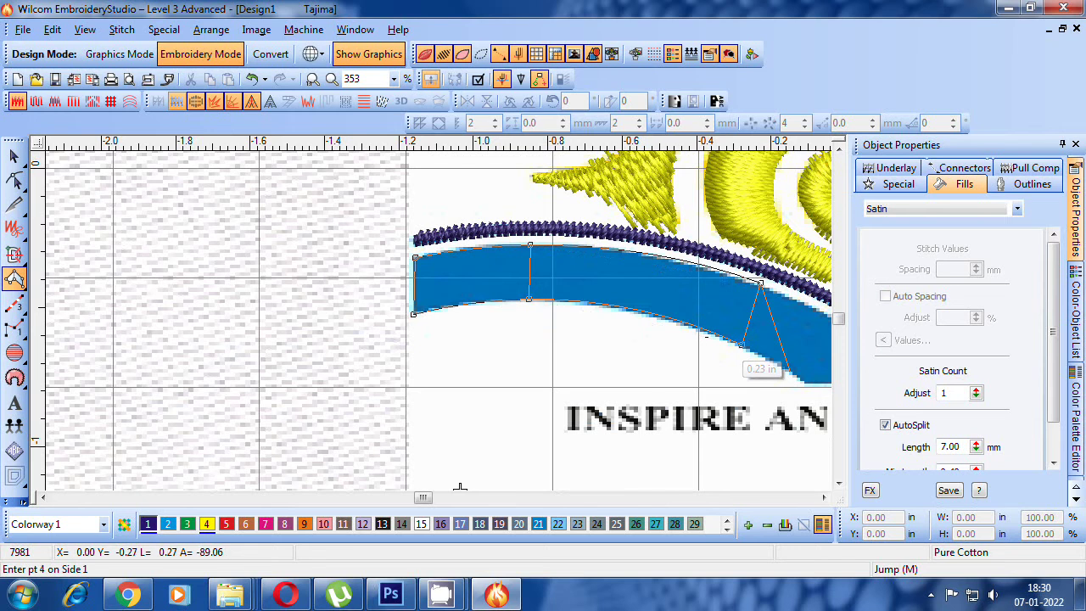
- Continue the column around the book's central fold, pairing points at the V notch with the corners of the flat base
key(c)
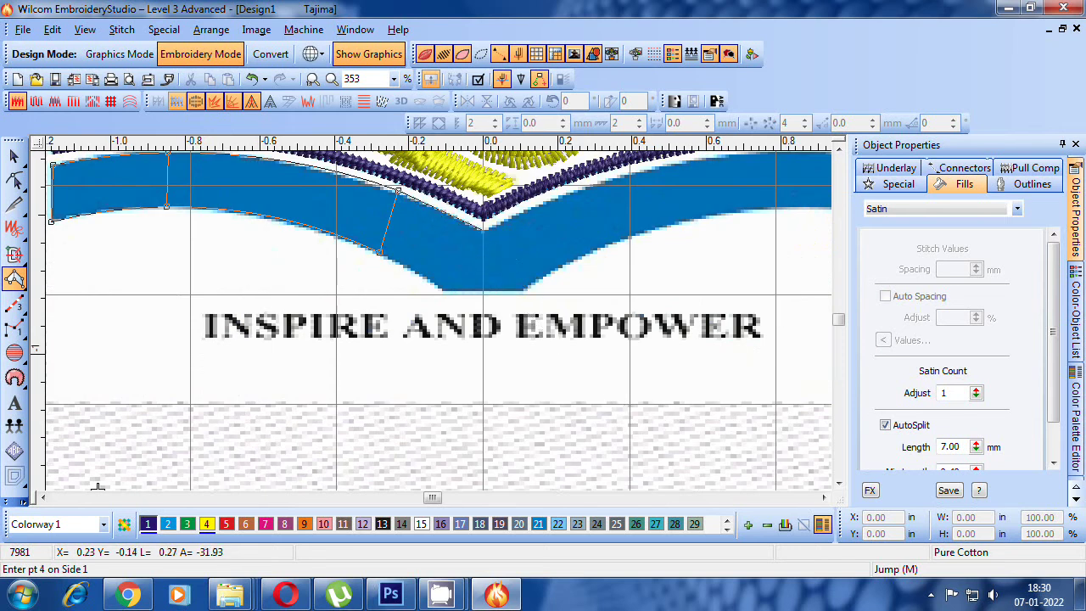
click(483, 229)
click(442, 291)
click(489, 226)
click(526, 291)
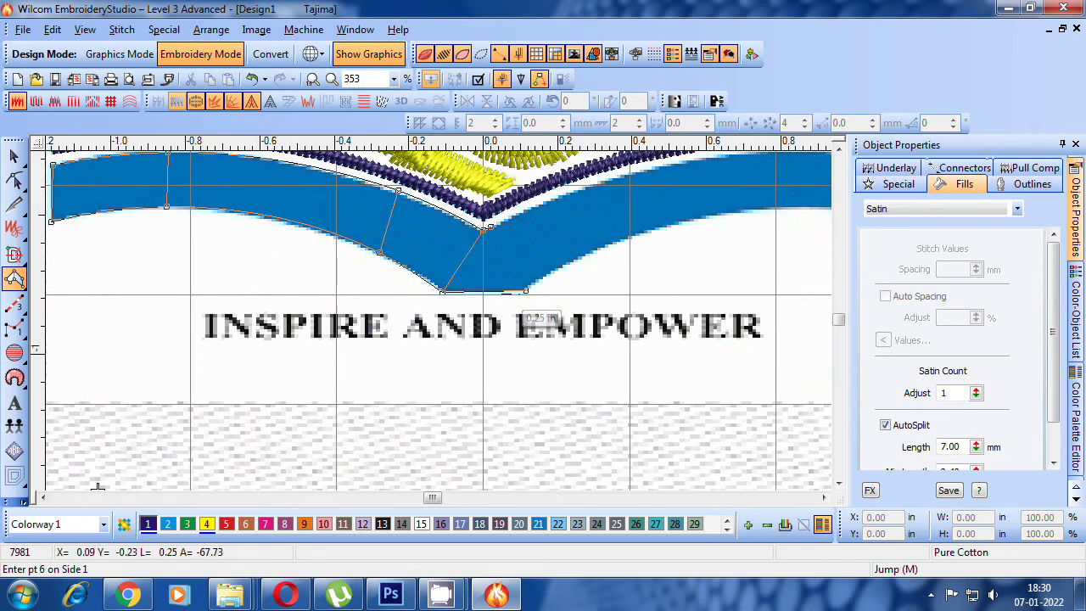
- Place further point pairs up the rising part of the book's right wing, from the fold to mid-wing
click(519, 214)
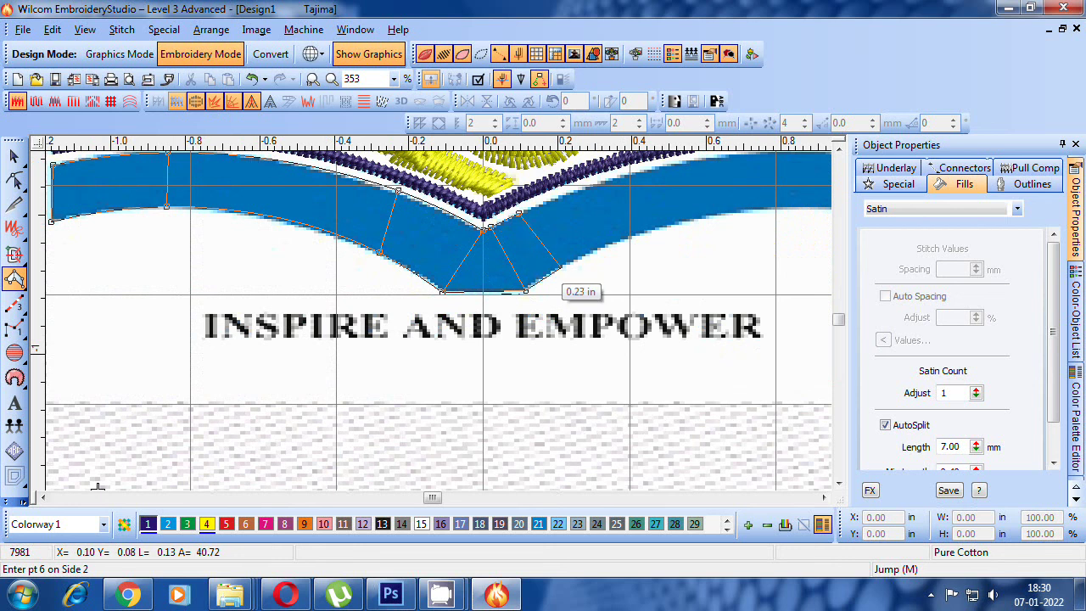
click(561, 269)
click(585, 187)
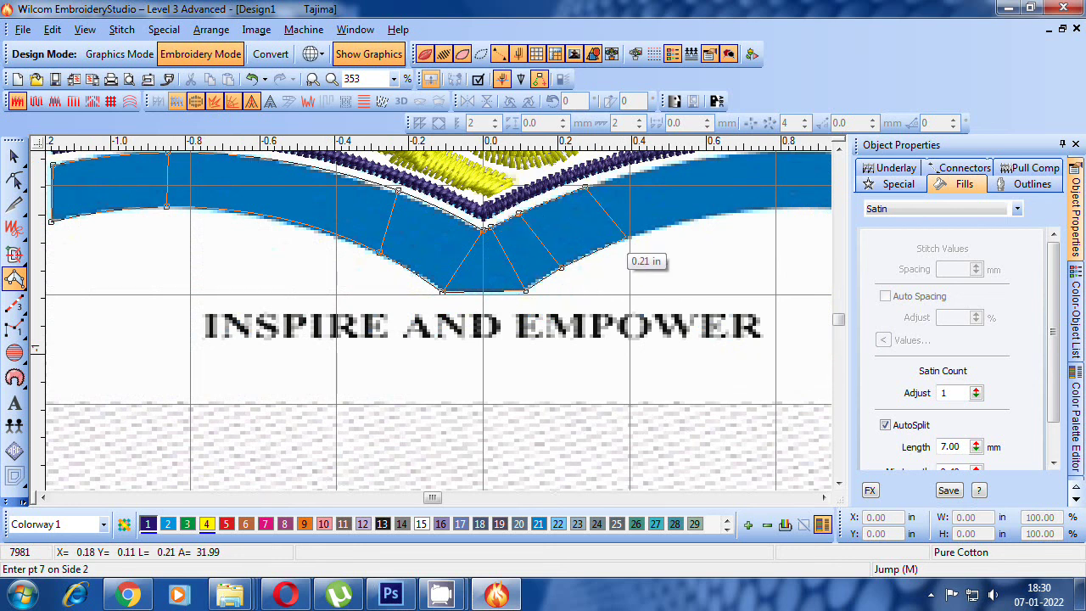
click(626, 240)
click(602, 232)
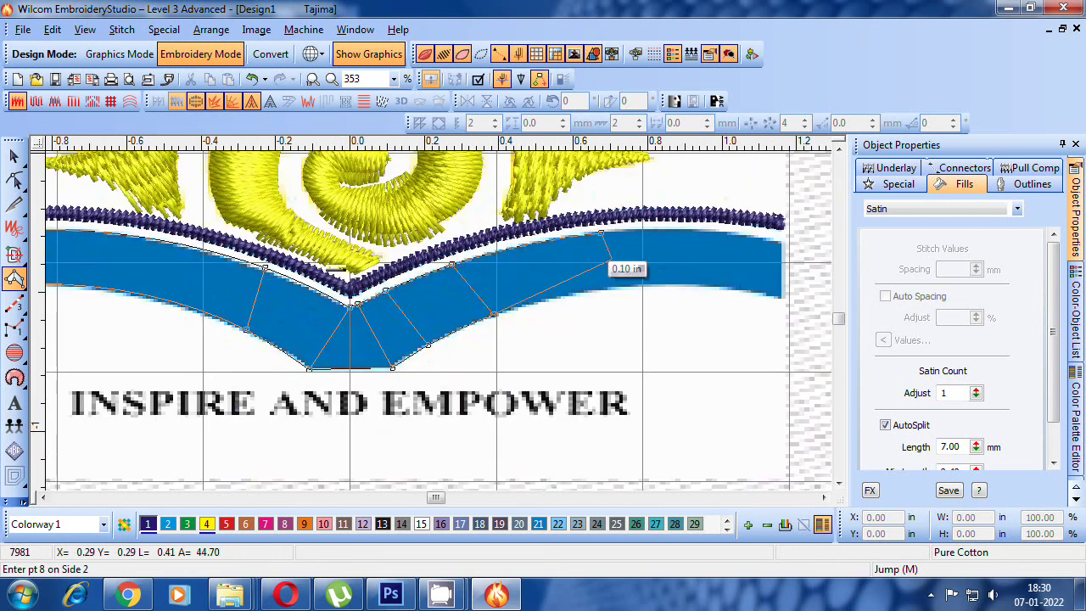
click(614, 290)
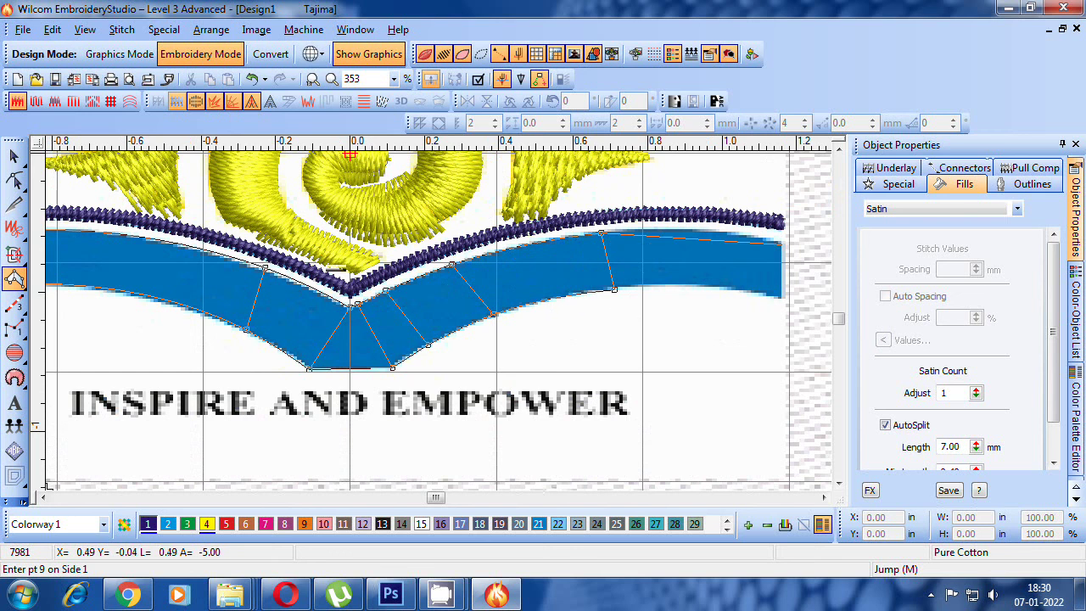
- Add the last point pairs at the right wing's outer end and generate the satin column for the book
click(737, 232)
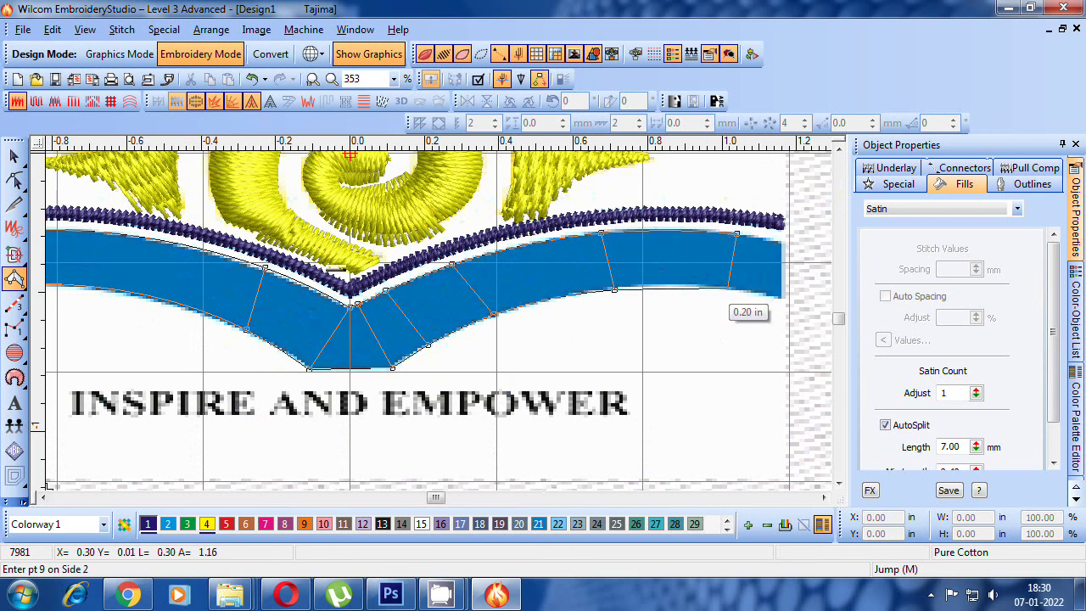
click(728, 289)
click(779, 241)
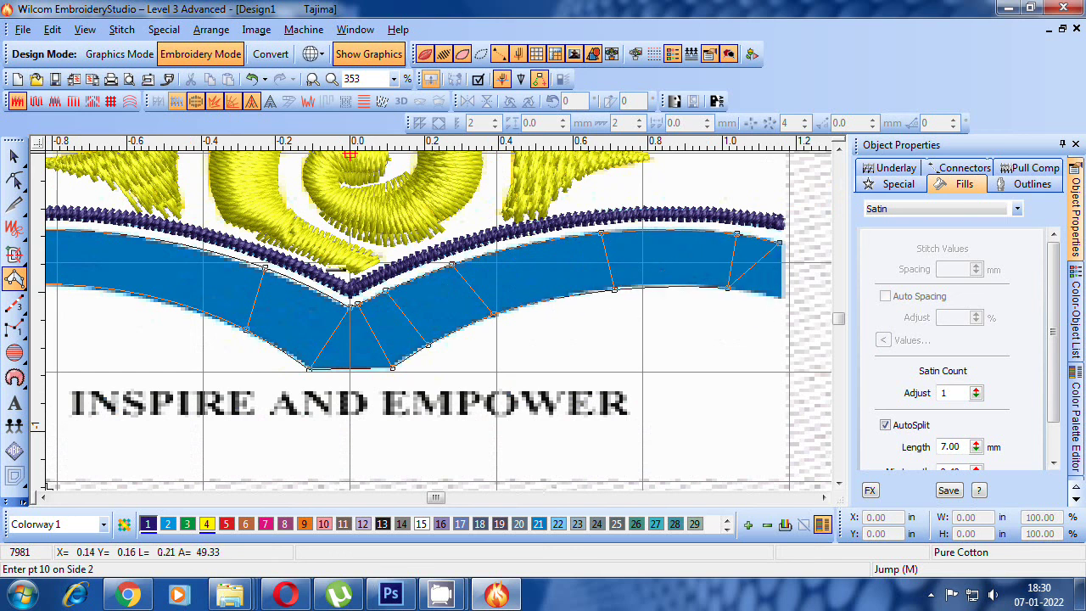
click(781, 302)
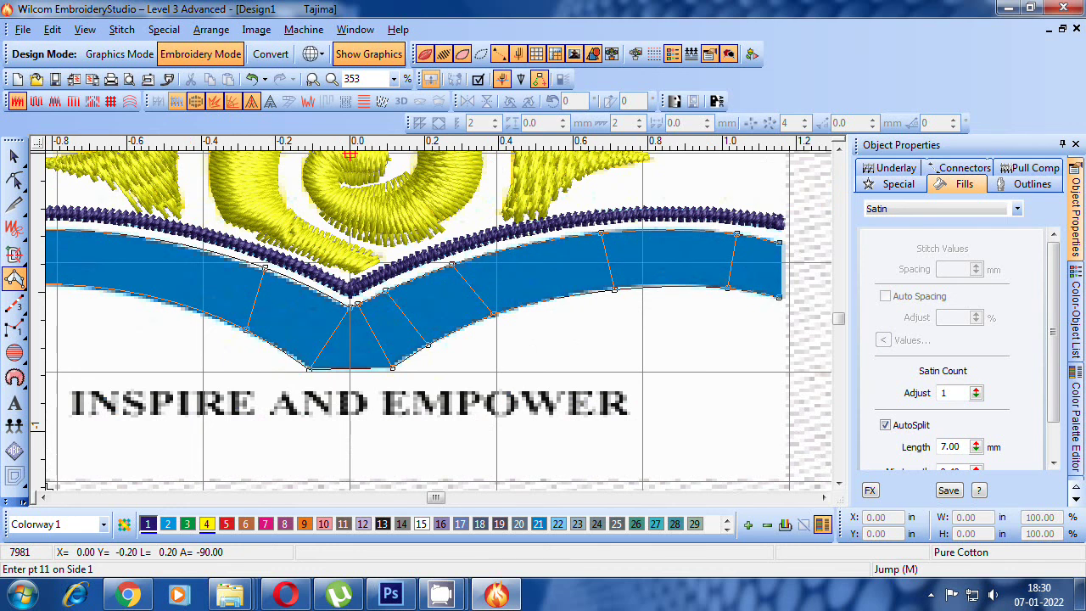
key(Return)
key(shift+z)
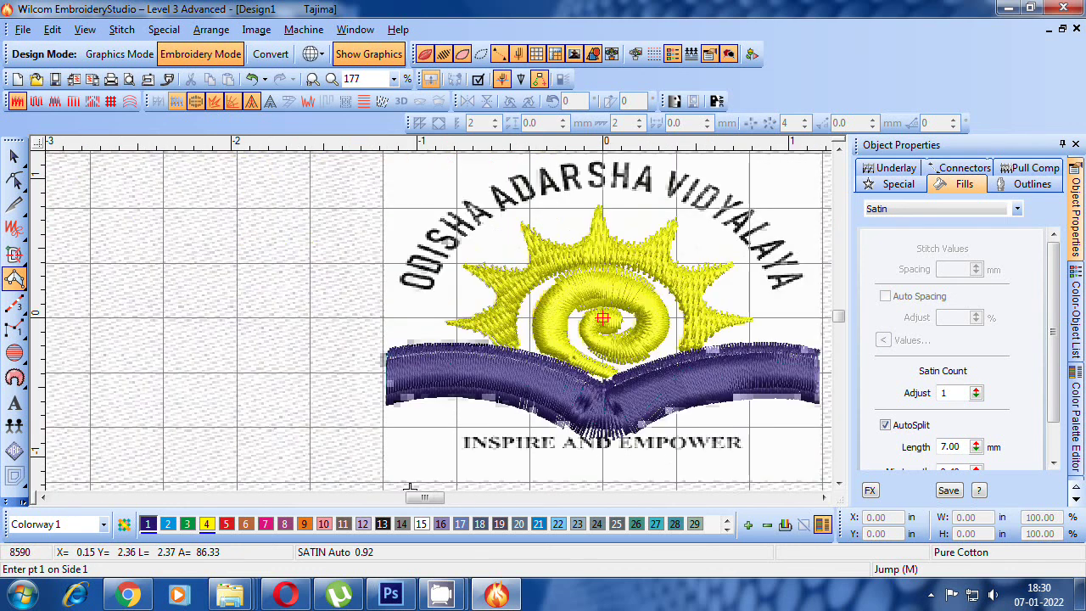
key(Escape)
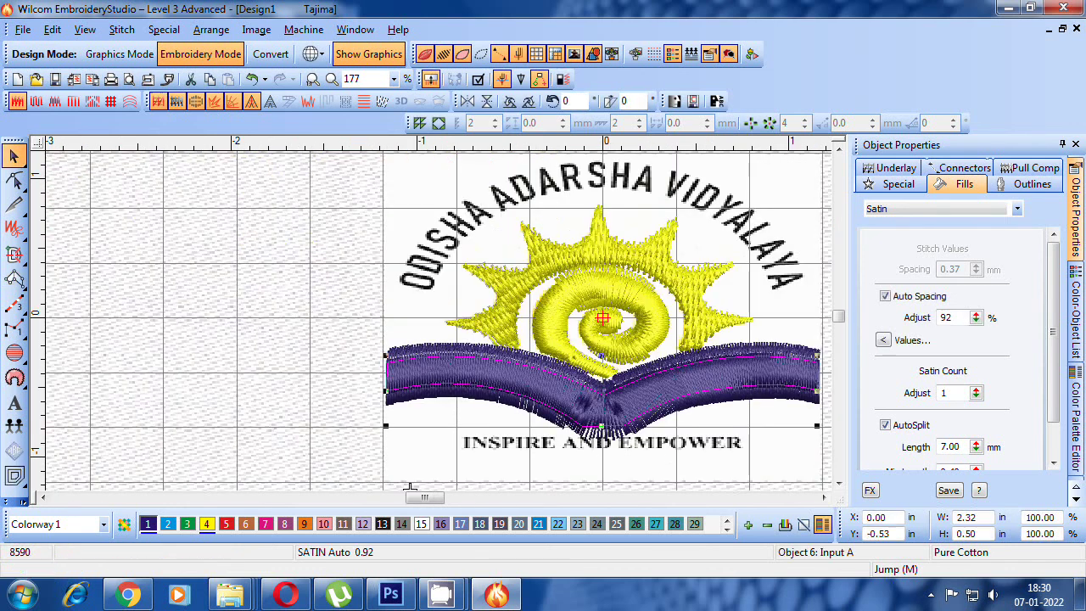
- Turn off Pull Compensation for the book's satin column and deselect it
click(1029, 167)
click(885, 224)
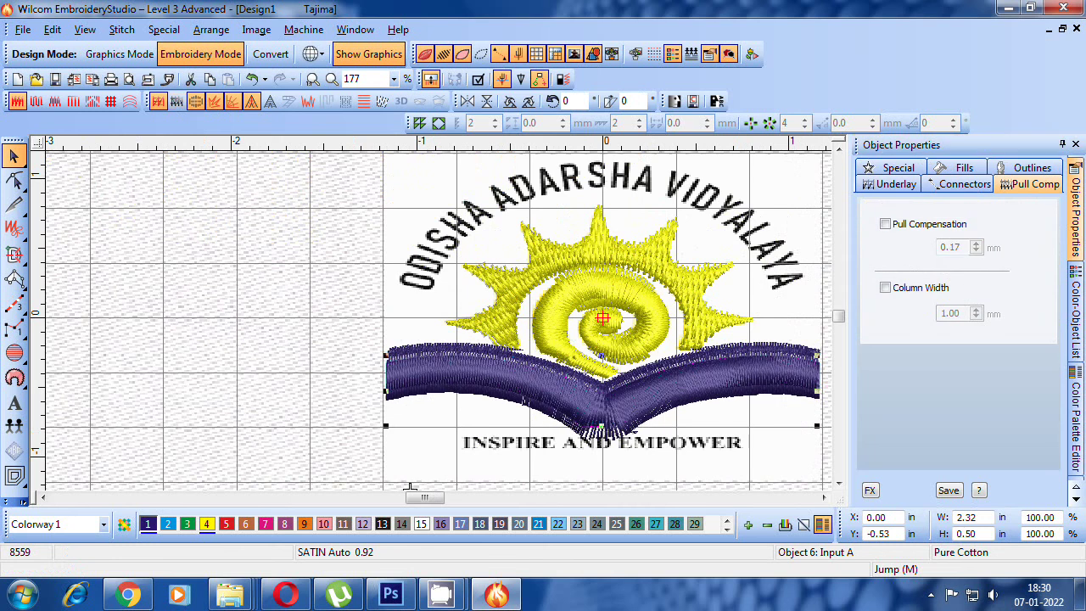
key(Escape)
- Inspect the book and sun stitching at different zoom levels, comparing the realistic stitch view with the artwork outlines
key(0)
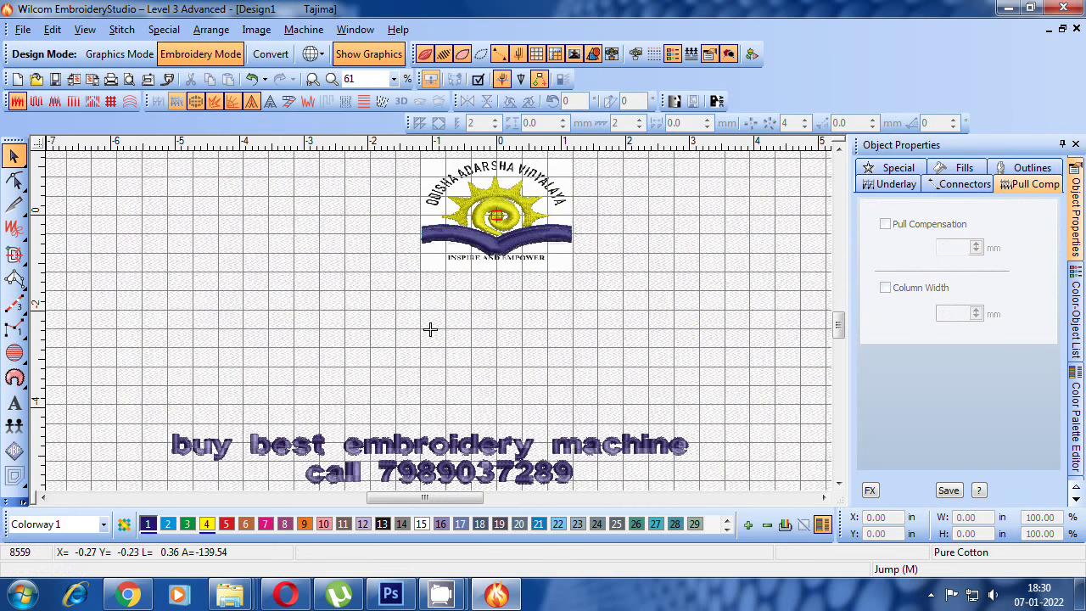
scroll(450, 243, up, 3)
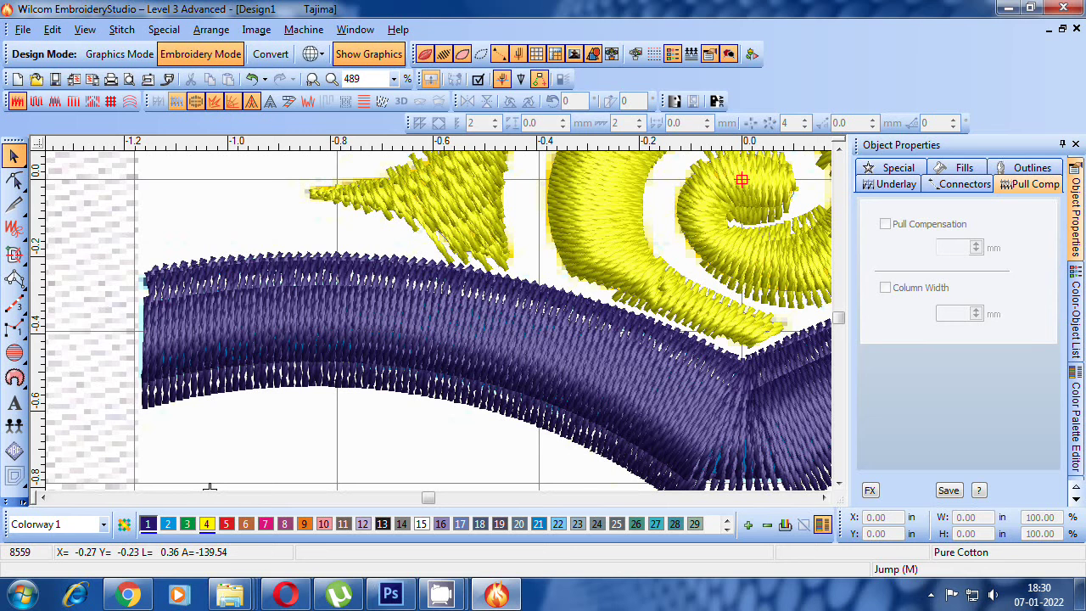
key(t)
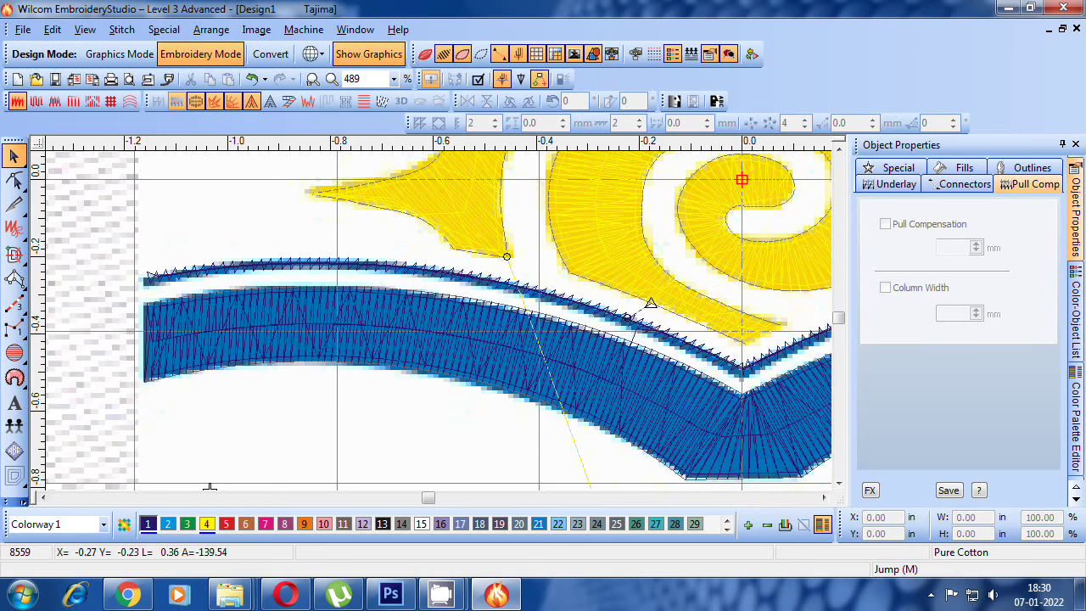
key(t)
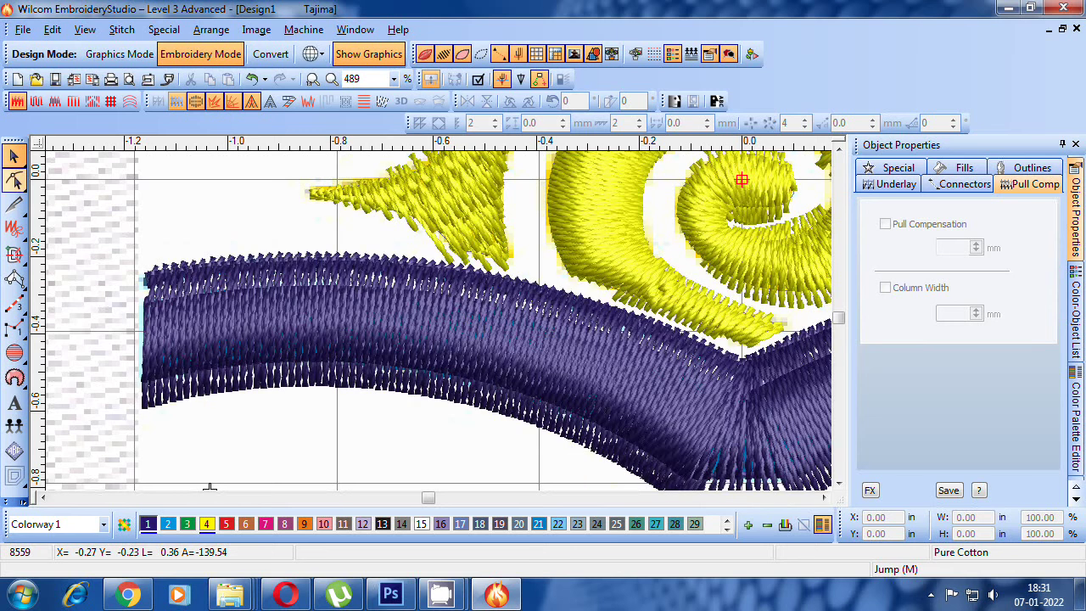
key(shift+z)
key(shift+z)
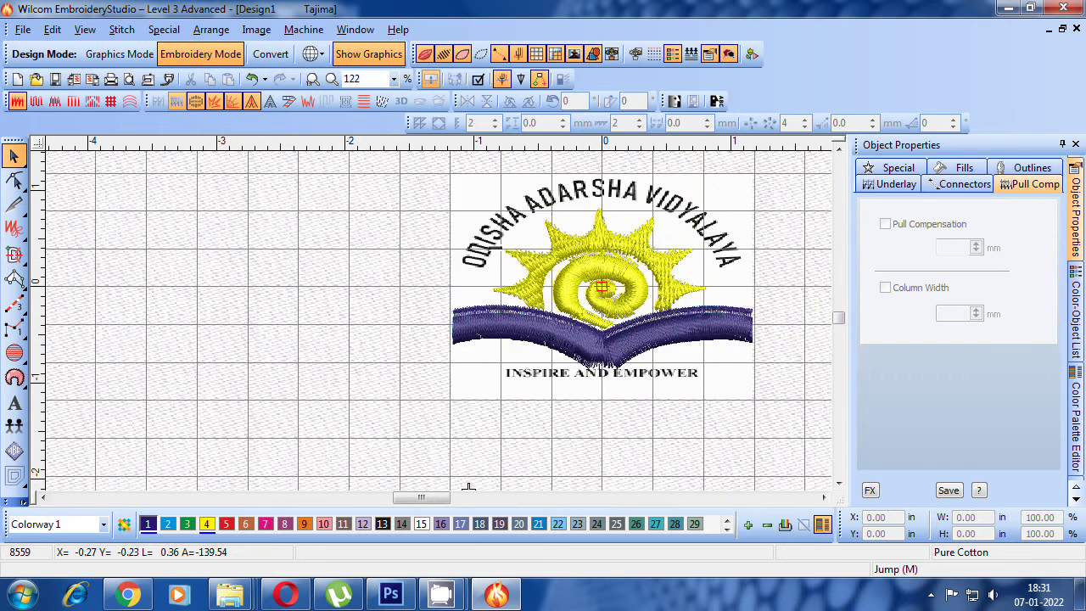
key(s)
key(s)
key(s)
key(s)
key(z)
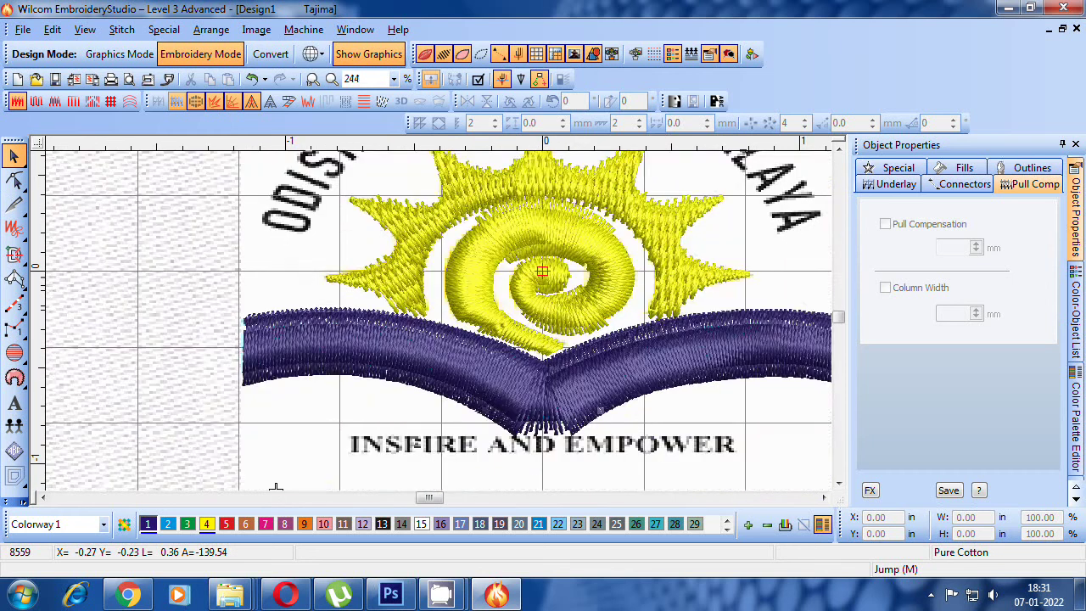
key(shift+z)
key(z)
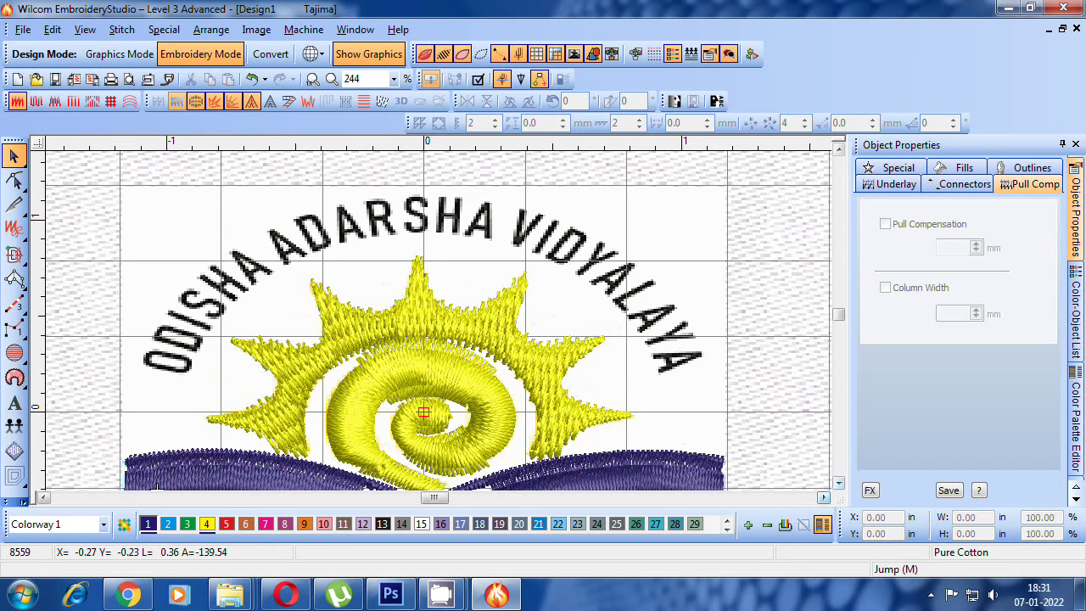
scroll(157, 488, down, 3)
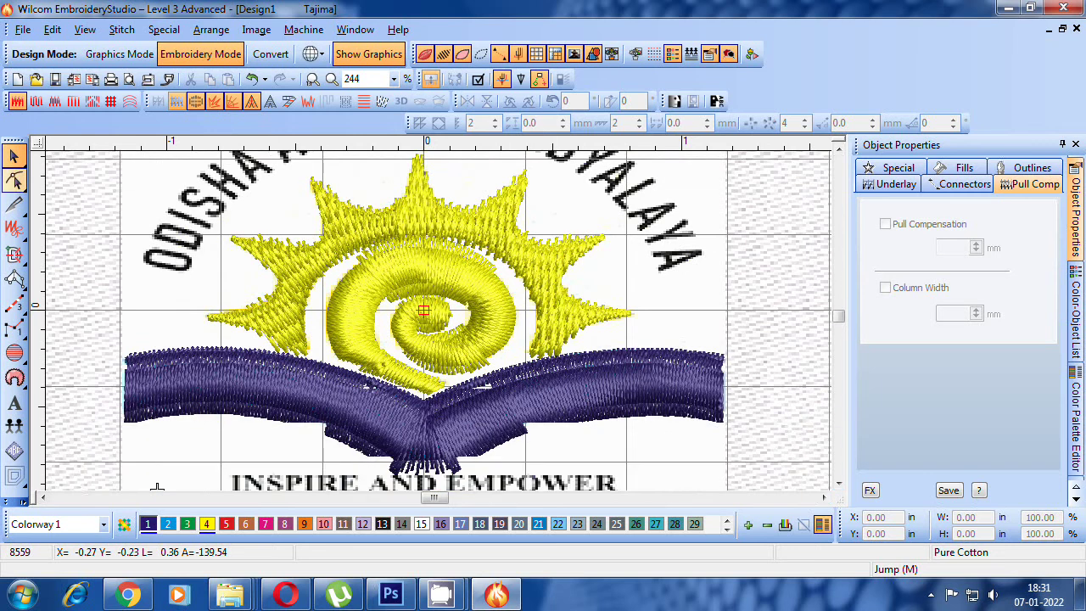
- Reshape the yellow sun-ray fill by repositioning its stitch start point near the base of the lower-left ray
click(288, 314)
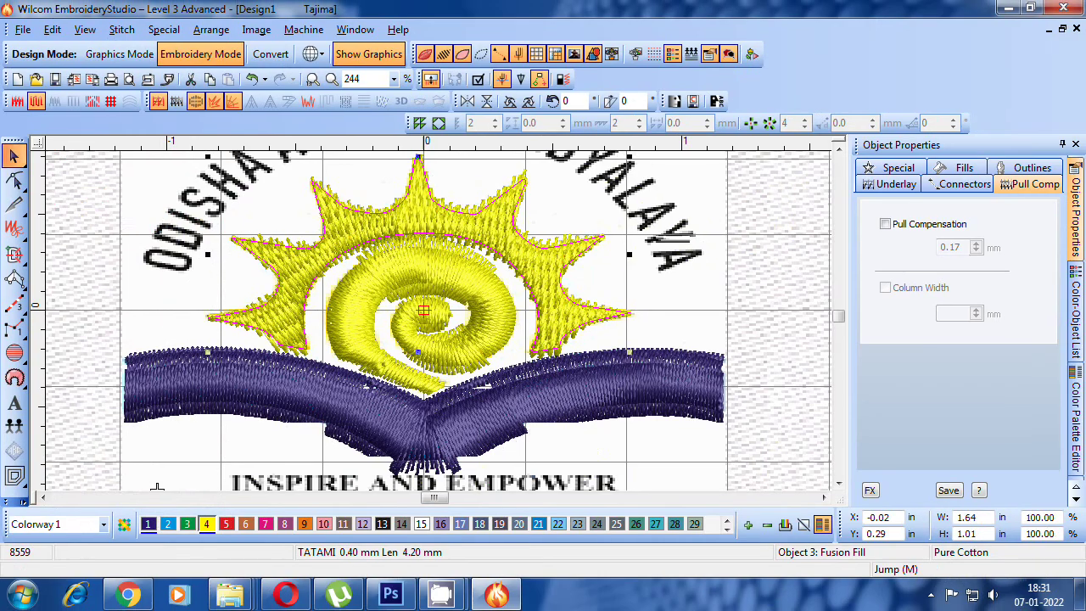
click(14, 180)
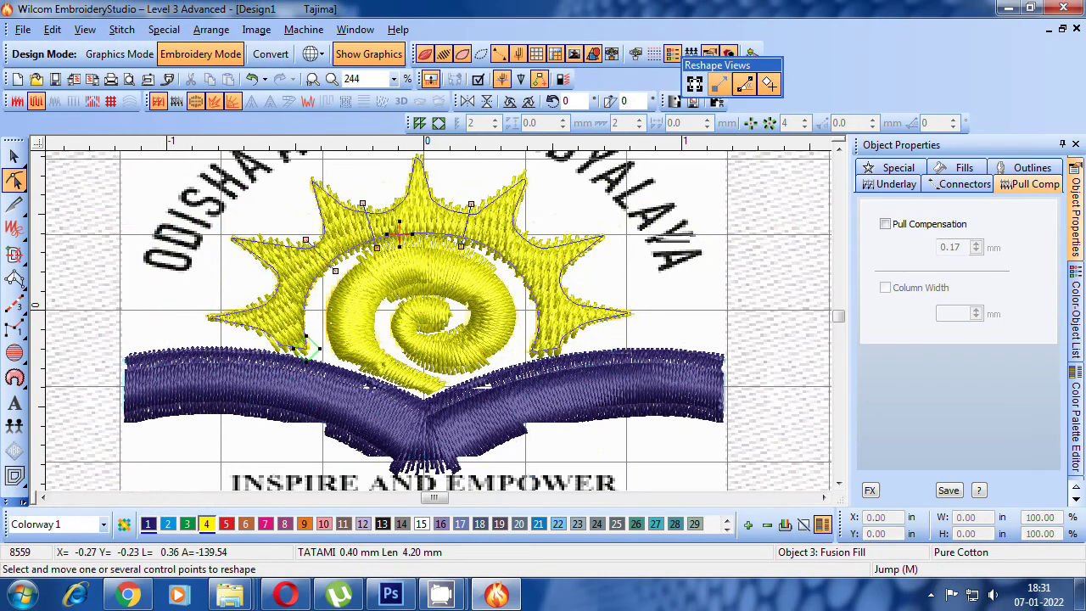
scroll(193, 298, up, 1)
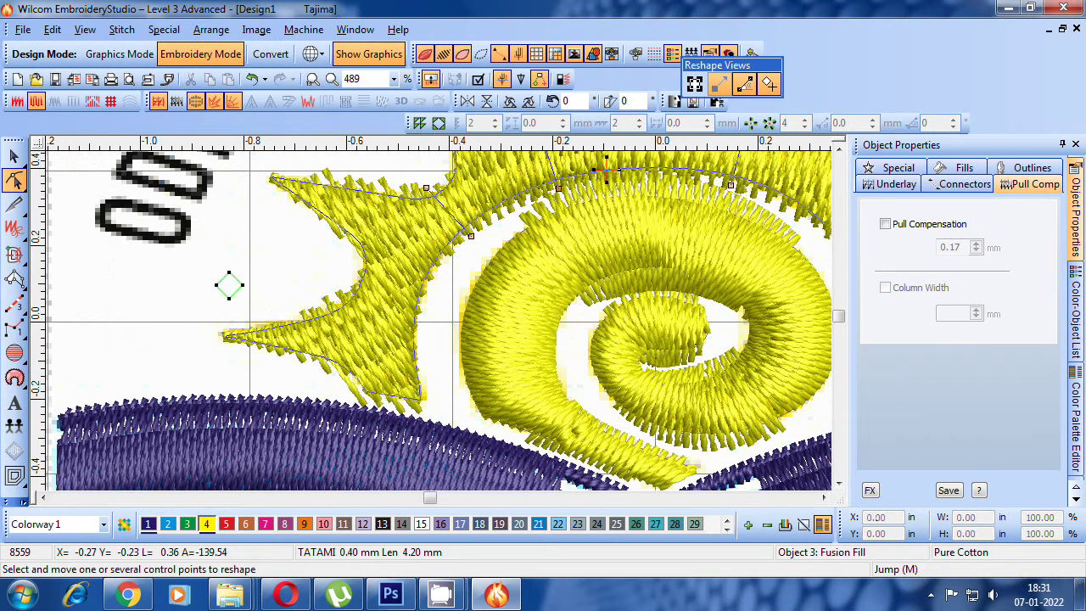
key(Return)
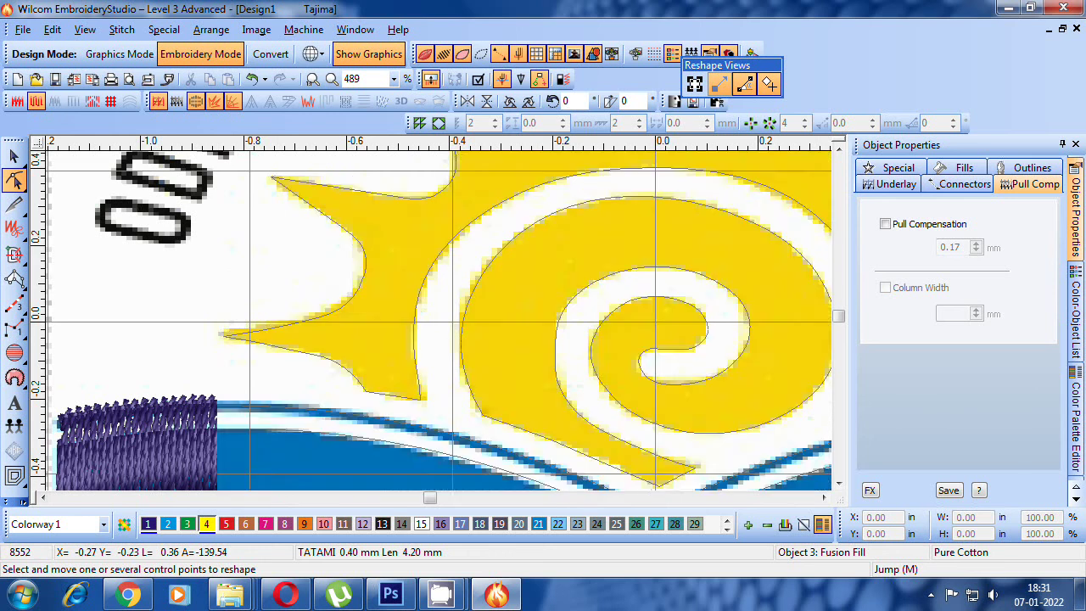
- Move the sun-ray fill's stitch end point beside its start point at the base of the lower-left ray and regenerate the stitches
scroll(336, 424, down, 1)
scroll(785, 408, up, 1)
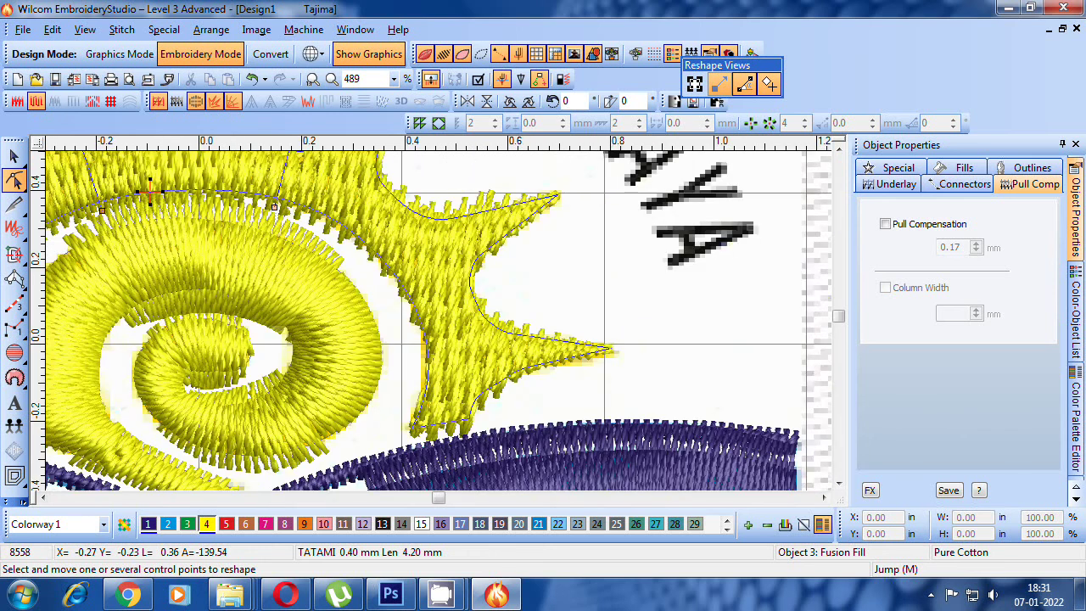
scroll(149, 191, down, 4)
scroll(386, 271, up, 2)
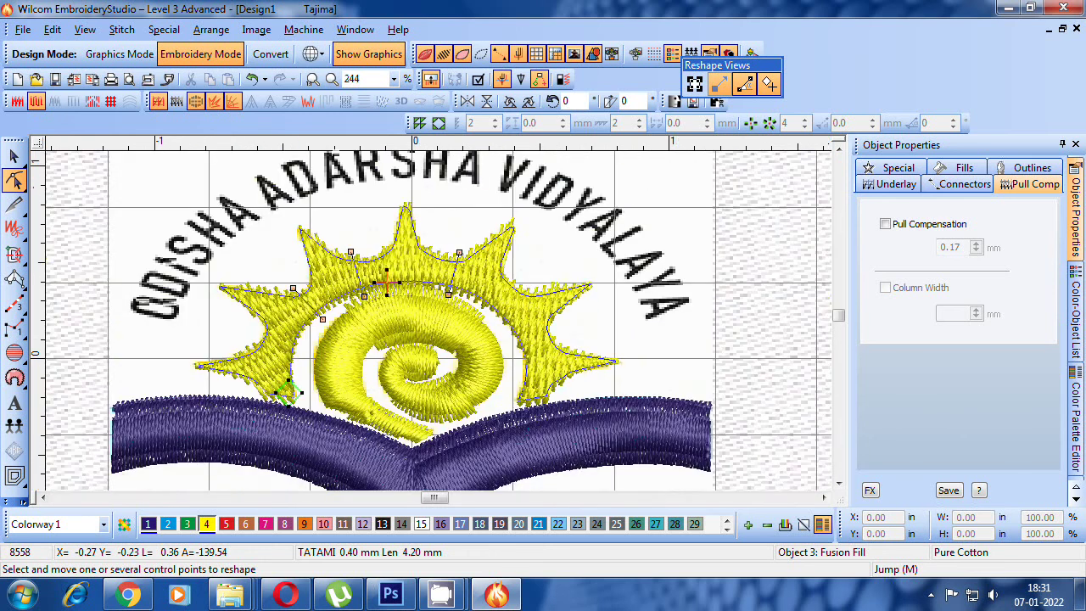
scroll(387, 281, up, 1)
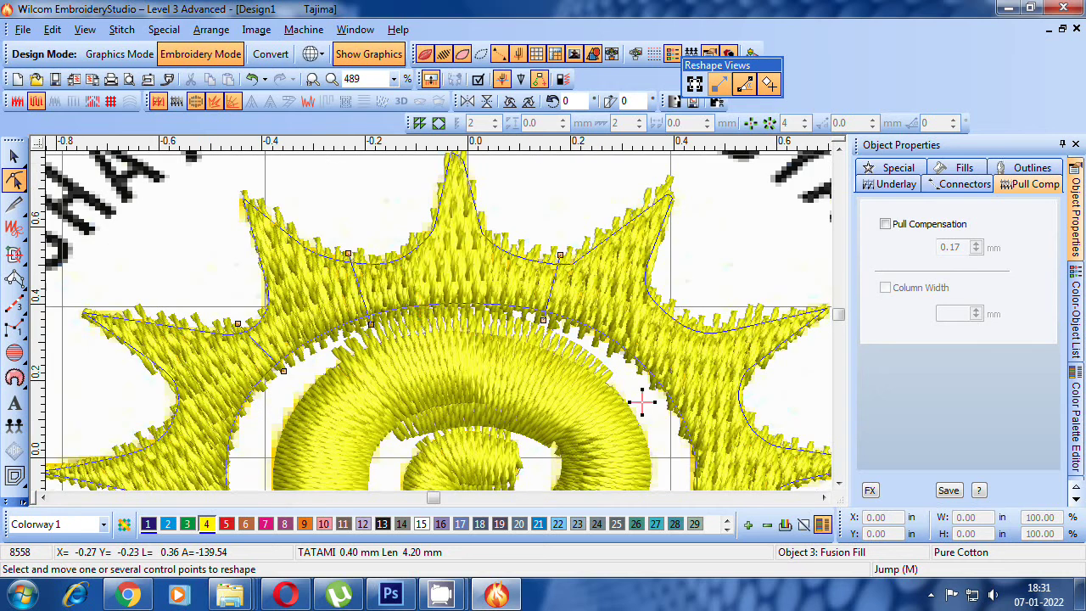
middle_click(566, 405)
middle_click(499, 399)
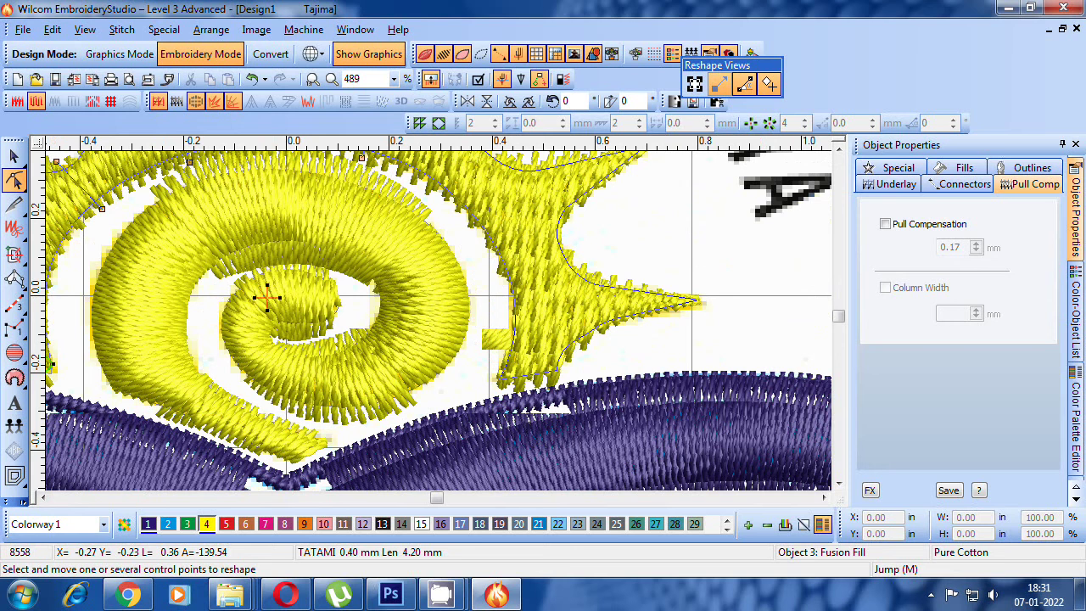
key(c)
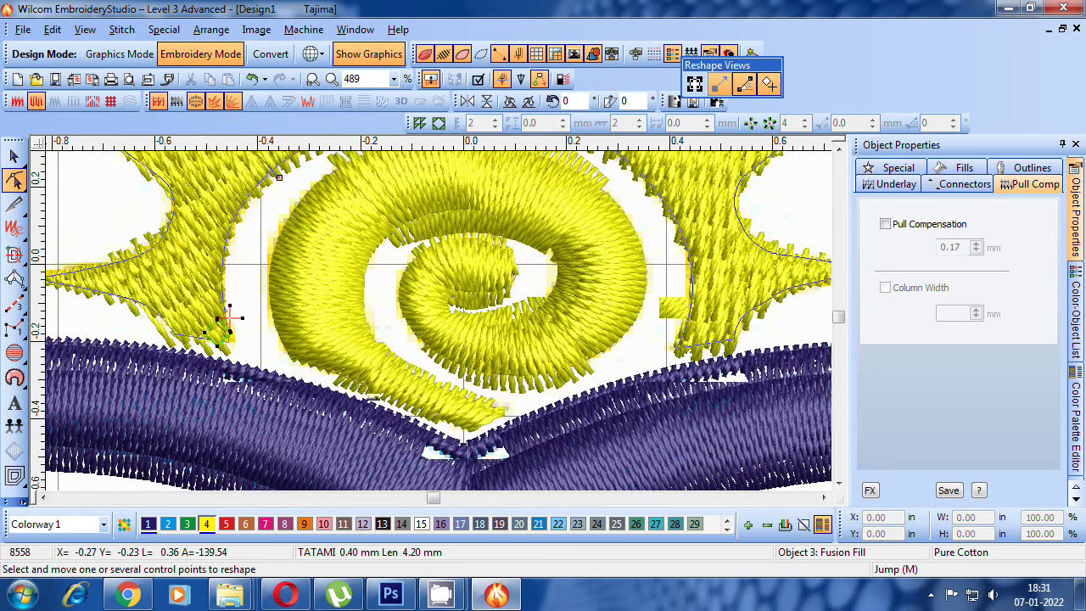
key(Return)
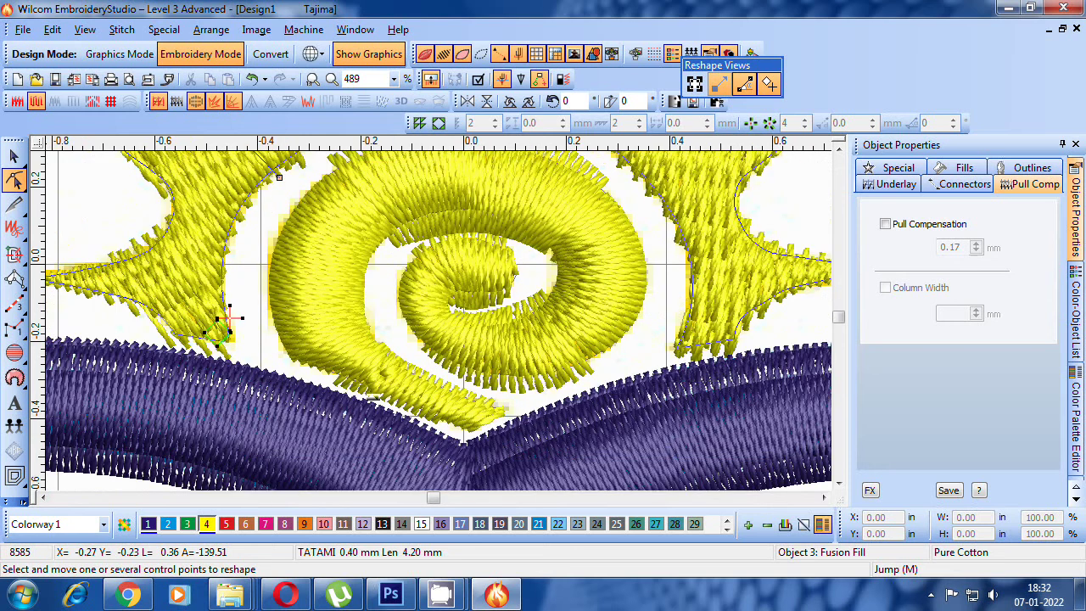
key(shift+z)
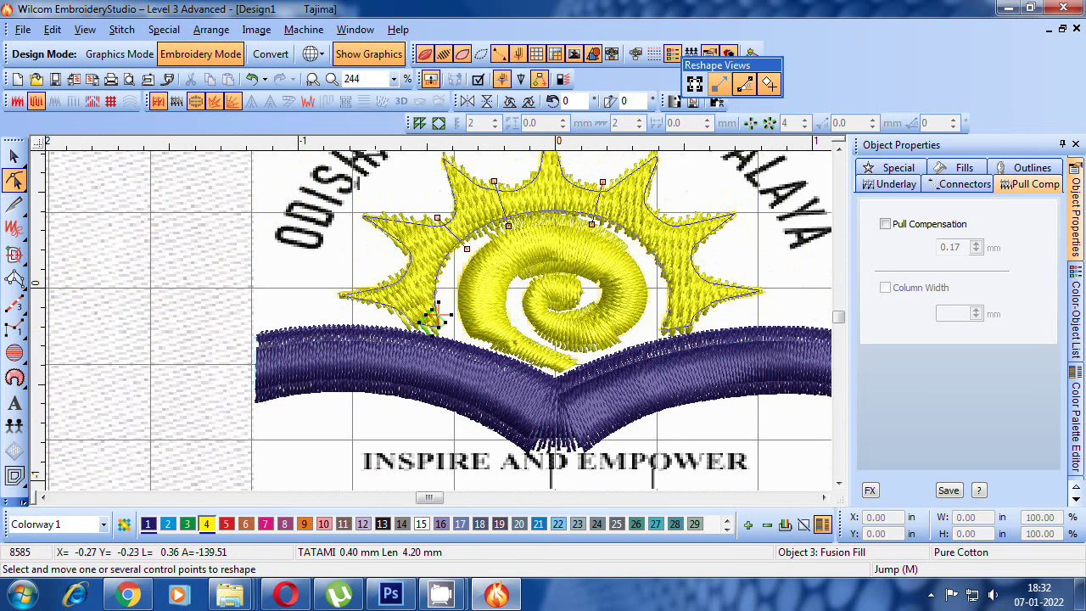
key(Escape)
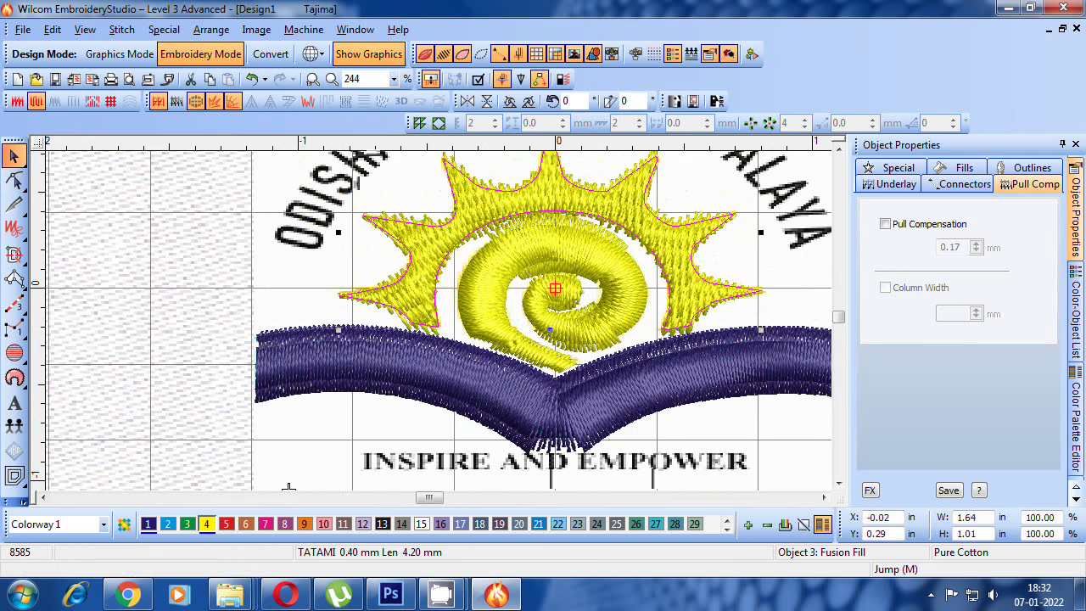
- Cut the sun-ray fill and paste it back in place to put it last in the stitching sequence, leaving it deselected
key(ctrl+x)
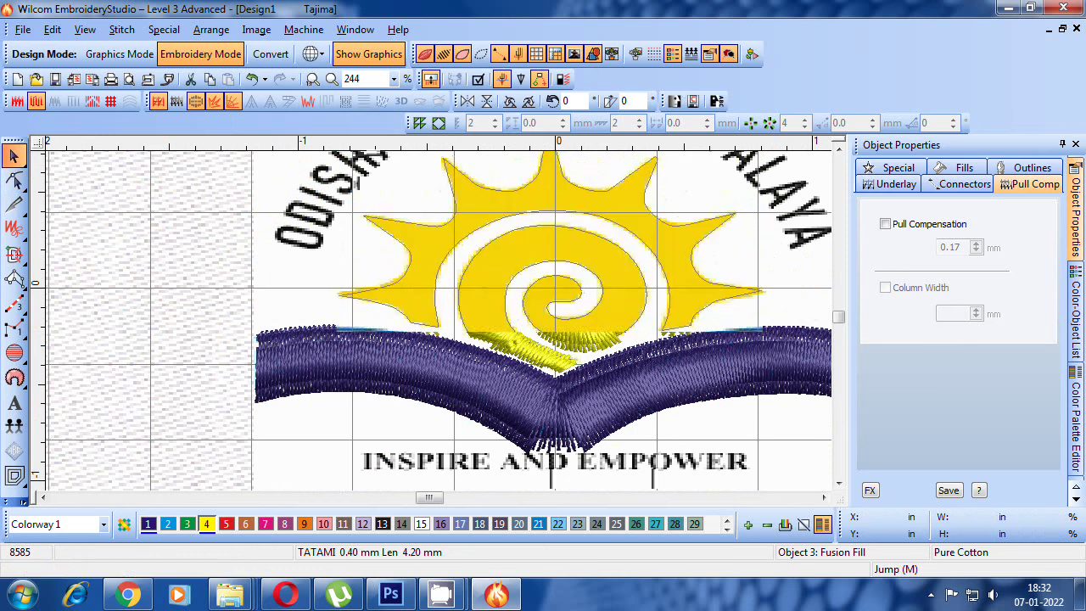
key(ctrl+v)
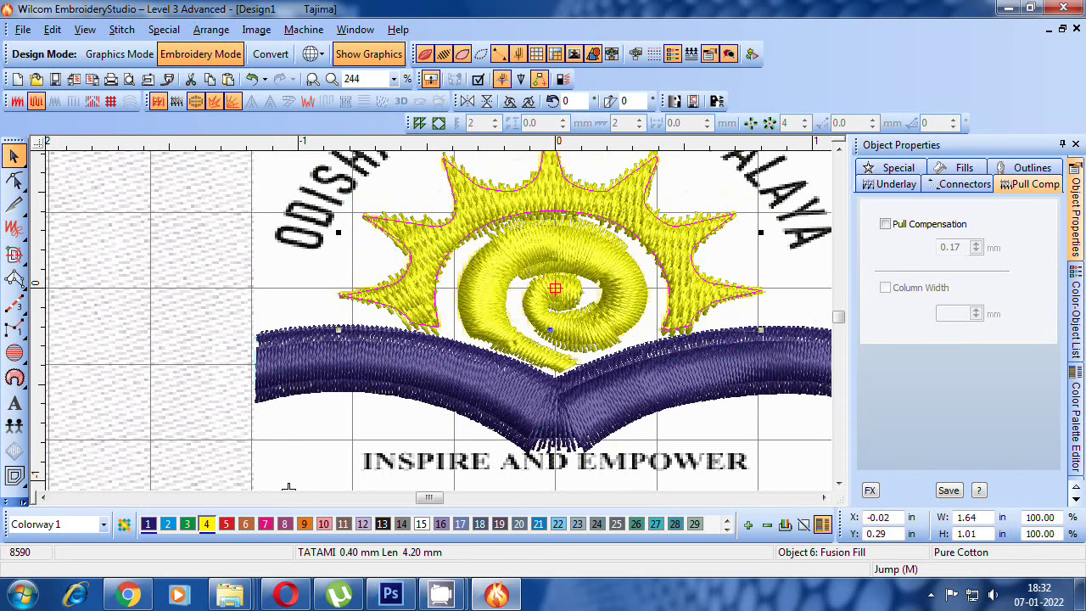
key(Escape)
- Move the sun spiral's stitch start point to its lower-left edge, and cut and paste the spiral to the end of the sequence
click(540, 352)
key(h)
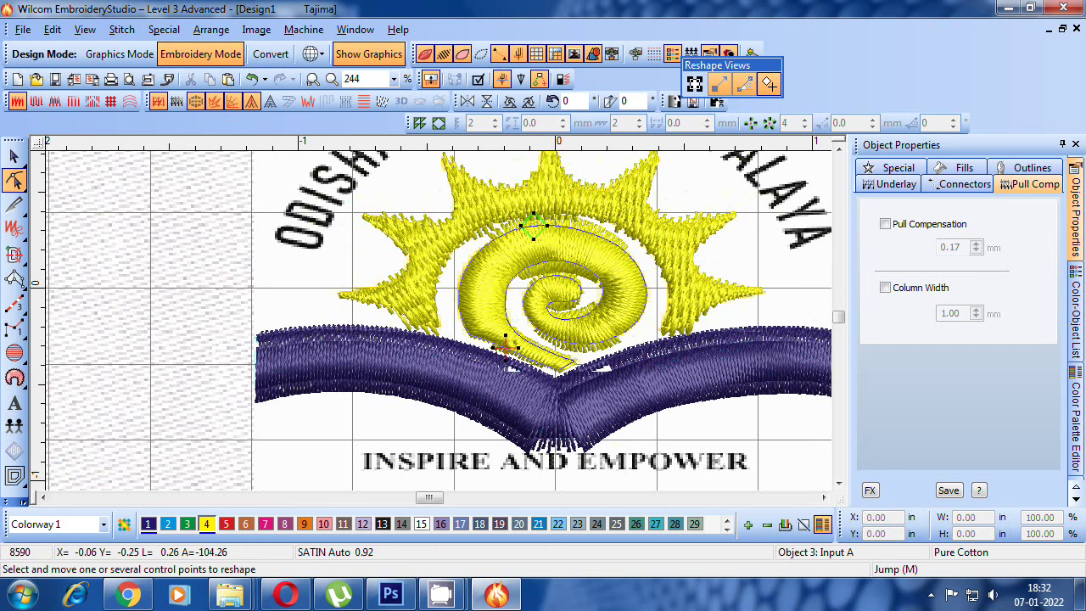
drag(532, 224, 464, 325)
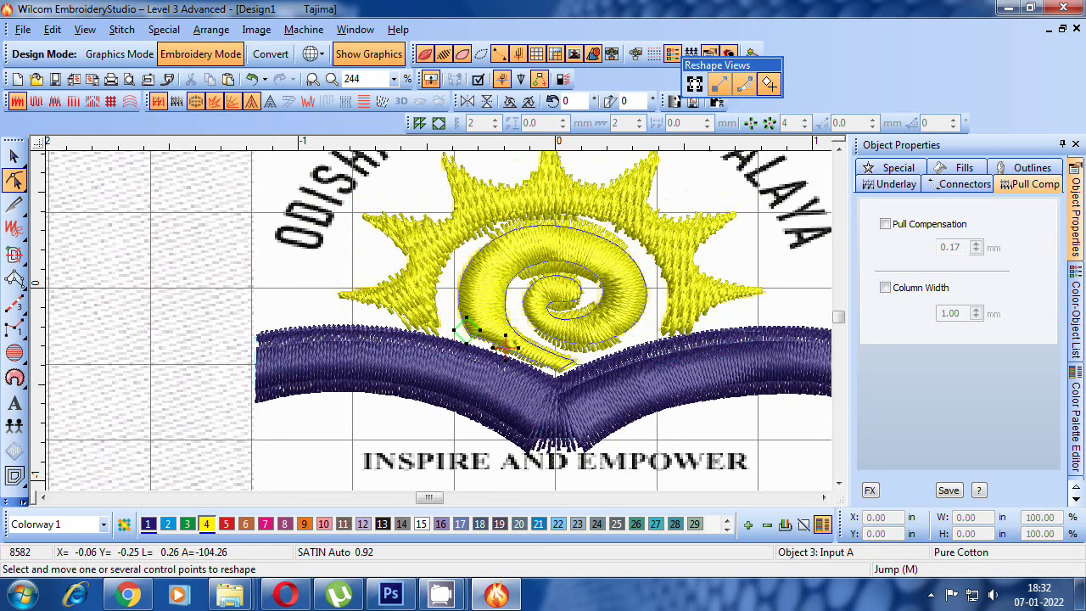
key(Escape)
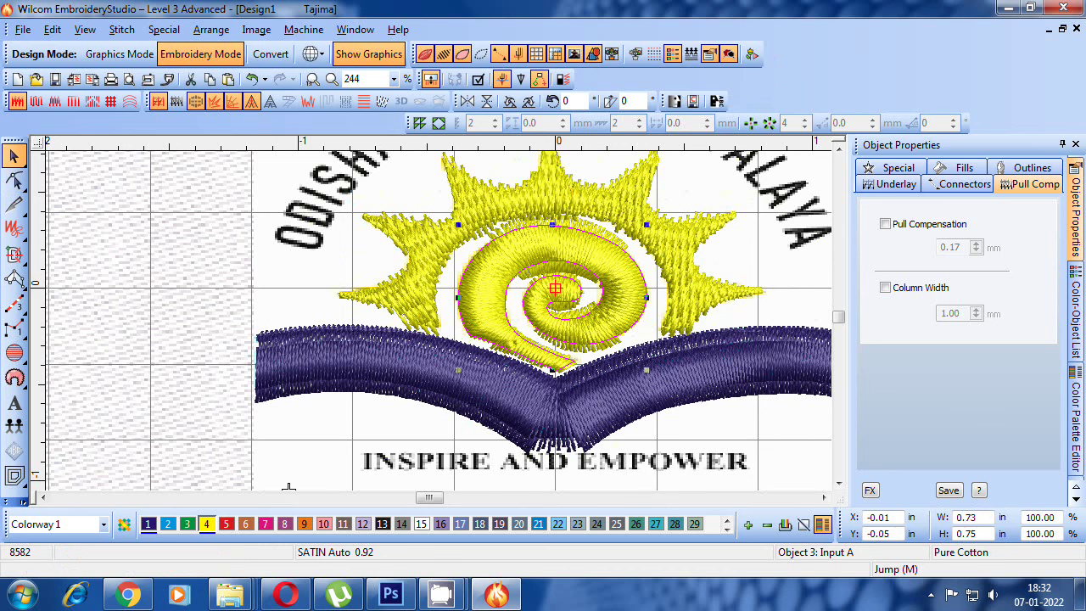
key(ctrl+x)
key(ctrl+v)
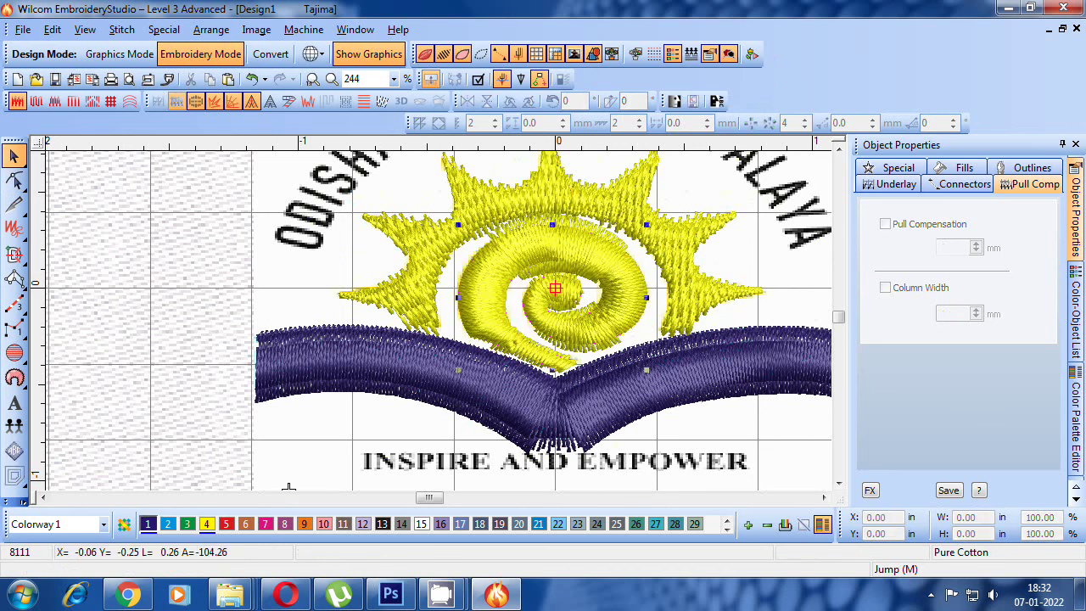
key(Escape)
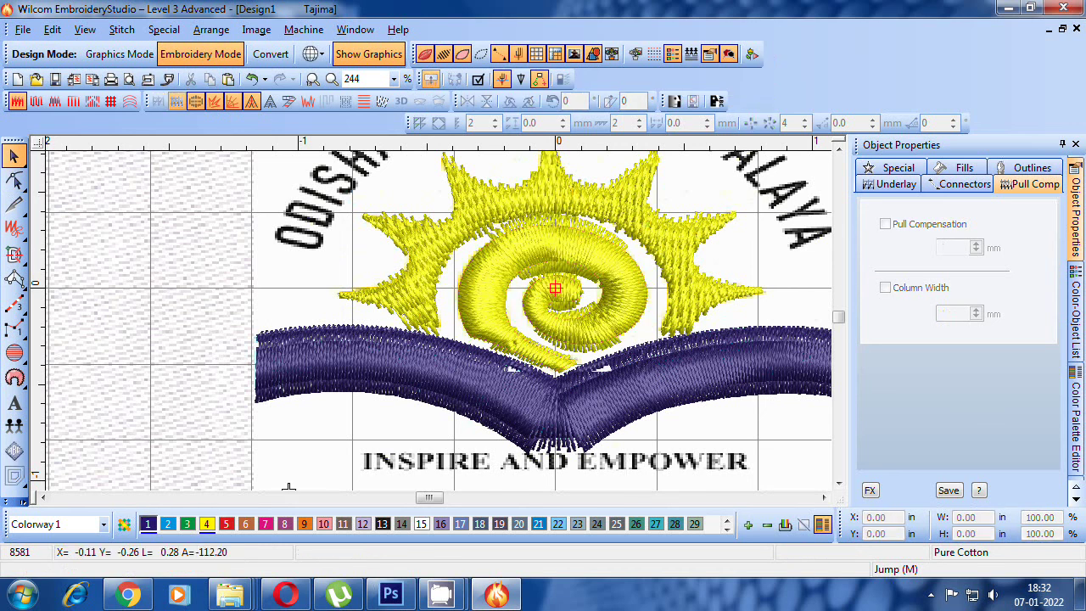
- Move the stitch end point of the book's thin upper strip to its right outer end, and cut and paste it last in sequence
key(Tab)
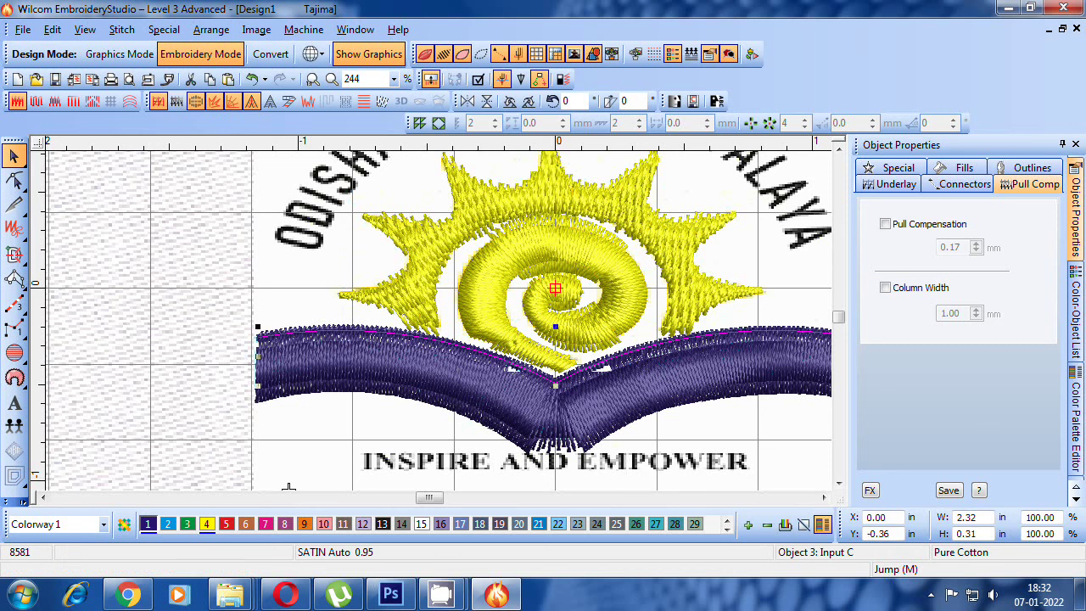
key(h)
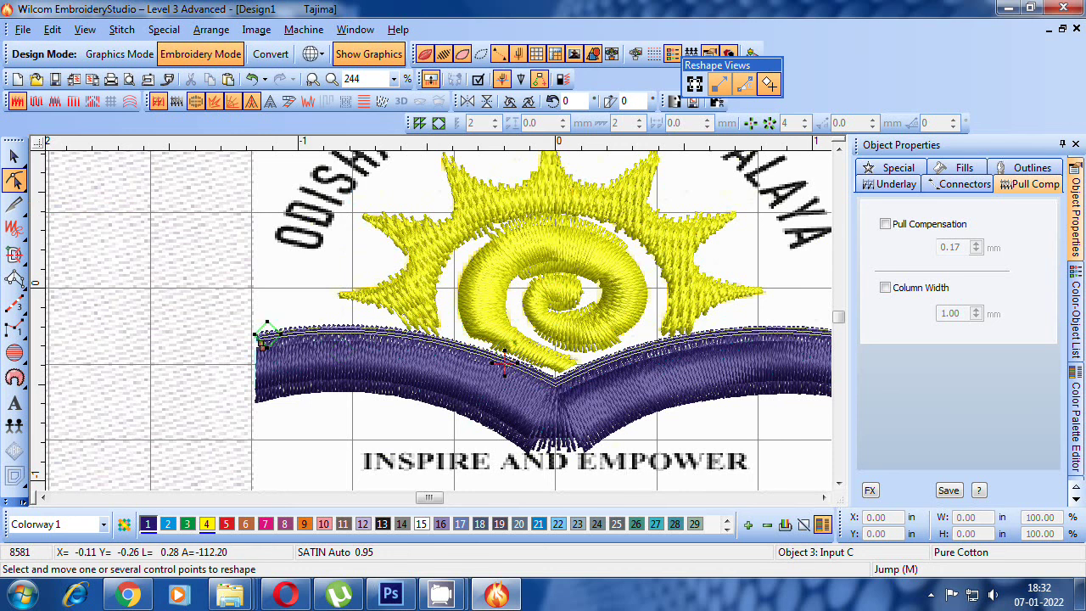
drag(505, 363, 668, 324)
key(Escape)
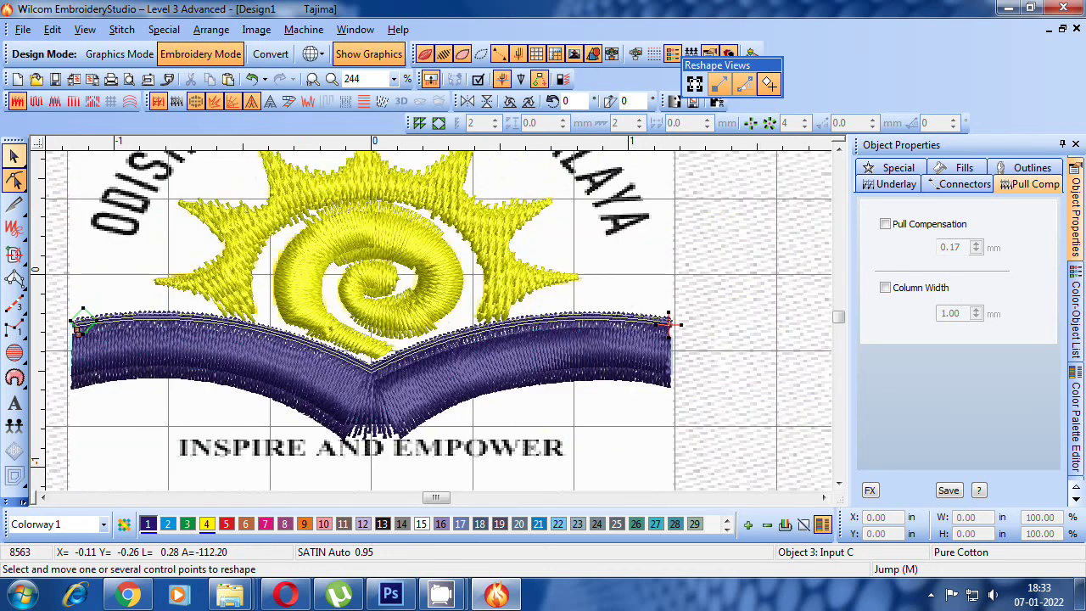
key(ctrl+x)
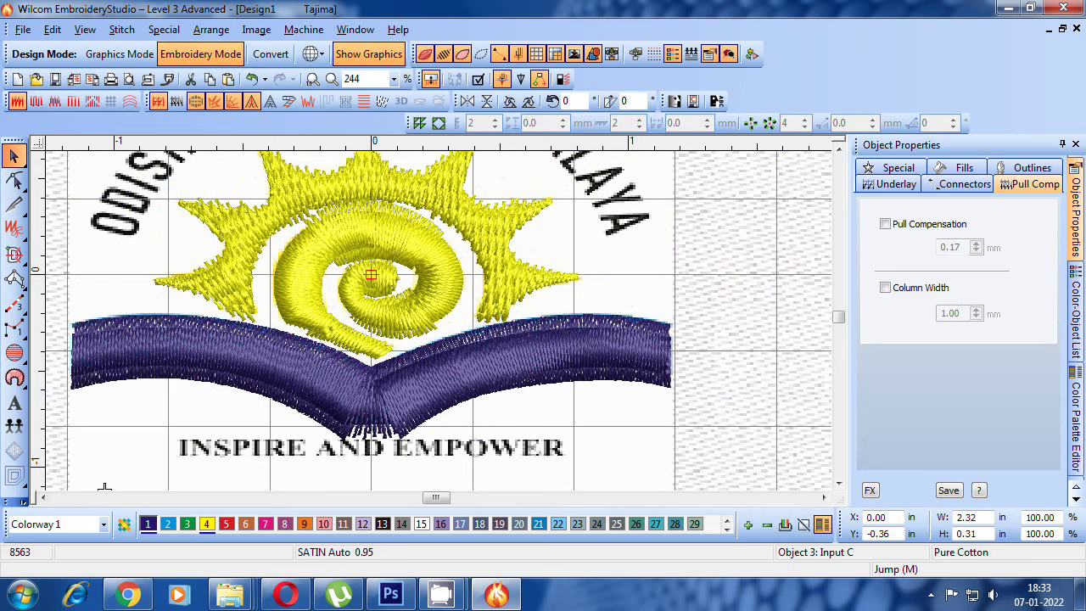
key(ctrl+v)
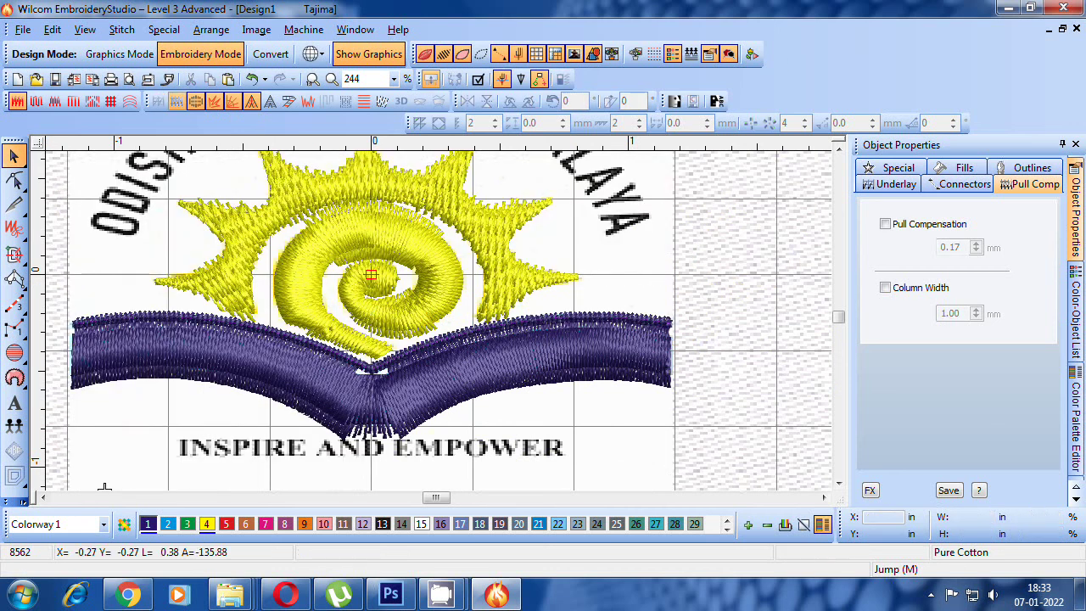
- Move the main book column's stitch start point to the right wing's upper outer corner, and cut and paste the column last in sequence
key(h)
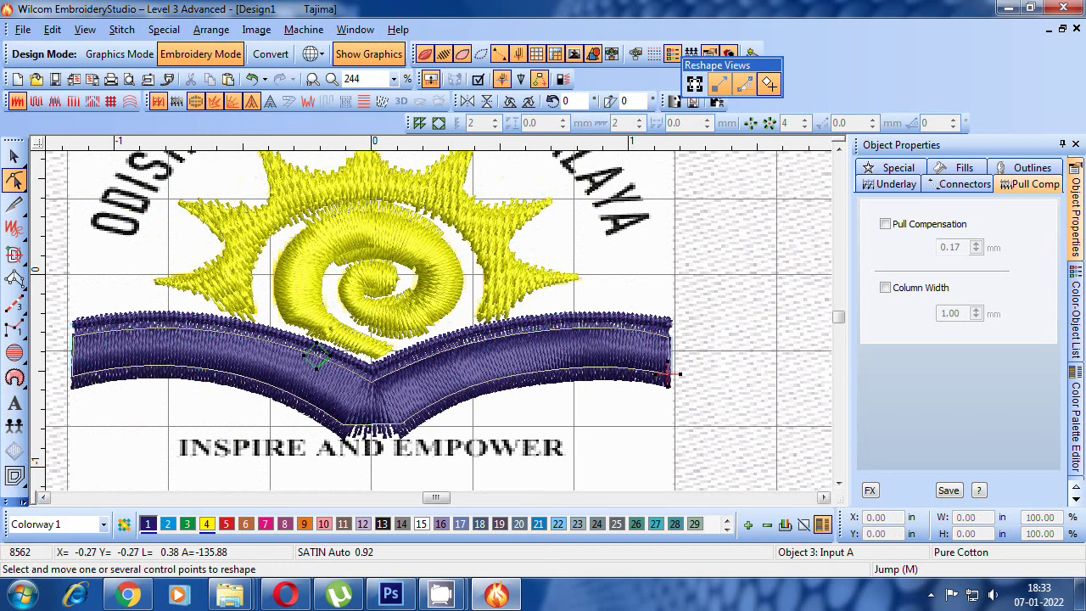
click(43, 497)
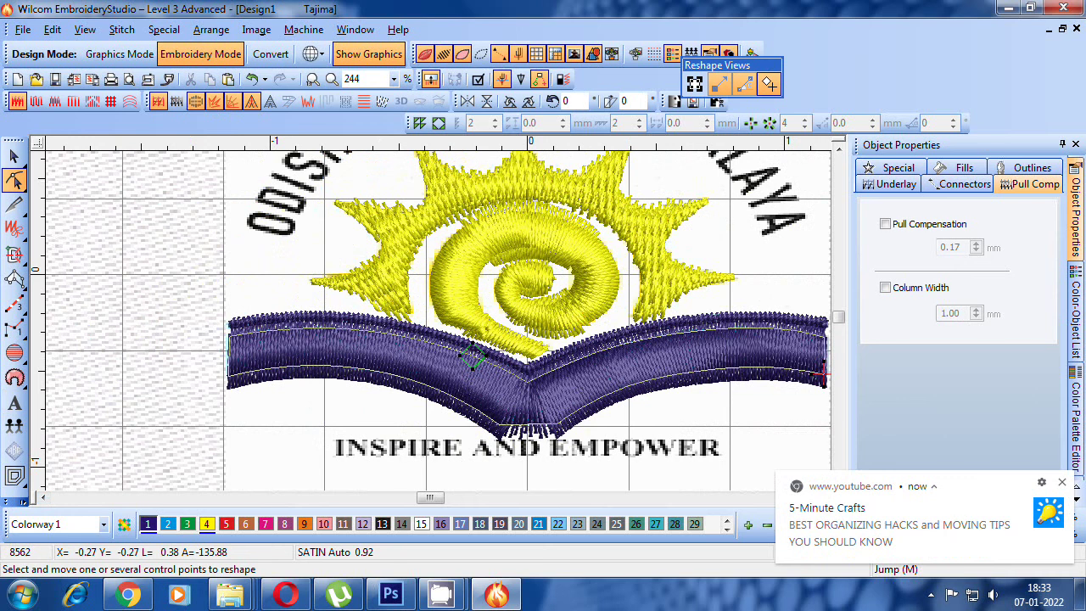
drag(473, 356, 645, 327)
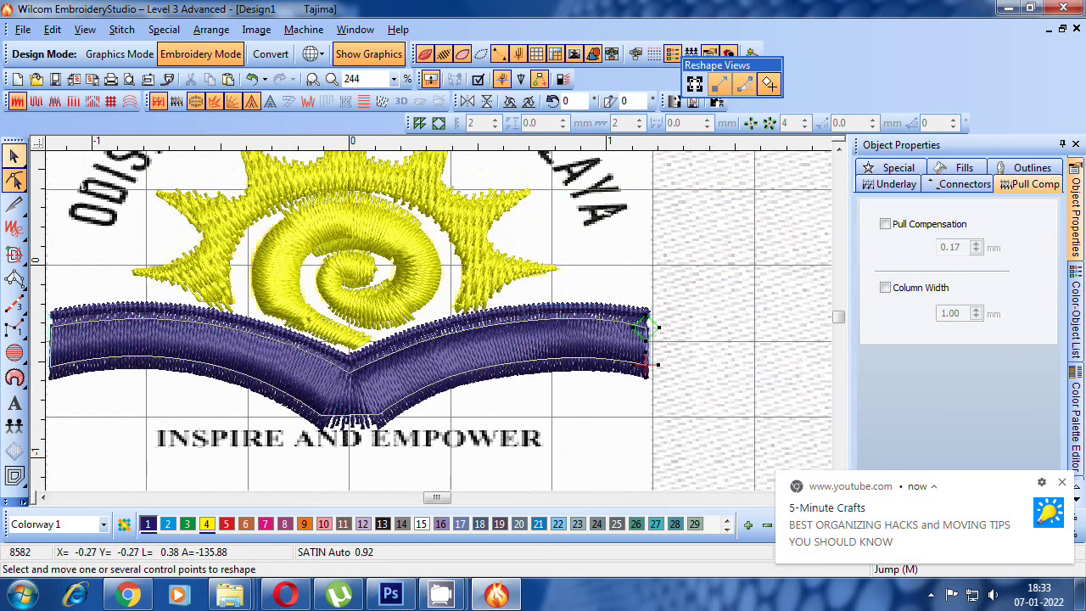
key(Escape)
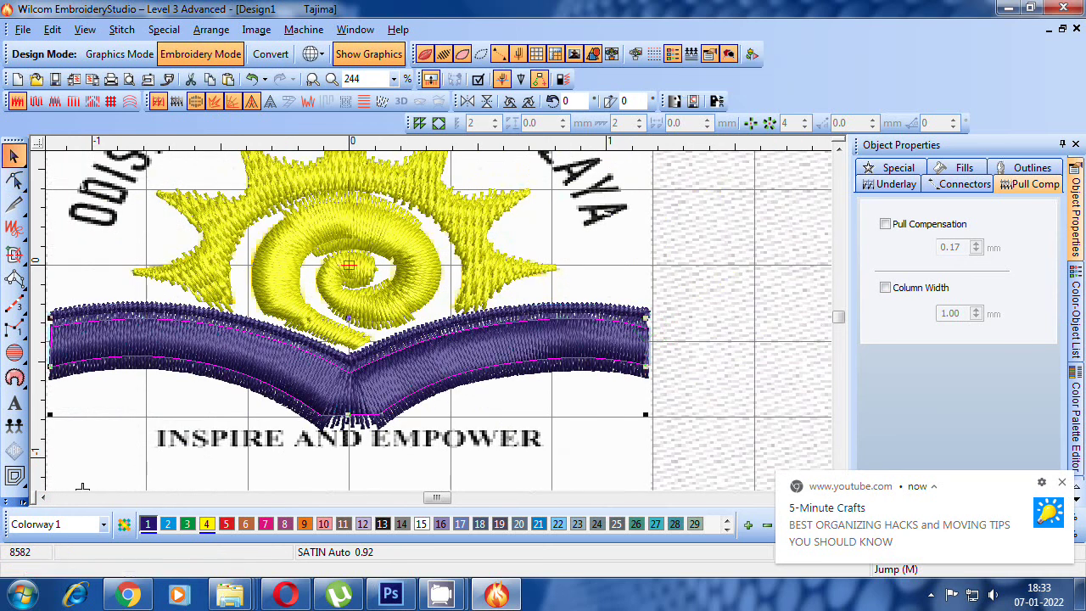
key(ctrl+x)
key(ctrl+v)
key(shift+z)
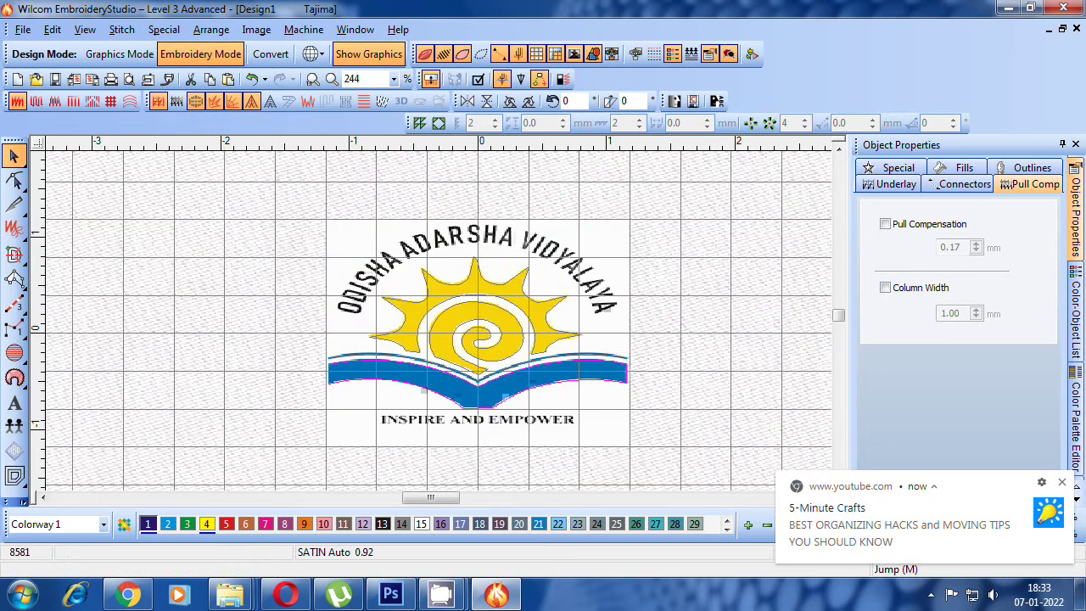
key(Escape)
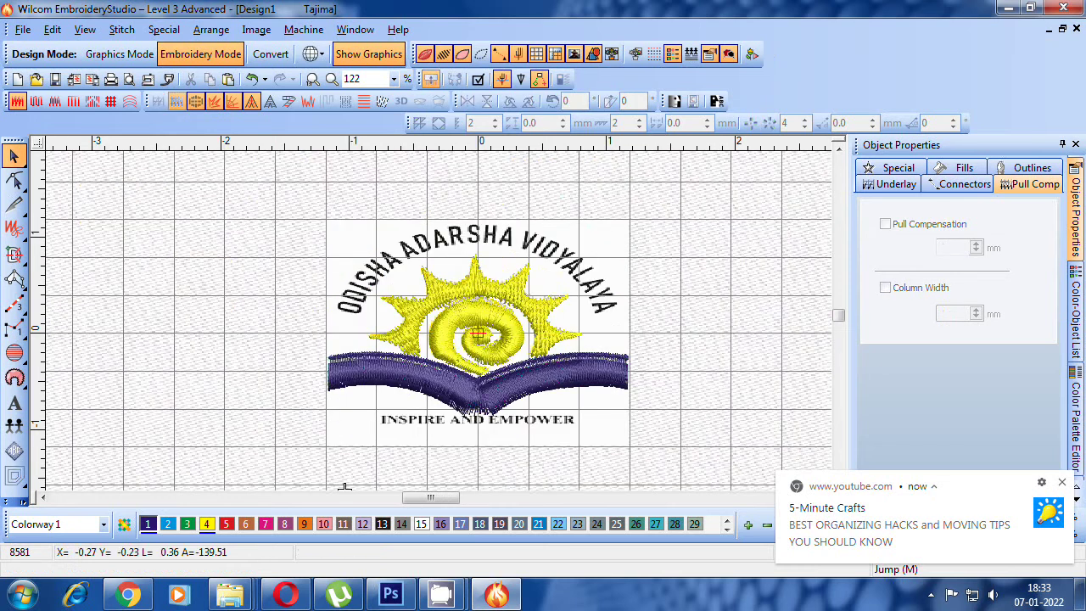
key(shift+z)
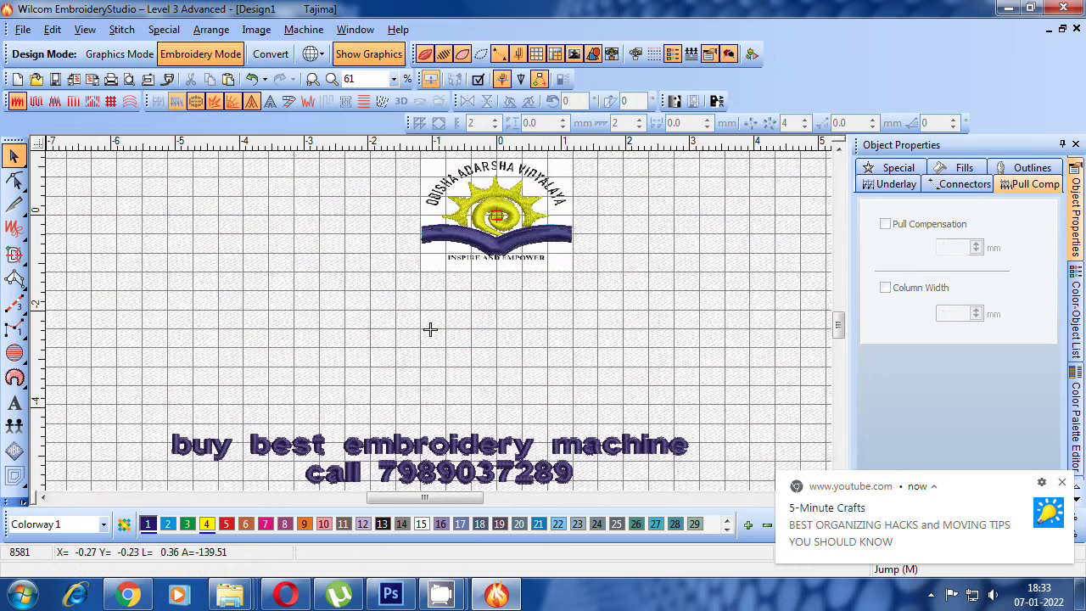
key(z)
key(z)
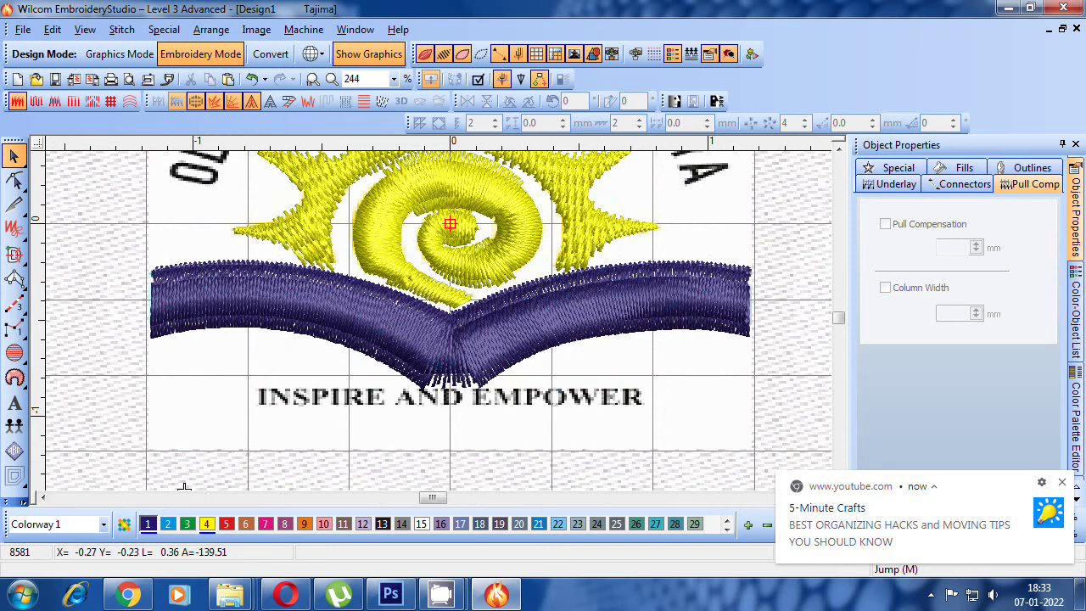
scroll(183, 488, up, 6)
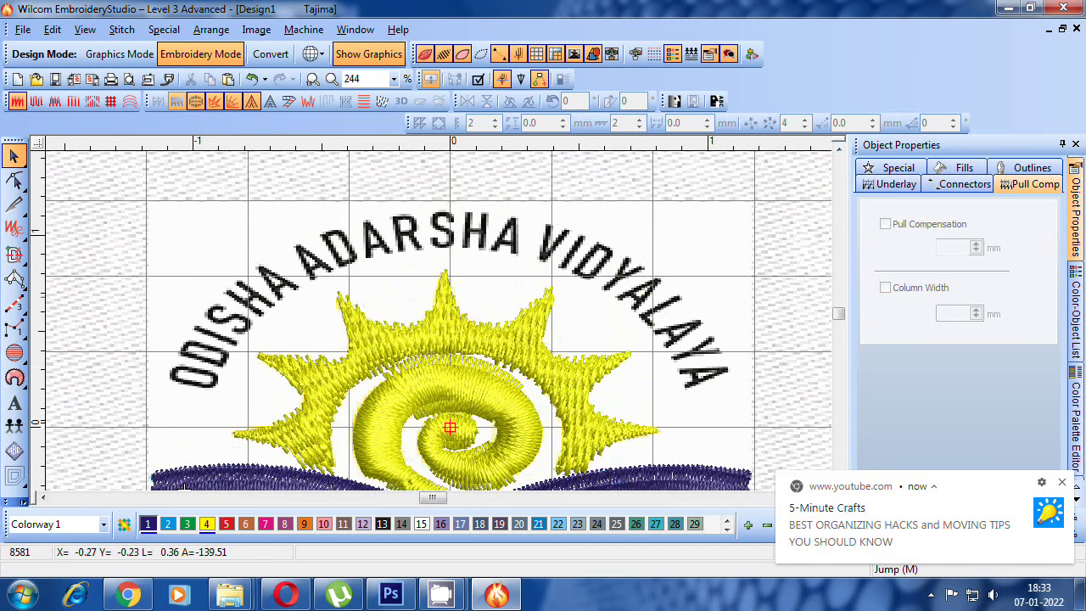
click(14, 403)
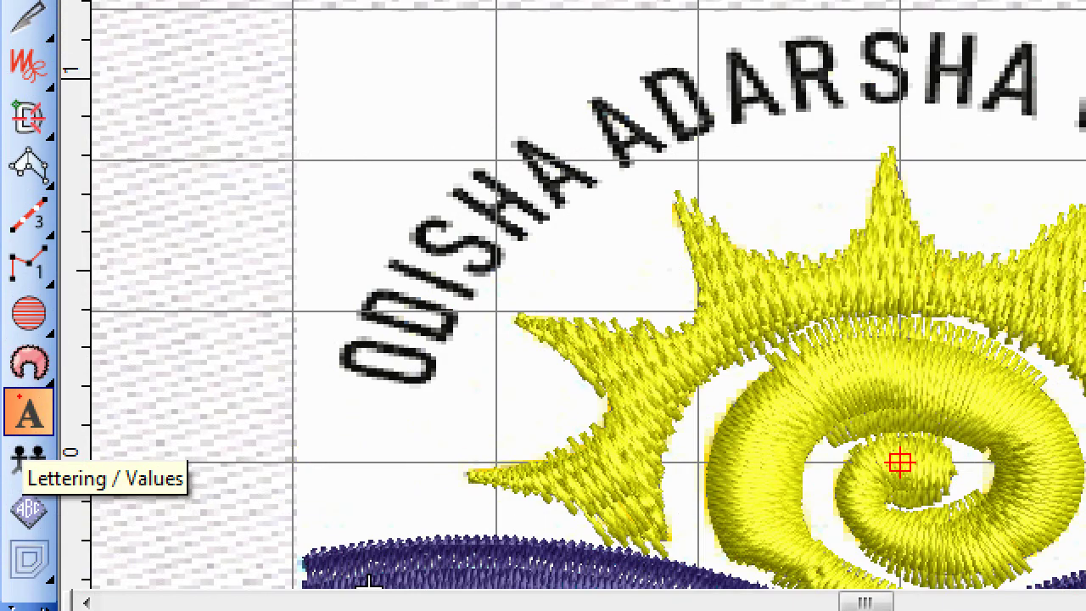
drag(19, 398, 97, 414)
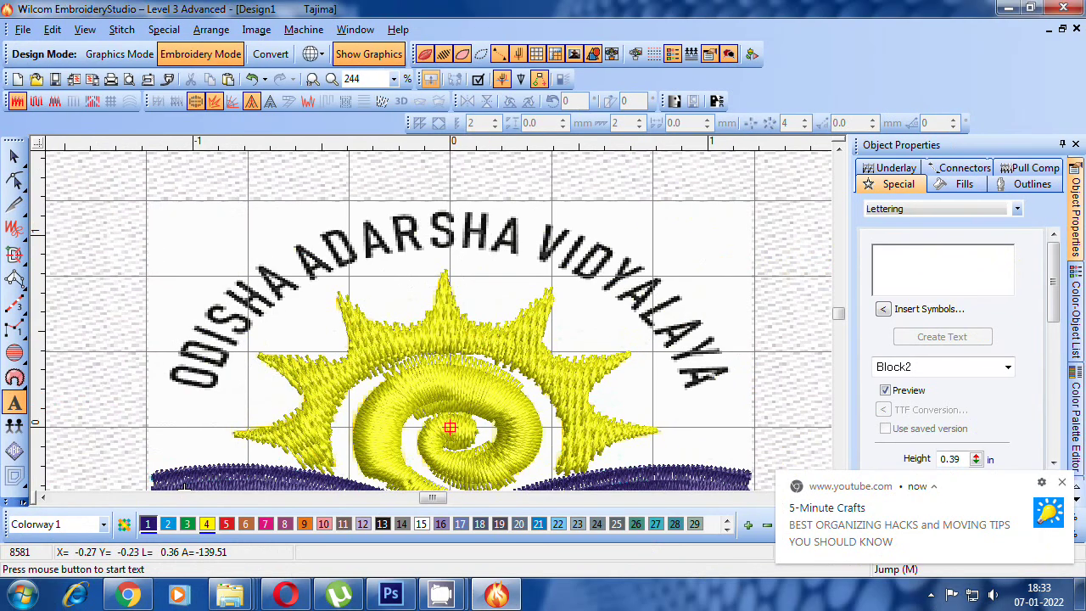
click(106, 240)
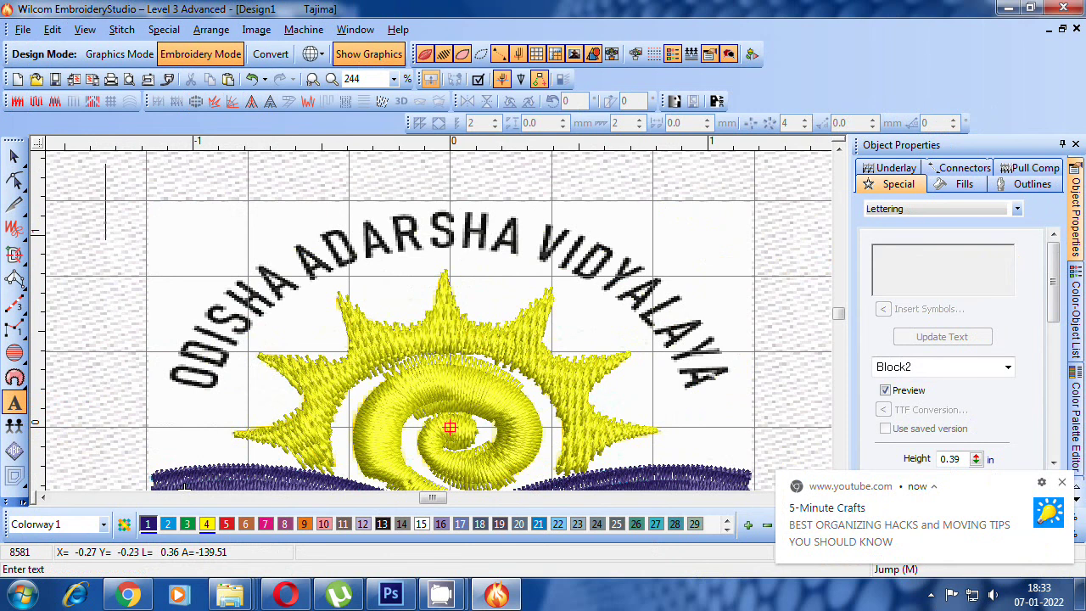
text(od)
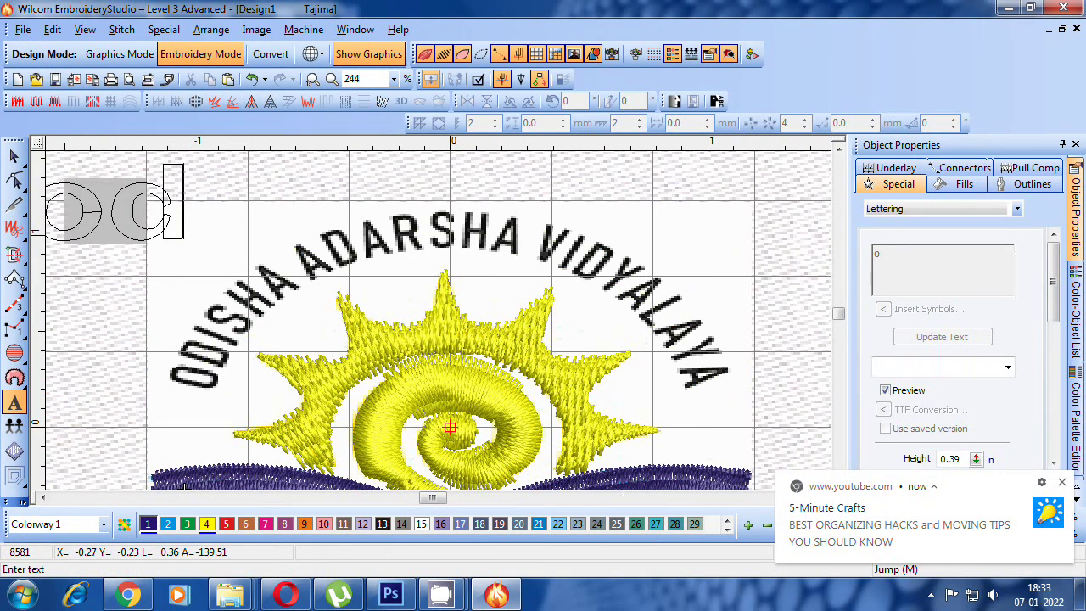
text(i)
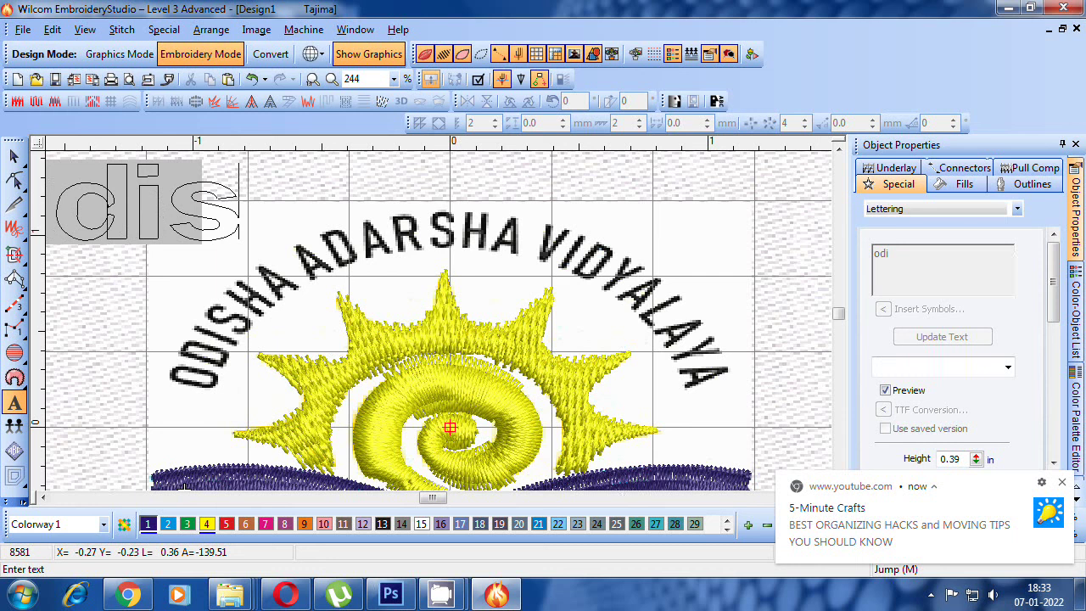
text(sha a)
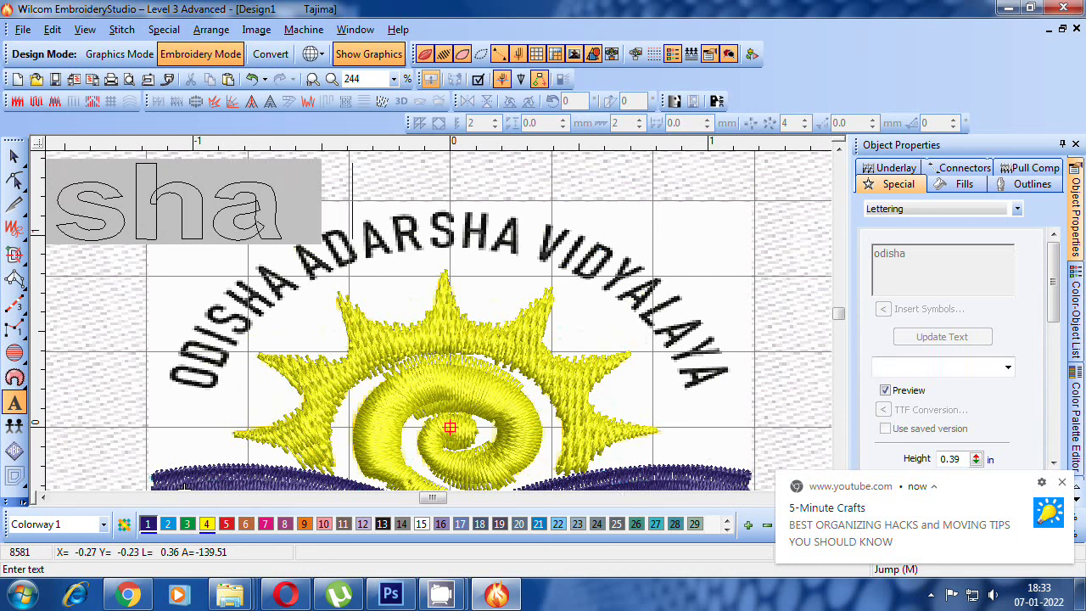
text(d)
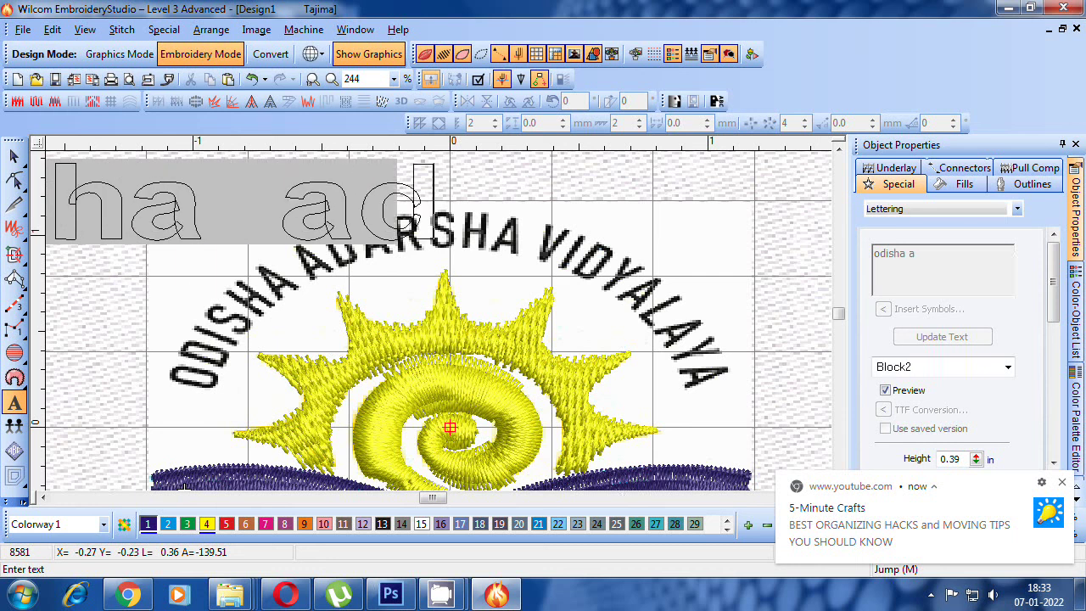
text(ar)
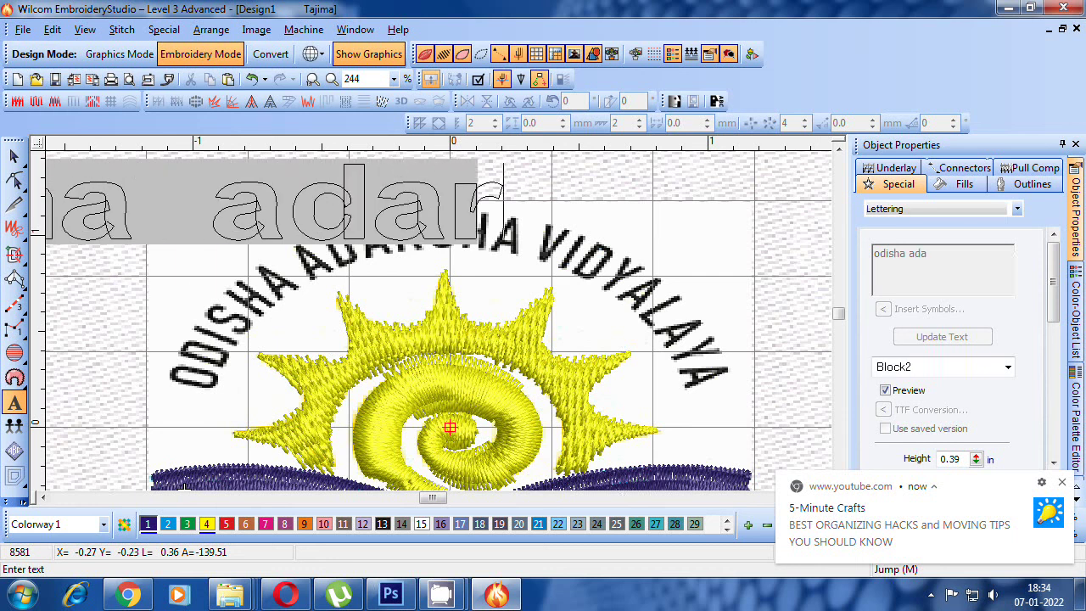
text(a)
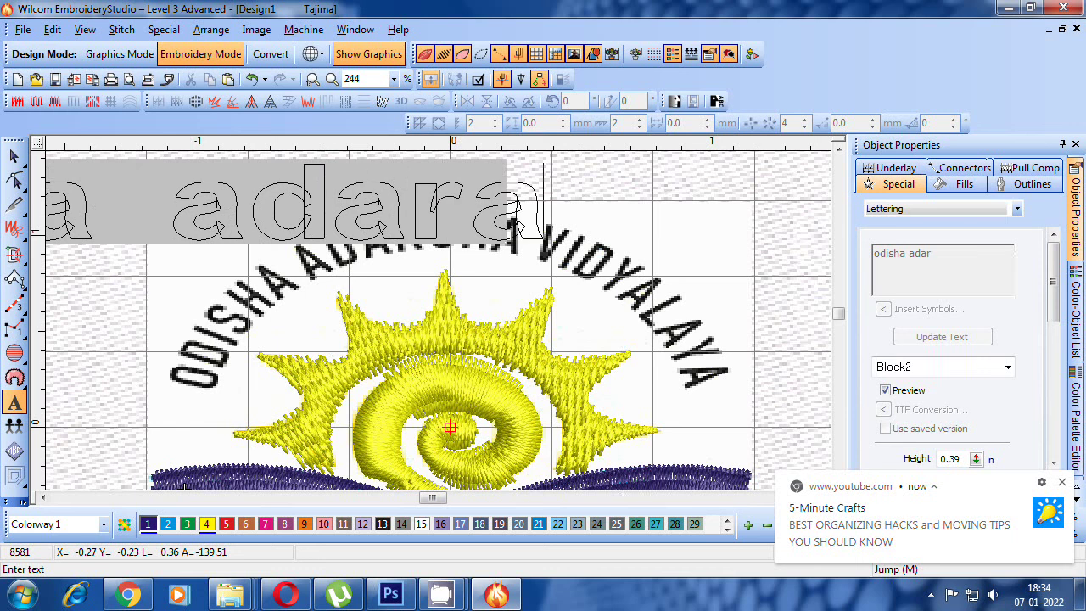
key(BackSpace)
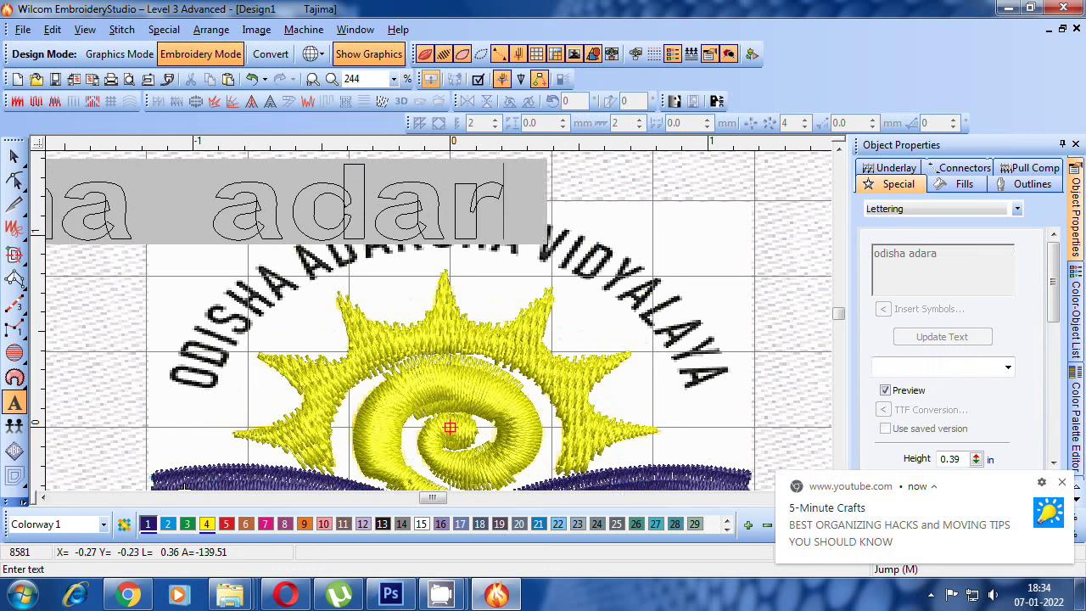
key(BackSpace)
key(BackSpace)
key(BackSpace)
key(BackSpace)
key(BackSpace)
key(BackSpace)
key(BackSpace)
key(BackSpace)
key(BackSpace)
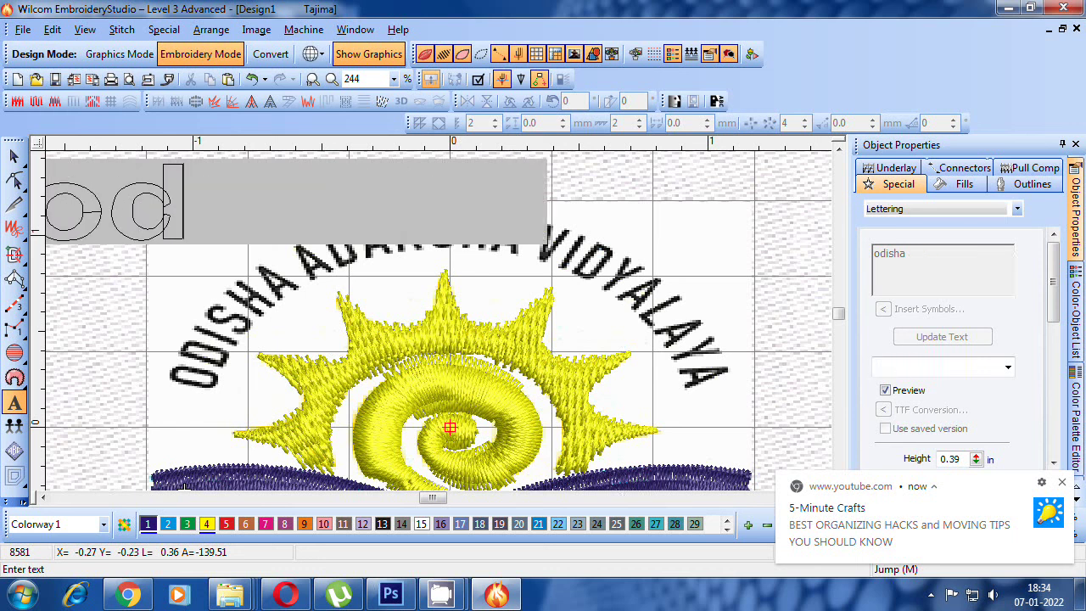
key(BackSpace)
key(BackSpace)
key(Escape)
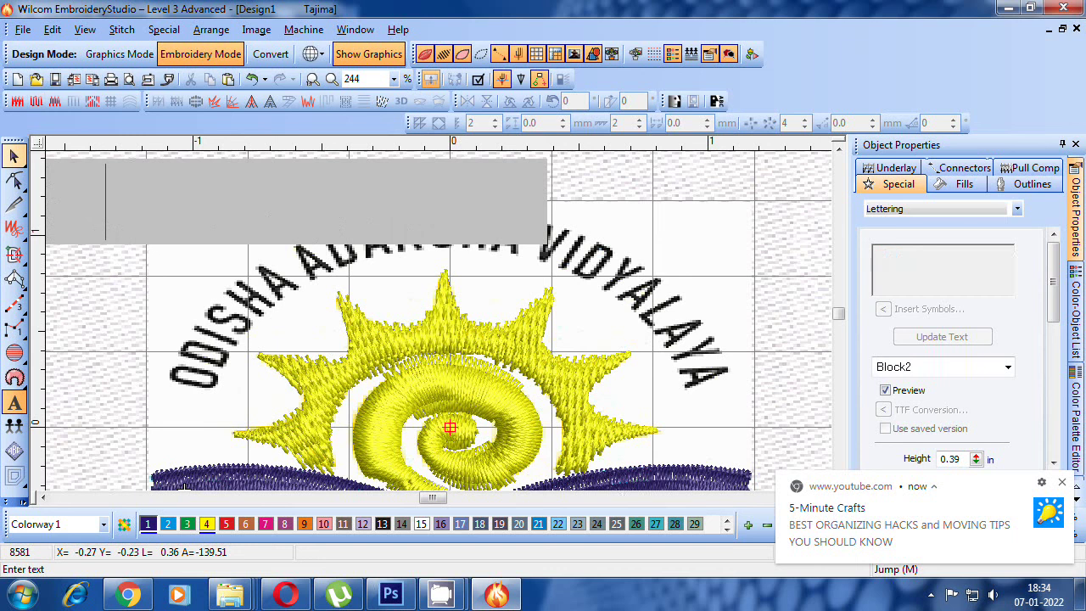
- Create the lettering "ODISHA ADARSHA VIDYALAYA" in capitals over the book, using the Block2 font at 0.39 in height
scroll(463, 458, down, 2)
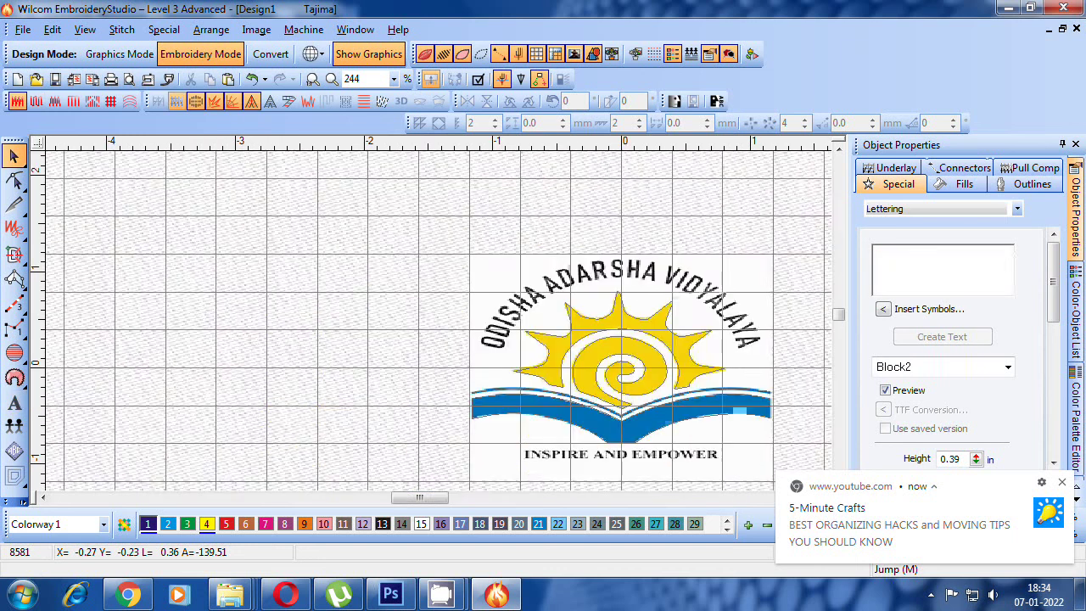
scroll(463, 458, up, 1)
key(a)
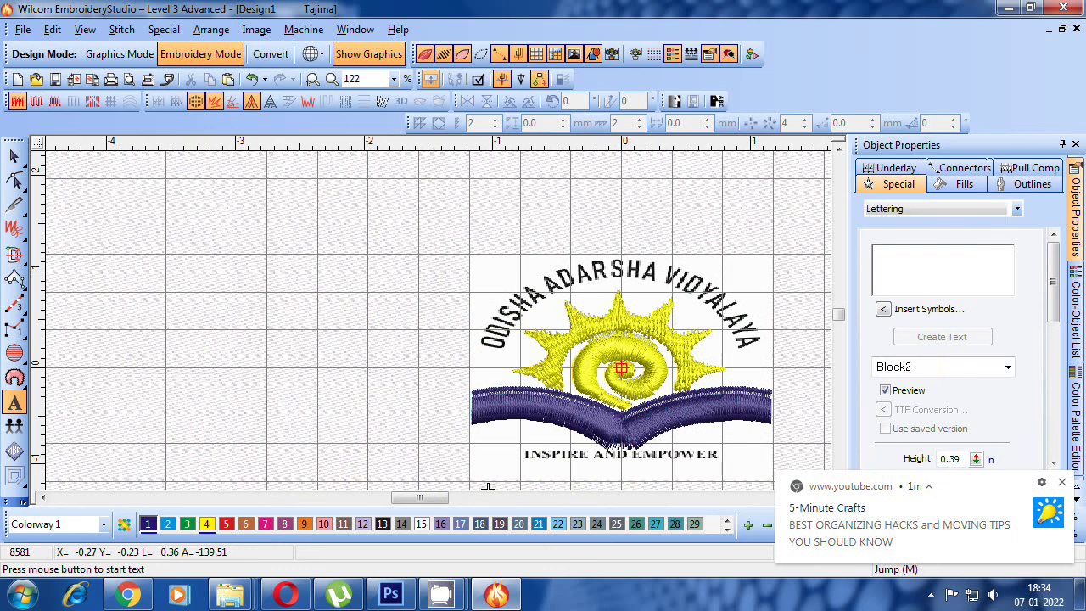
scroll(475, 488, up, 2)
scroll(382, 488, down, 2)
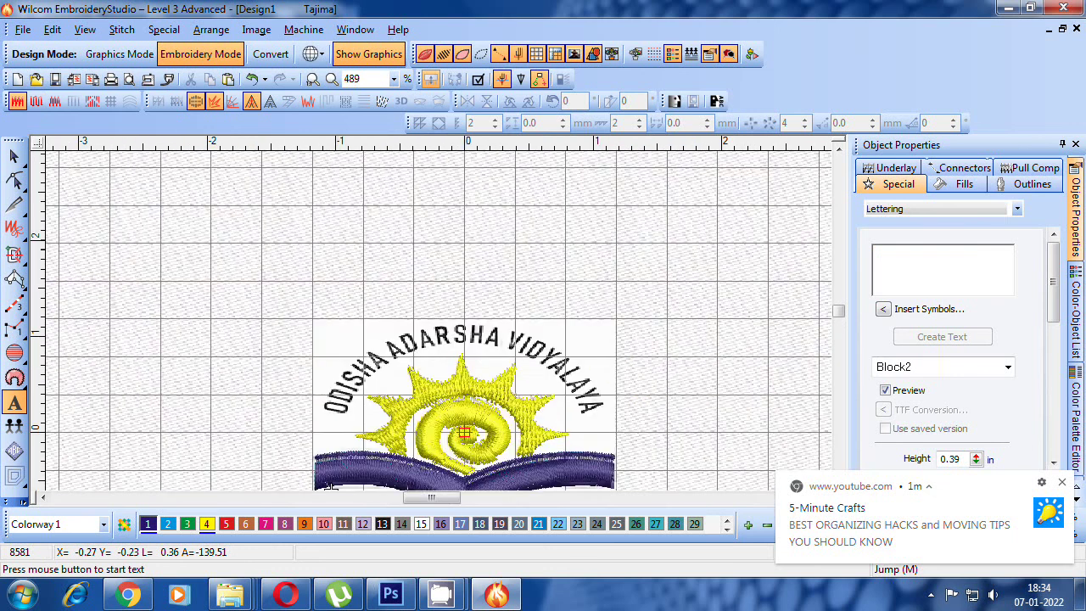
scroll(271, 488, up, 1)
scroll(273, 486, up, 1)
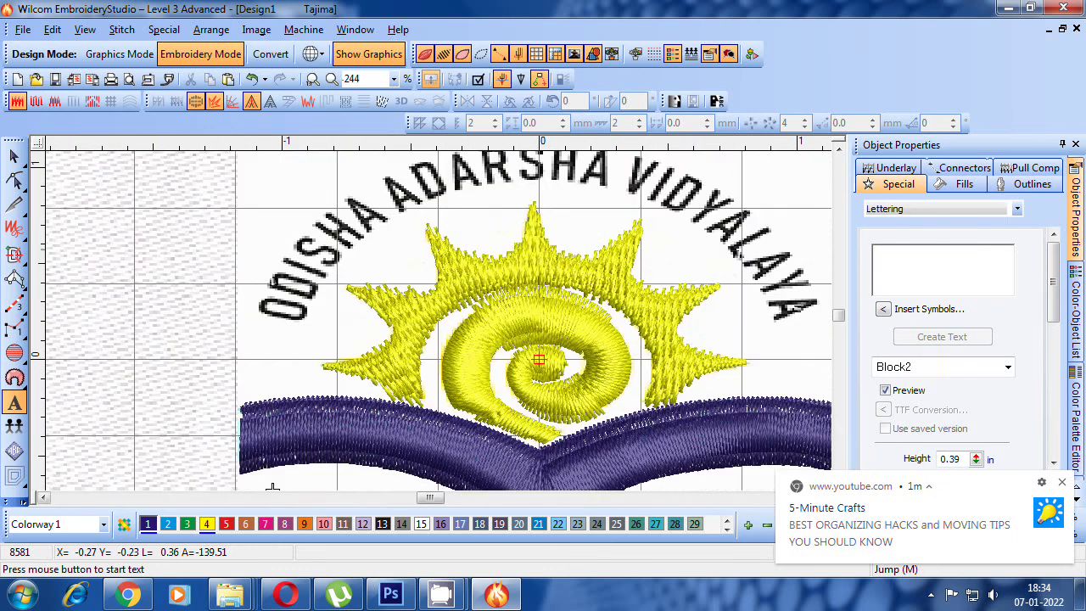
click(272, 486)
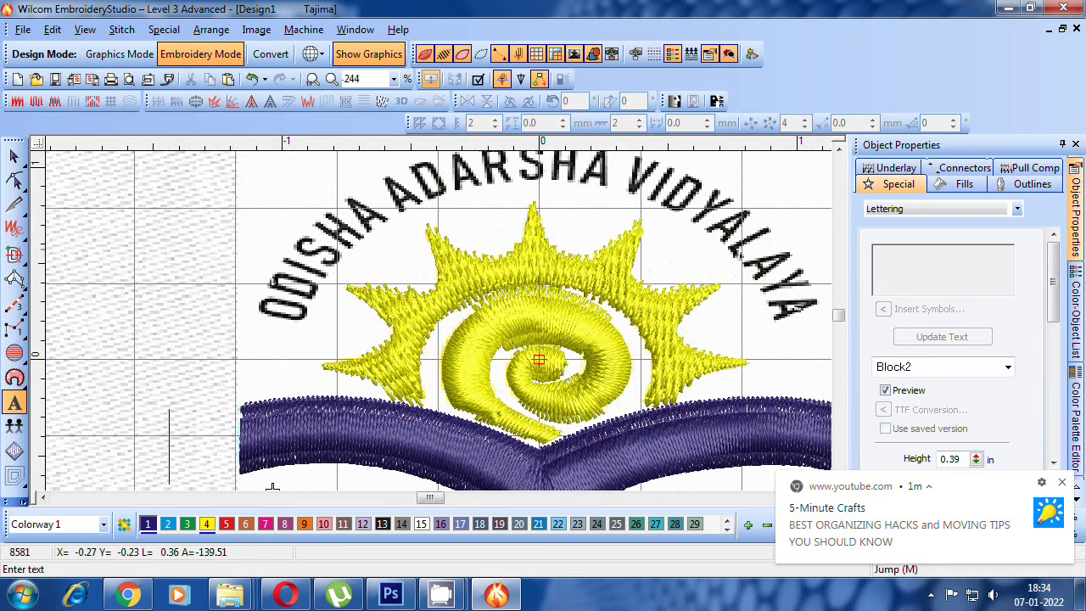
text(OD)
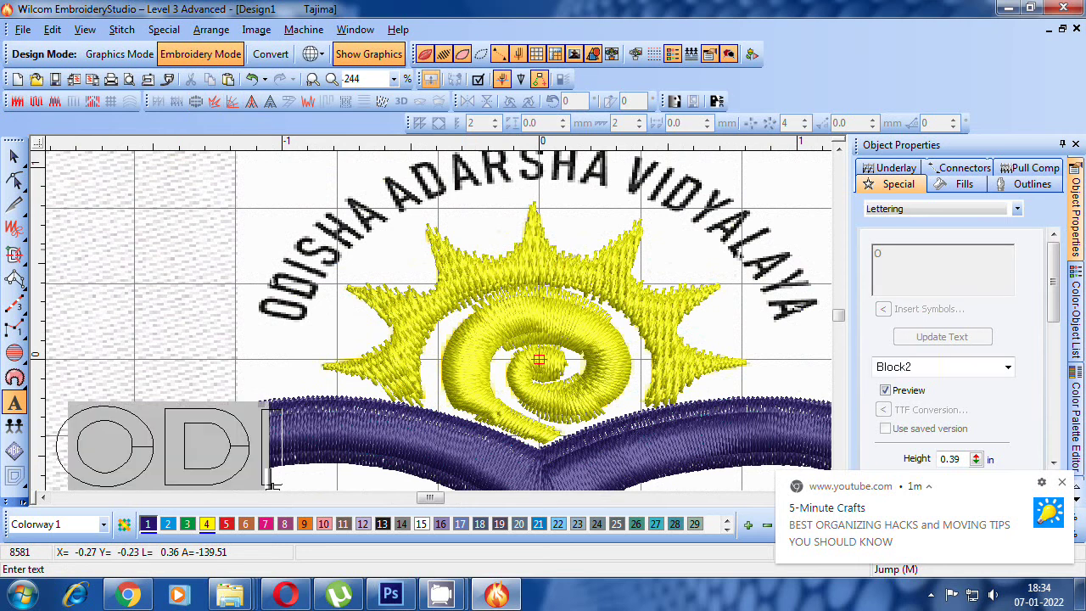
text(ISHA)
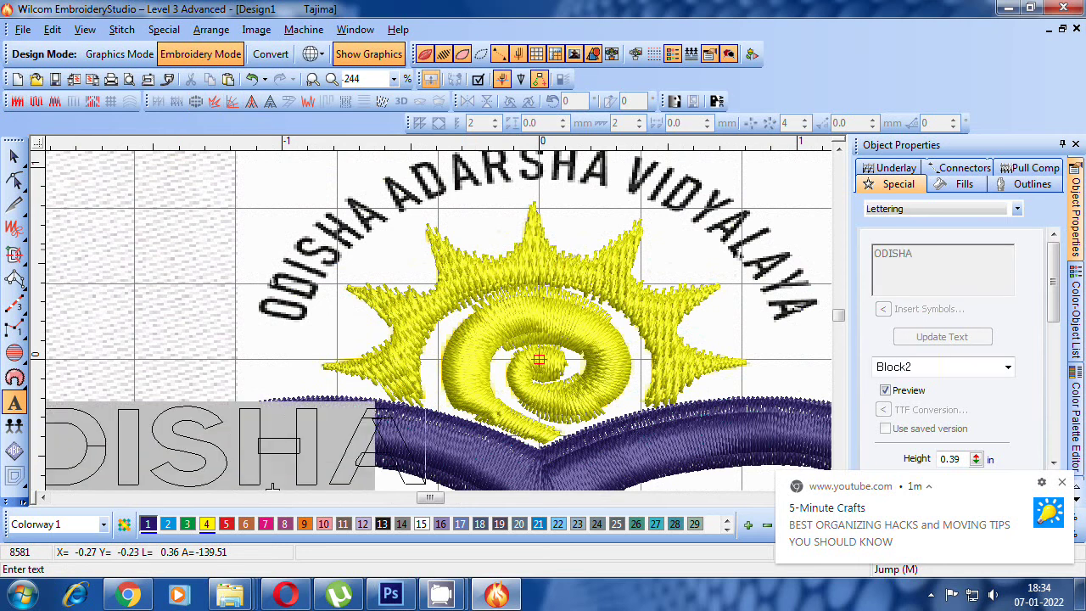
text( A)
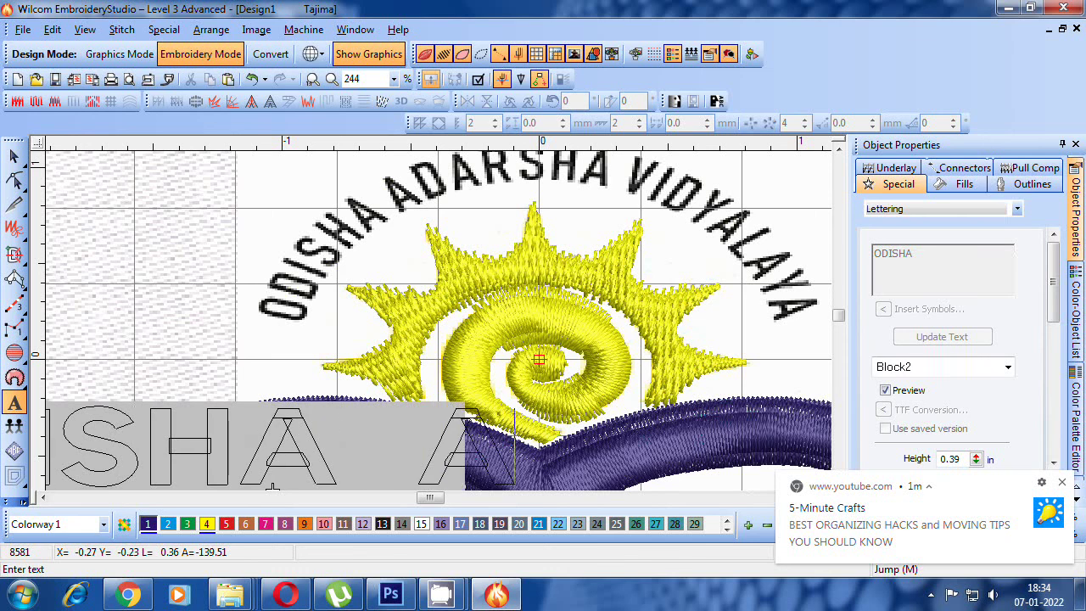
text(D)
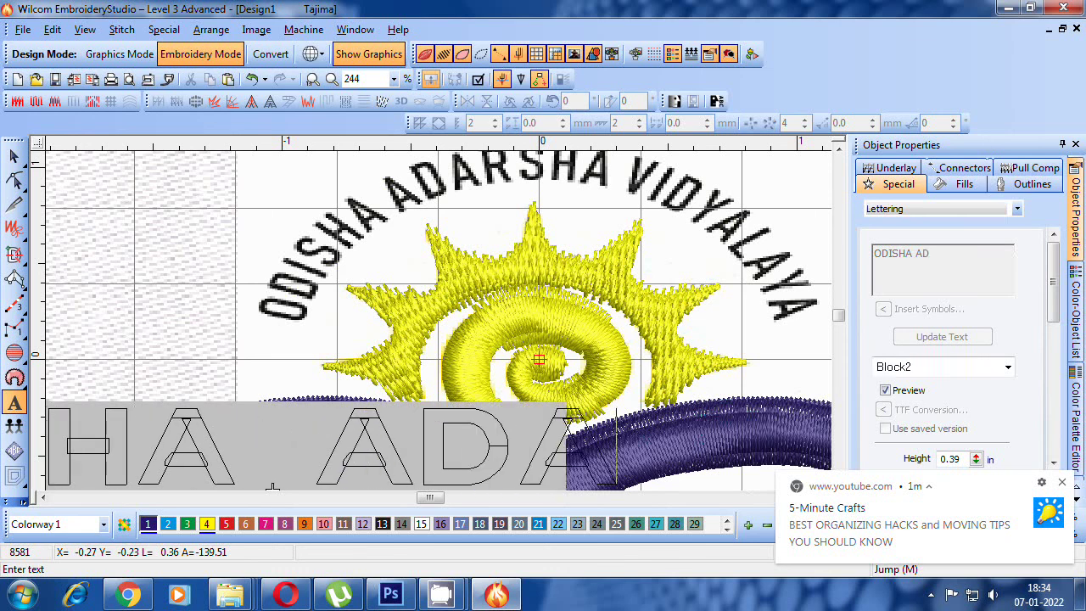
text(AR)
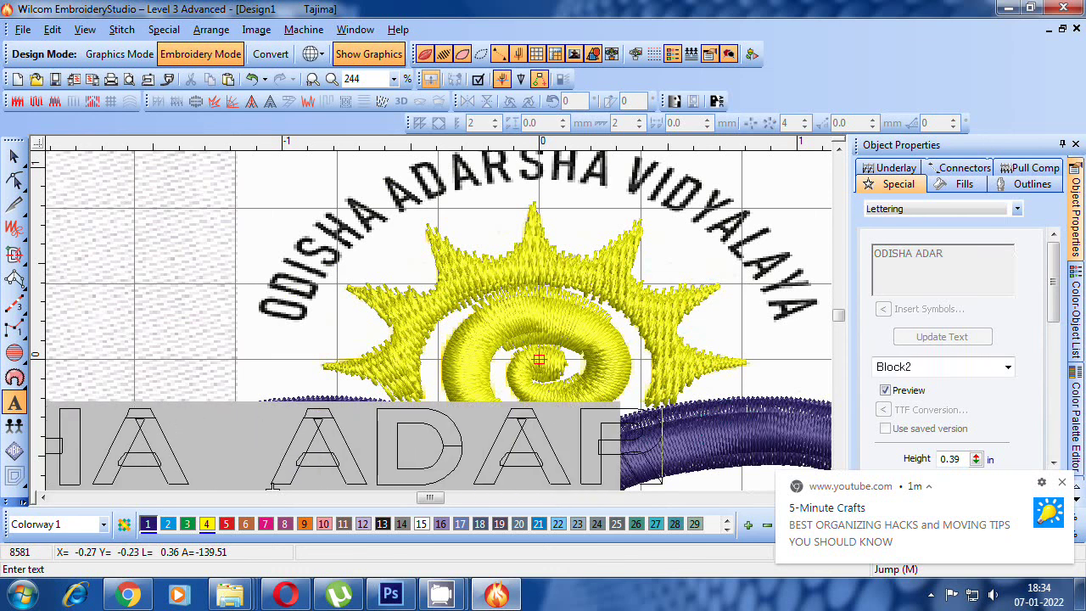
text(SH)
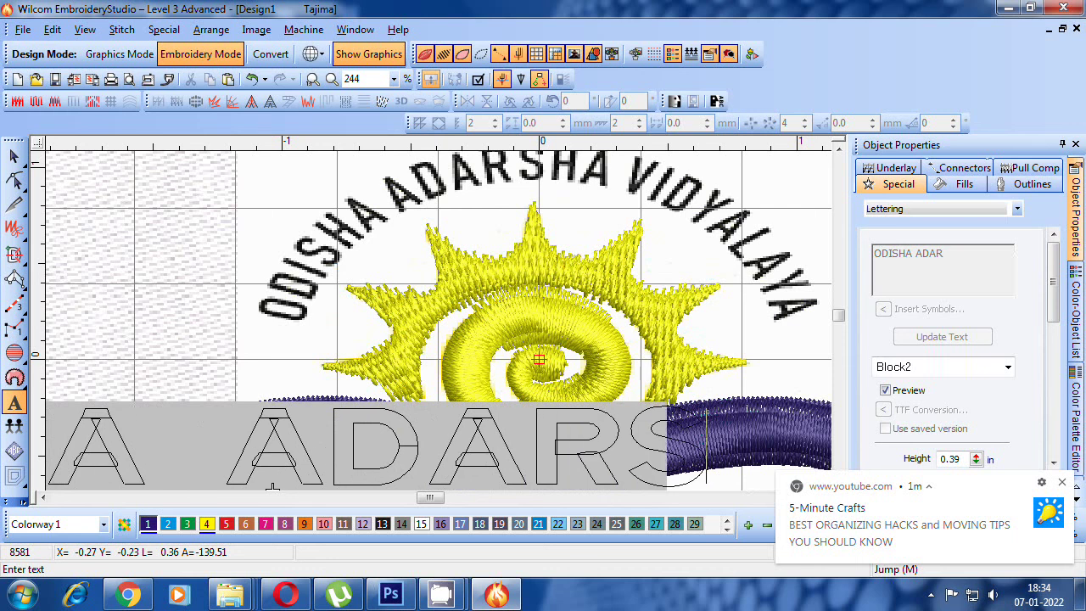
text(A)
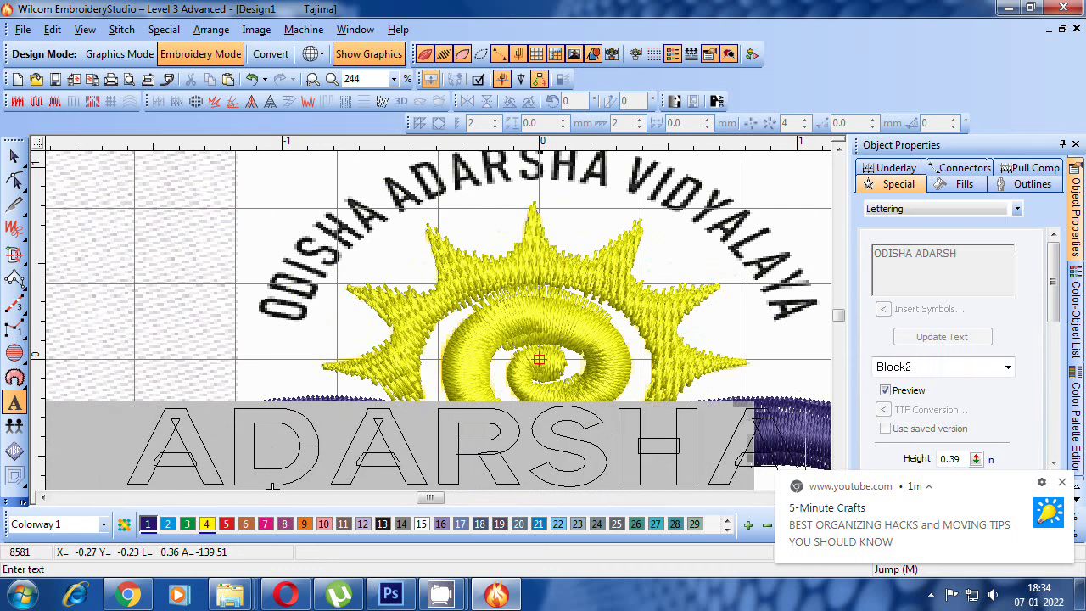
text( V)
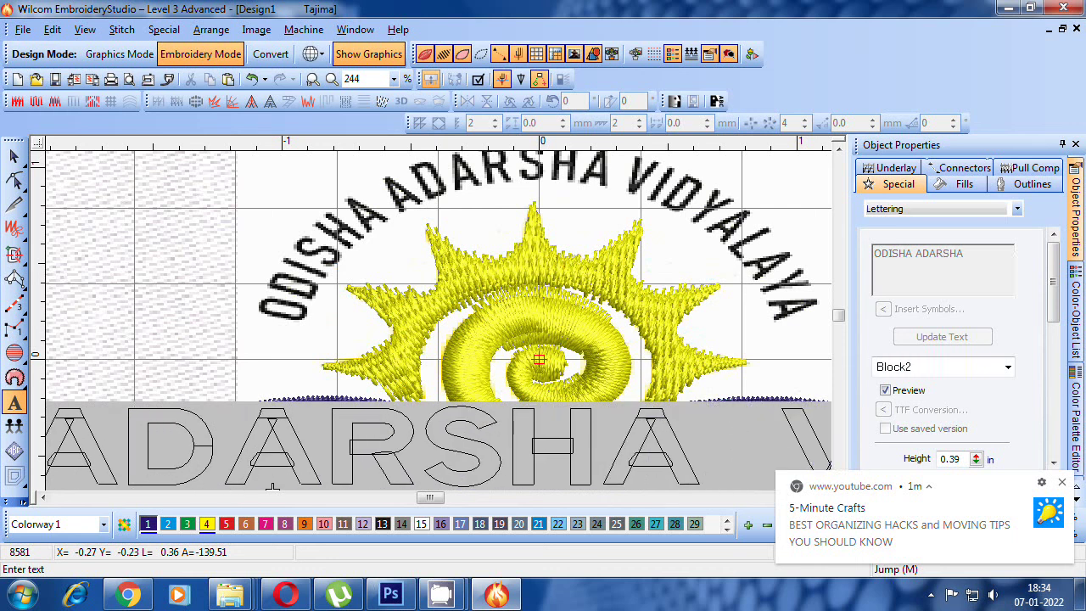
text(ID)
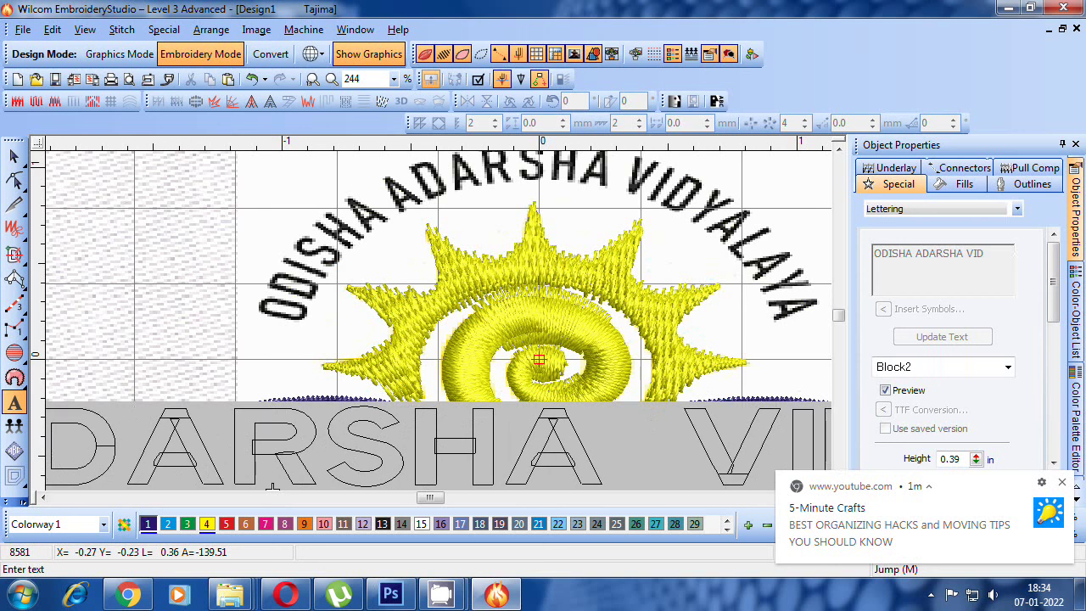
text(YA)
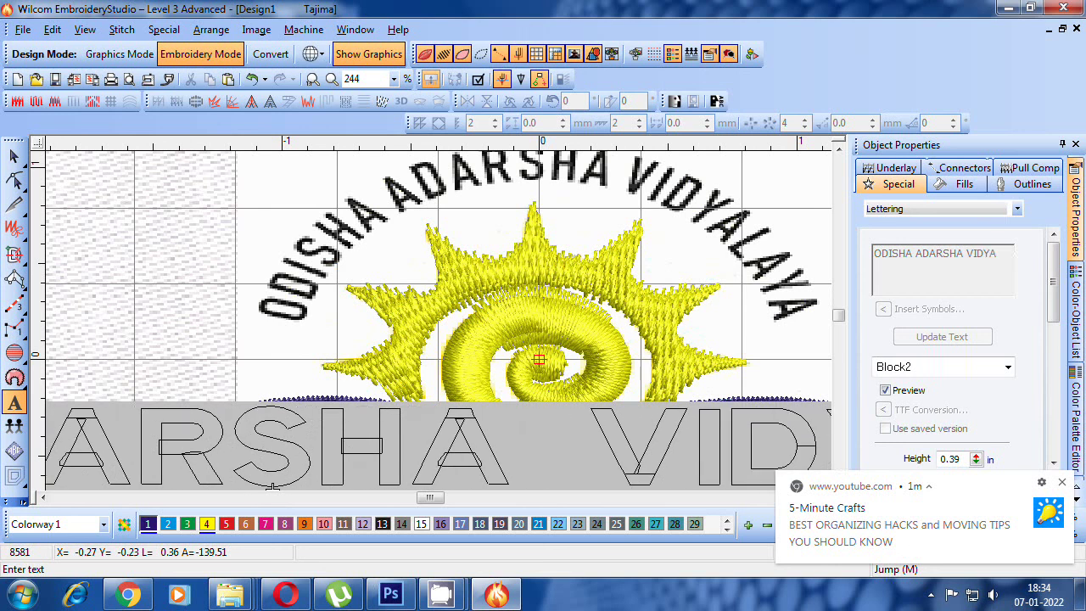
text(LAY)
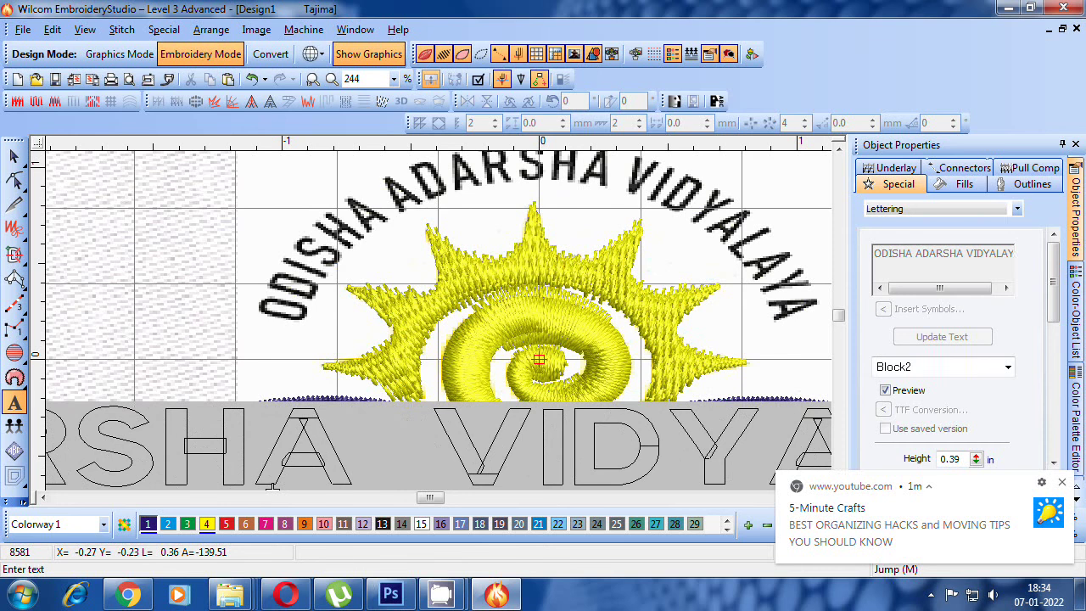
key(Return)
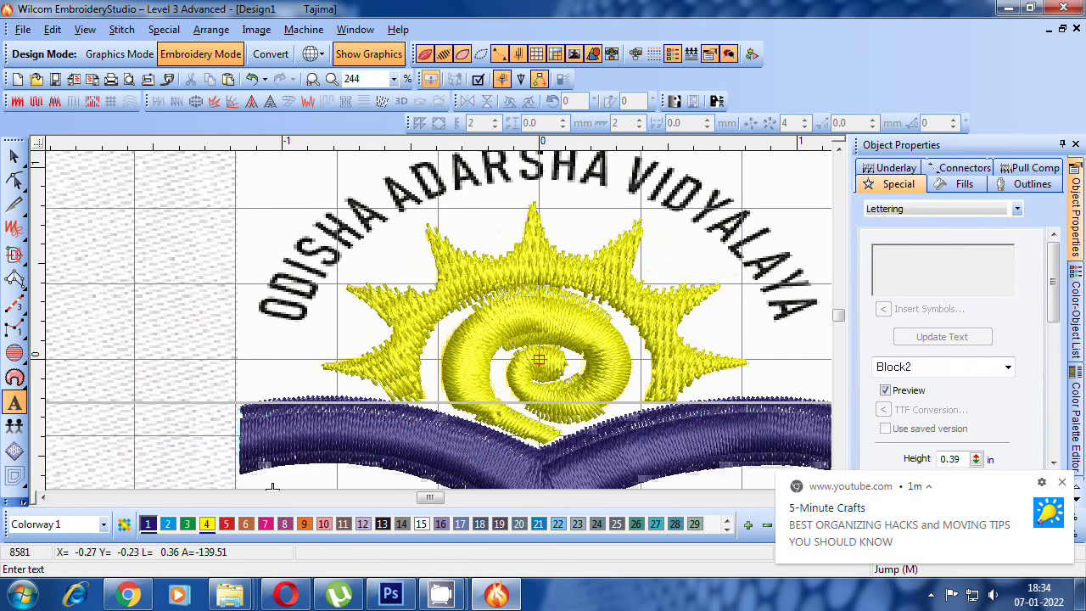
key(Escape)
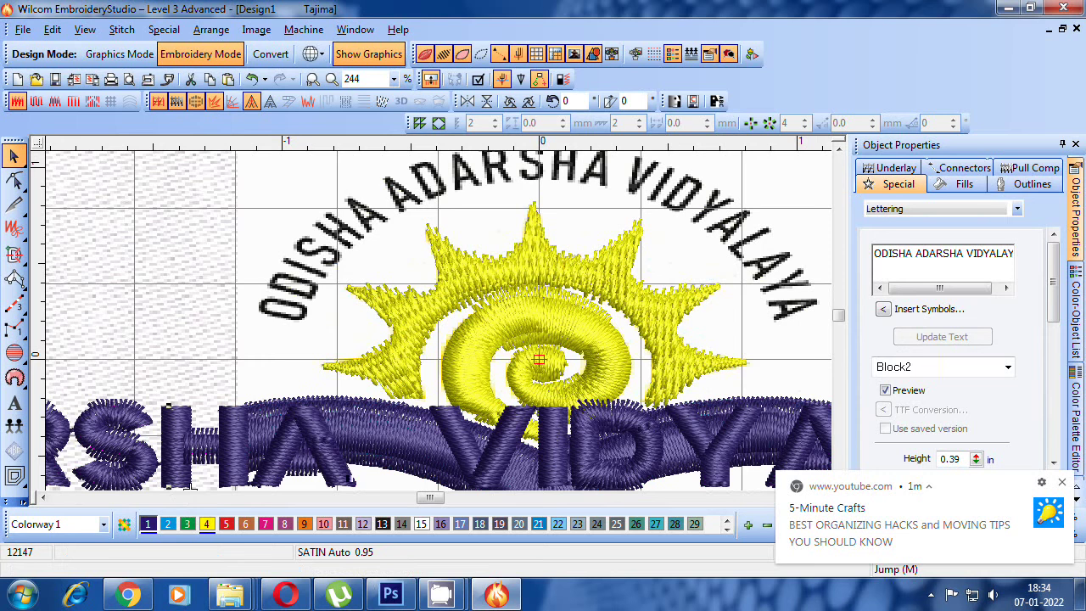
- Move the new school-name lettering off the book to the empty area above the logo
scroll(190, 488, down, 1)
scroll(441, 483, up, 1)
drag(454, 385, 707, 185)
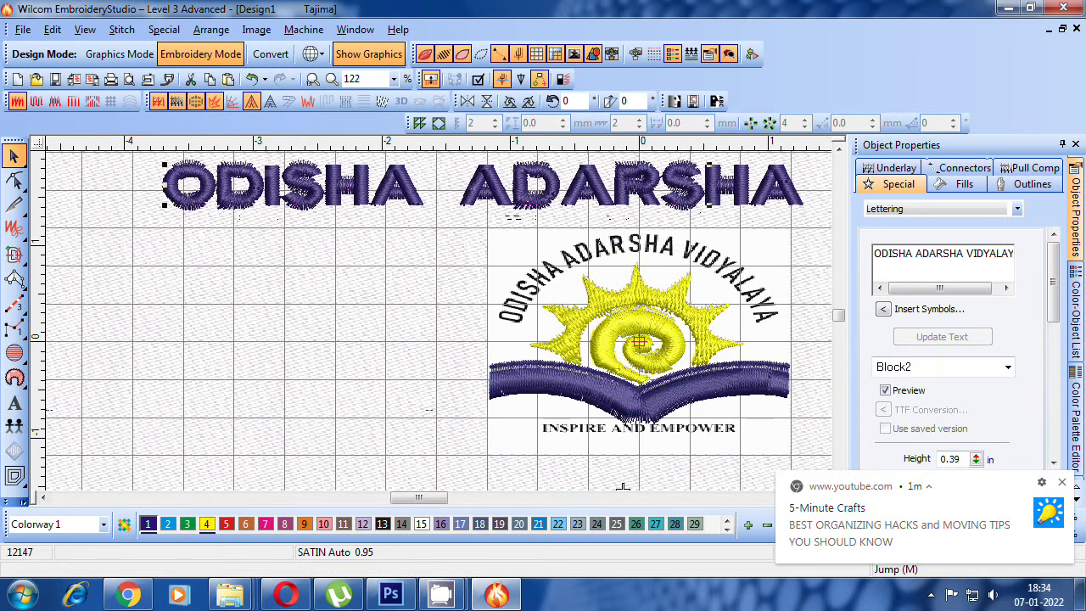
scroll(509, 493, down, 1)
scroll(373, 496, up, 2)
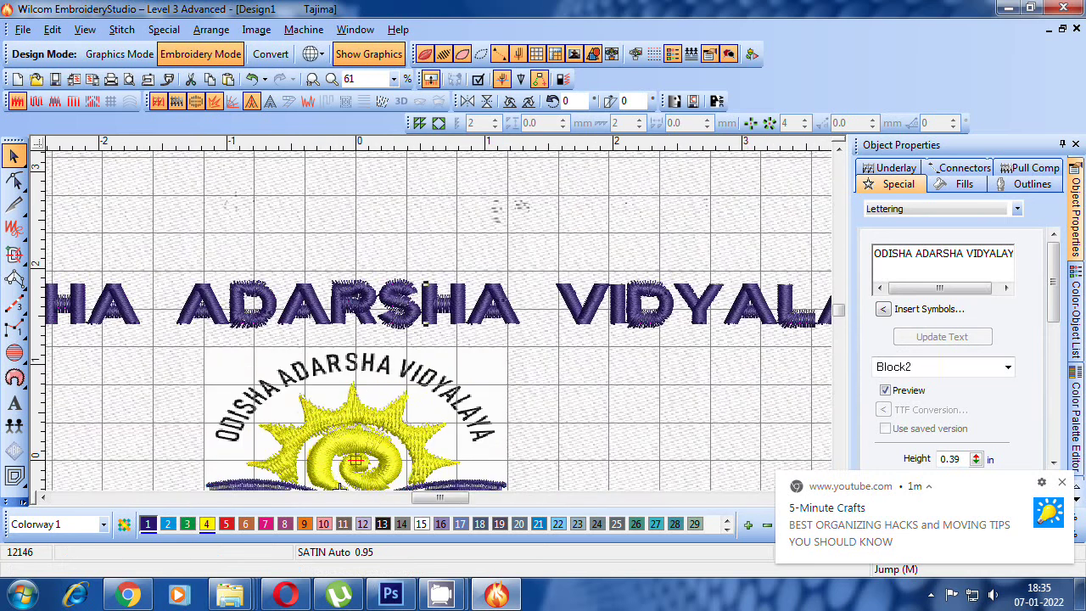
- Shrink the school-name lettering proportionally to about 0.28 in height and shift it slightly up above the logo
scroll(340, 486, down, 1)
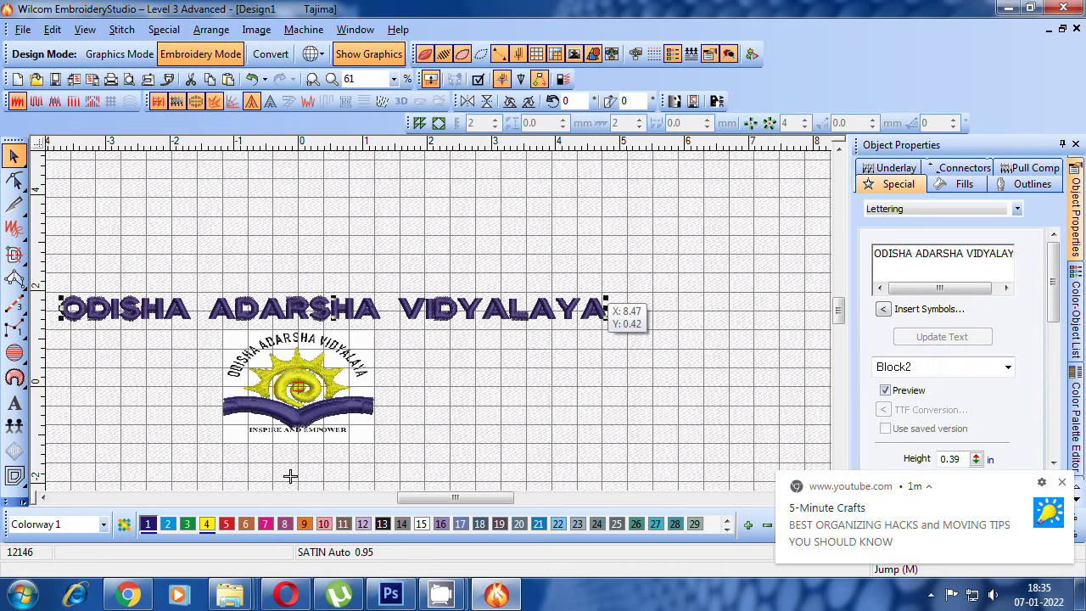
mouse_move(605, 304)
mouse_down()
mouse_move(596, 310)
mouse_move(606, 309)
mouse_up()
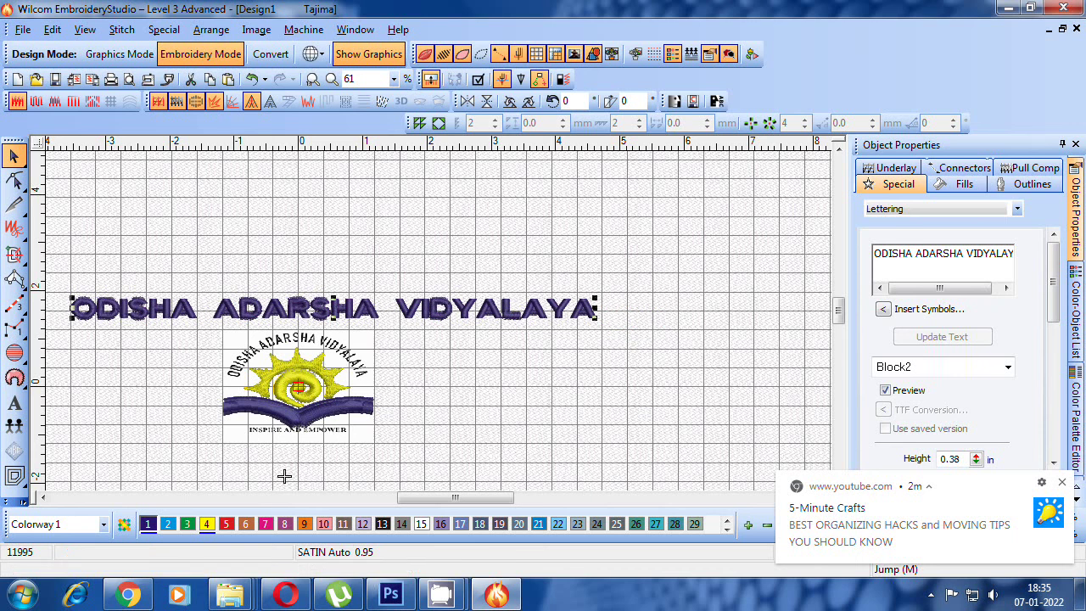
drag(598, 305, 594, 306)
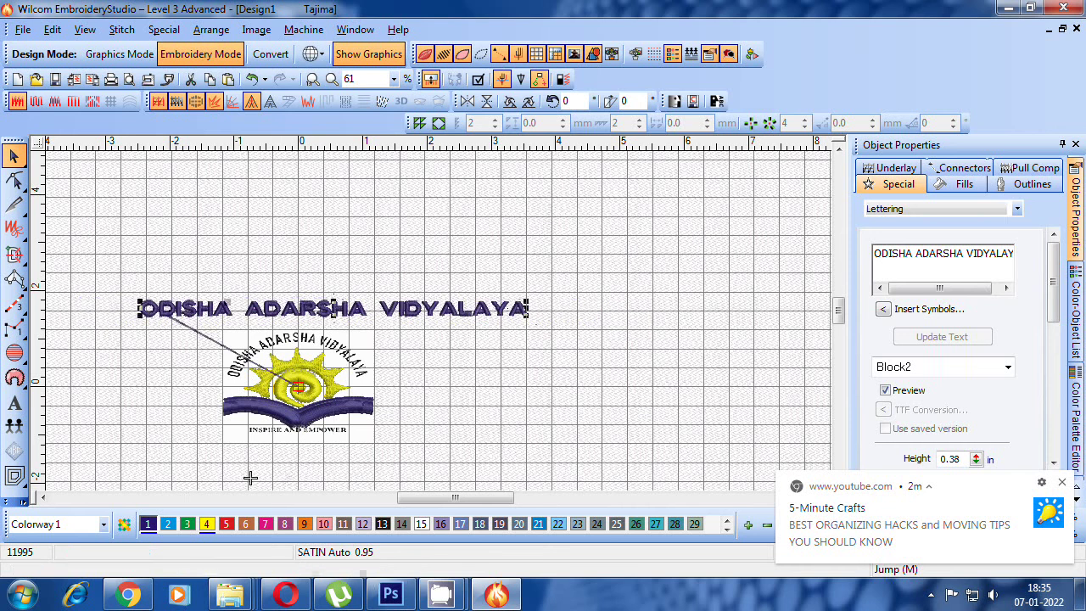
scroll(290, 331, up, 1)
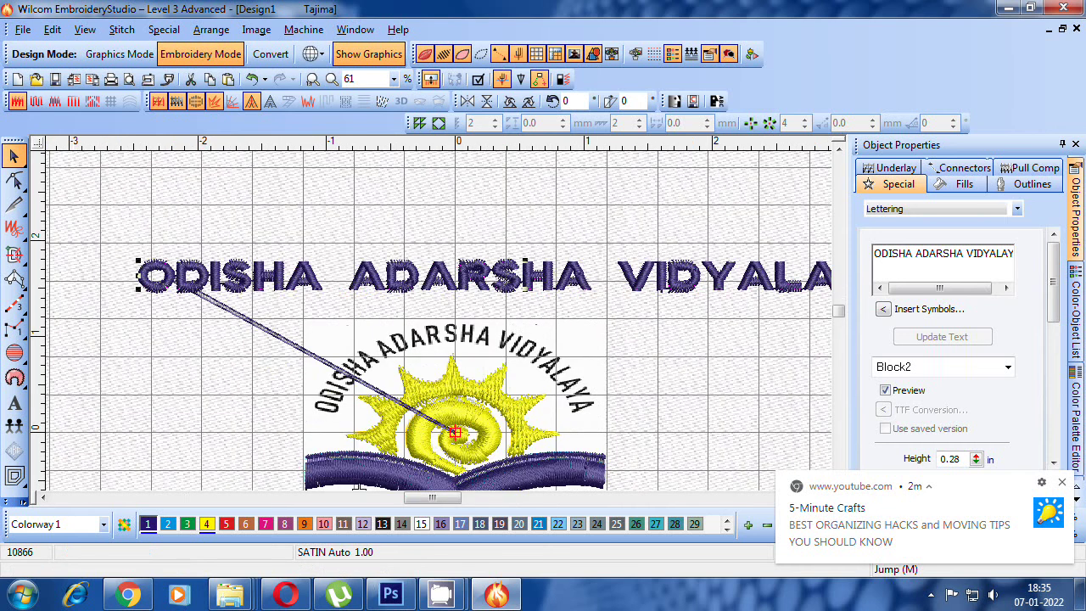
drag(524, 274, 479, 257)
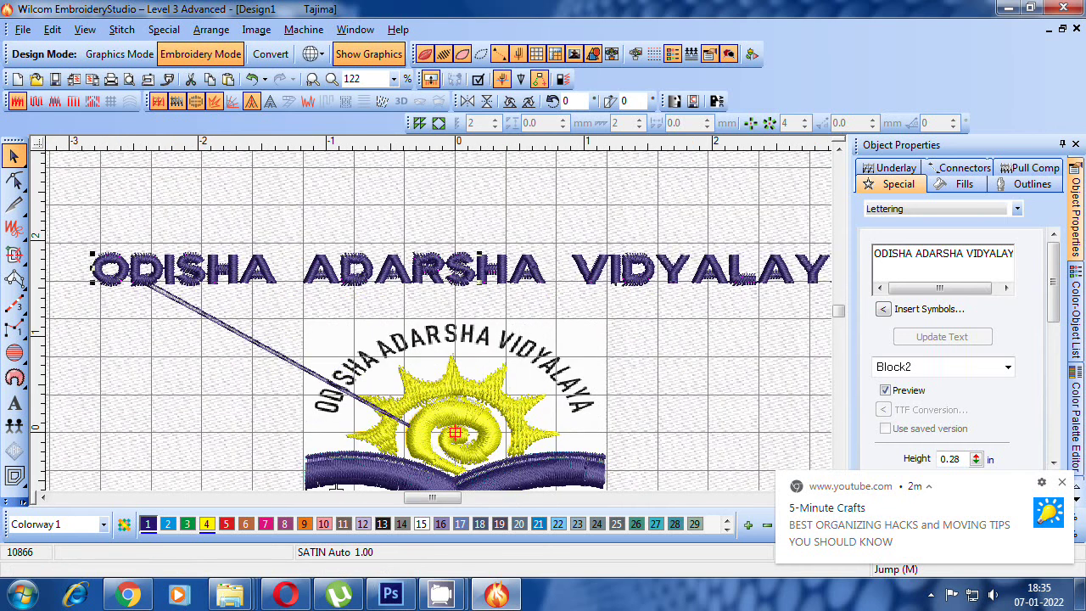
key(shift+z)
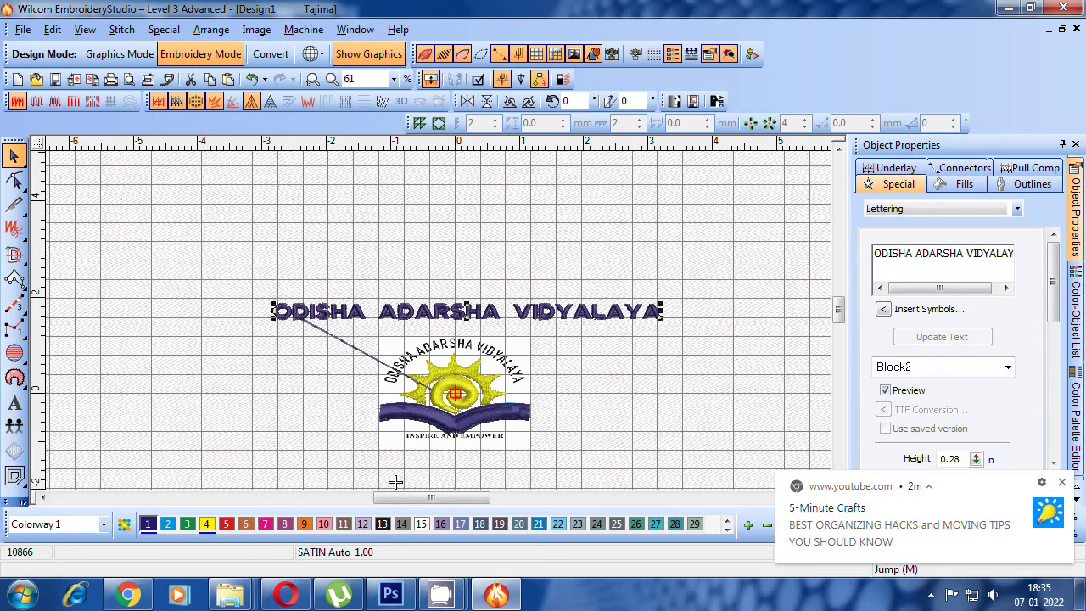
- Scale the school-name lettering down further to a height of about 0.17 in and a width of about 3.63 in
drag(659, 318, 578, 315)
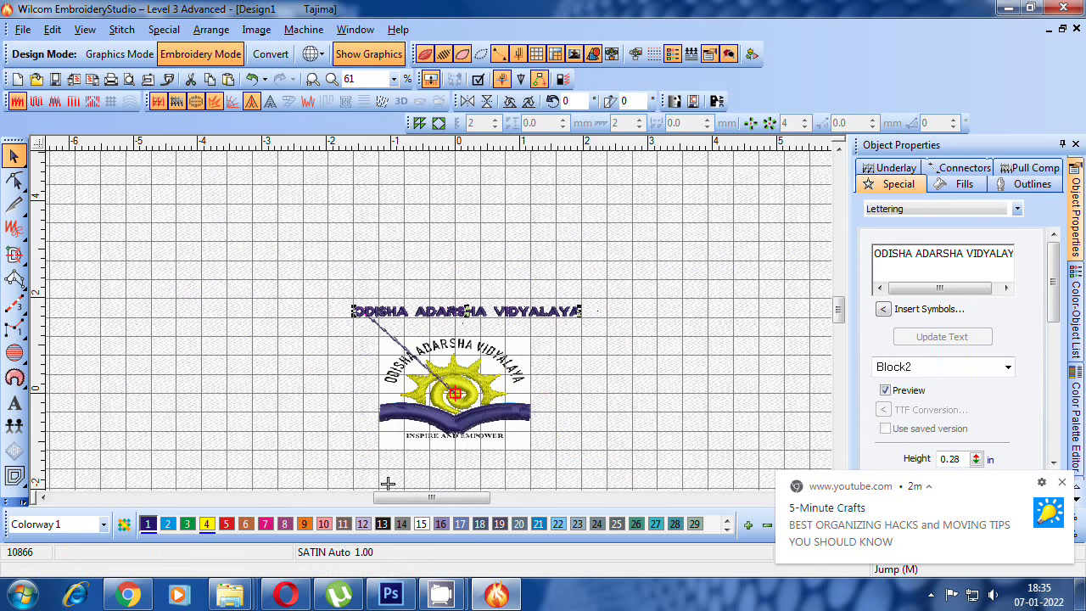
key(z)
key(z)
key(shift+z)
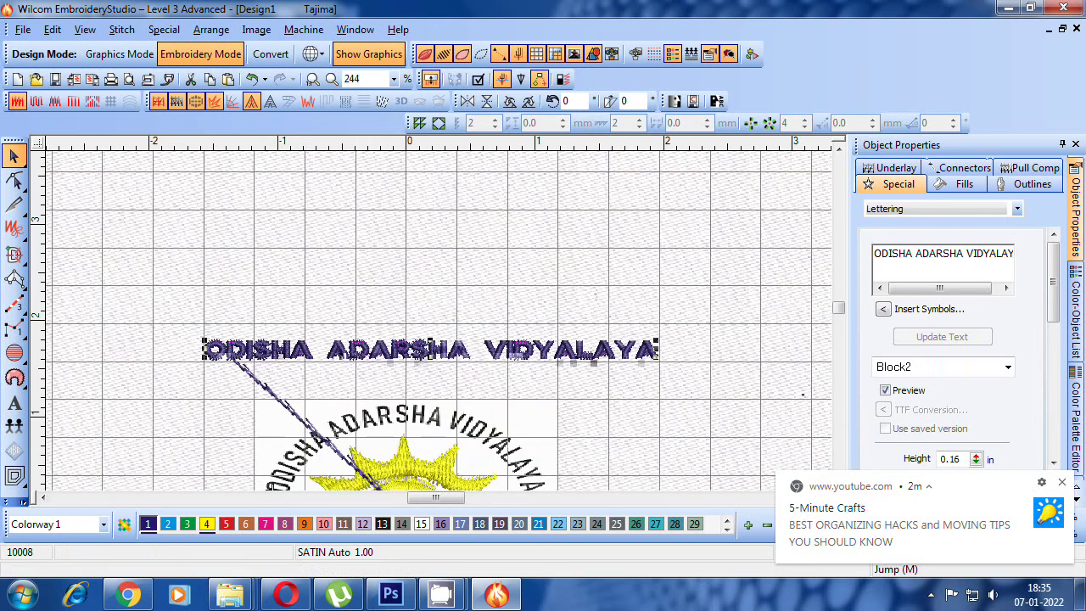
key(shift+z)
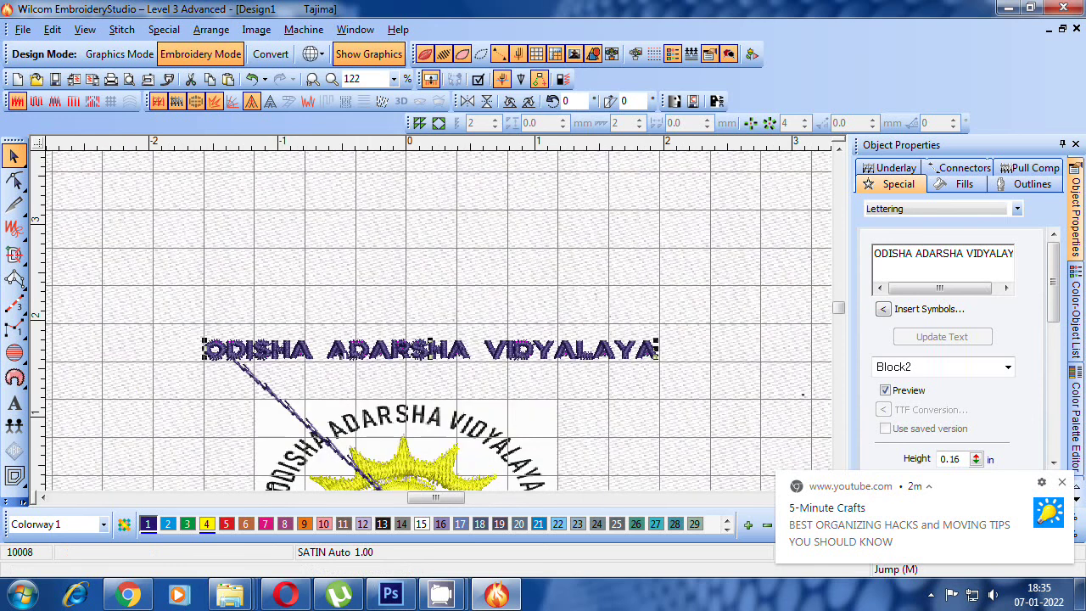
drag(657, 350, 661, 349)
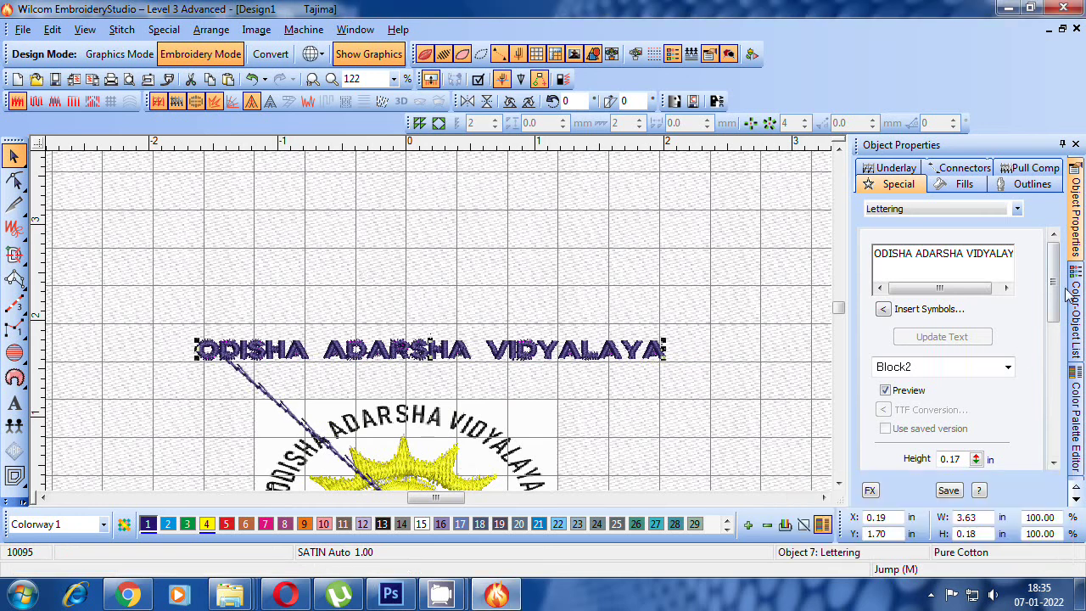
- Increase the letter spacing of the school-name lettering to 21 %H and deselect it
drag(1053, 289, 1052, 382)
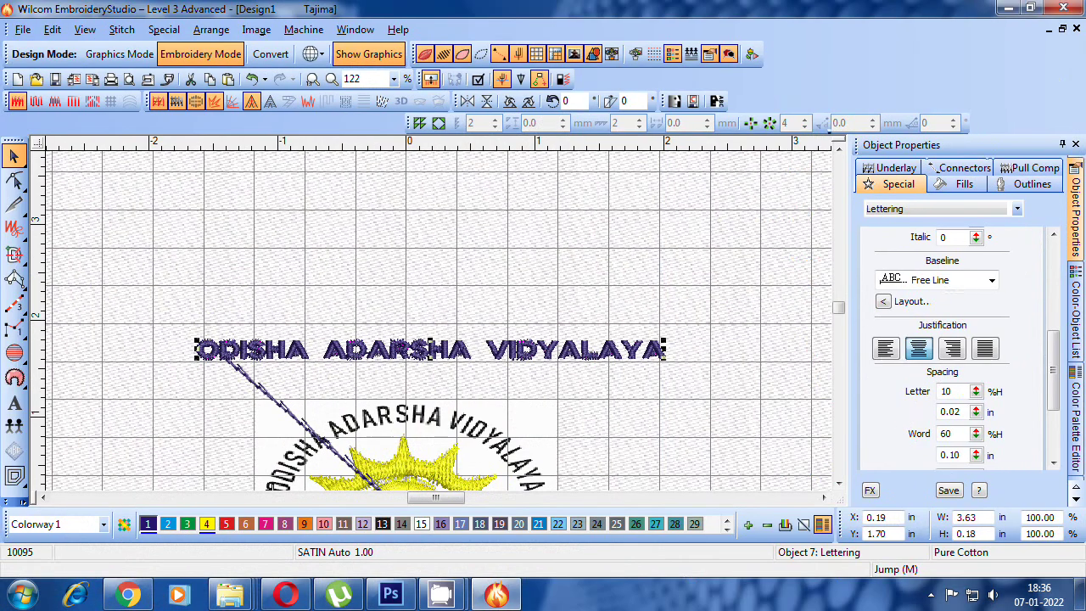
click(897, 386)
drag(897, 391, 897, 380)
key(Return)
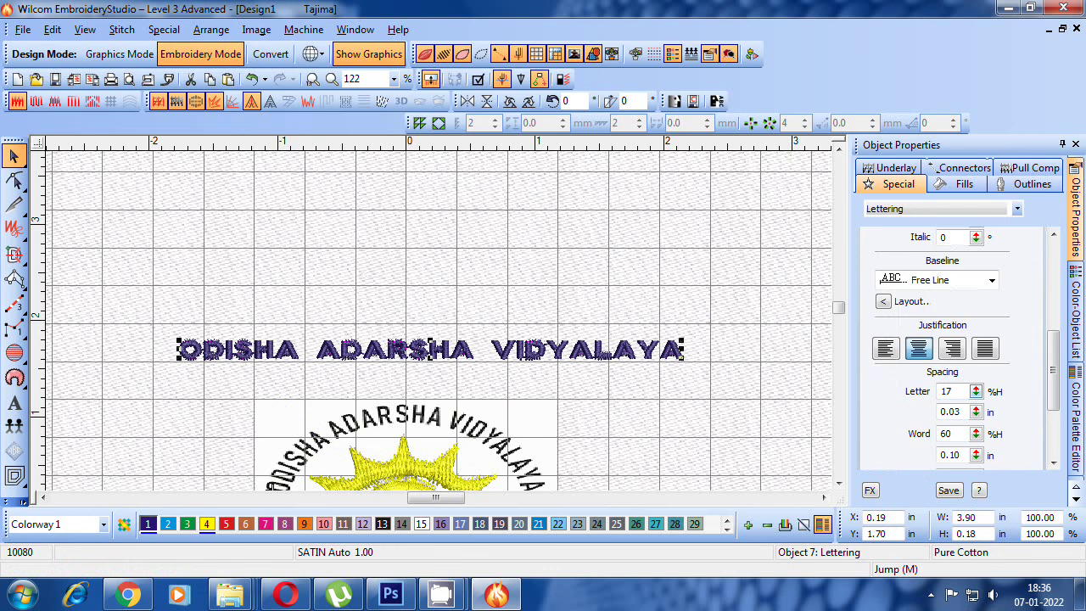
drag(976, 391, 976, 384)
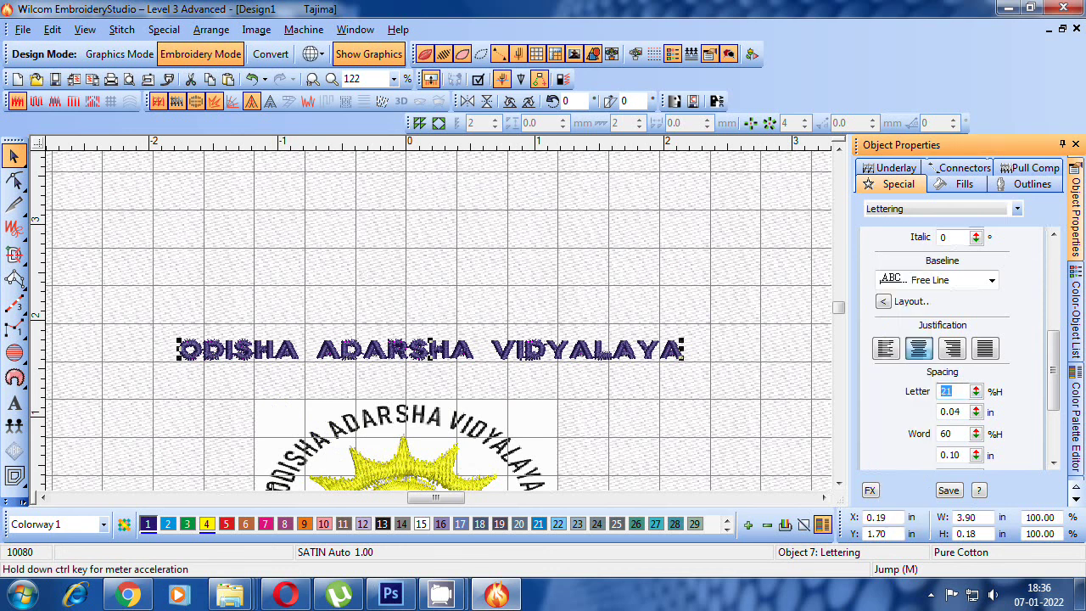
key(Return)
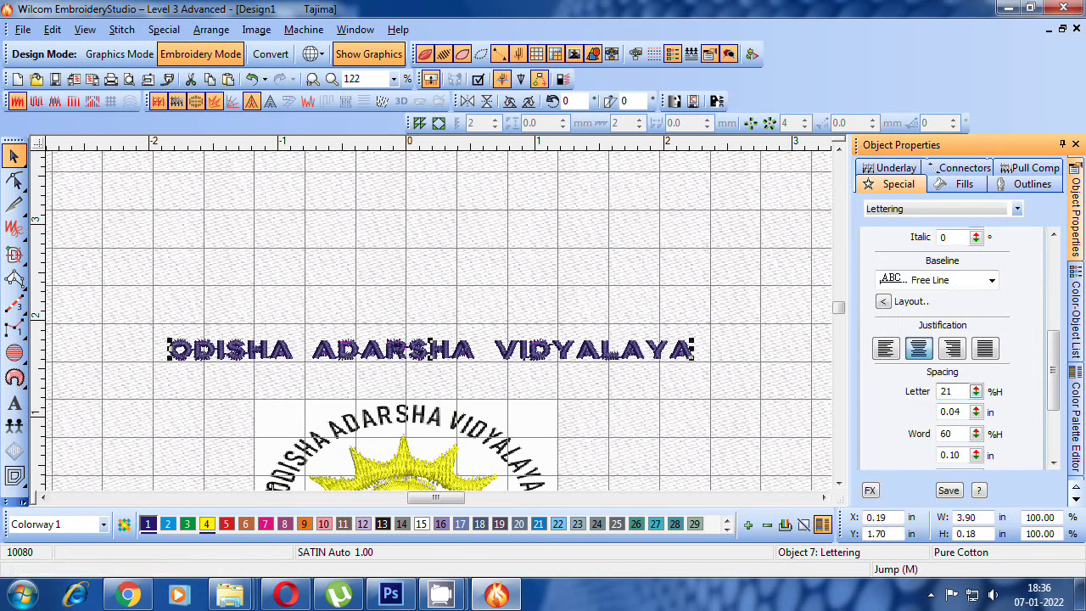
key(Escape)
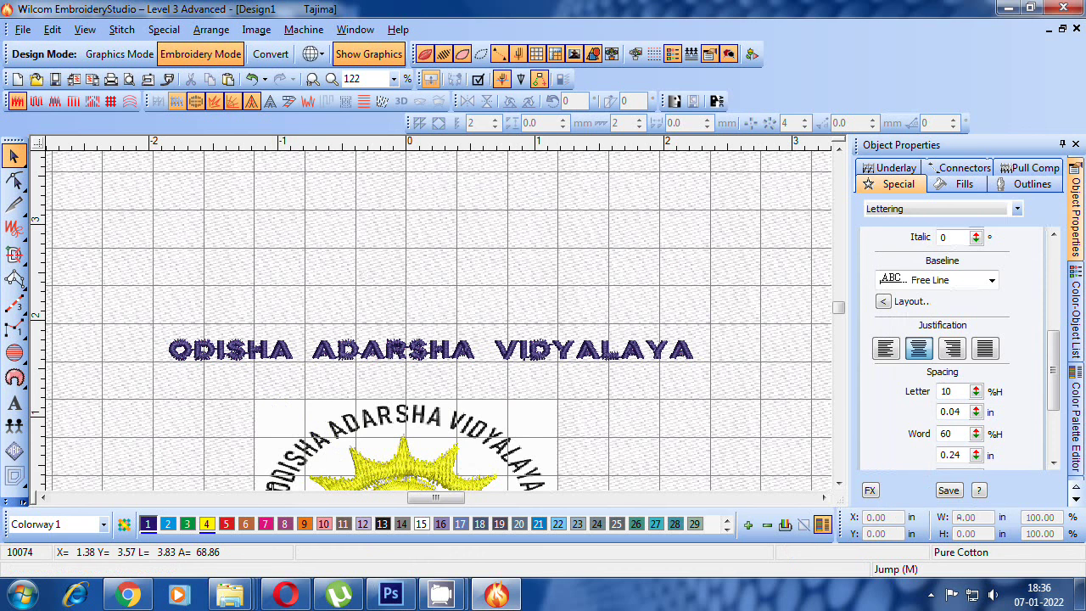
- Move the school-name lettering straight down onto the top of the arched name in the logo image
scroll(272, 486, down, 3)
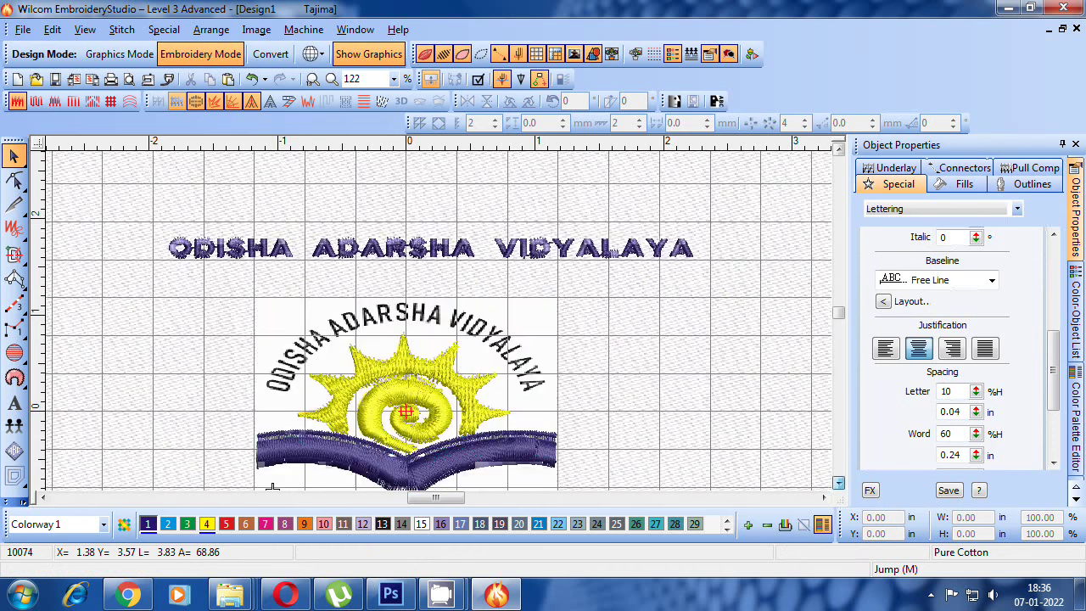
click(429, 248)
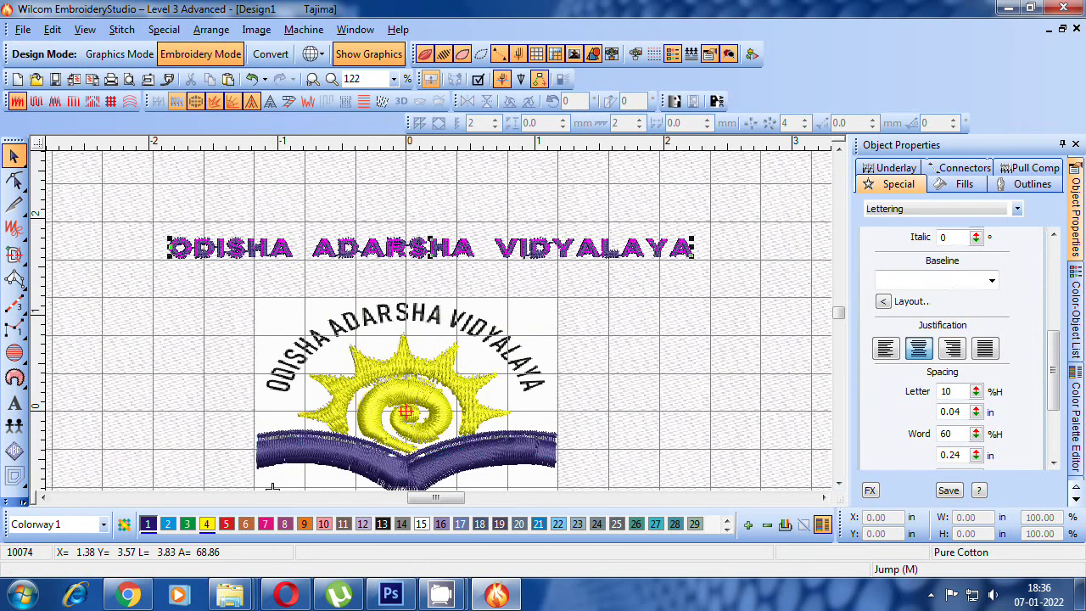
drag(429, 248, 428, 311)
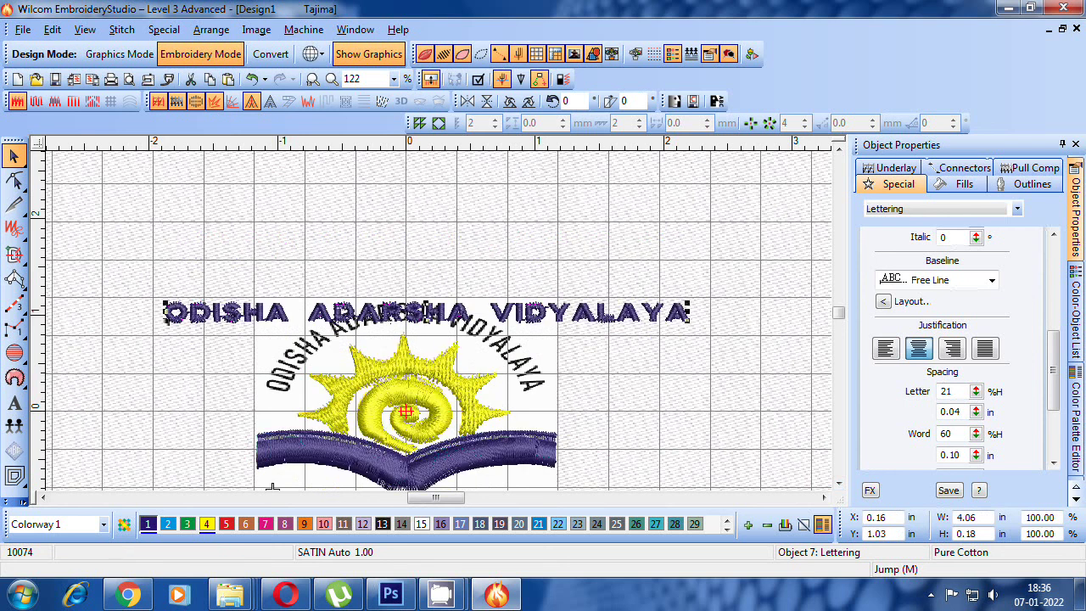
right_click(407, 411)
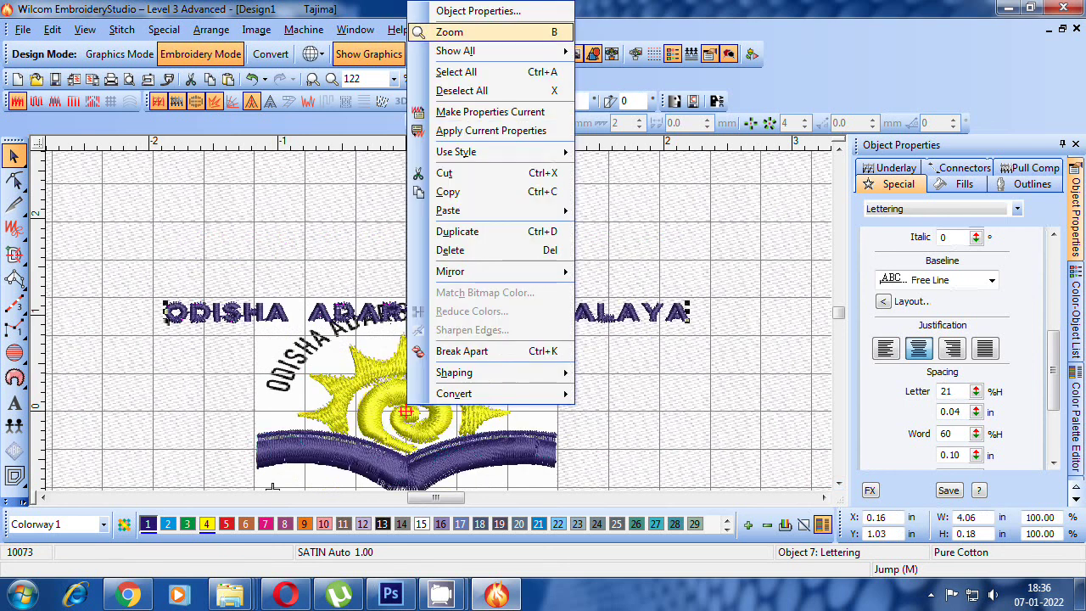
click(478, 11)
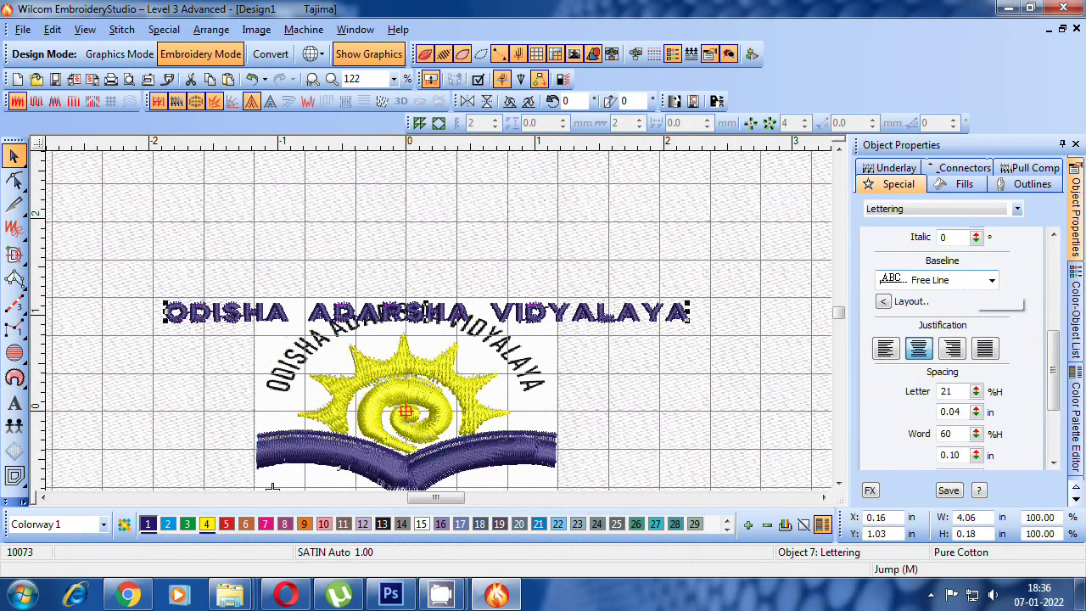
click(956, 280)
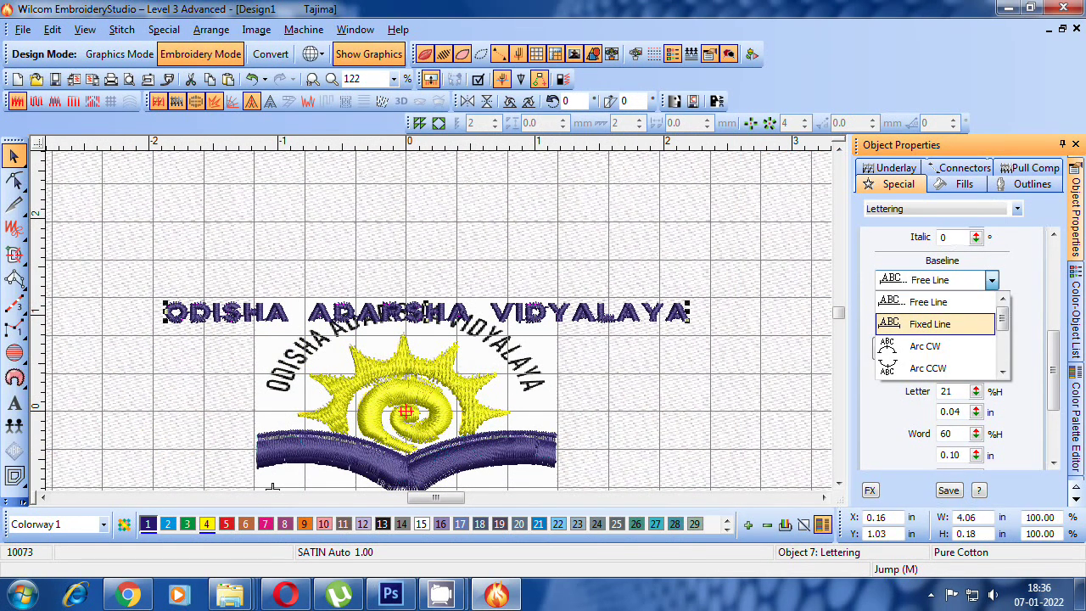
scroll(933, 324, down, 1)
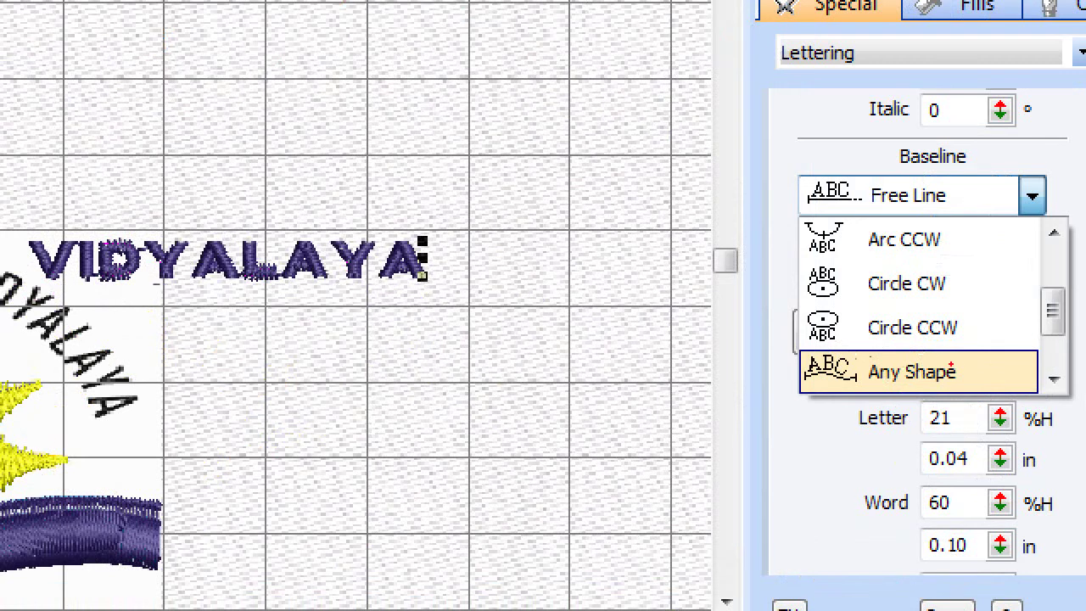
drag(952, 366, 1030, 342)
key(Escape)
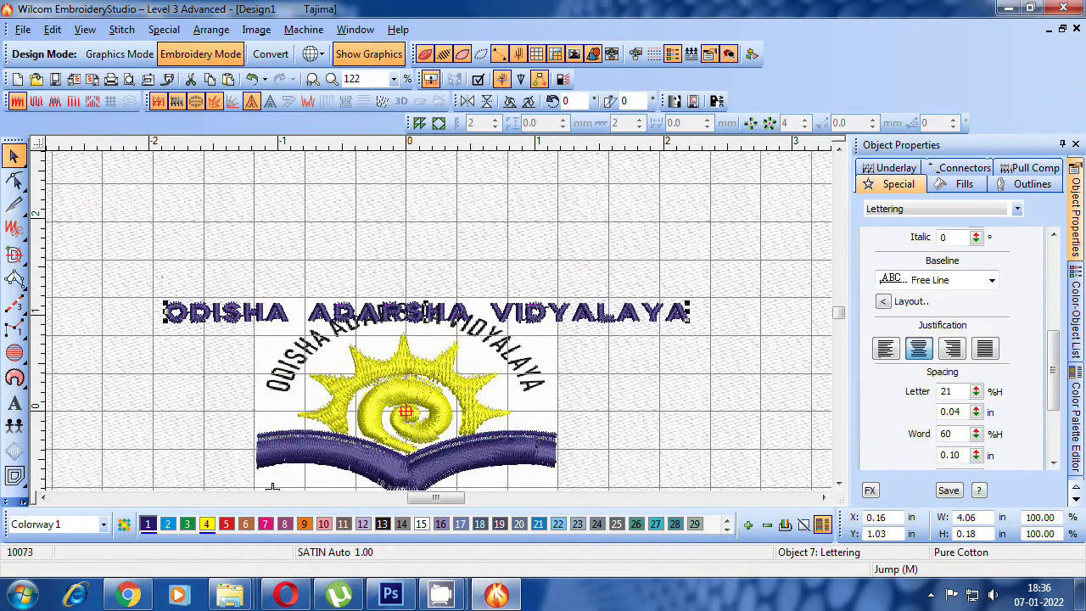
- Change the baseline of the school-name lettering to Any Shape
click(991, 280)
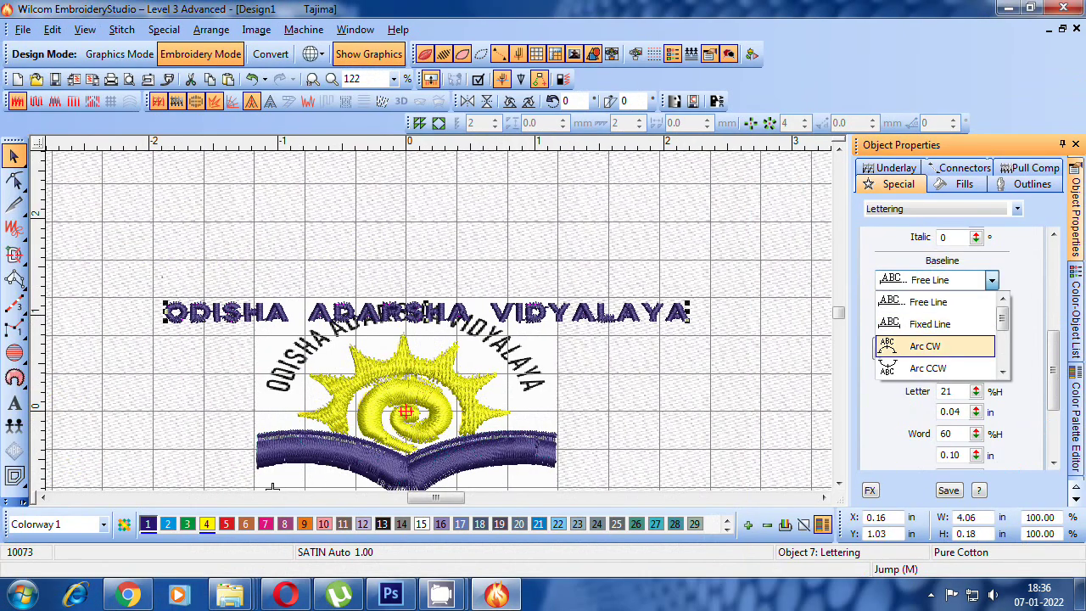
key(Down)
key(Down)
key(Down)
key(Down)
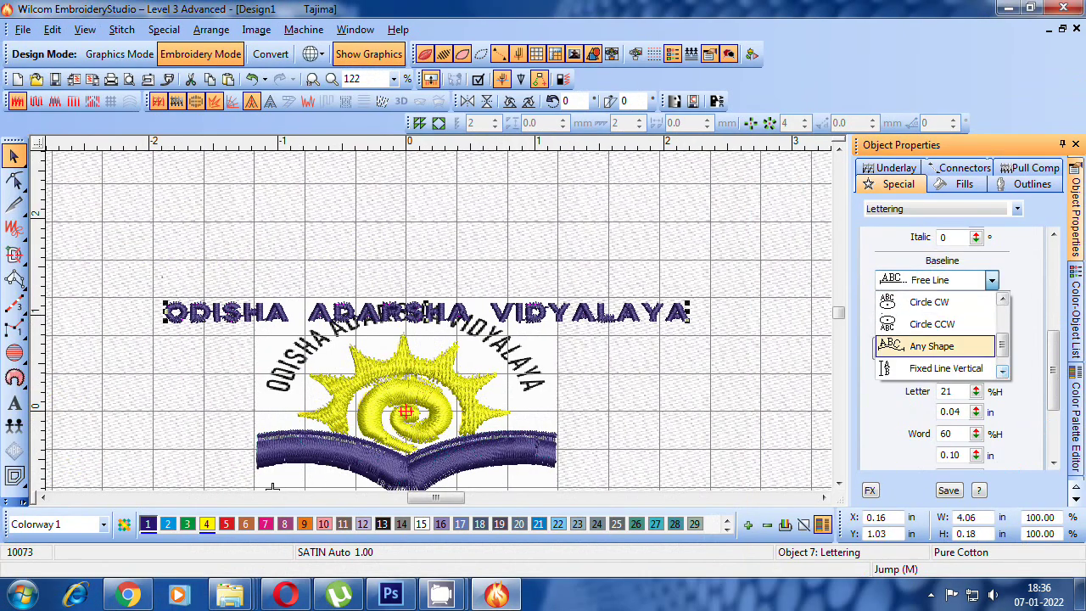
key(Return)
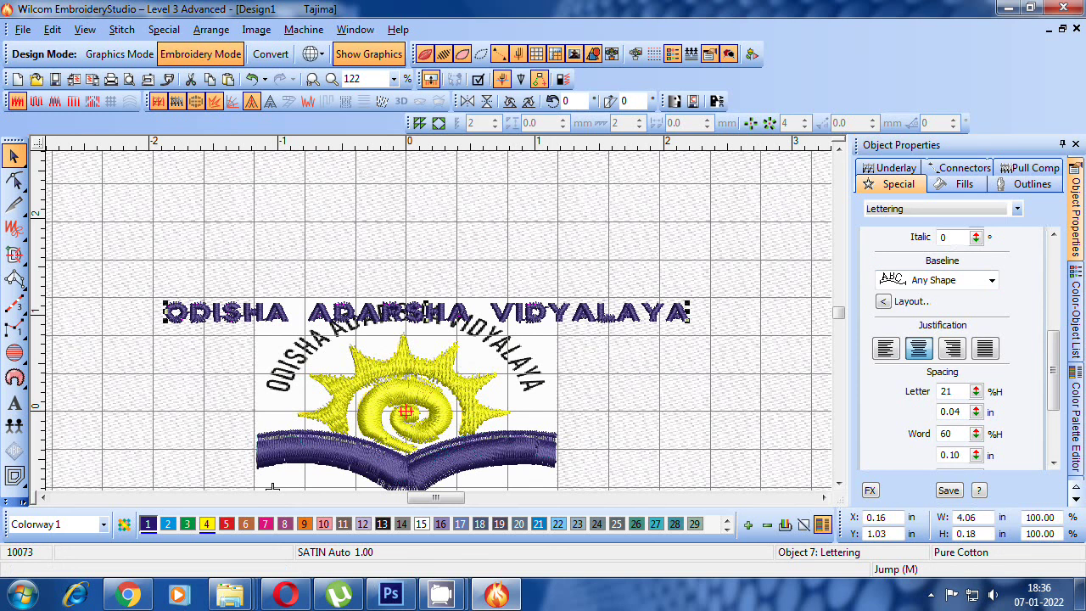
- Reshape the lettering's baseline by pulling its middle upward so the school name bends into an arch above the sun
key(h)
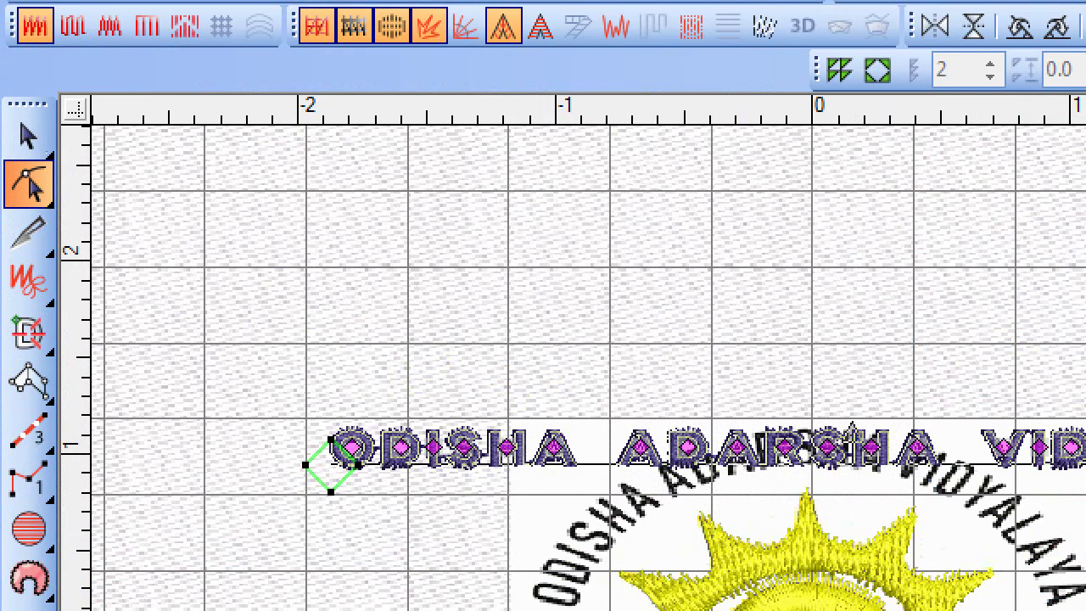
drag(25, 189, 98, 174)
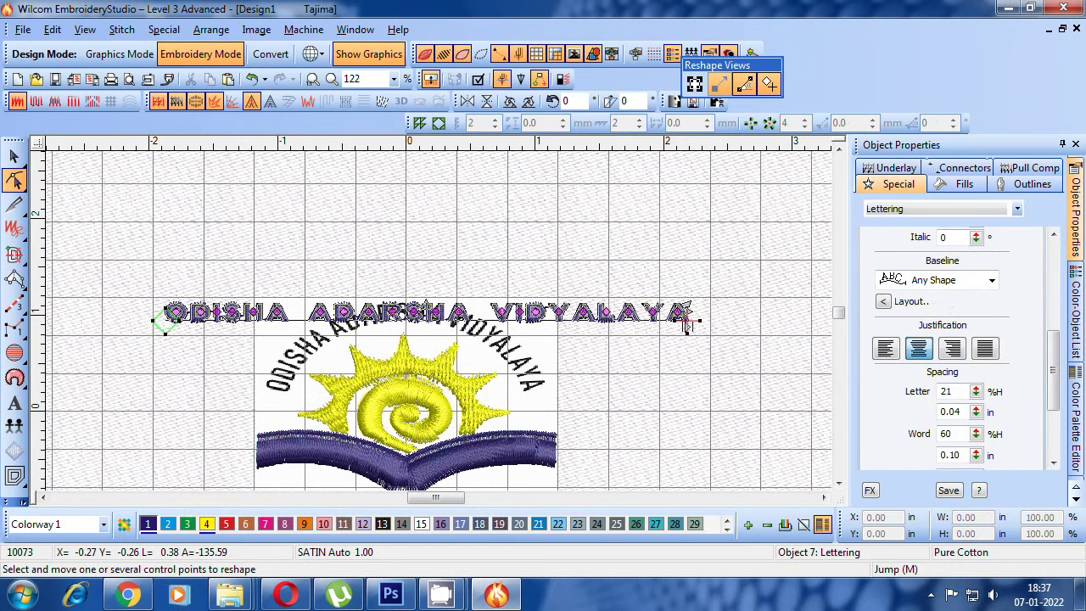
key(z)
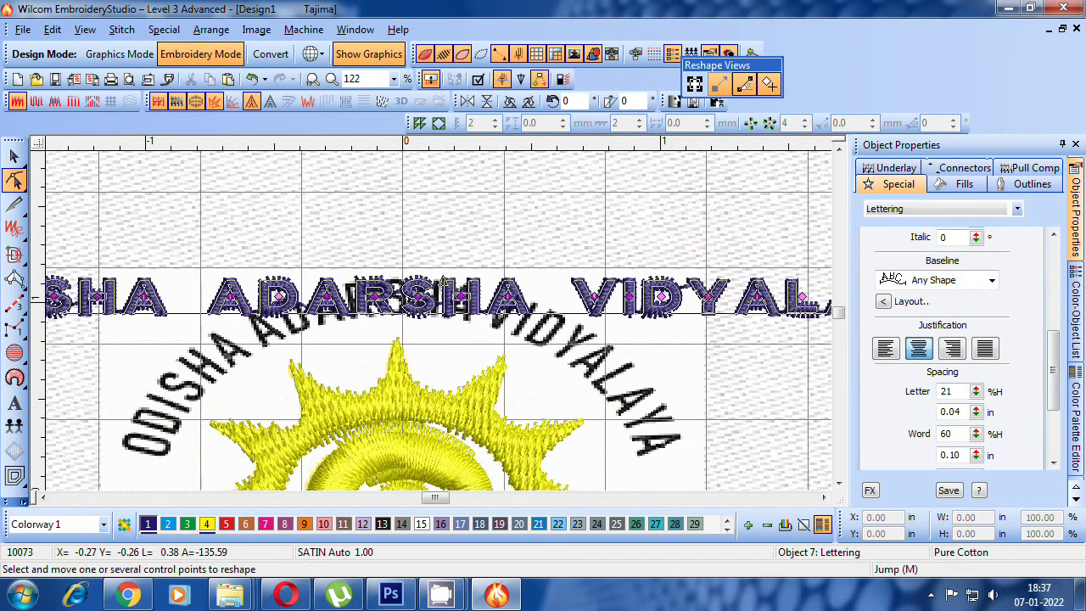
key(shift+z)
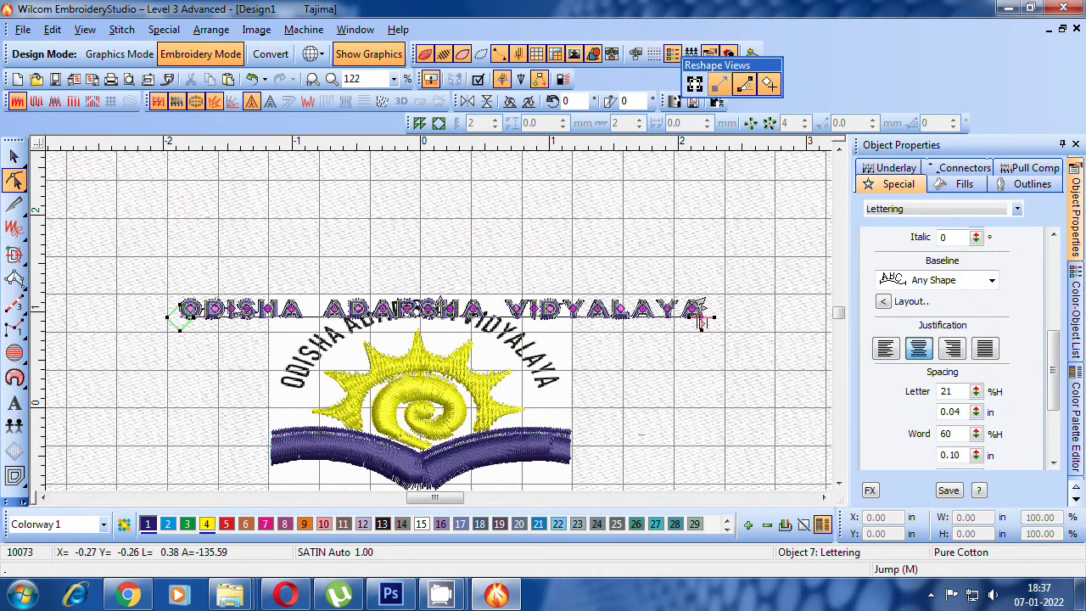
key(z)
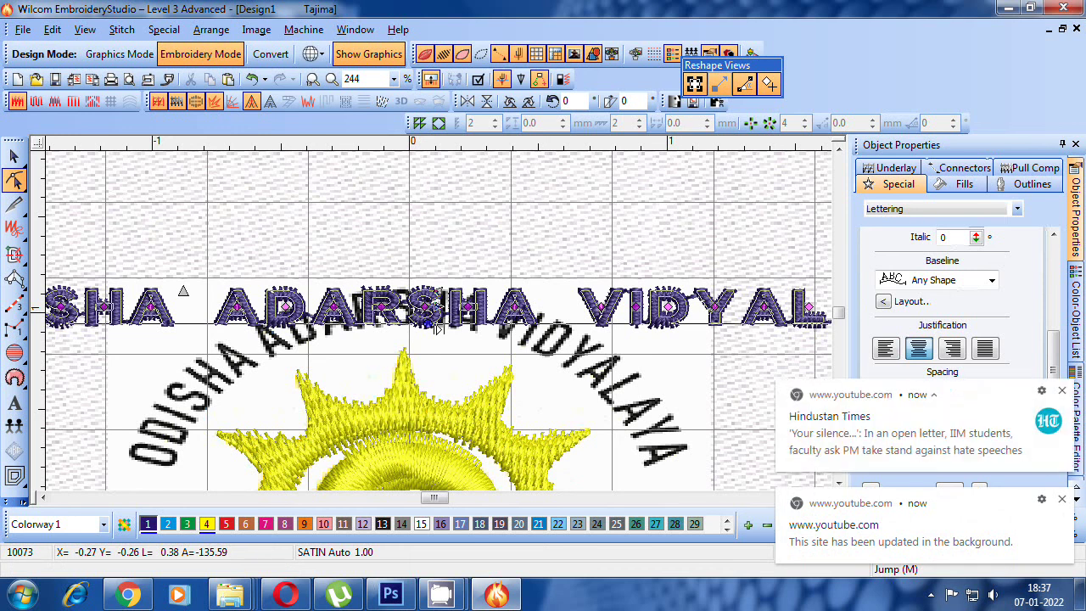
drag(428, 324, 442, 208)
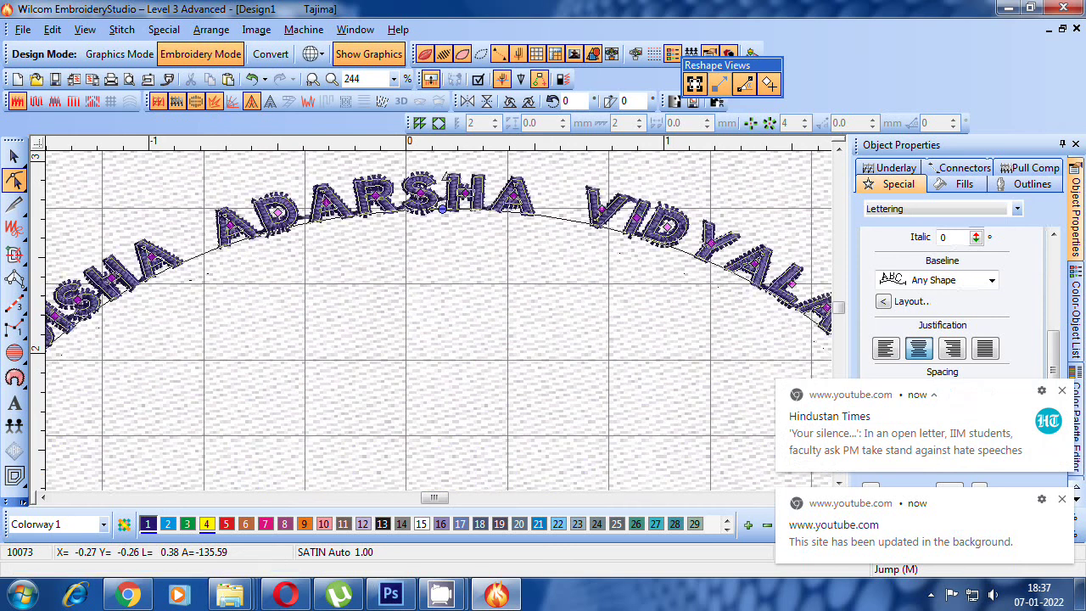
key(0)
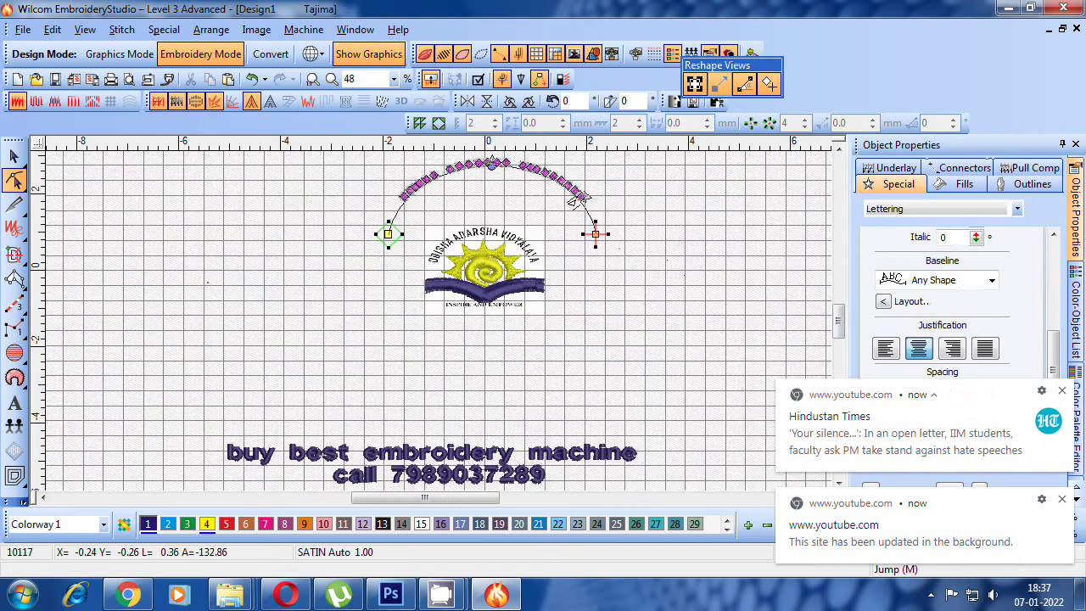
key(Escape)
key(z)
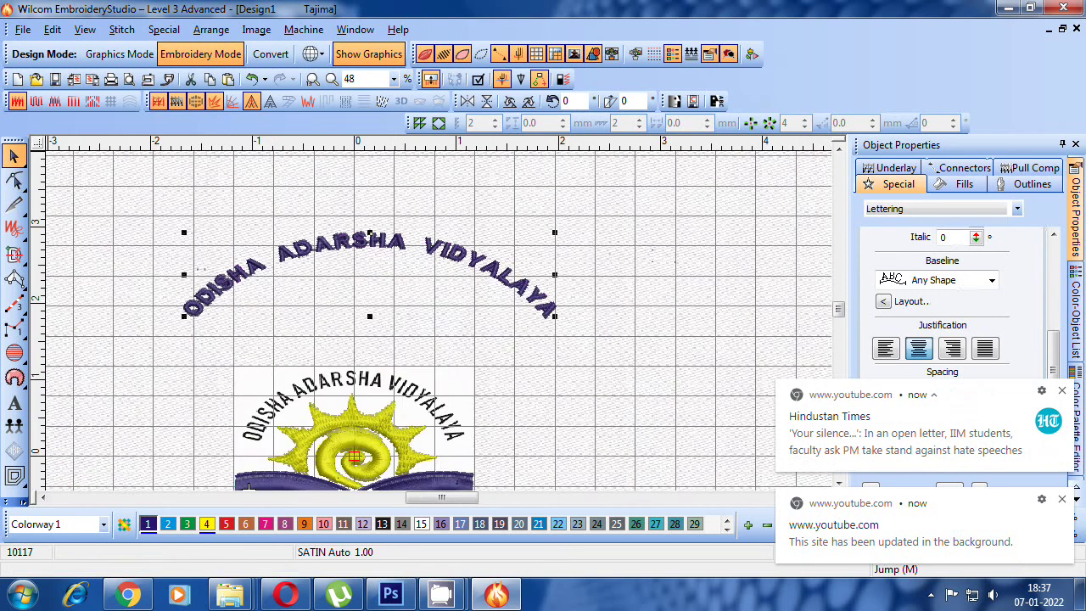
key(z)
key(shift+z)
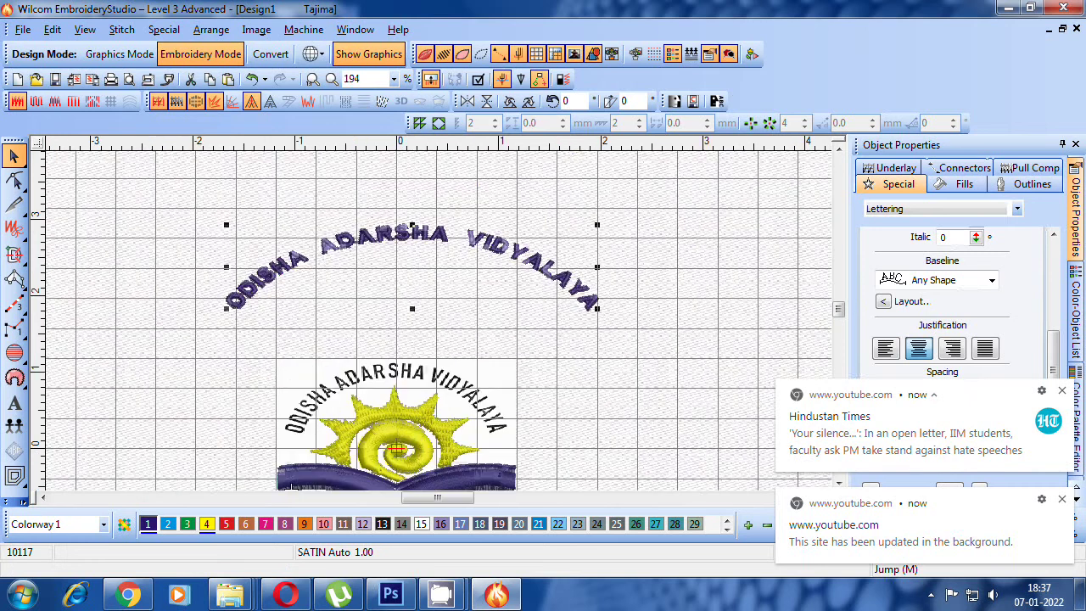
- Move the arched school-name lettering down onto the printed name above the sun in the logo image
drag(576, 265, 579, 280)
drag(414, 282, 401, 410)
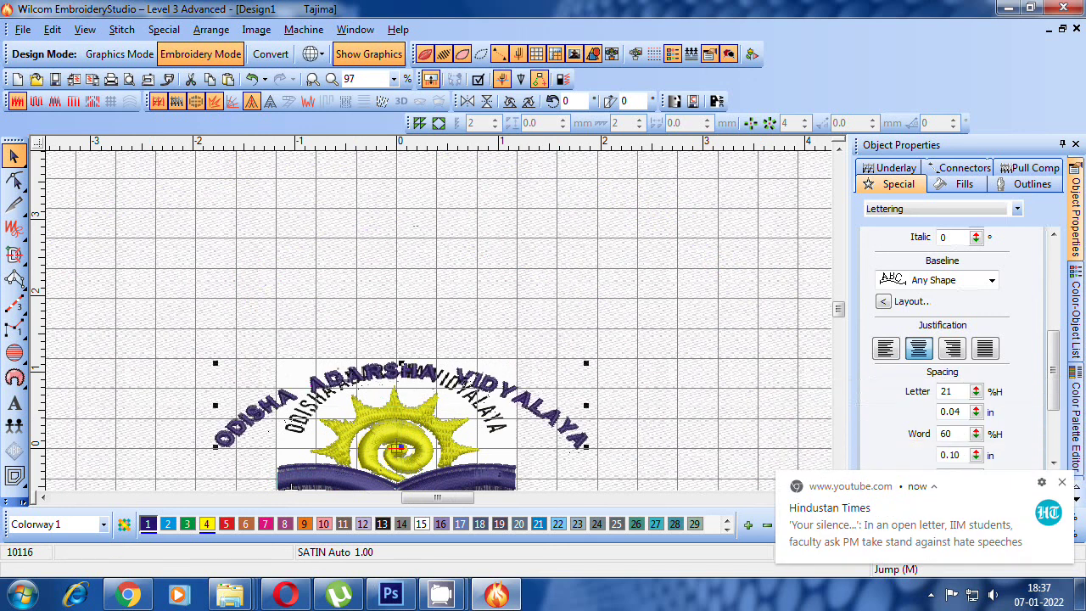
- Reshape the lettering's baseline by moving its right end inward to the end of the printed name, just below the final A
click(840, 484)
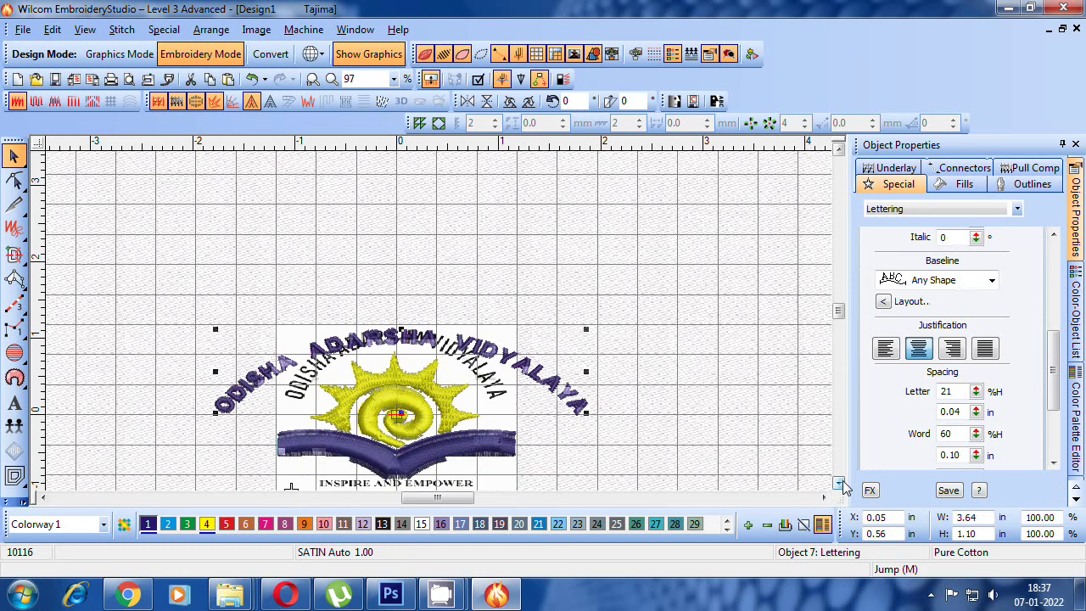
click(841, 482)
click(841, 483)
click(841, 483)
click(840, 483)
scroll(442, 289, up, 1)
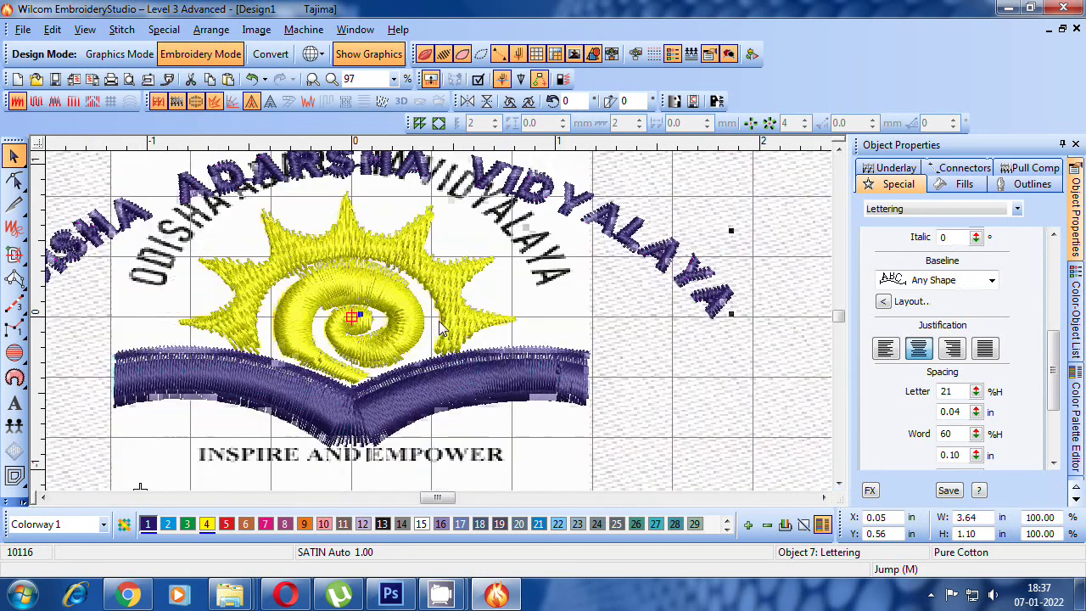
click(14, 179)
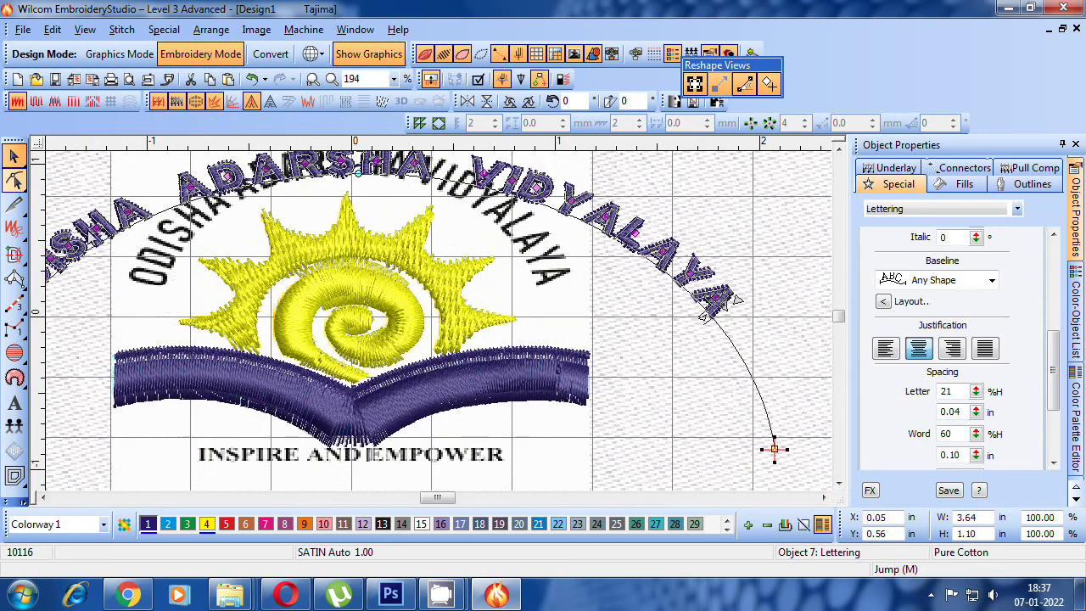
drag(774, 452, 366, 230)
click(600, 382)
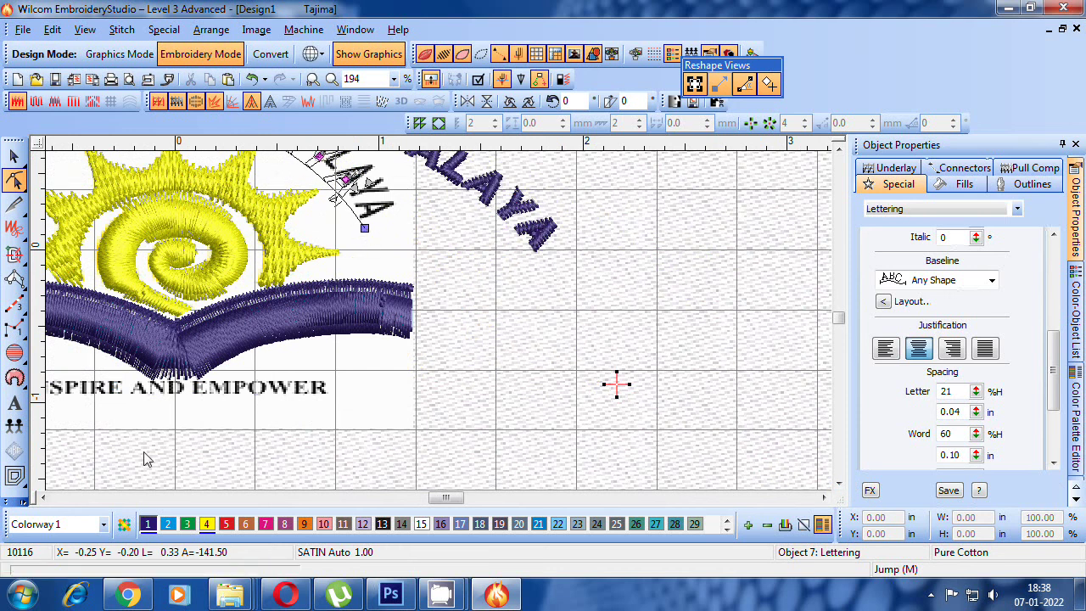
- Move the left end of the lettering's baseline inward to the start of the printed name, just below the O
click(44, 498)
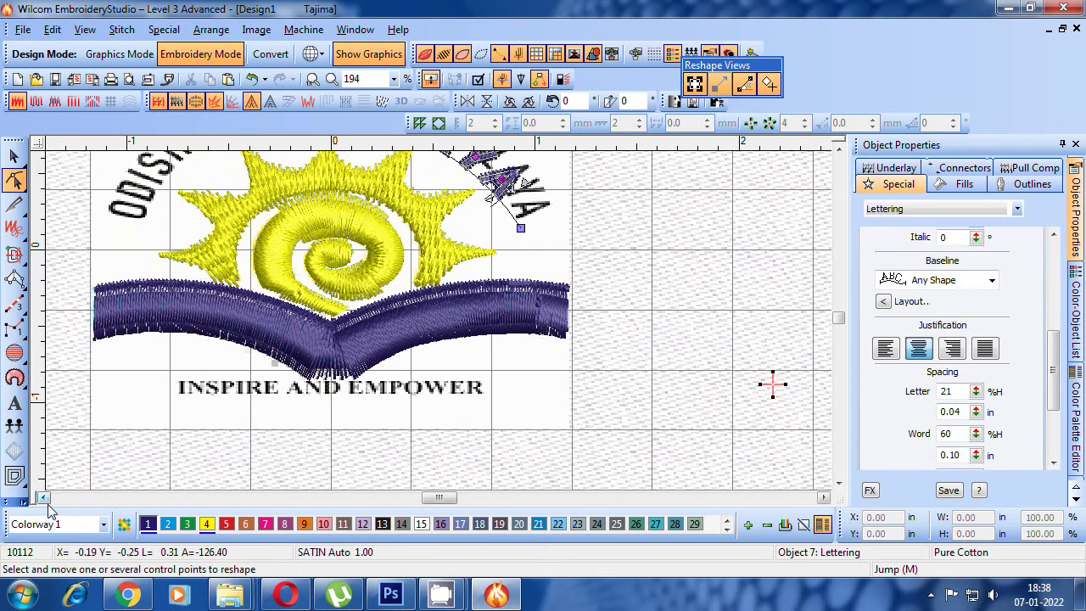
click(45, 499)
click(44, 499)
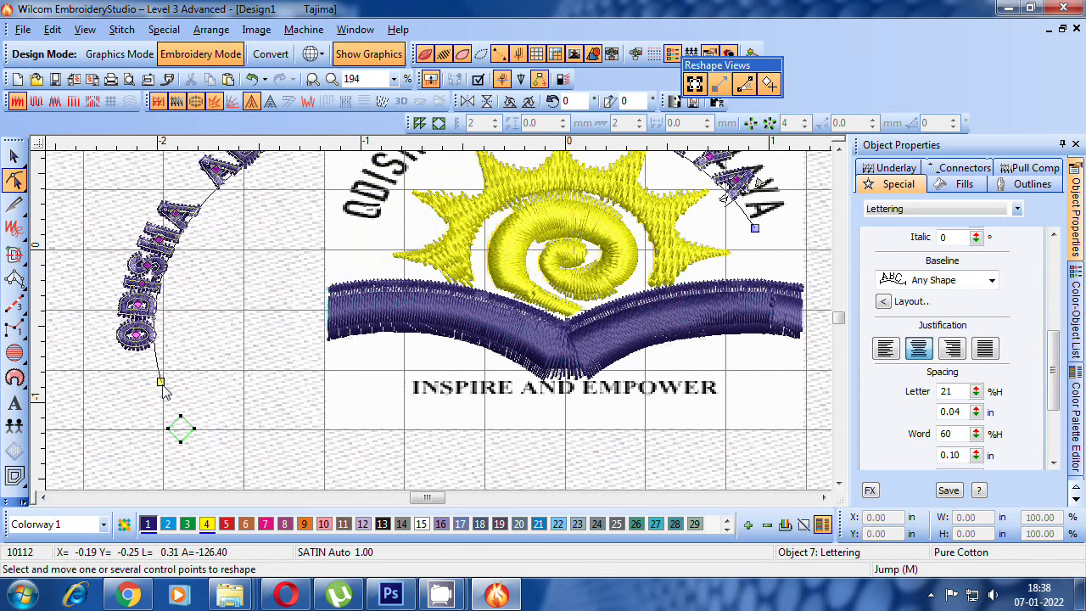
drag(166, 386, 377, 238)
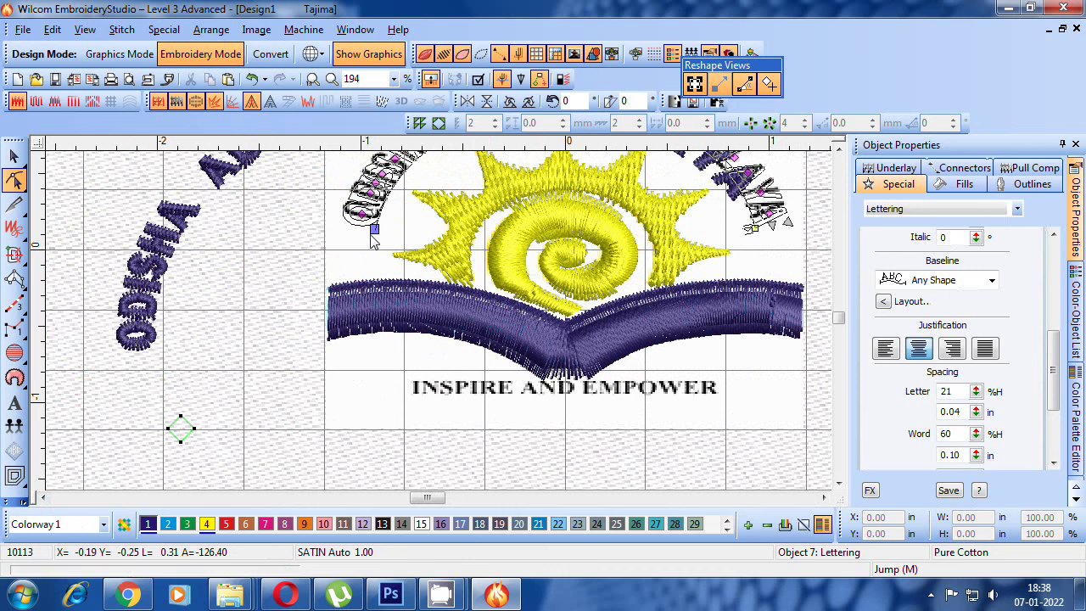
scroll(405, 219, down, 1)
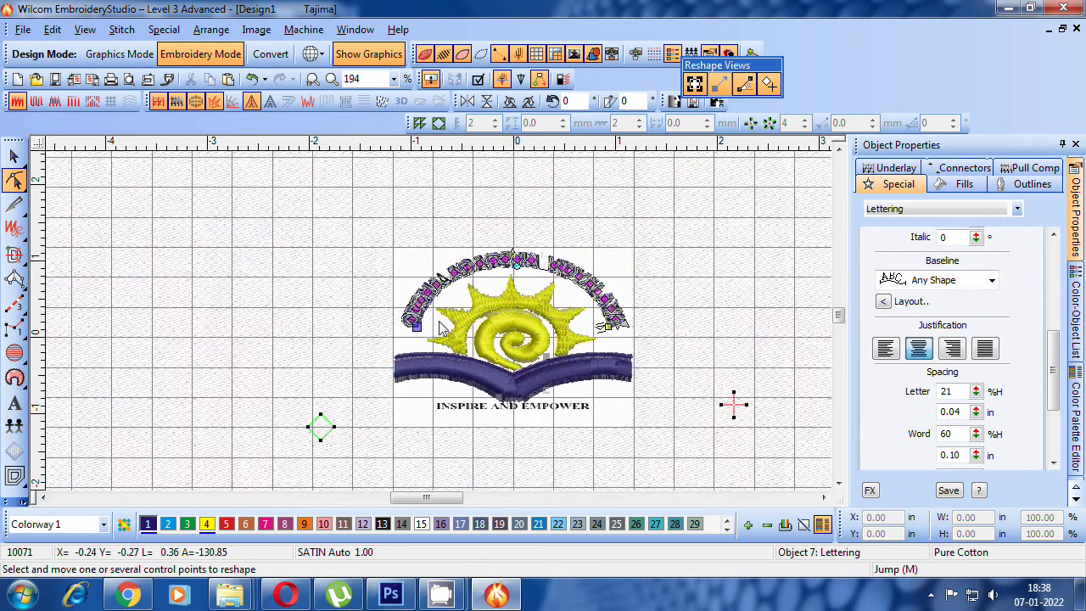
- Tighten the arched lettering's letter spacing to -28 %H, spread the letters toward the arch ends, and leave reshaping
scroll(490, 288, up, 1)
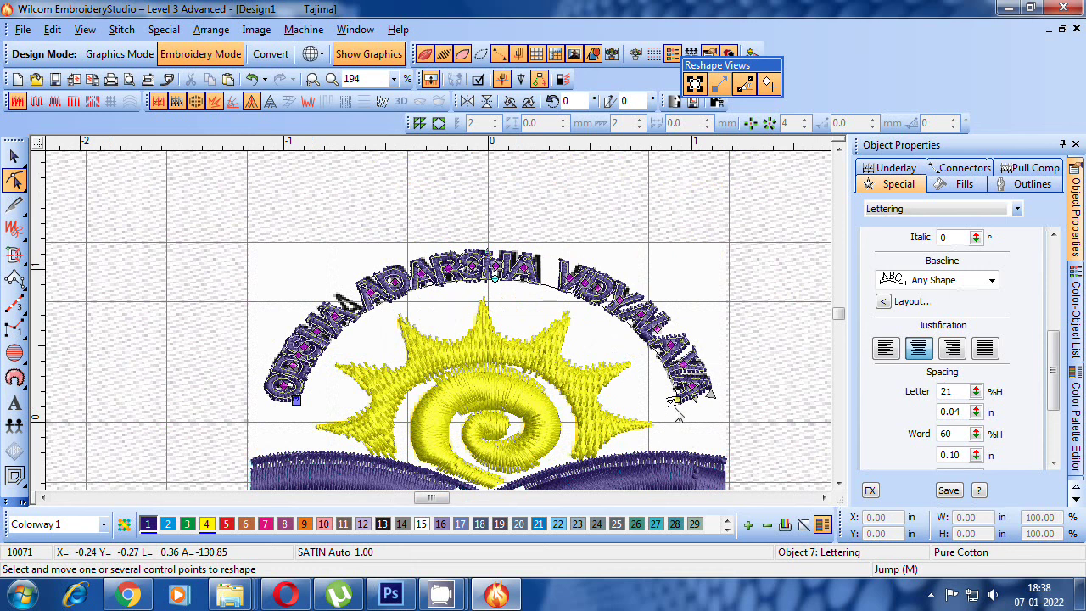
drag(676, 401, 668, 388)
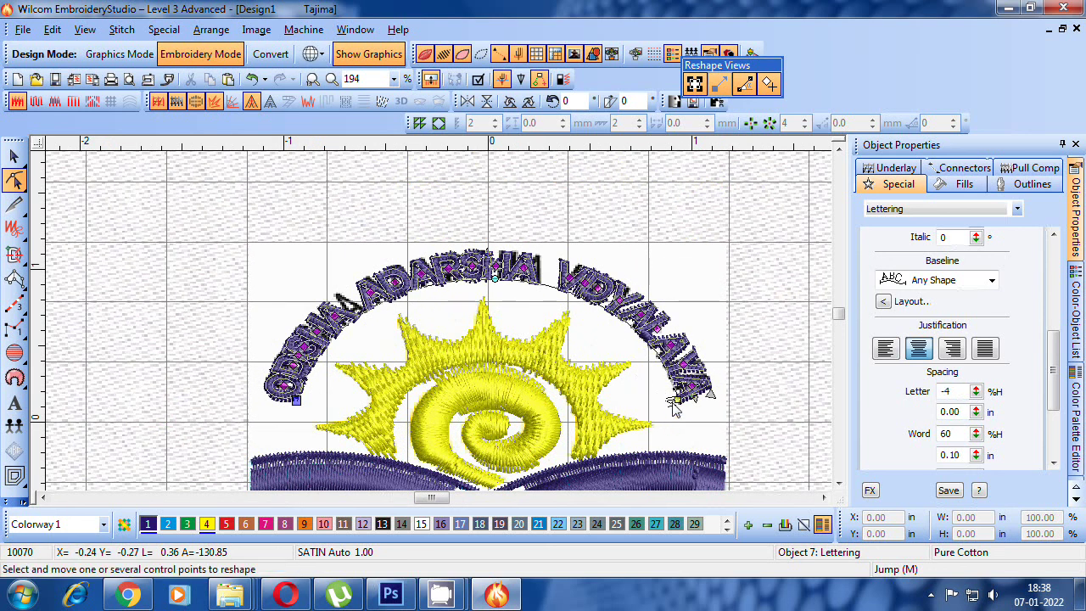
drag(672, 402, 631, 352)
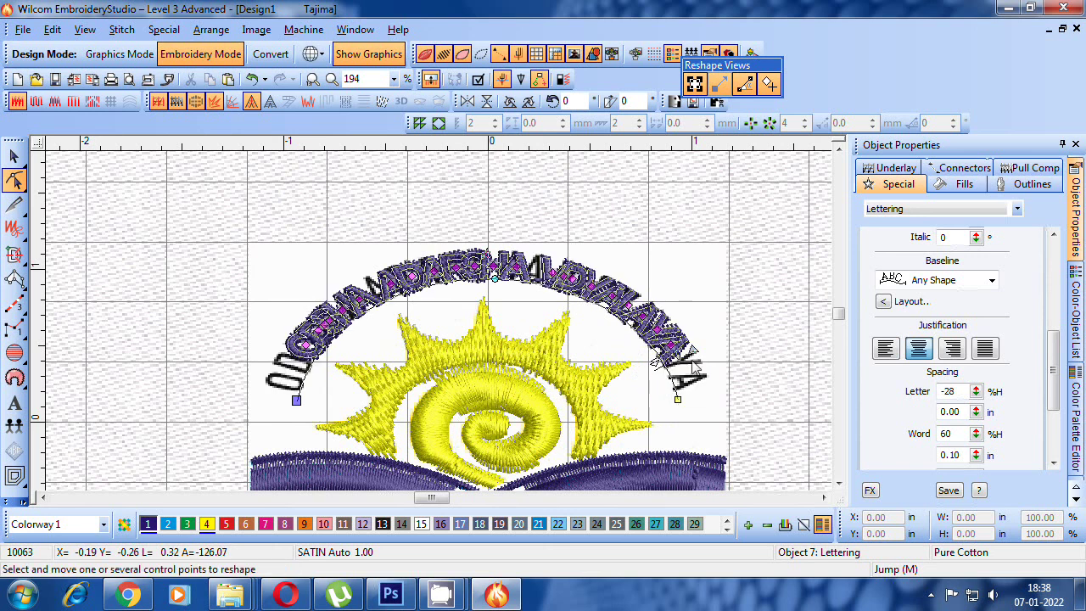
drag(682, 357, 700, 376)
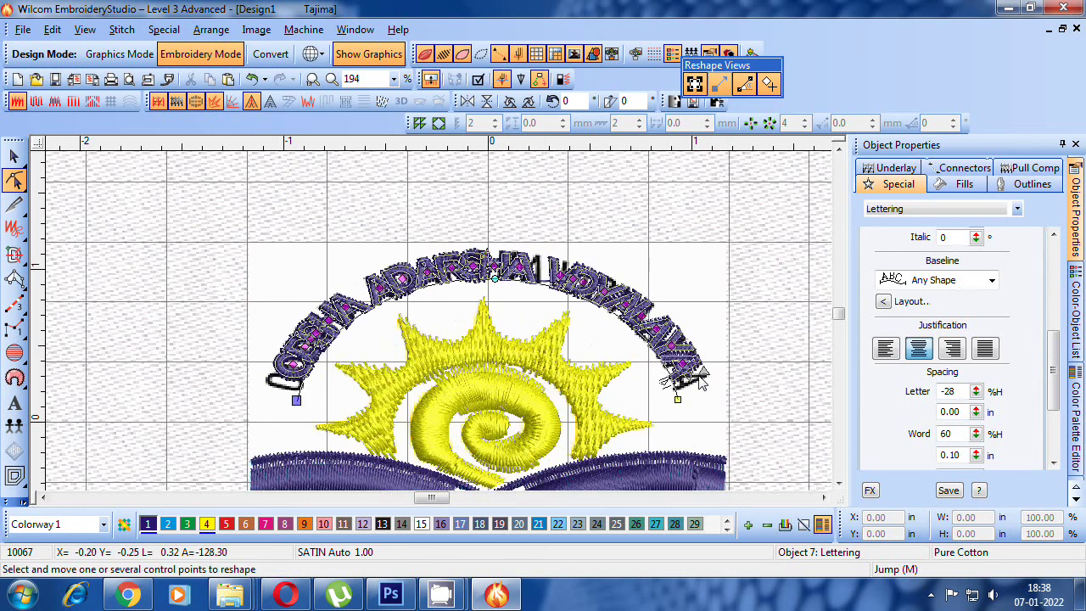
scroll(460, 289, up, 1)
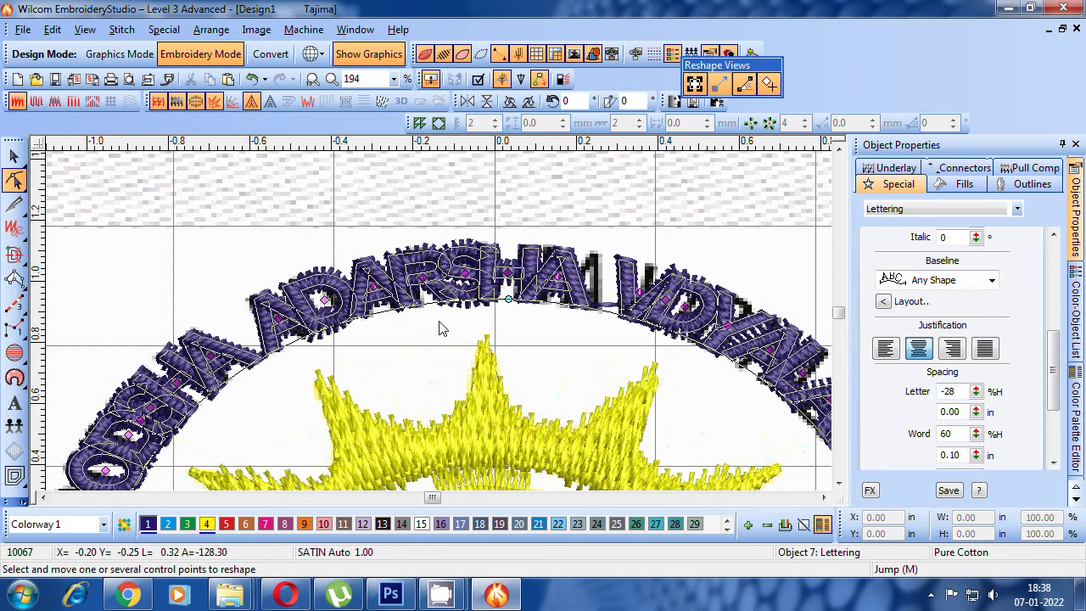
click(14, 155)
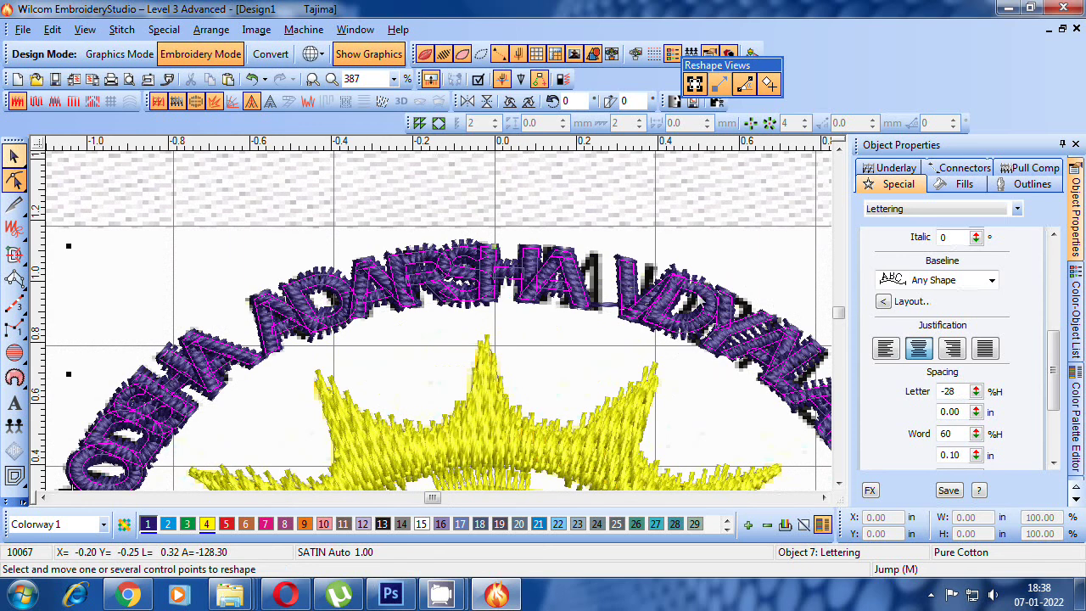
key(Escape)
scroll(439, 323, down, 1)
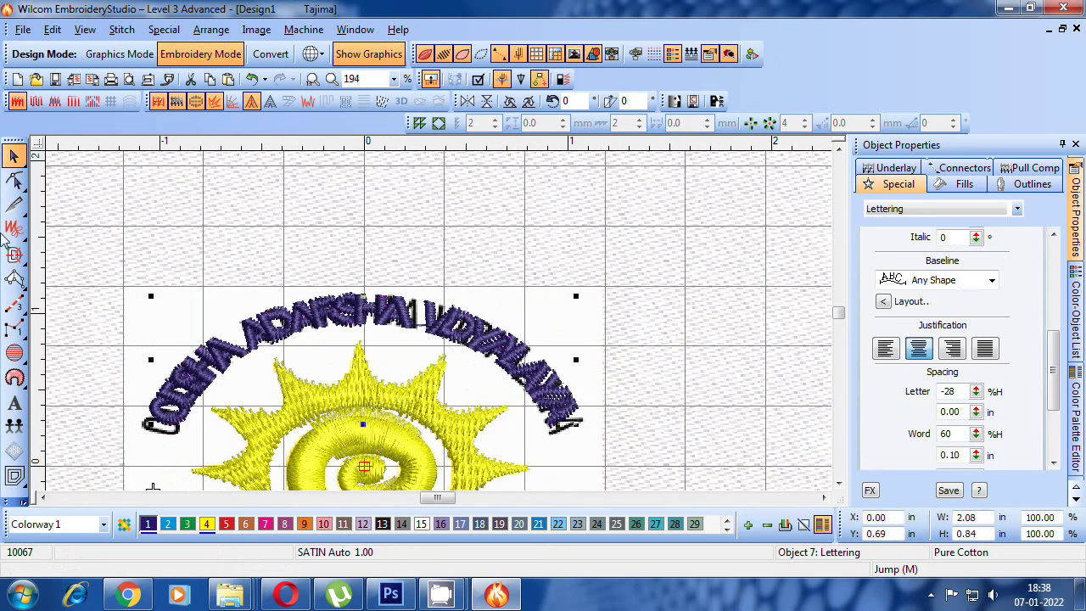
- Narrow the letters of the arched school name and spread them back along the arch with a letter spacing of -2 %H
click(14, 179)
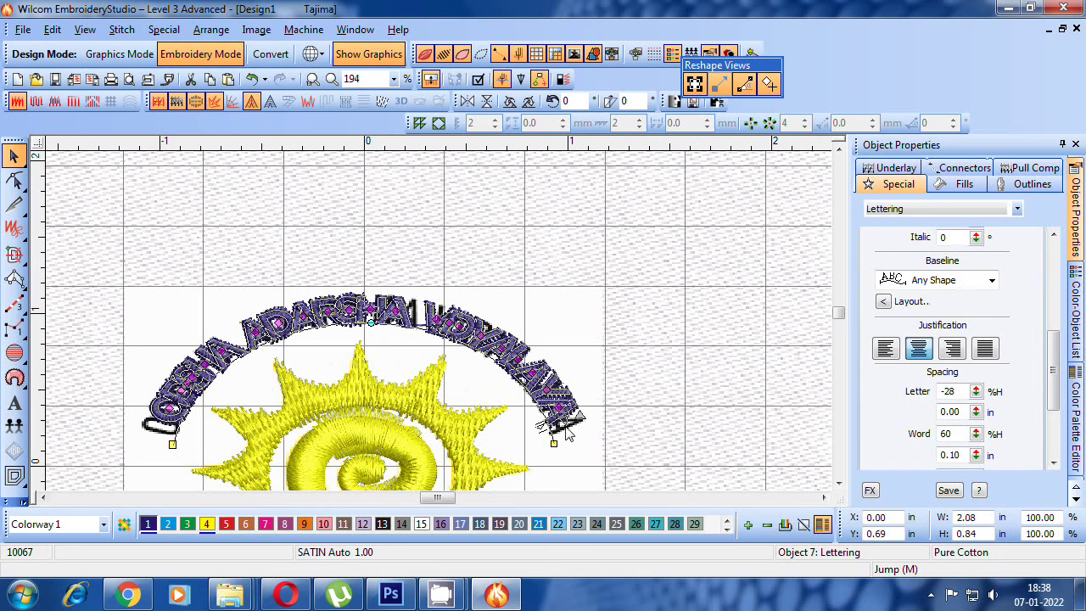
key(h)
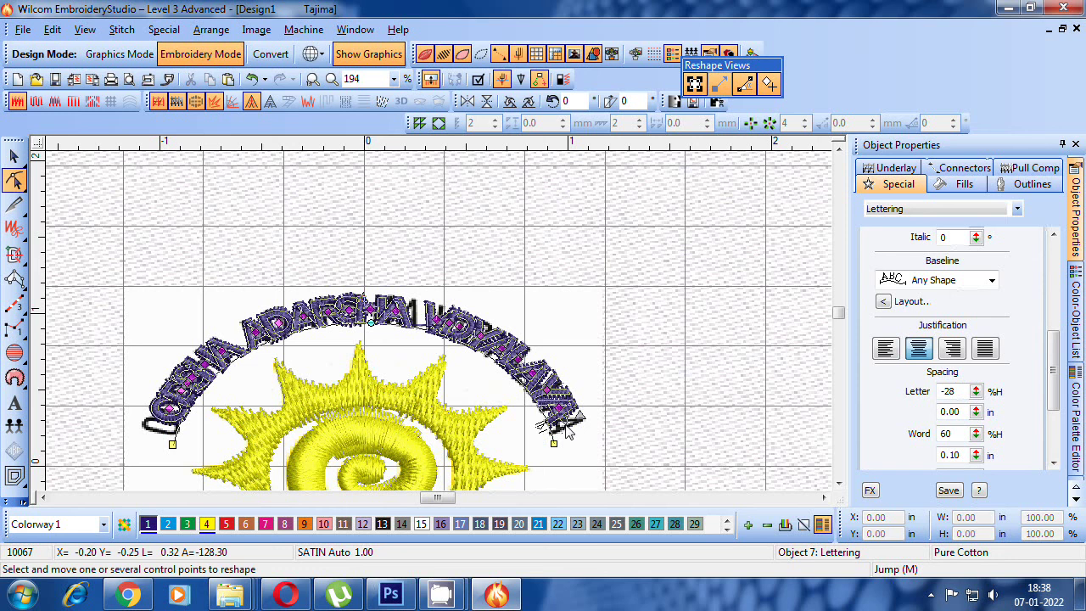
drag(567, 433, 508, 367)
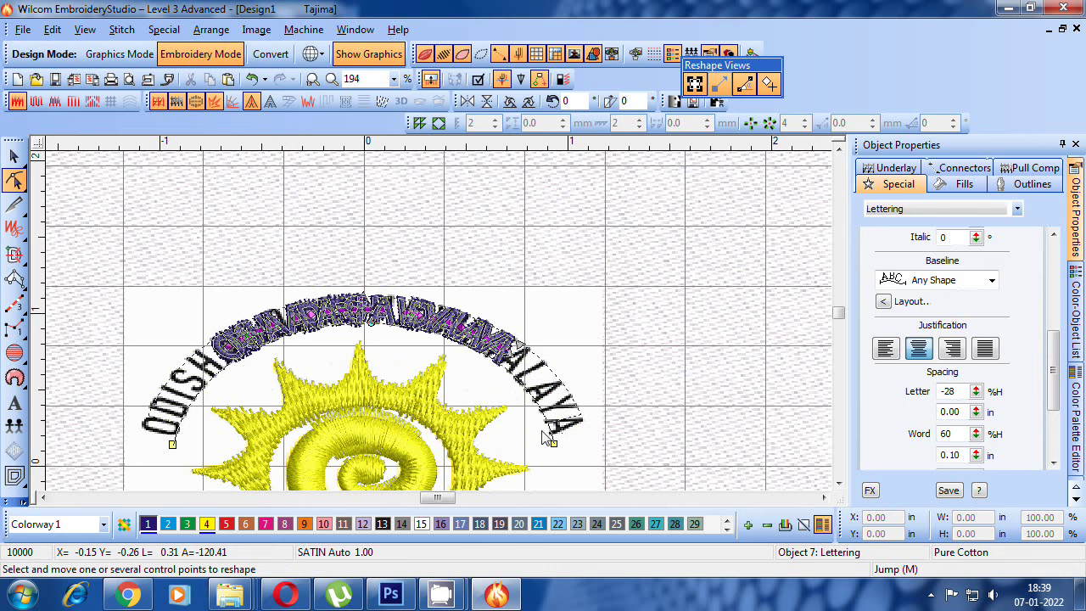
key(ctrl+z)
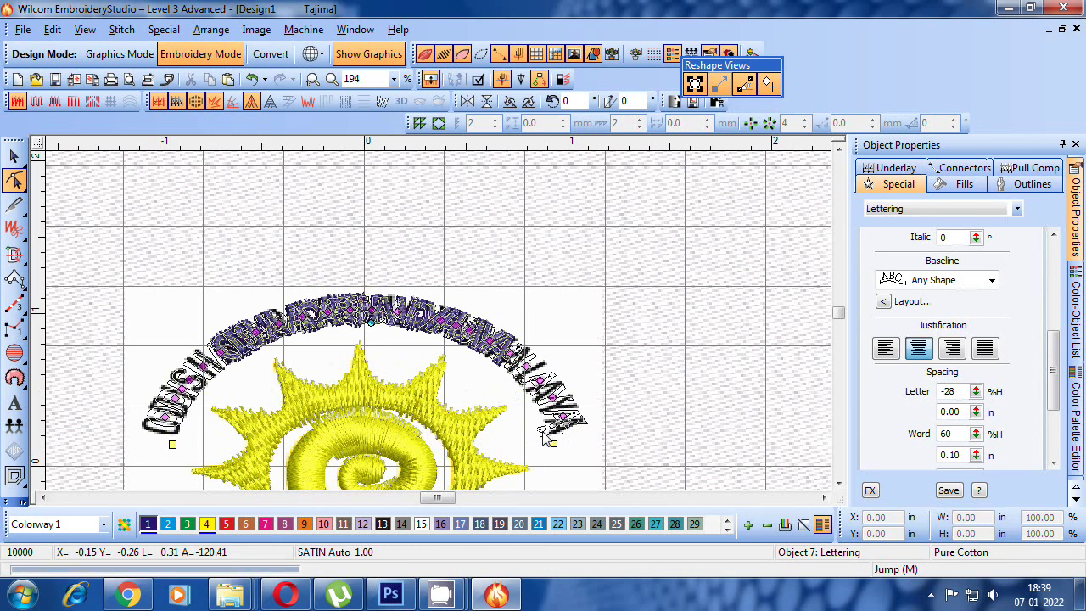
click(13, 155)
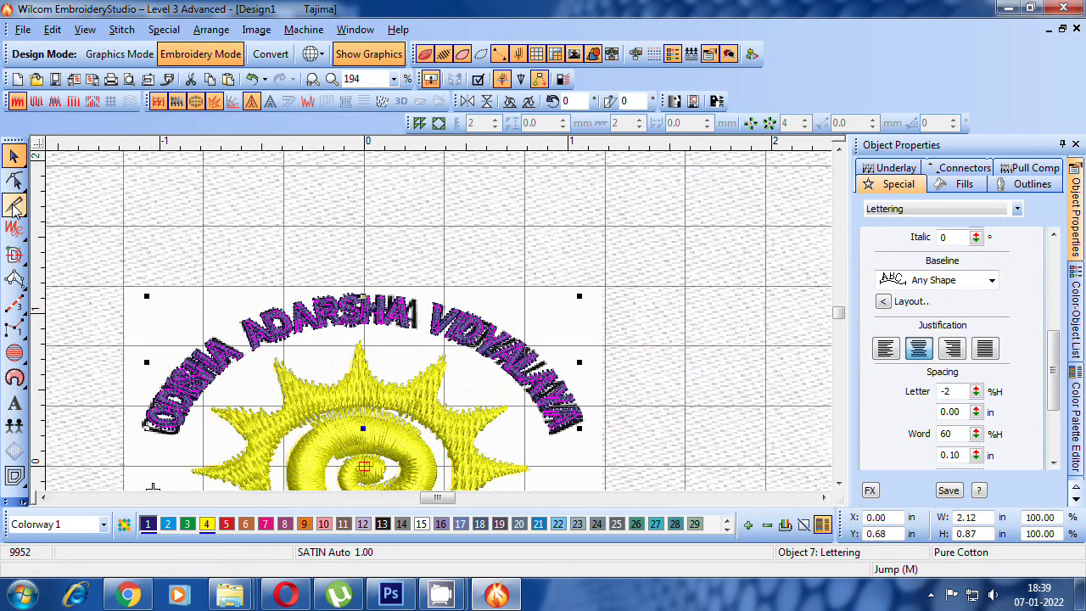
- Narrow the arched letters further and widen their letter spacing to 15 %H to cover the printed name
click(14, 179)
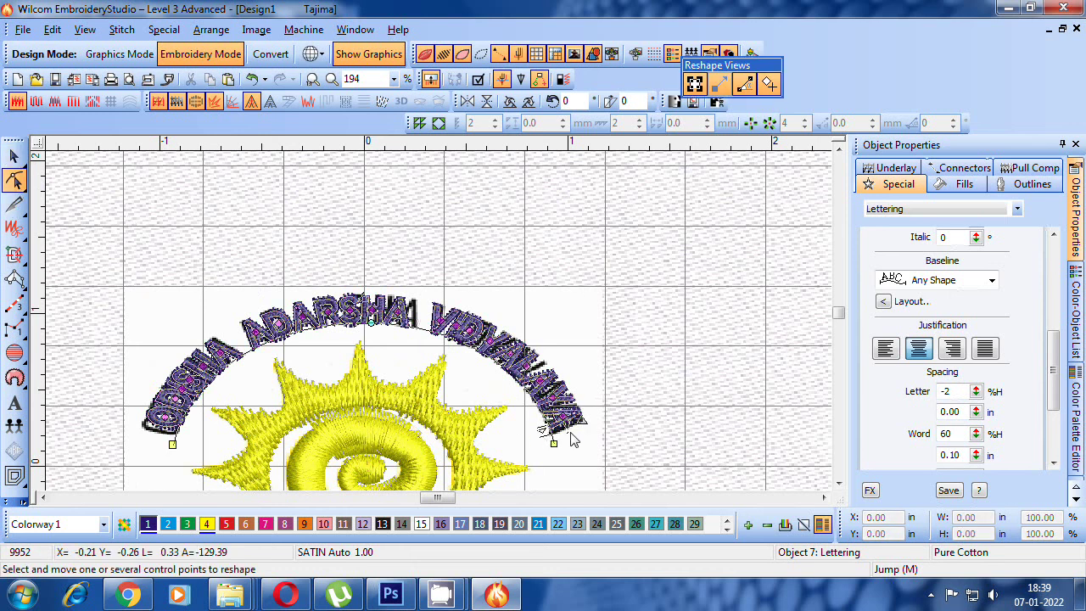
drag(582, 423, 560, 440)
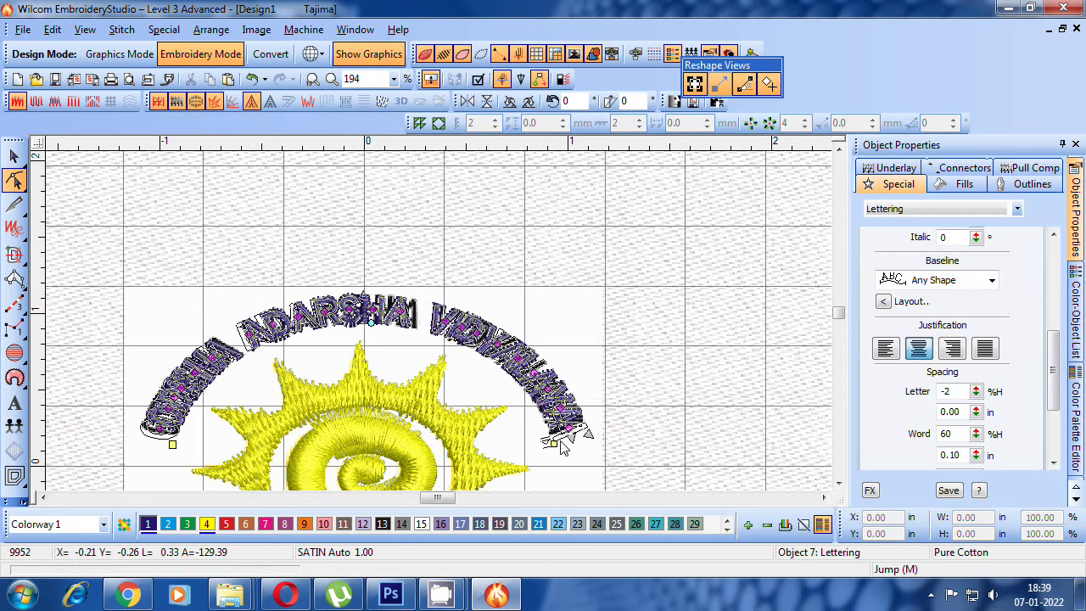
scroll(560, 440, up, 1)
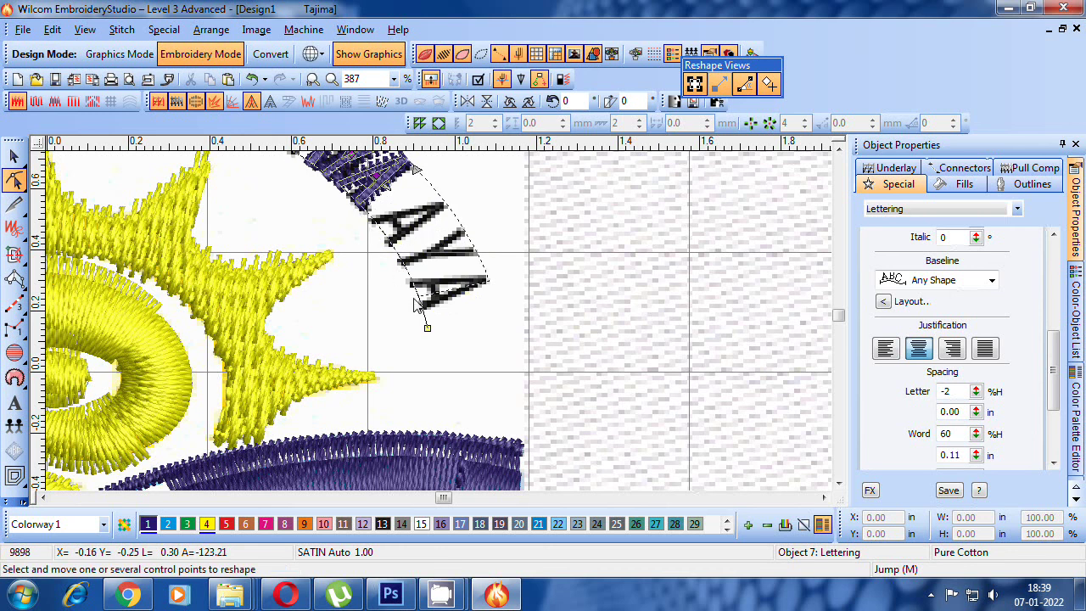
drag(414, 298, 414, 299)
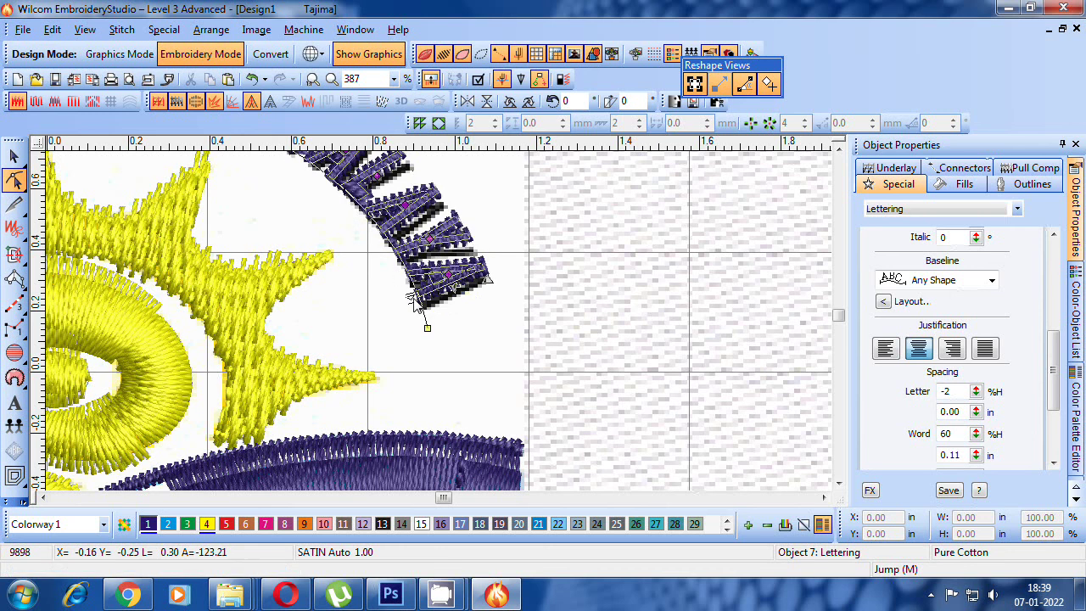
scroll(126, 261, down, 1)
click(11, 158)
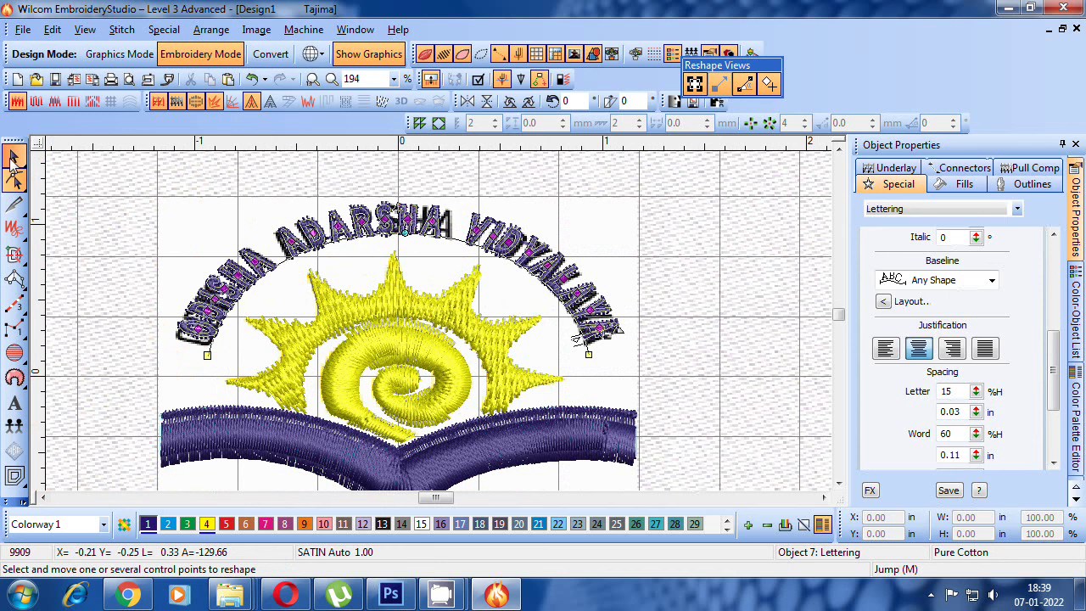
key(Escape)
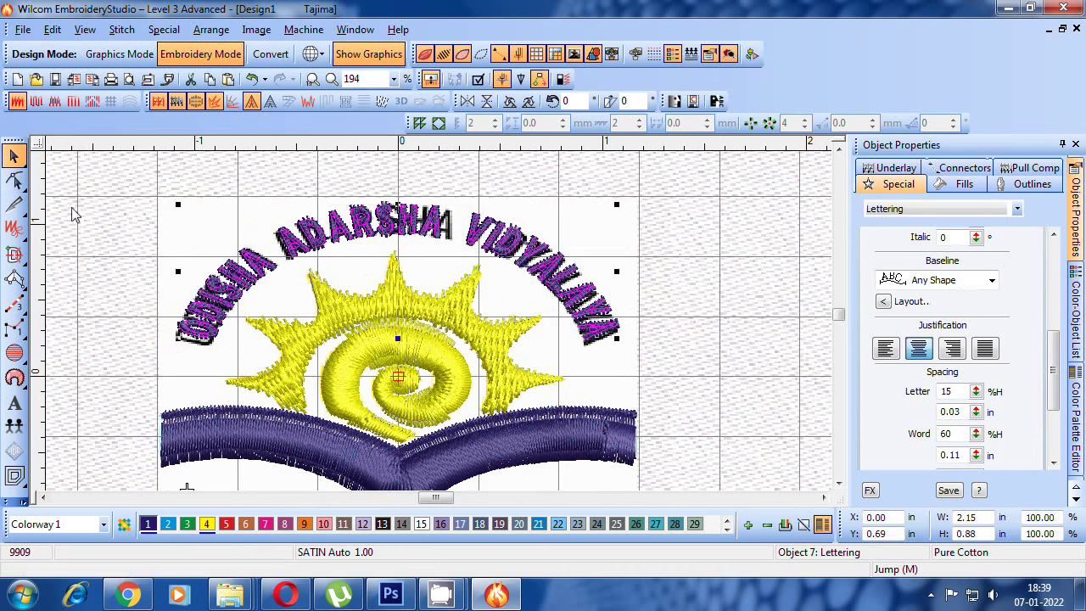
- Stretch the arched lettering slightly to a letter spacing of 17 %H and deselect it
click(17, 181)
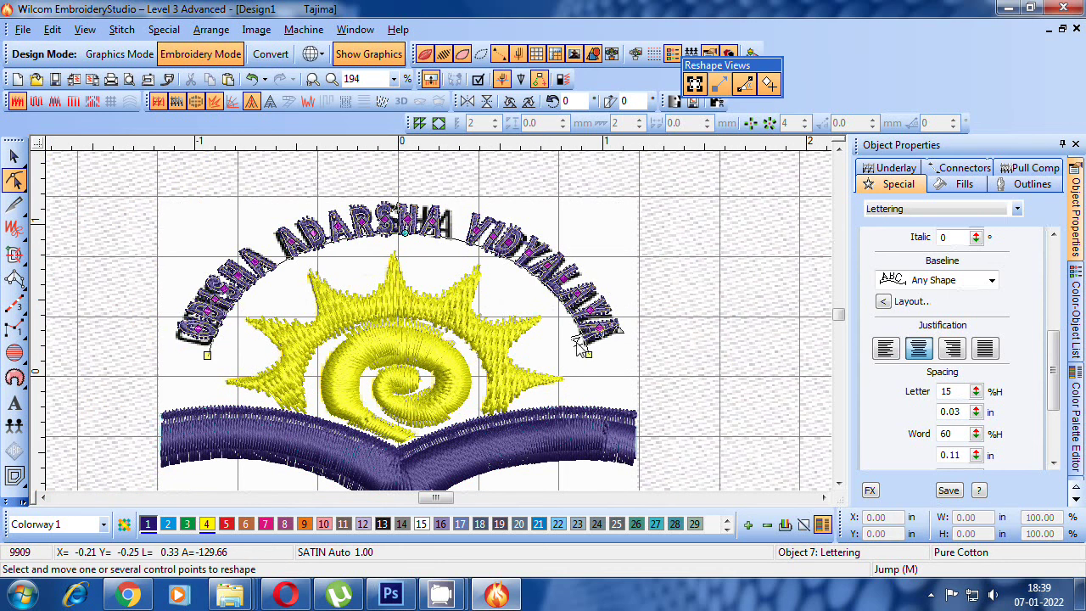
drag(581, 345, 583, 354)
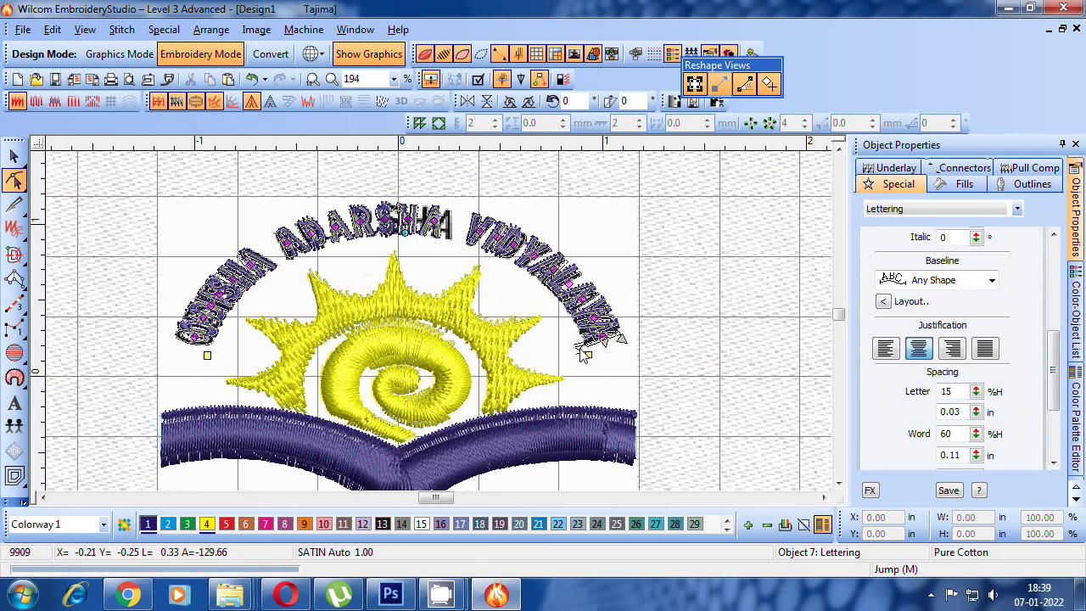
click(14, 156)
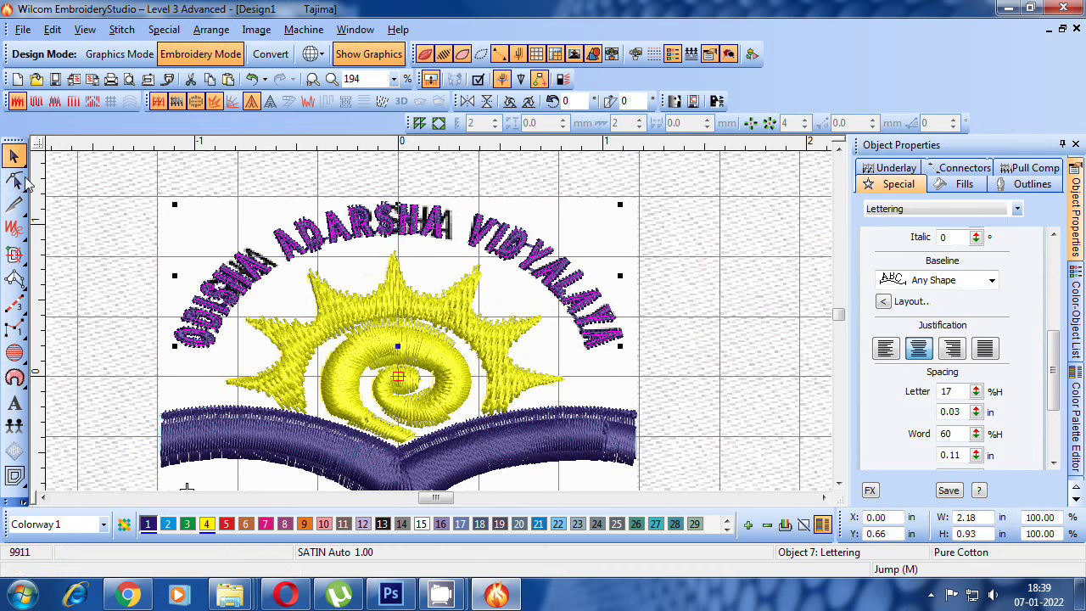
click(157, 297)
- Examine the arched lettering's outlines and stitches with and without the background logo image
scroll(438, 321, up, 1)
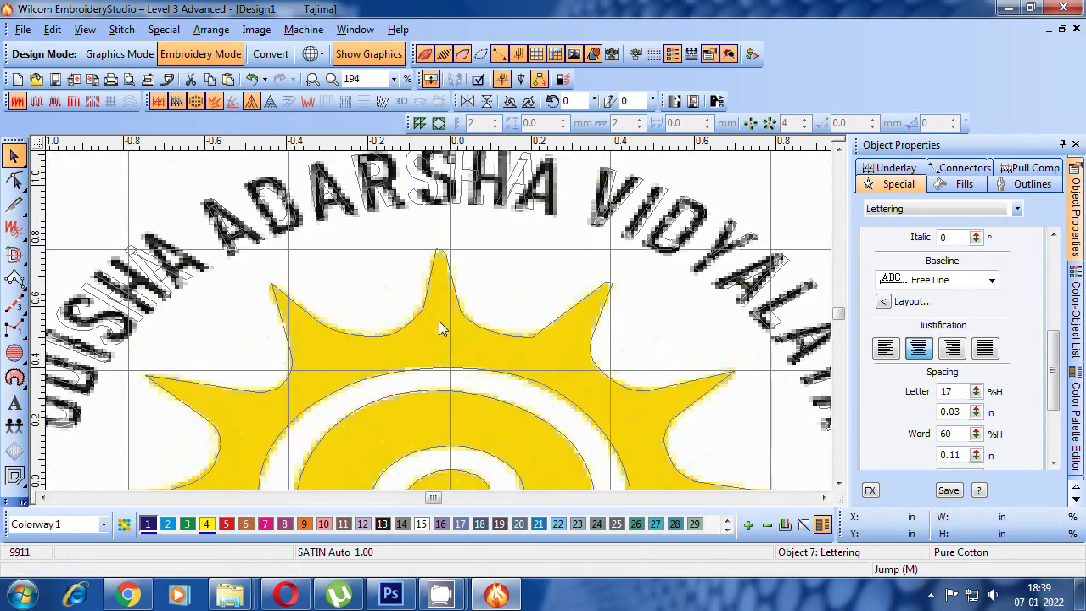
scroll(438, 321, down, 1)
scroll(439, 321, up, 1)
scroll(439, 321, down, 1)
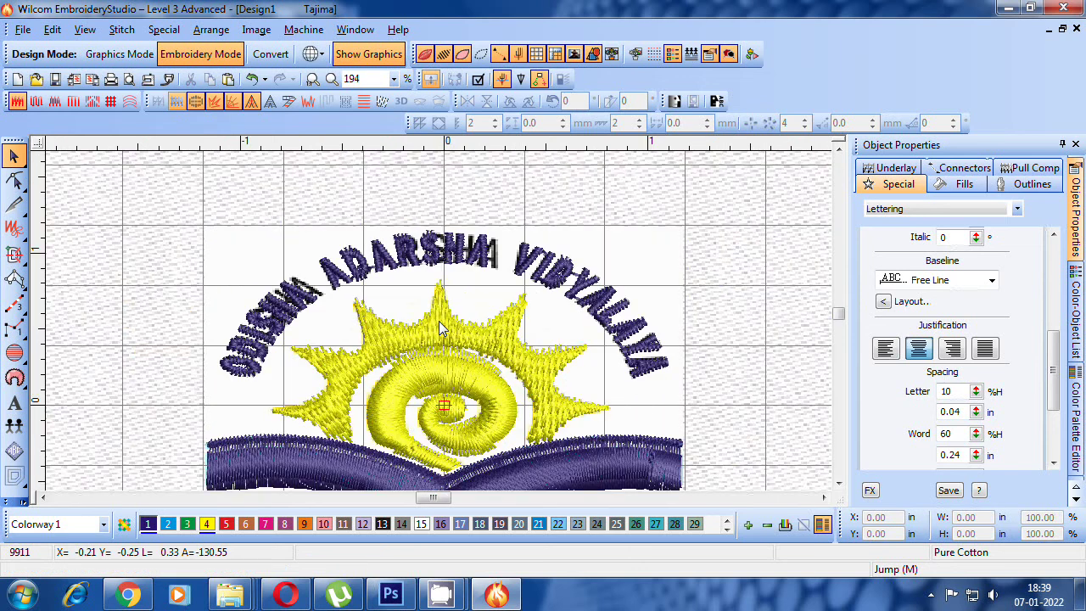
scroll(439, 327, up, 1)
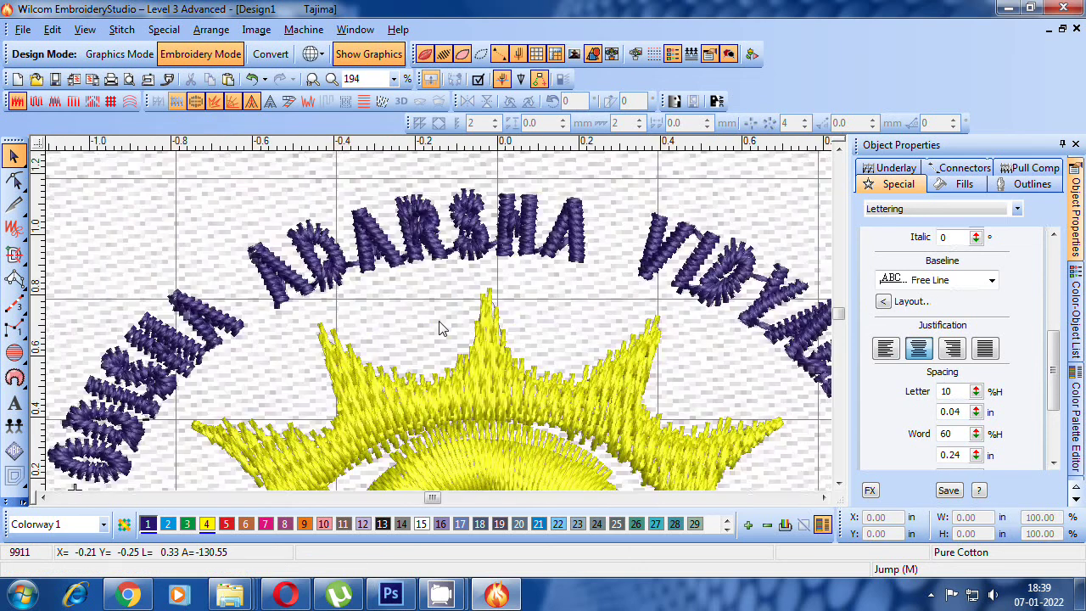
key(t)
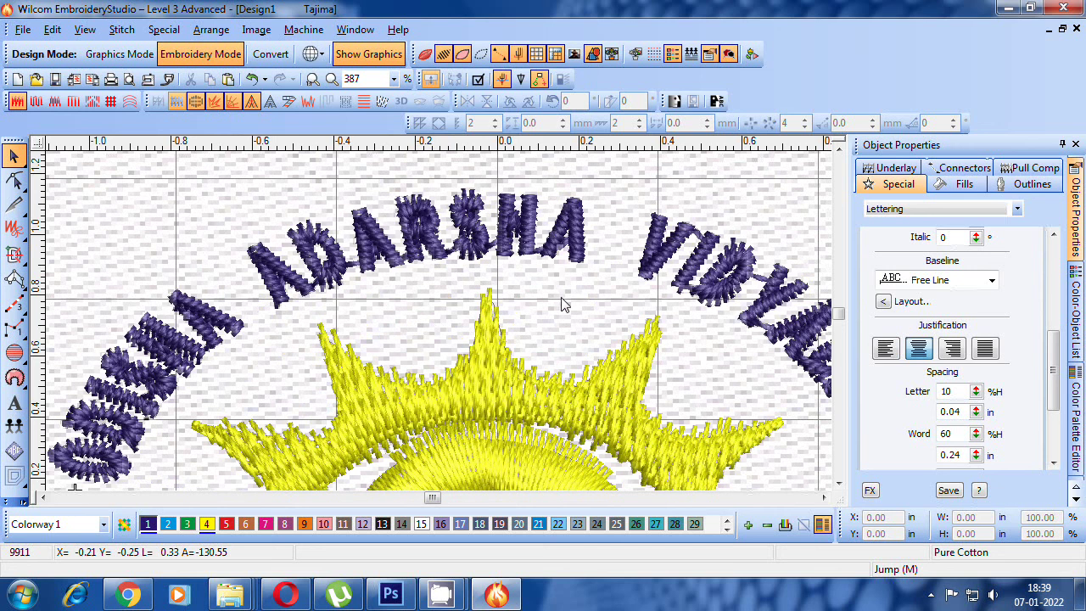
scroll(559, 307, down, 1)
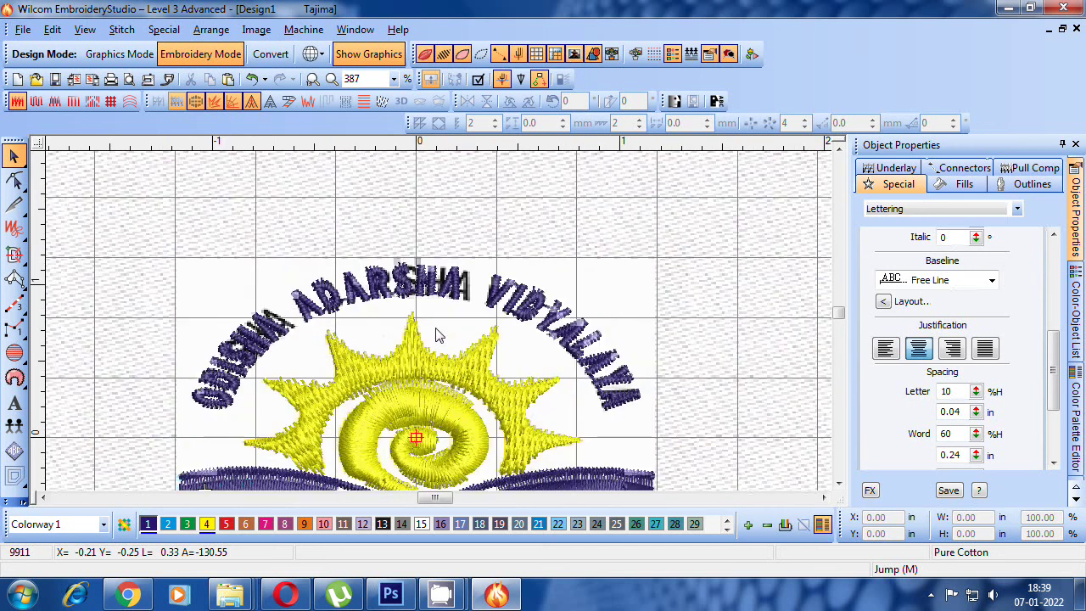
scroll(437, 350, up, 1)
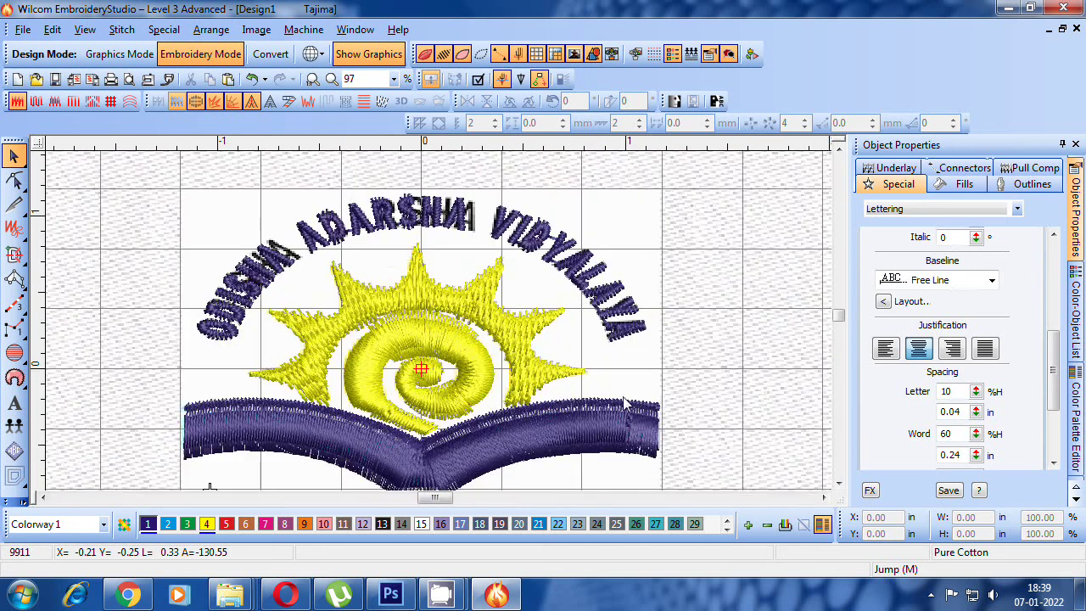
click(839, 484)
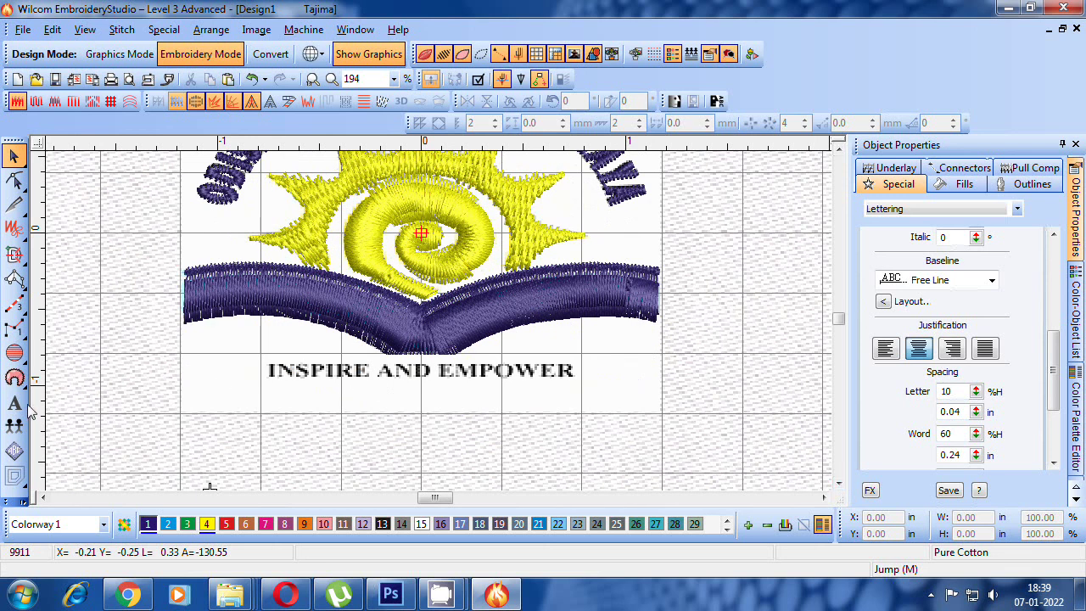
key(a)
click(235, 436)
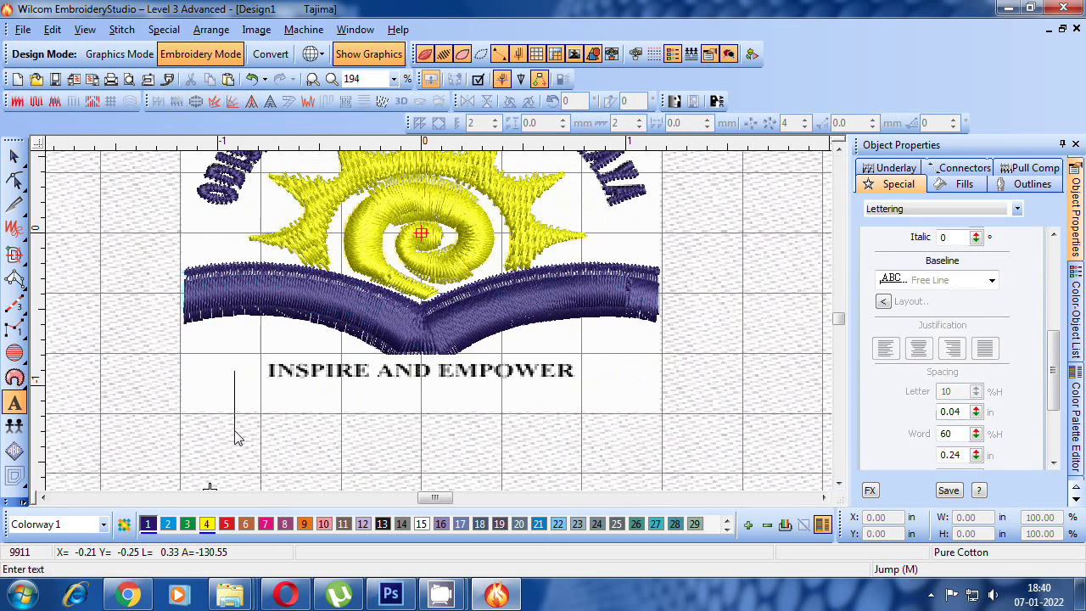
click(218, 497)
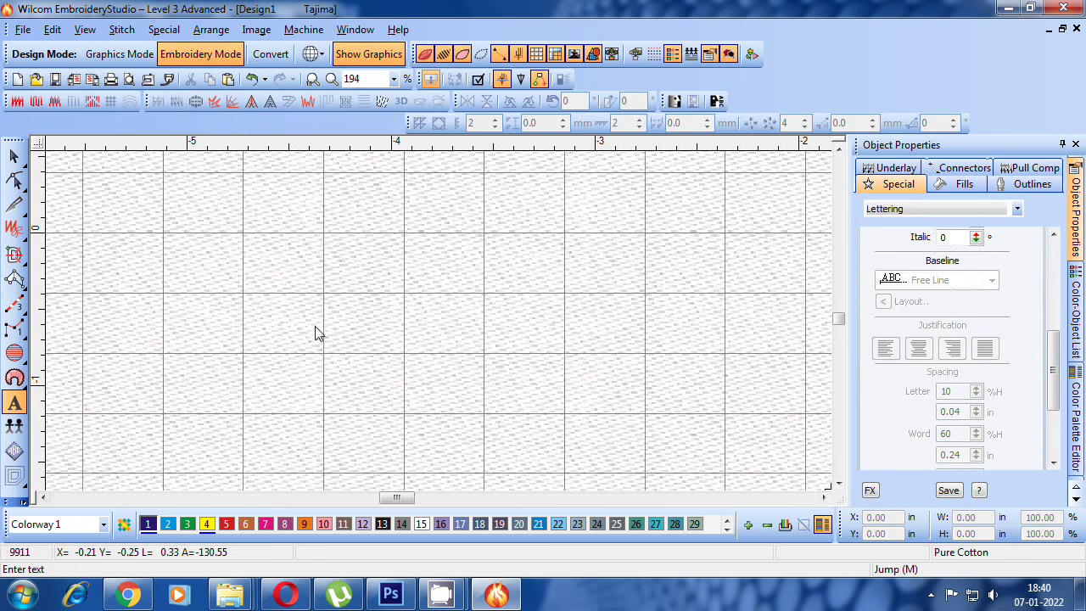
scroll(317, 332, down, 1)
scroll(438, 339, down, 1)
scroll(438, 328, up, 1)
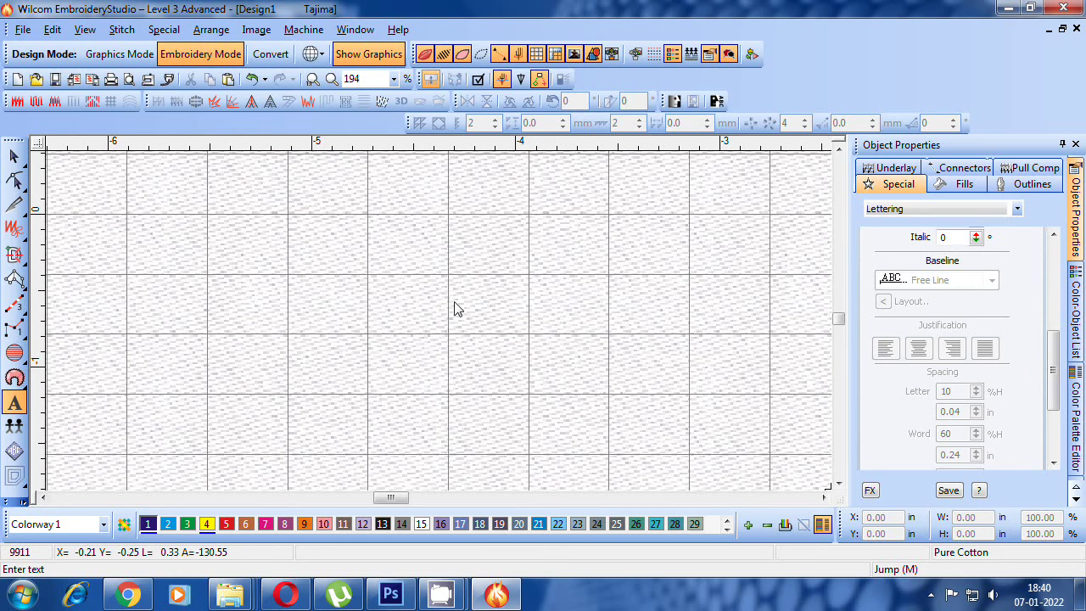
drag(455, 302, 440, 321)
scroll(440, 322, up, 1)
scroll(439, 322, down, 1)
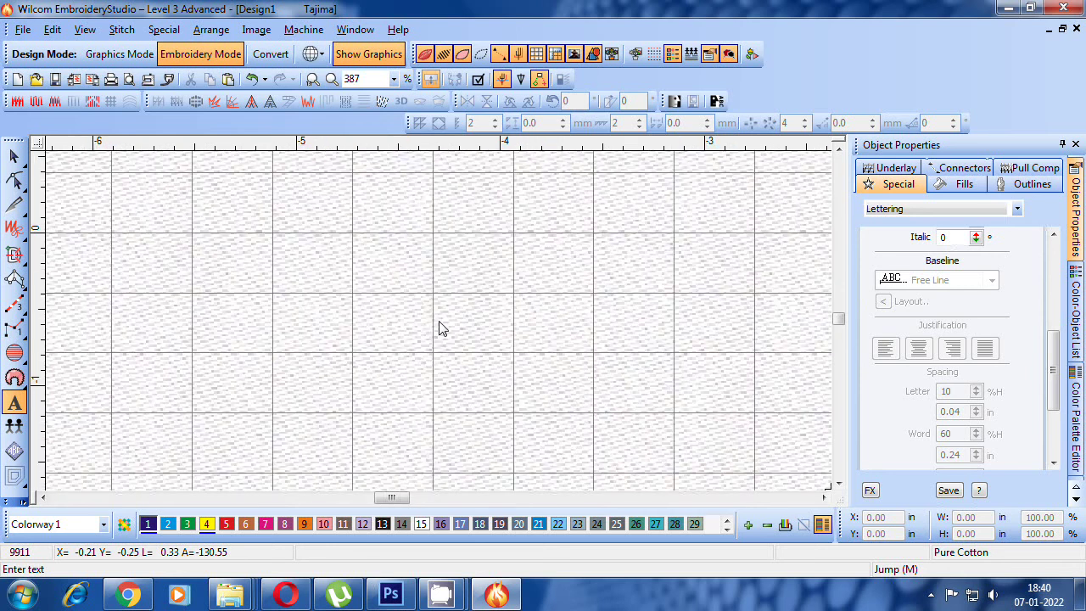
scroll(438, 329, down, 1)
scroll(439, 329, down, 2)
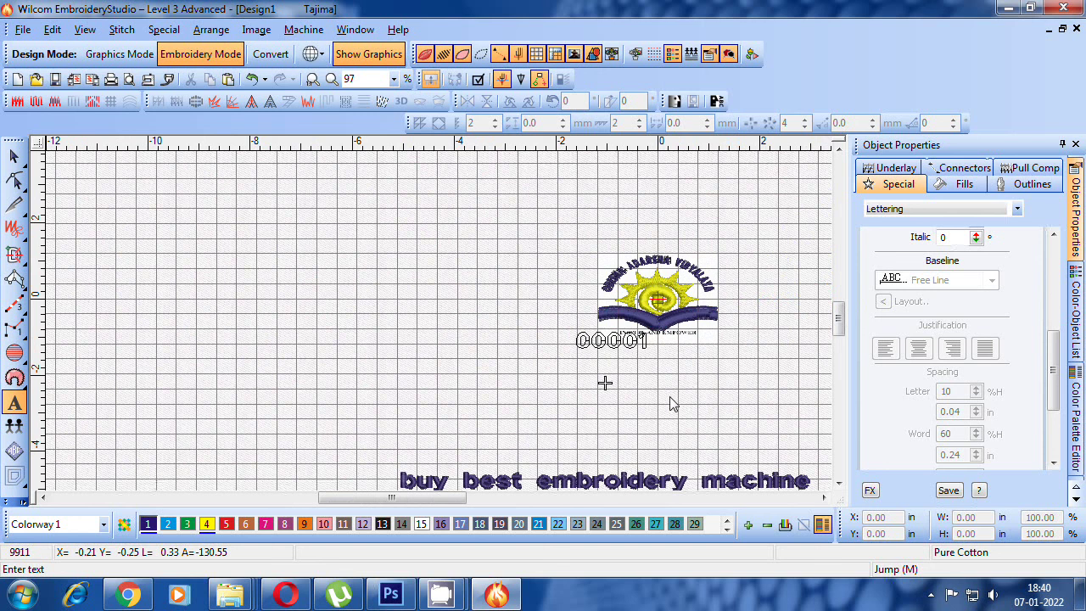
scroll(645, 293, down, 2)
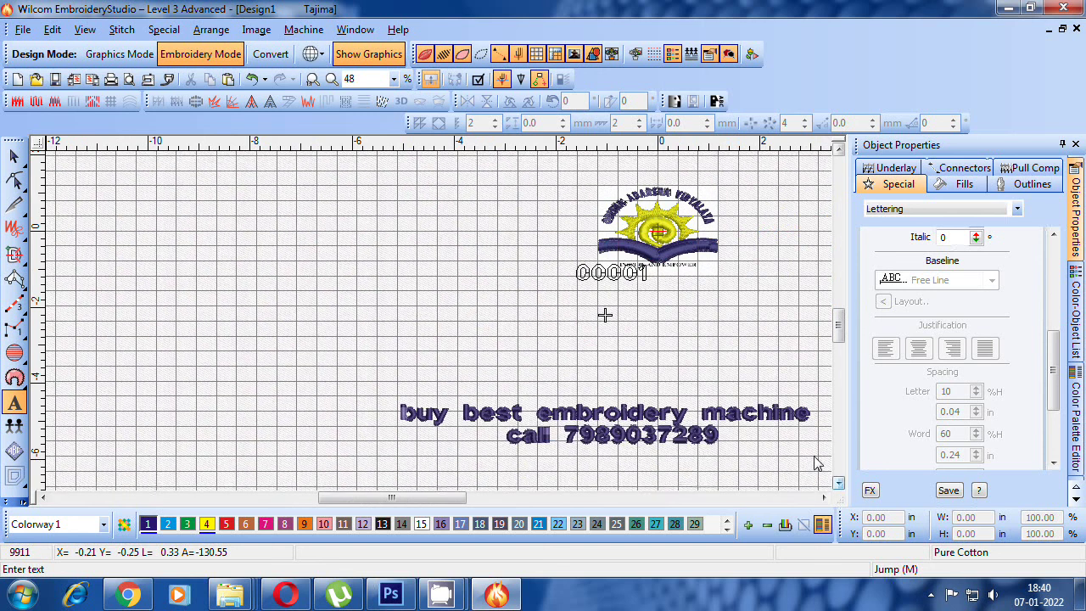
click(645, 295)
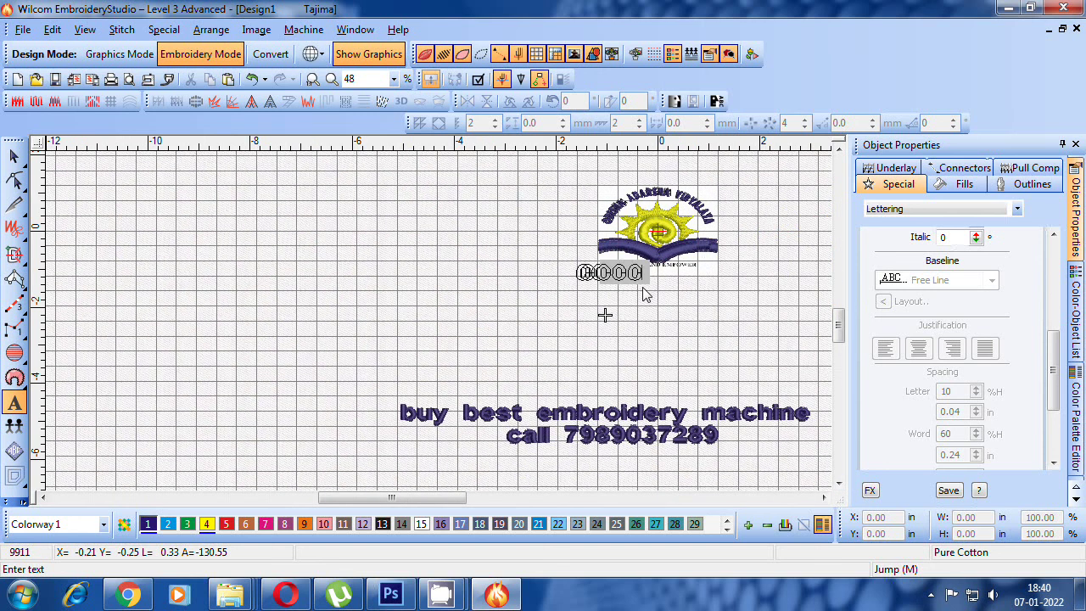
key(BackSpace)
key(BackSpace)
key(BackSpace)
key(BackSpace)
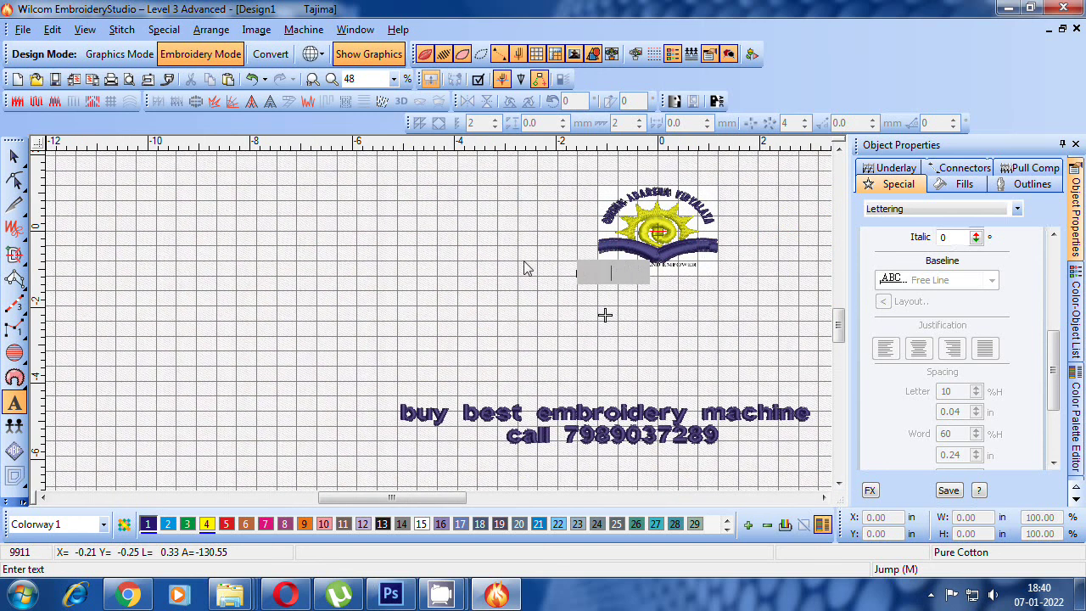
click(19, 156)
key(Escape)
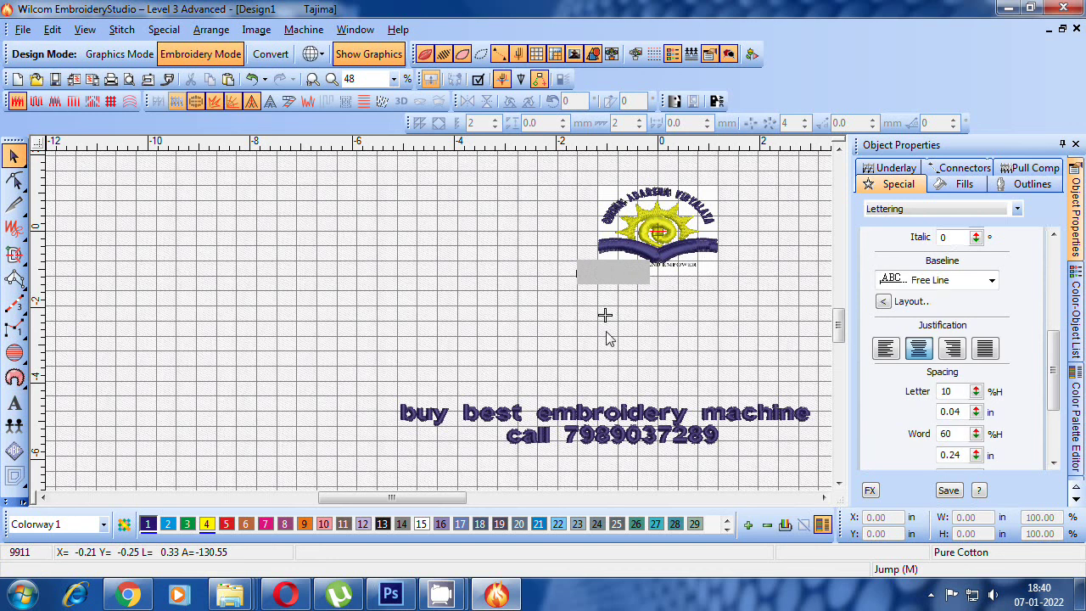
- Create the lettering "INSPIRE AND EMPOWER" below the printed motto under the book
scroll(438, 328, up, 3)
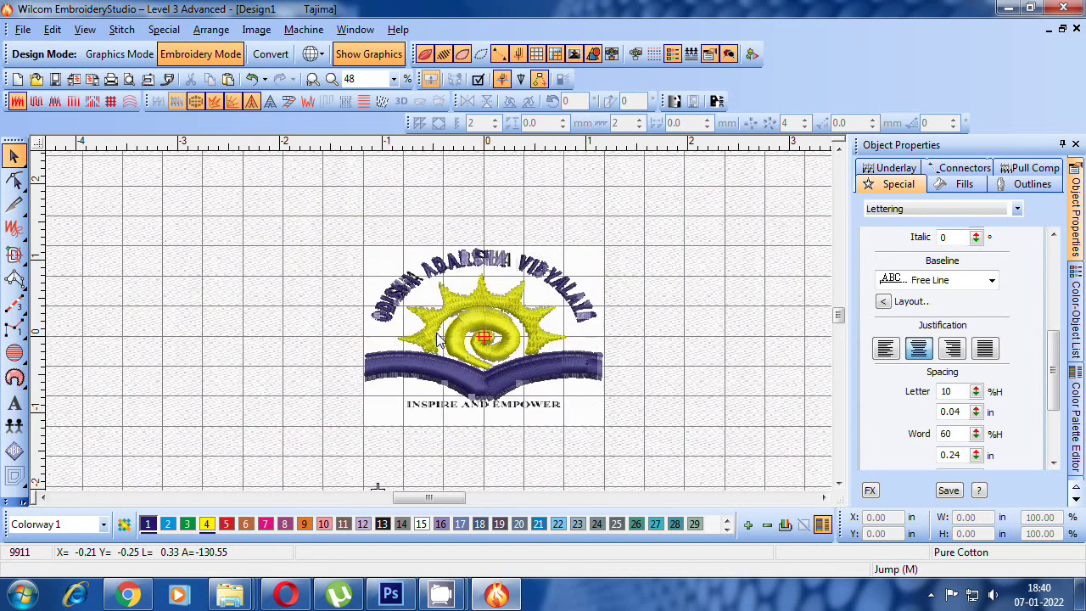
click(824, 497)
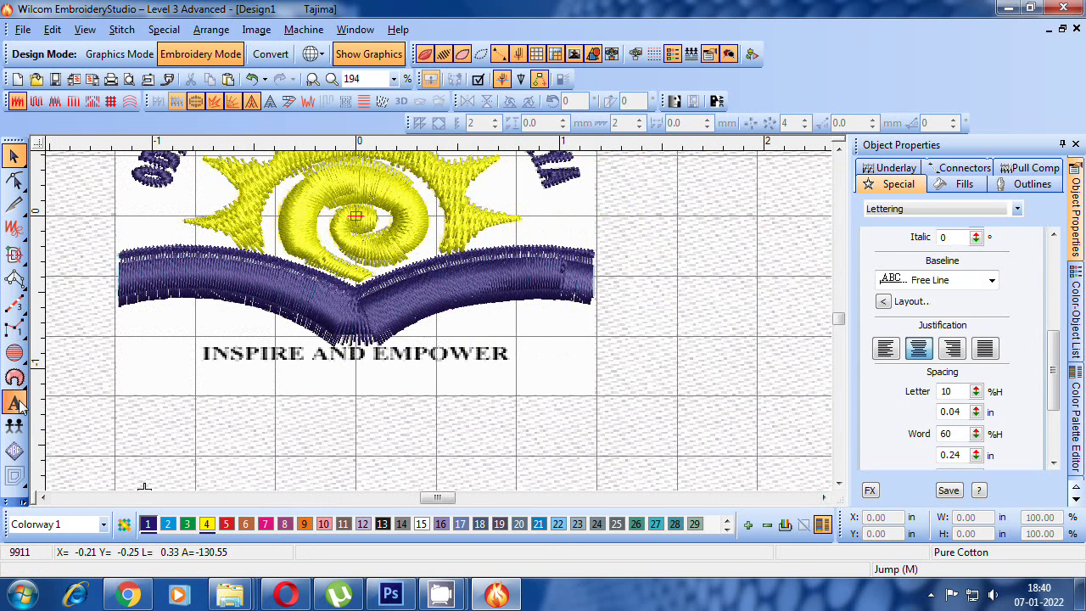
key(a)
click(206, 461)
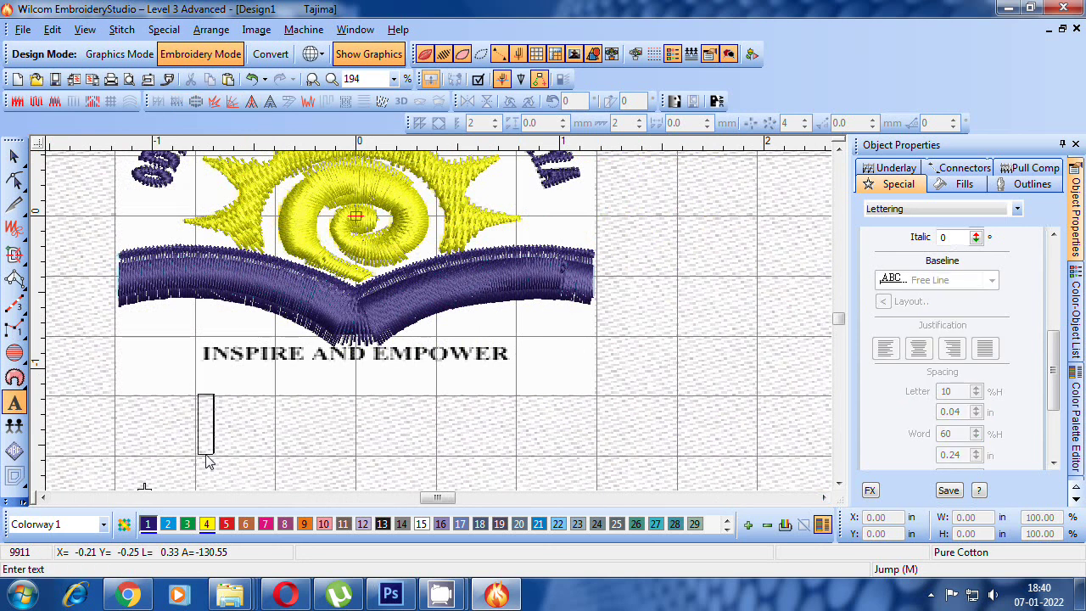
text(INS)
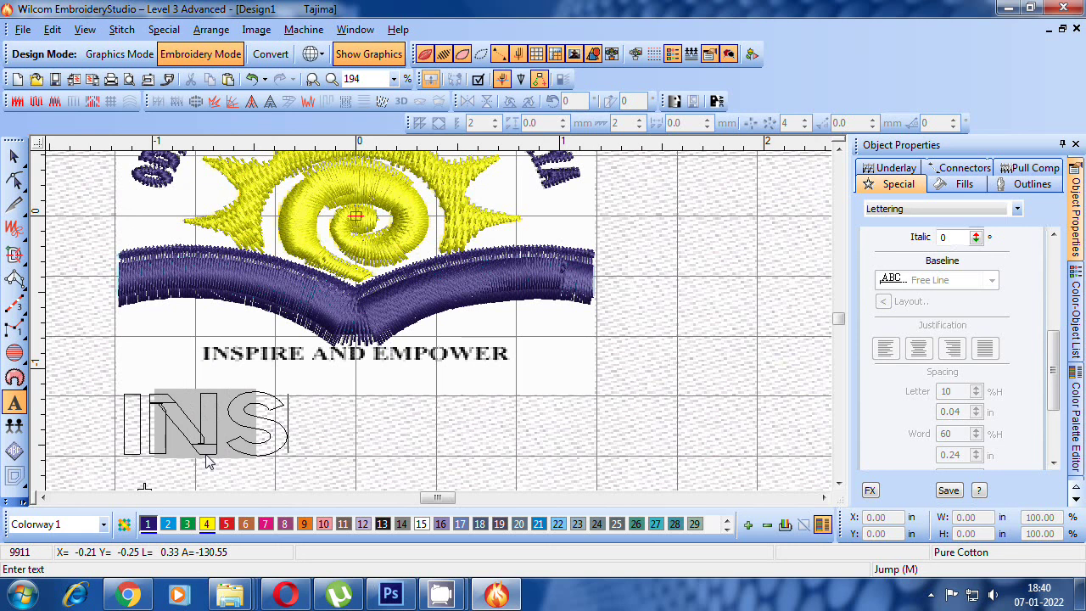
text(PI)
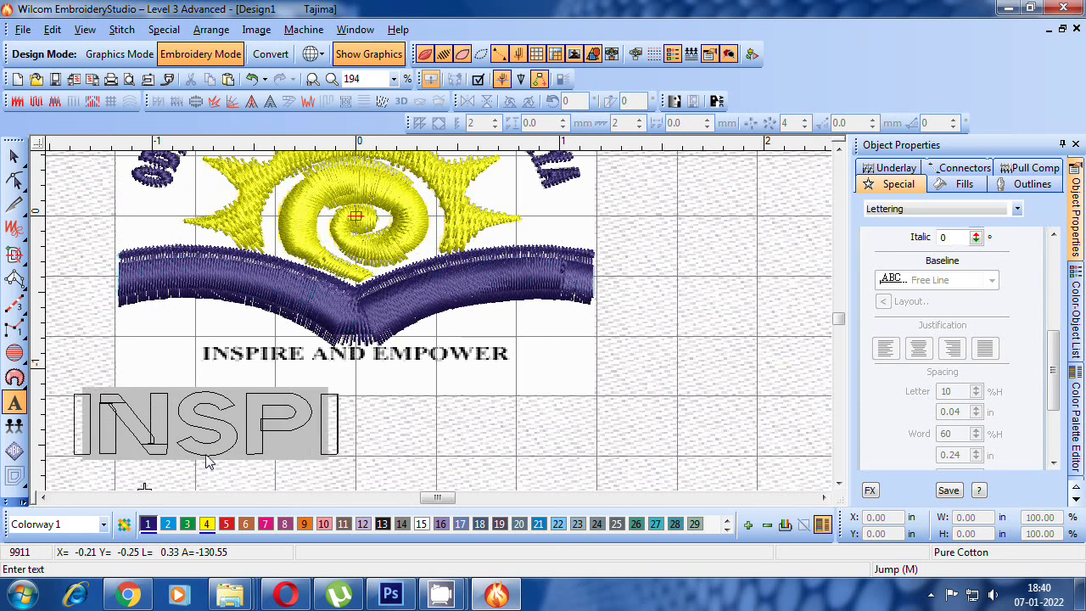
text(RE)
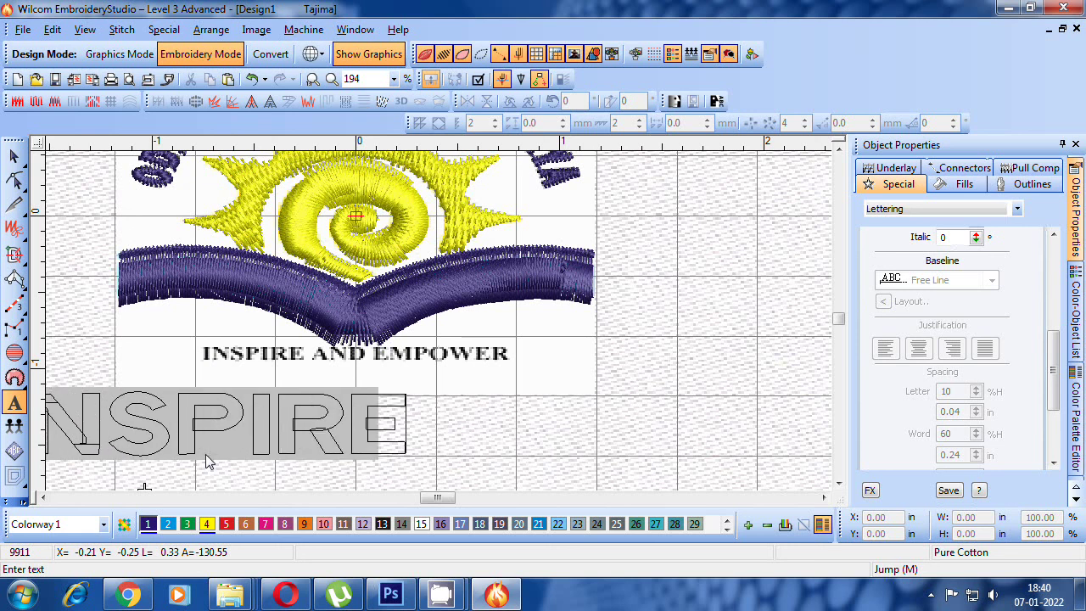
text( AN)
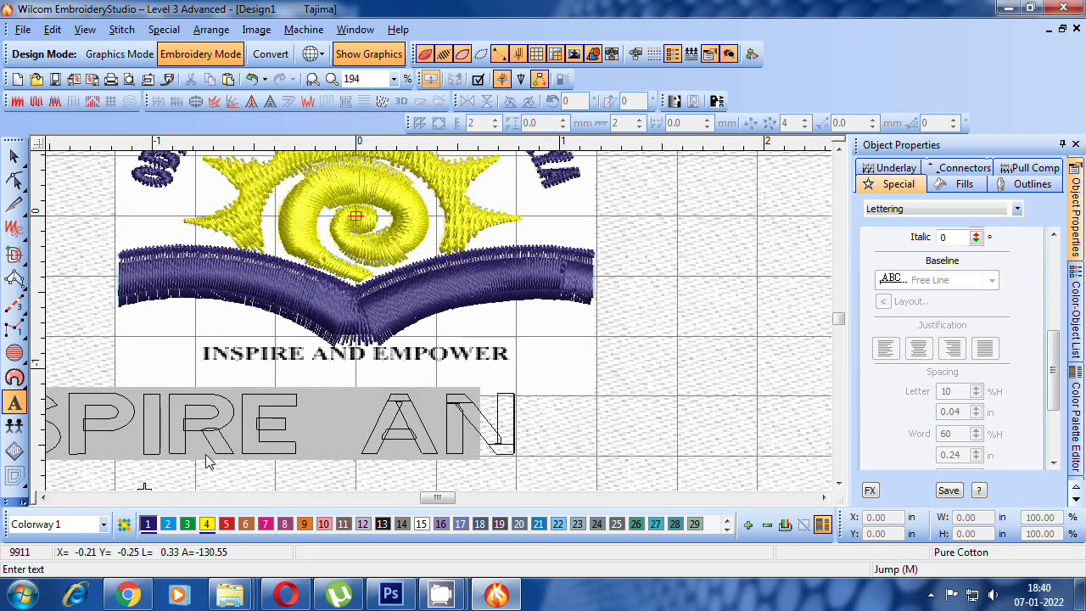
text(D E)
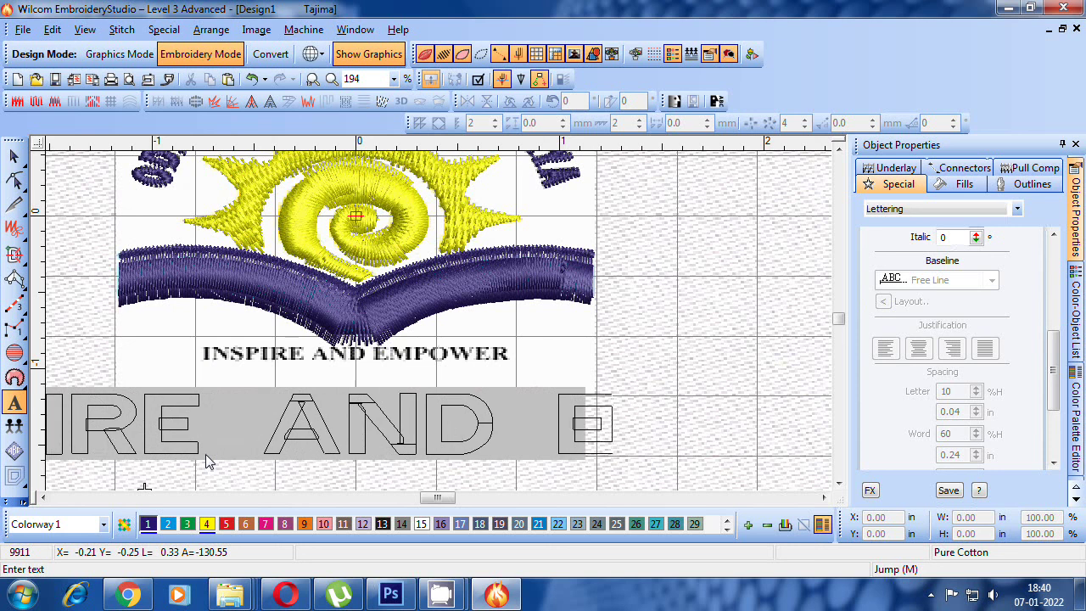
text(MB)
key(BackSpace)
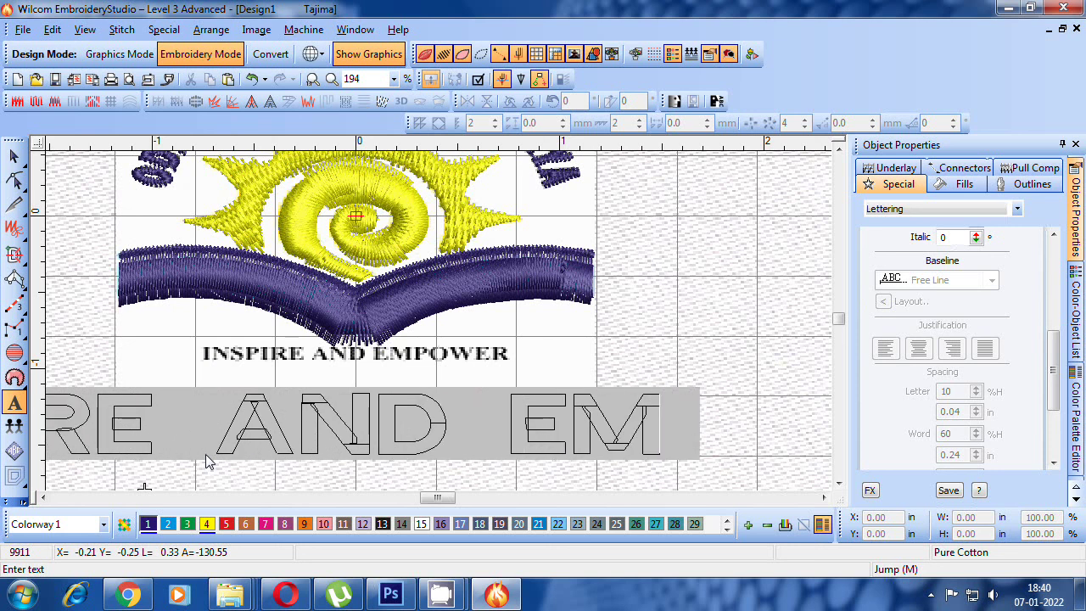
text(POWE)
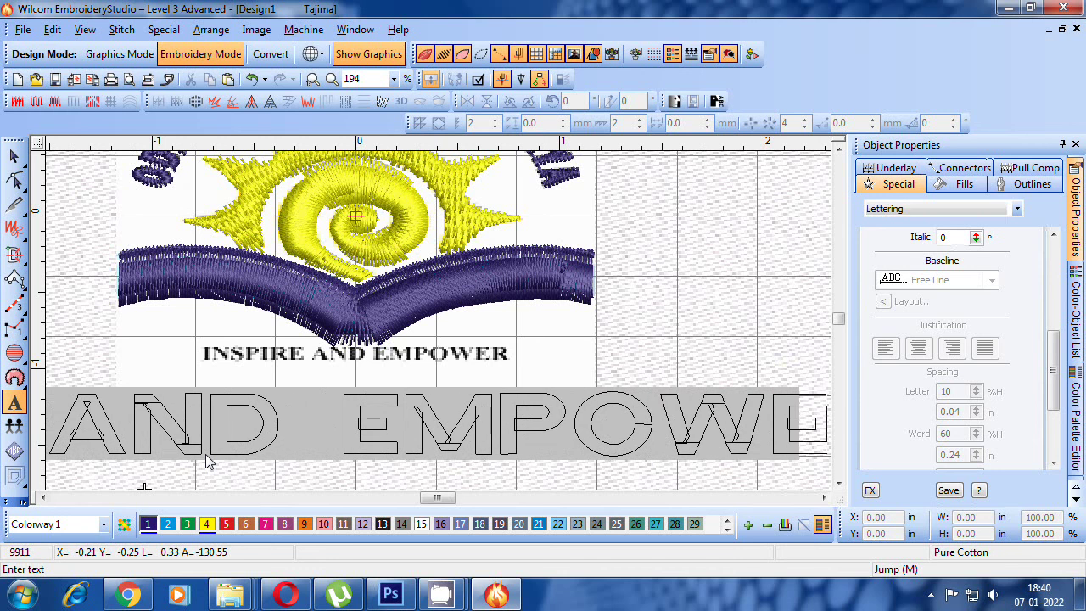
text(R)
key(Return)
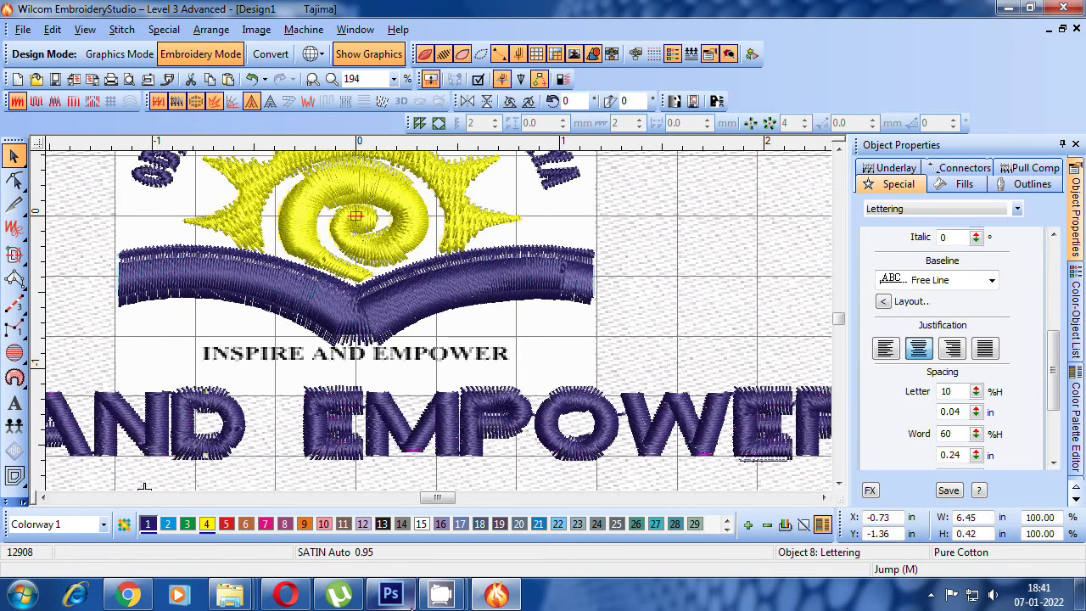
- Scale the motto lettering proportionally to about 2.45 in wide and move it directly beneath the printed motto
scroll(435, 339, down, 1)
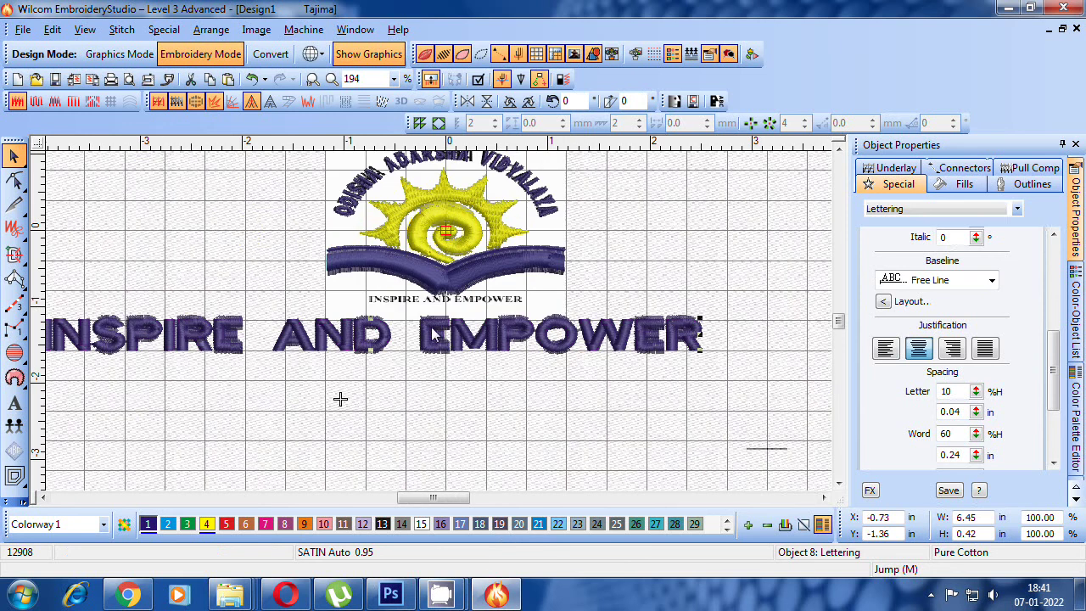
key(shift+z)
key(z)
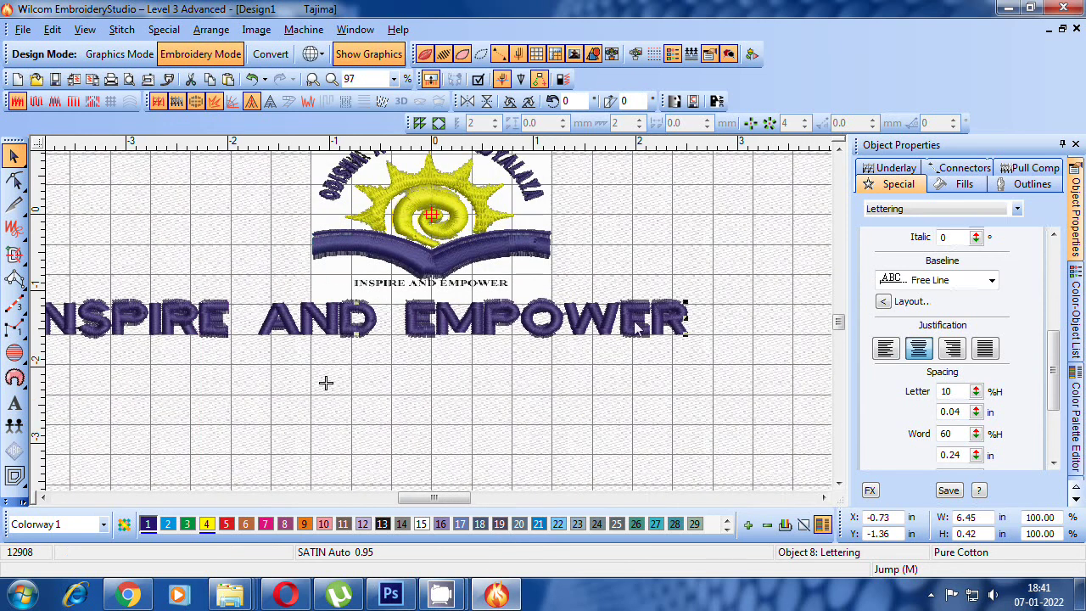
drag(685, 303, 620, 317)
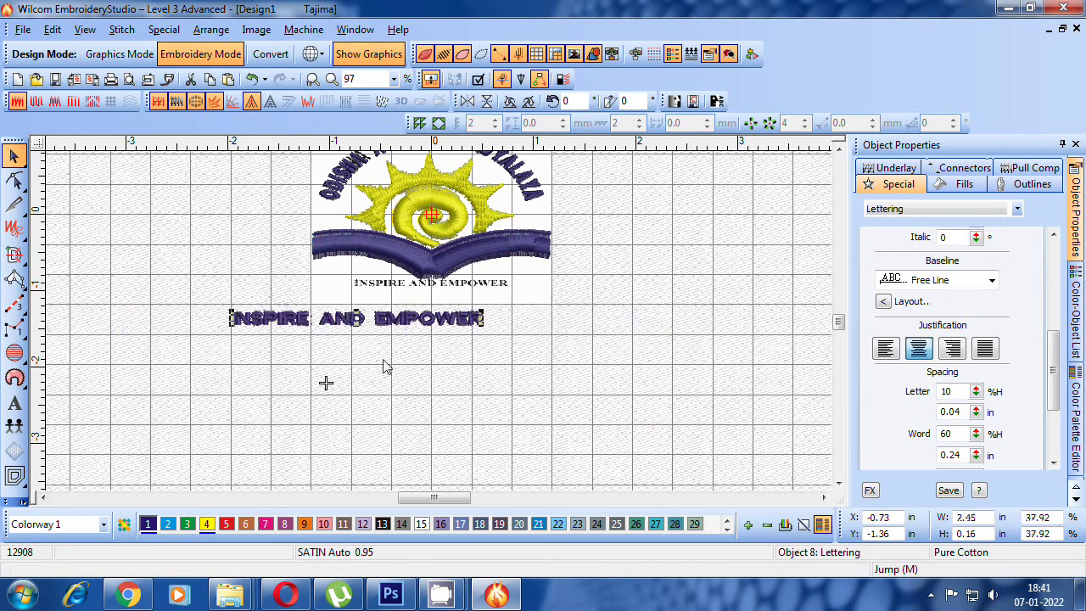
scroll(383, 359, up, 1)
drag(461, 246, 598, 236)
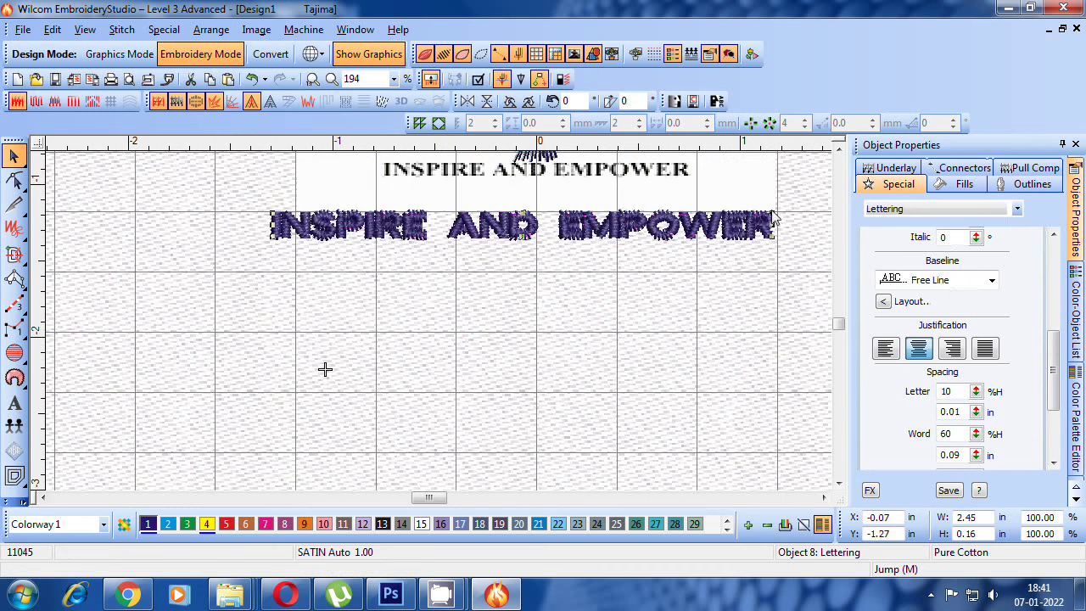
- Shrink the motto lettering proportionally to about 1.43 in wide and place it over the printed motto
drag(774, 219, 713, 227)
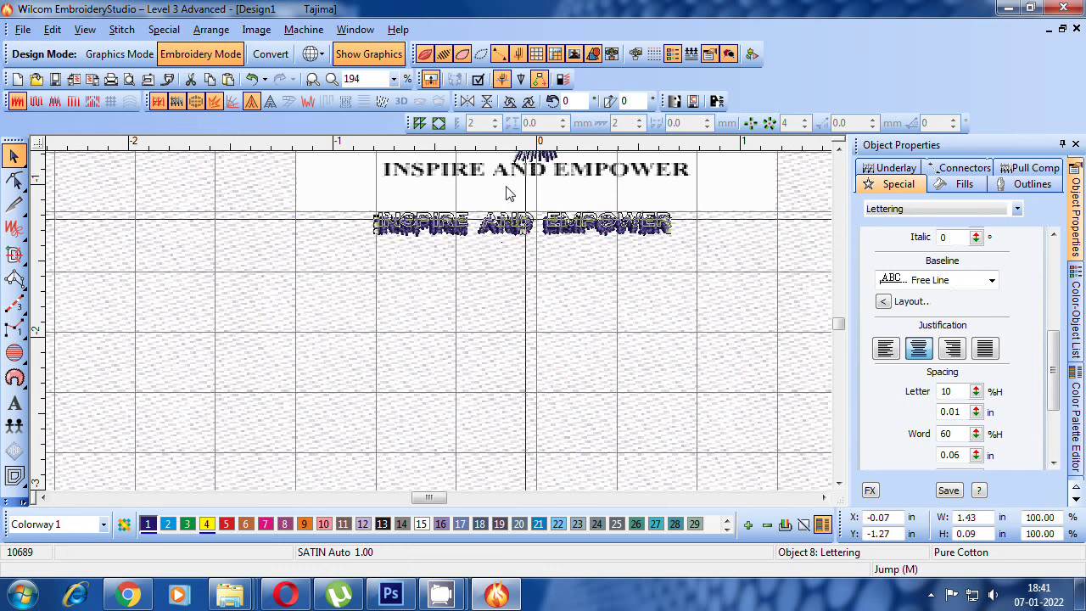
drag(506, 193, 513, 173)
scroll(673, 154, up, 1)
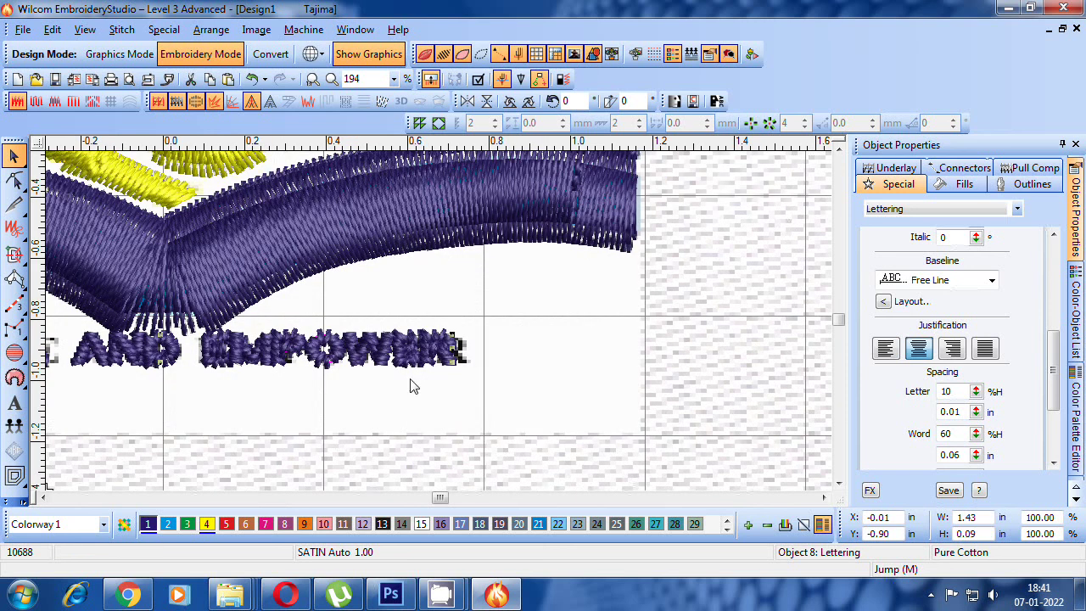
- Stretch both ends of the motto lettering to a width of about 1.50 in to cover the printed motto
drag(460, 350, 469, 357)
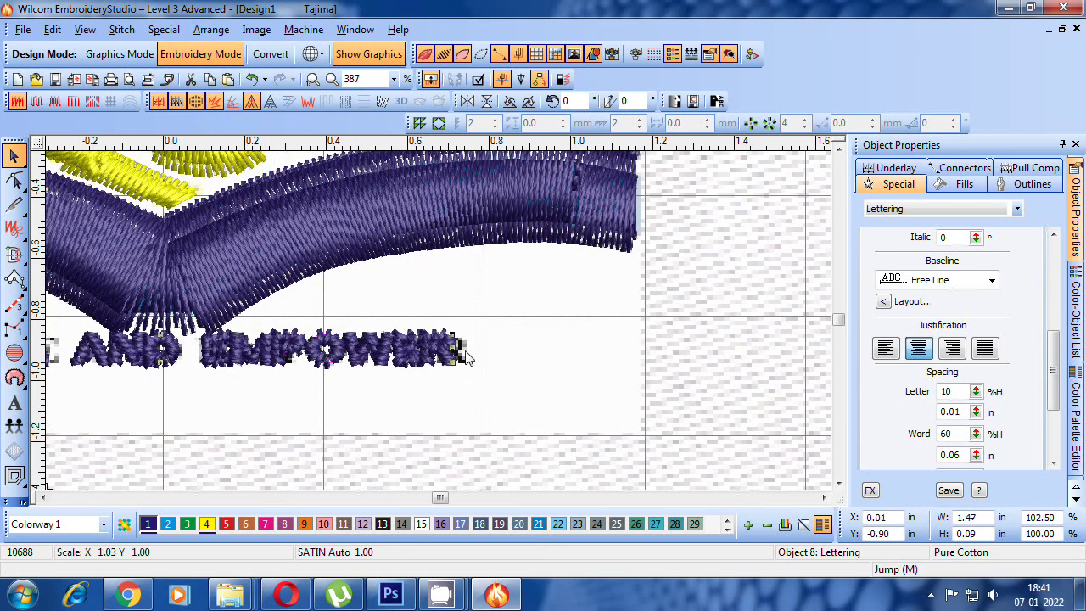
click(44, 497)
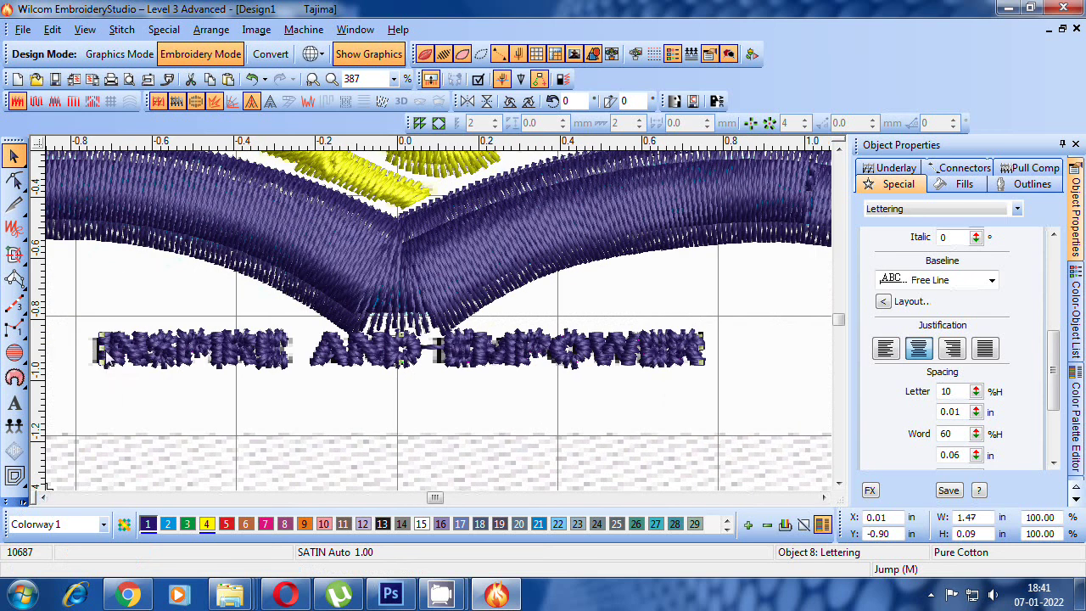
drag(102, 357, 93, 358)
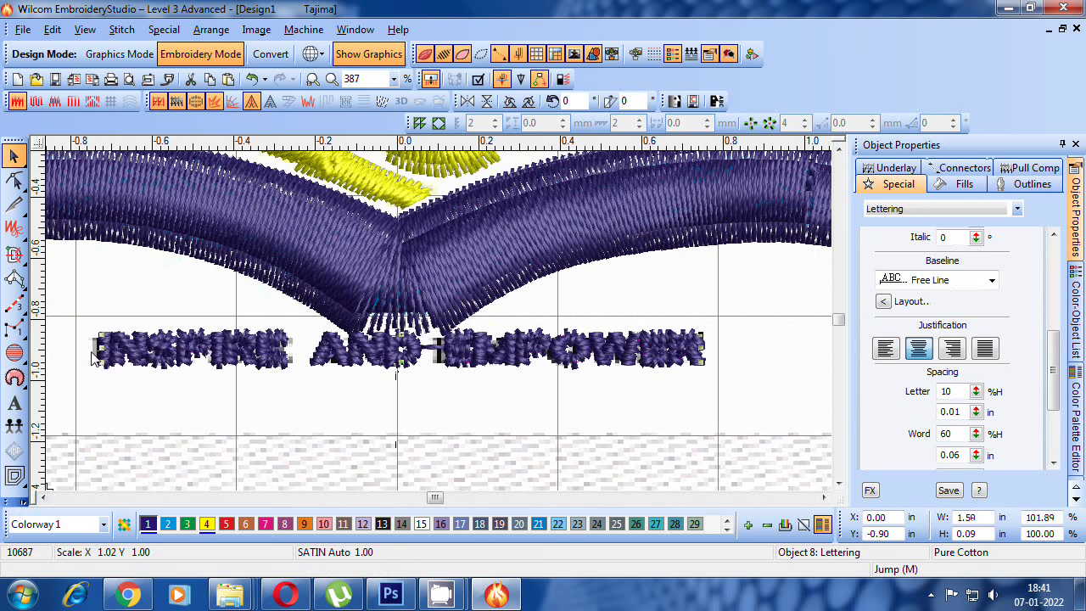
- Select all embroidery objects of the logo and move them together to just above the "buy best embroidery machine" lettering
key(0)
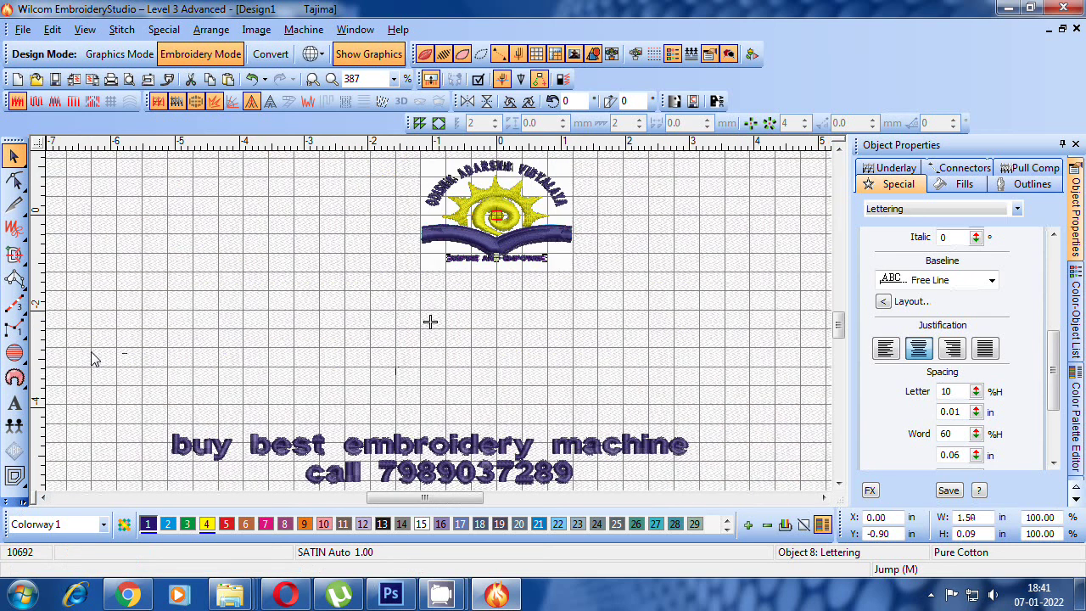
click(567, 224)
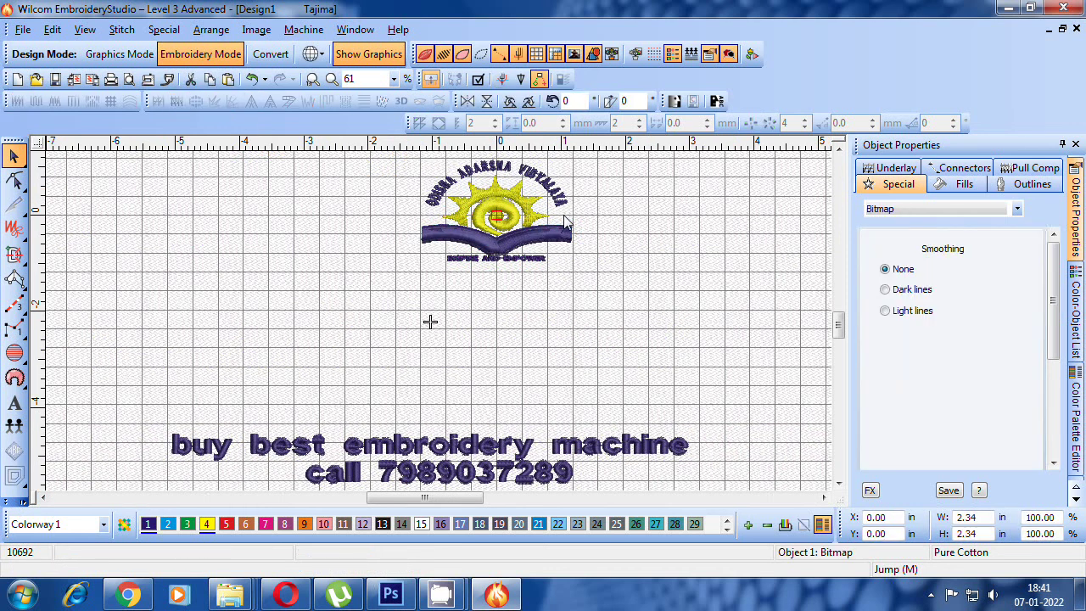
key(Escape)
click(838, 150)
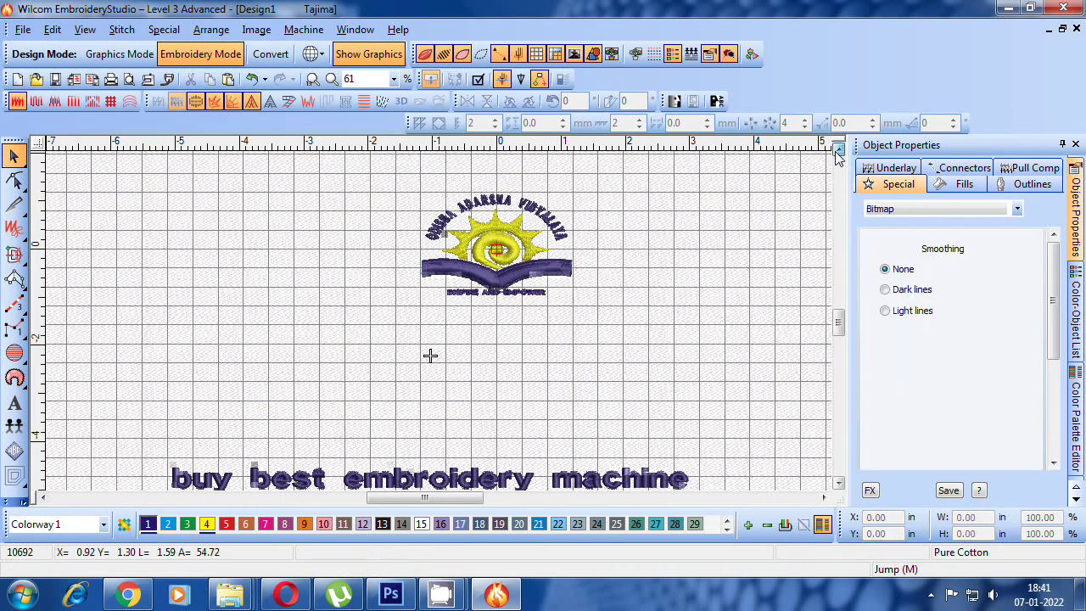
click(836, 151)
drag(660, 198, 376, 407)
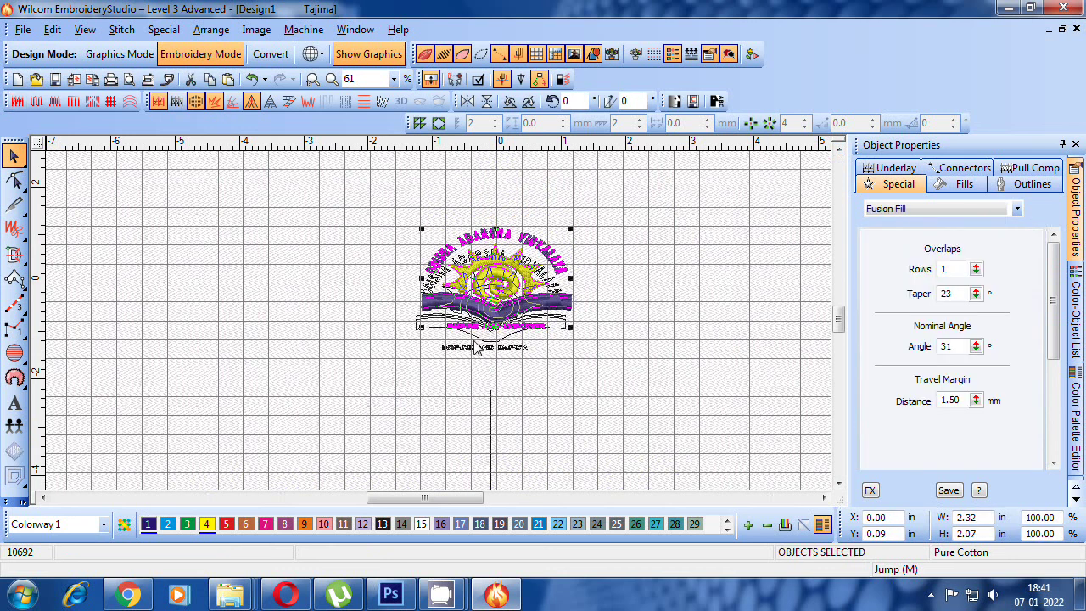
drag(478, 347, 431, 346)
click(614, 356)
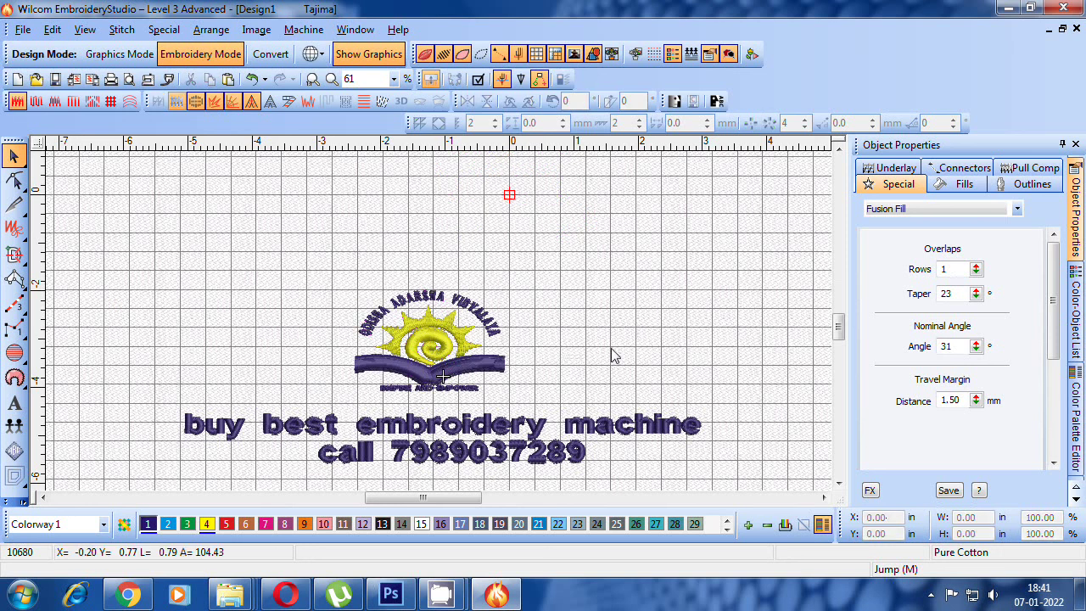
scroll(614, 356, up, 2)
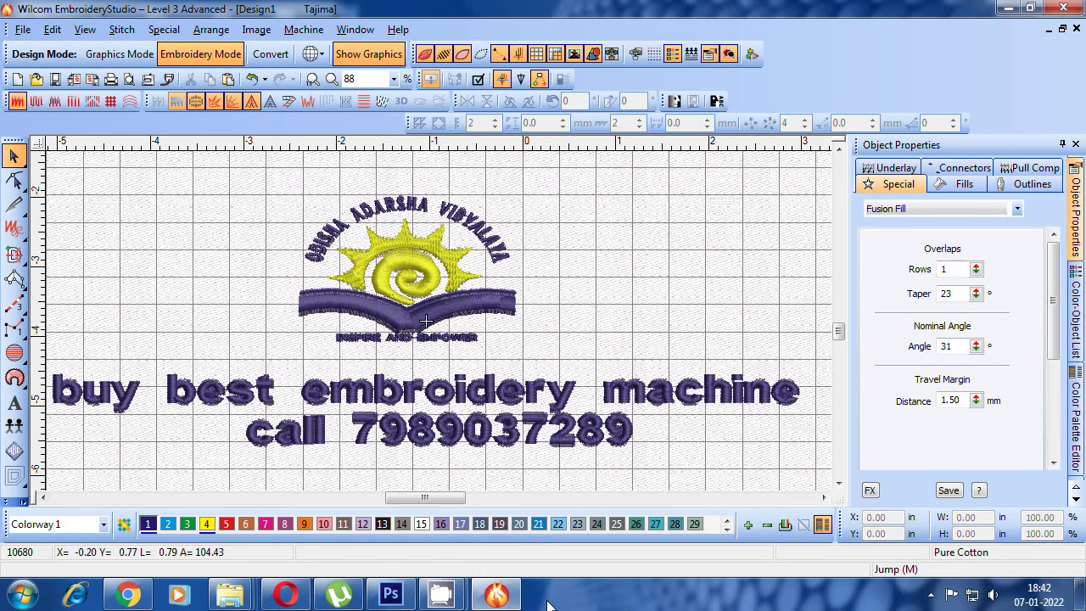
mouse_move(440, 594)
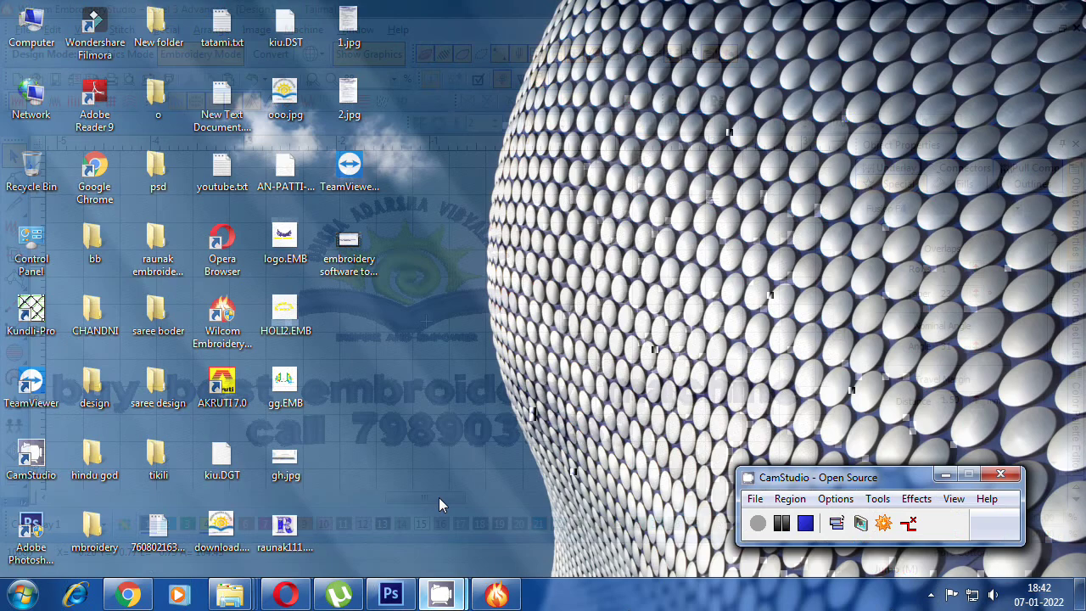
click(438, 497)
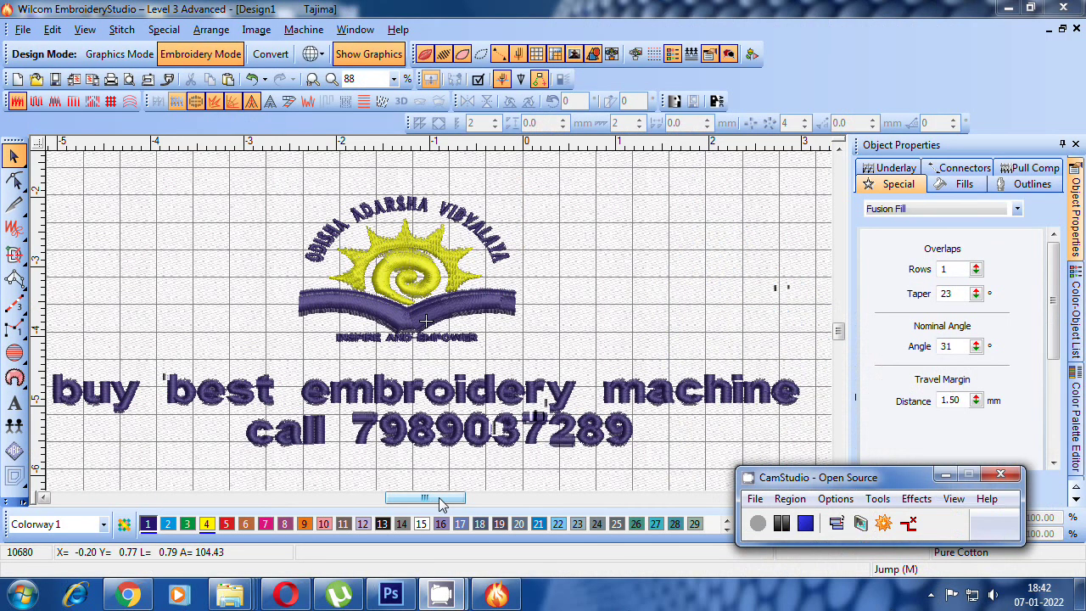